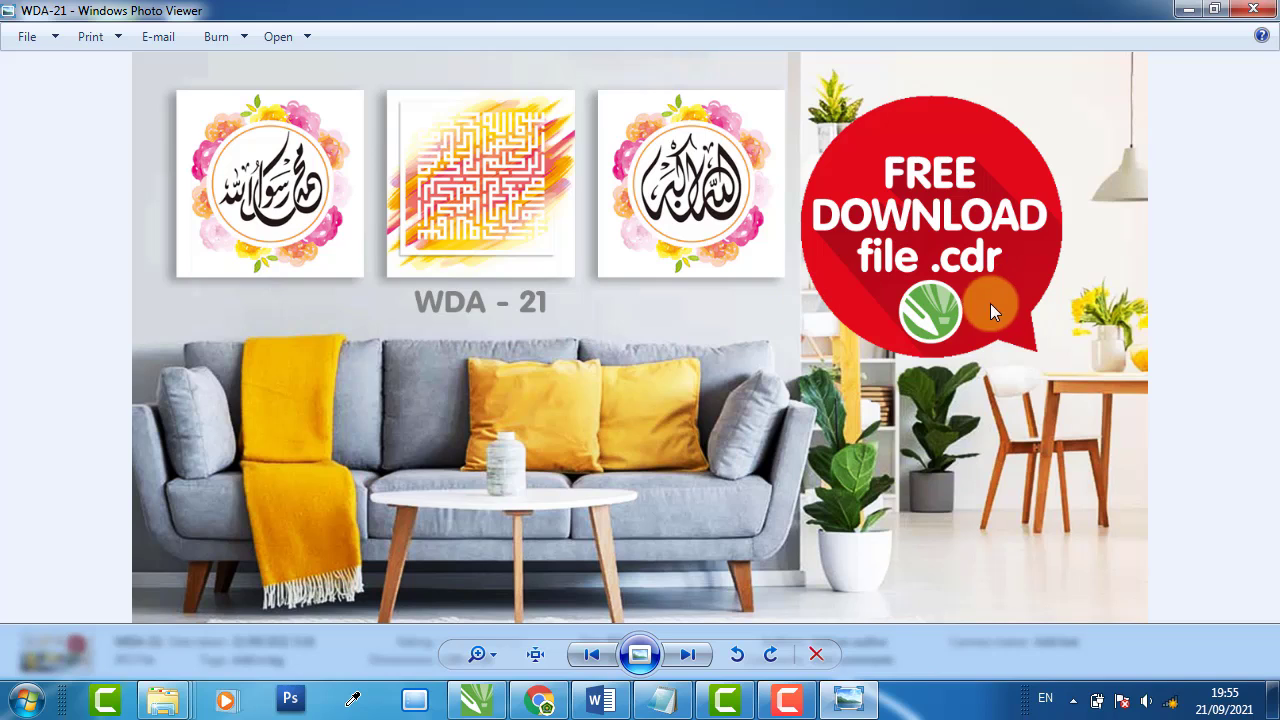
- Browse the wall decor preview images WDA-22 through WDA-27, and view the WDA-21 preview once more
left_click(690, 655)
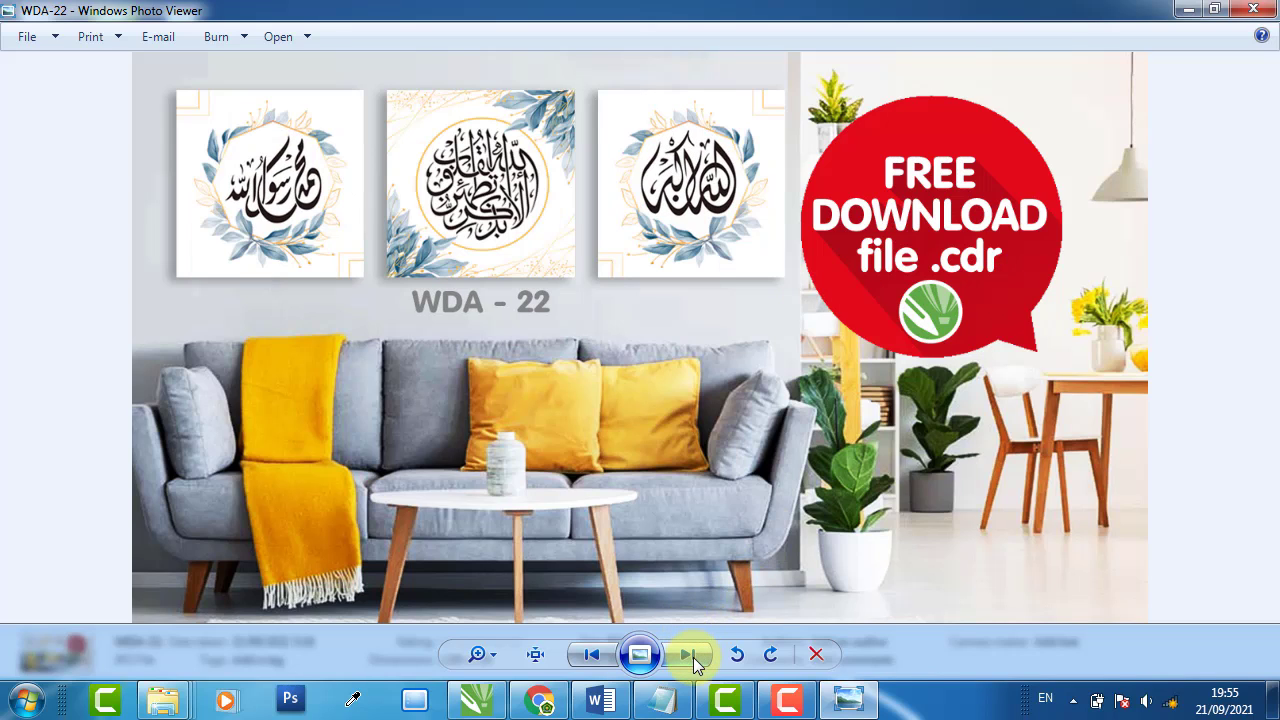
left_click(690, 655)
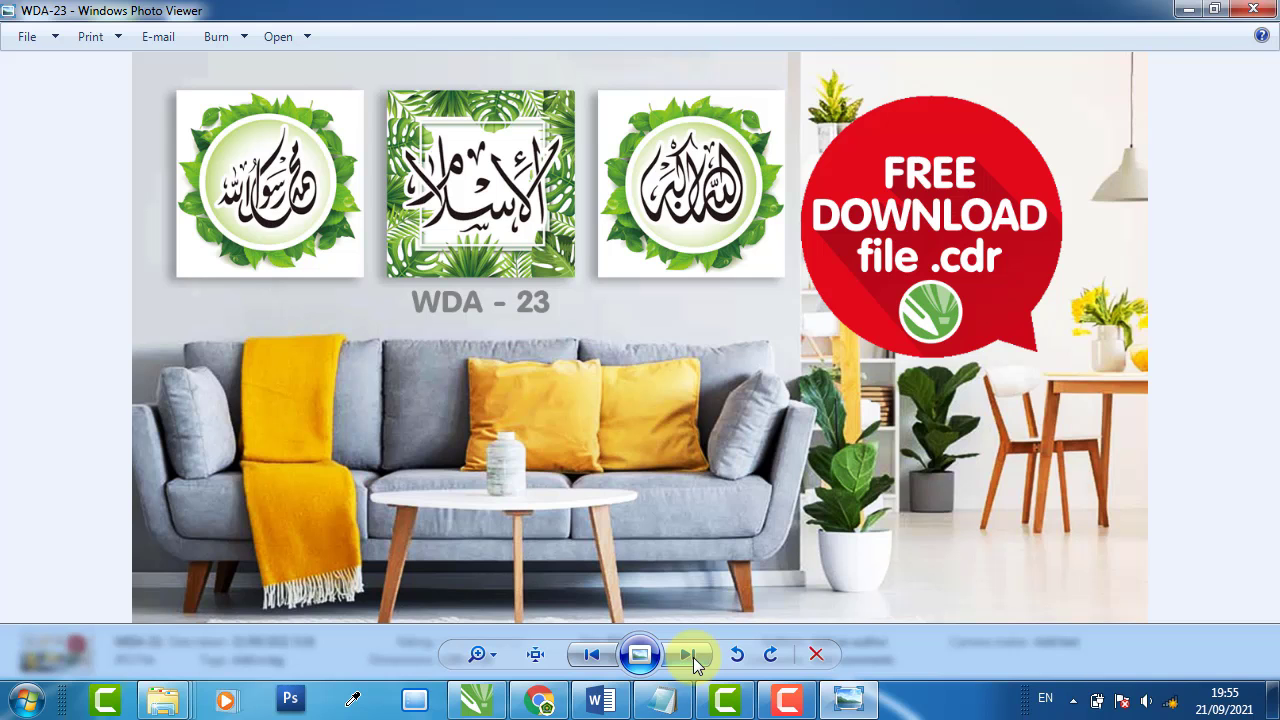
left_click(690, 655)
left_click(690, 655)
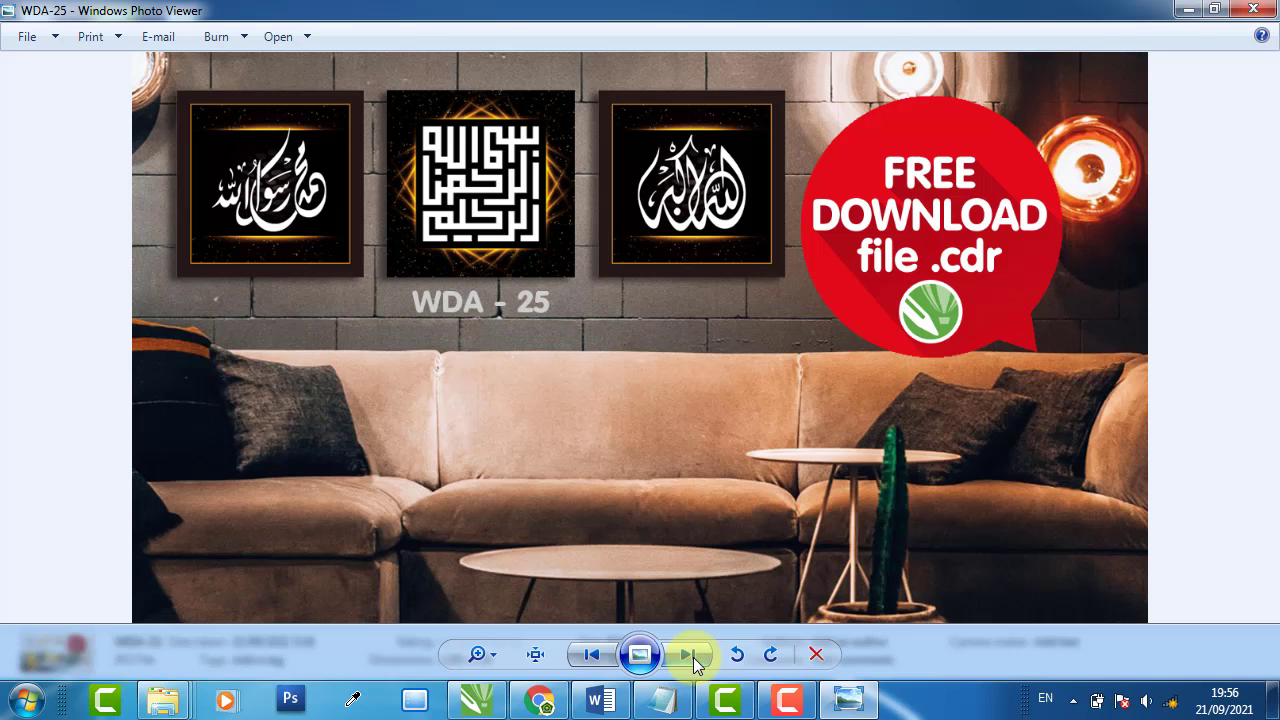
left_click(690, 655)
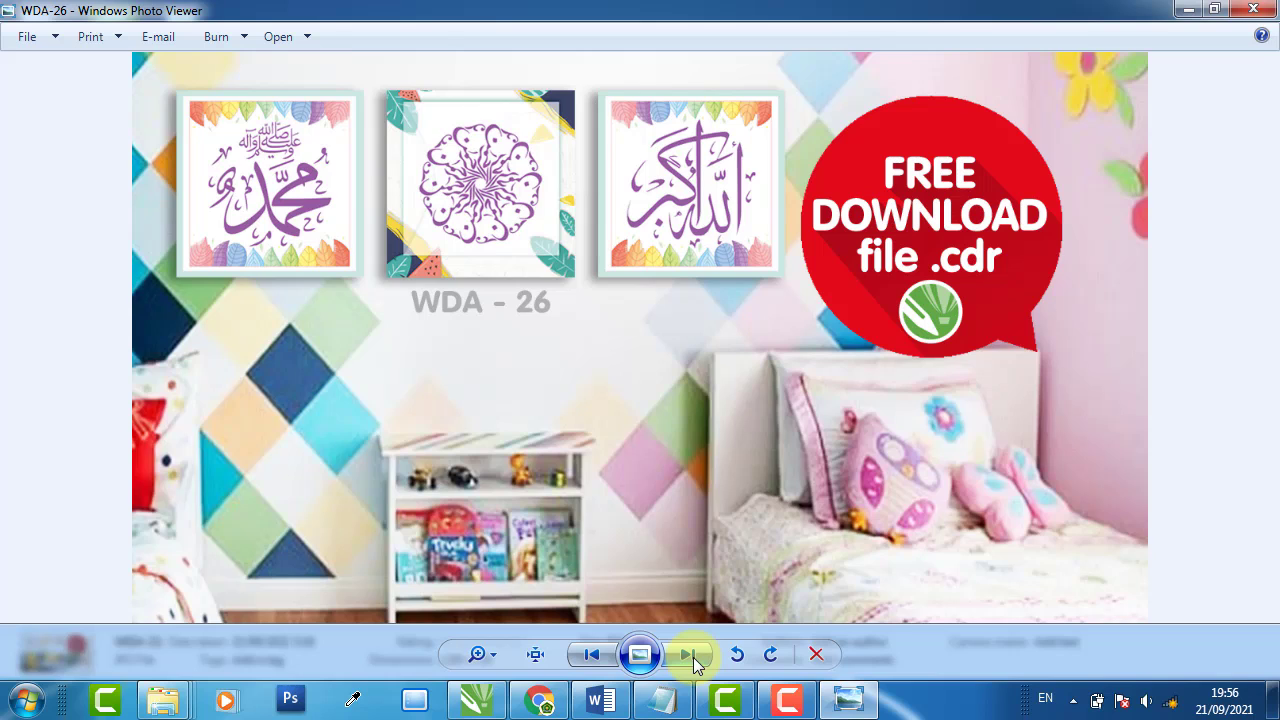
left_click(690, 655)
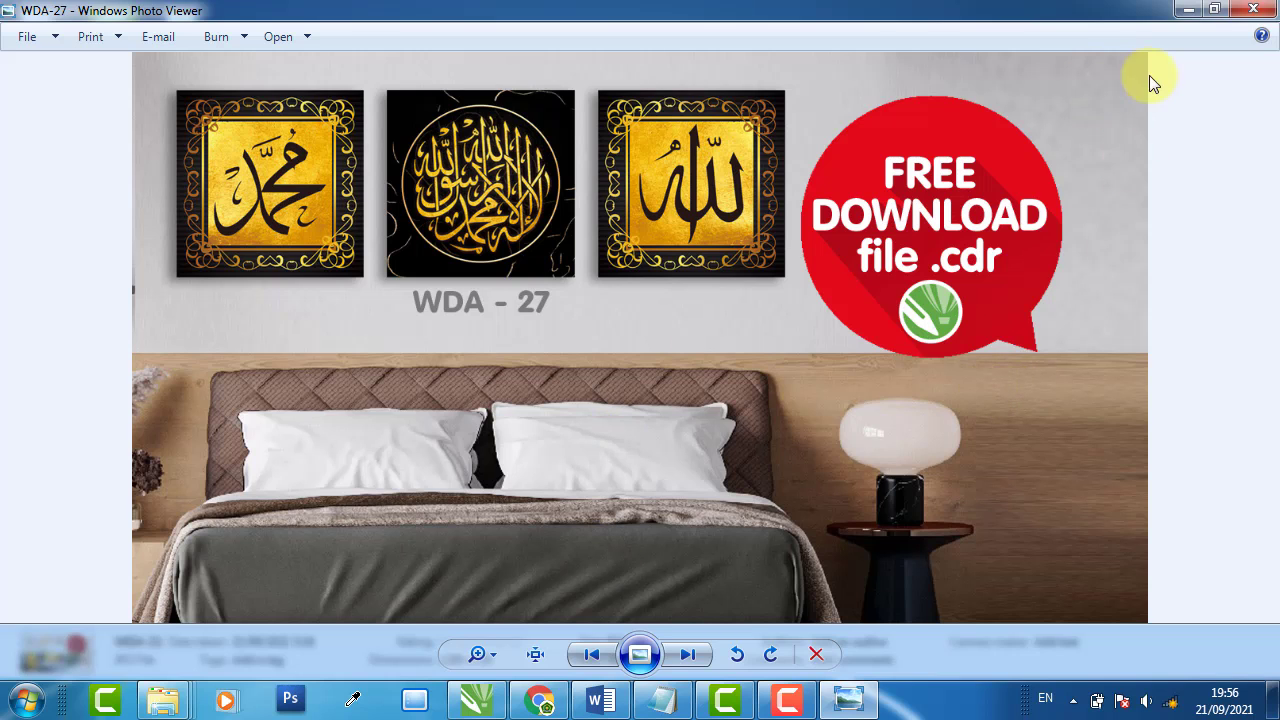
left_click(1253, 9)
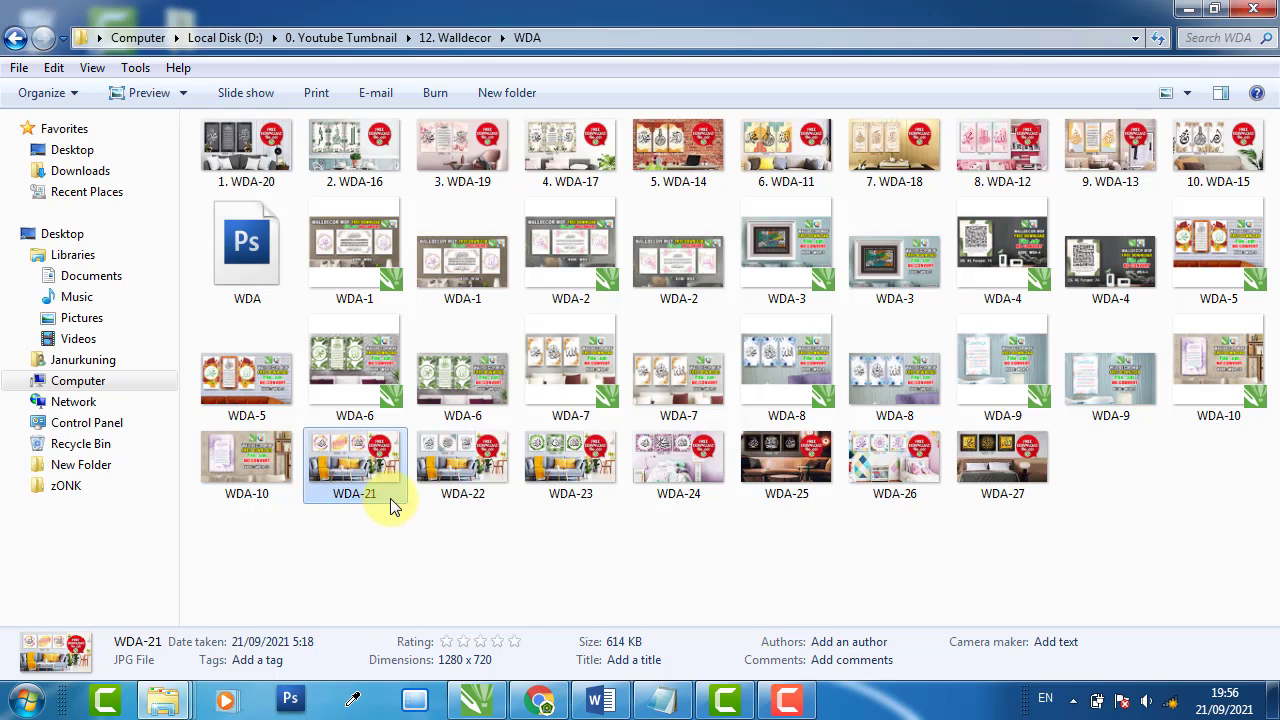
double_click(368, 466)
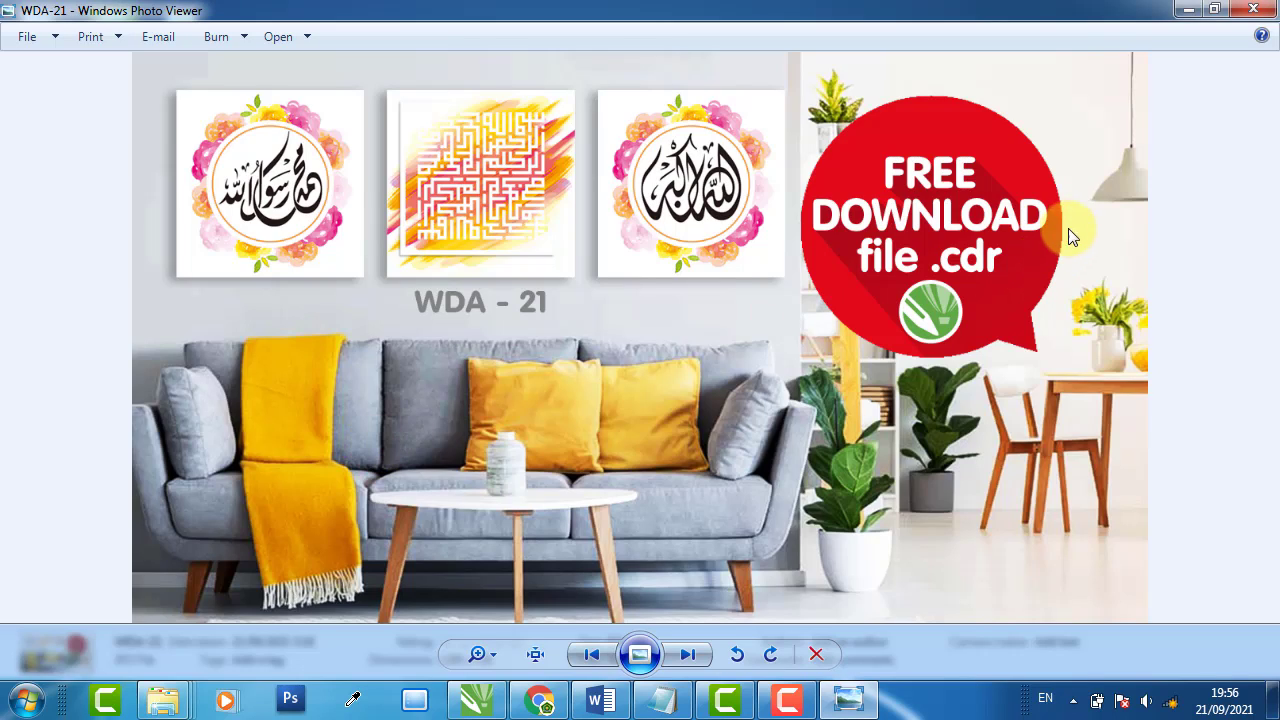
left_click(1253, 12)
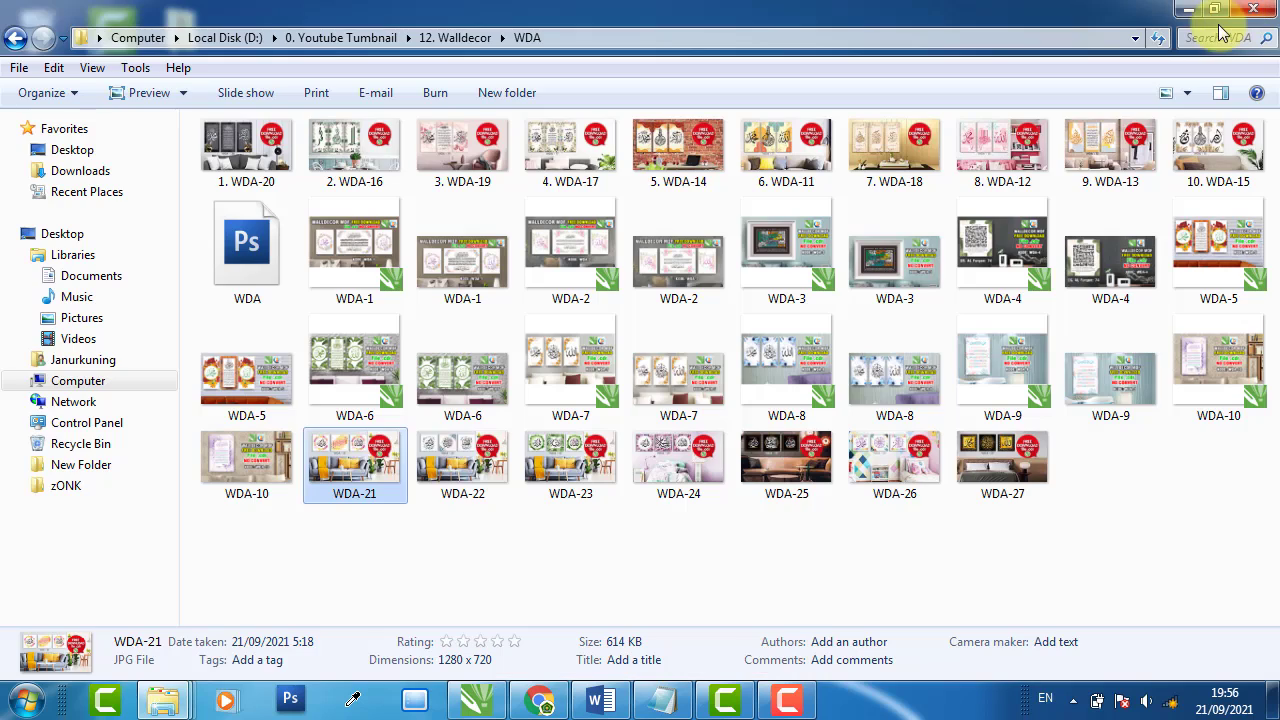
- Switch to CorelDRAW and create a new 15 × 30 cm CMYK document named Latihan at 300 dpi
left_click(1190, 12)
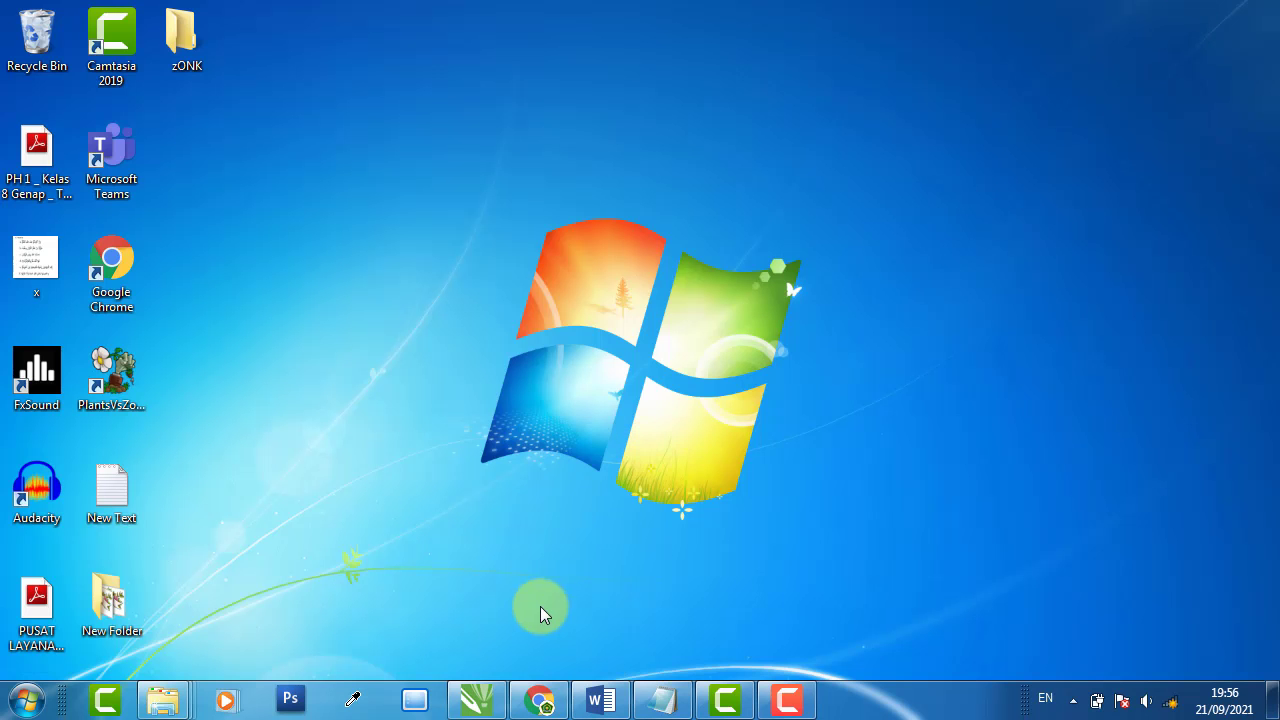
left_click(480, 700)
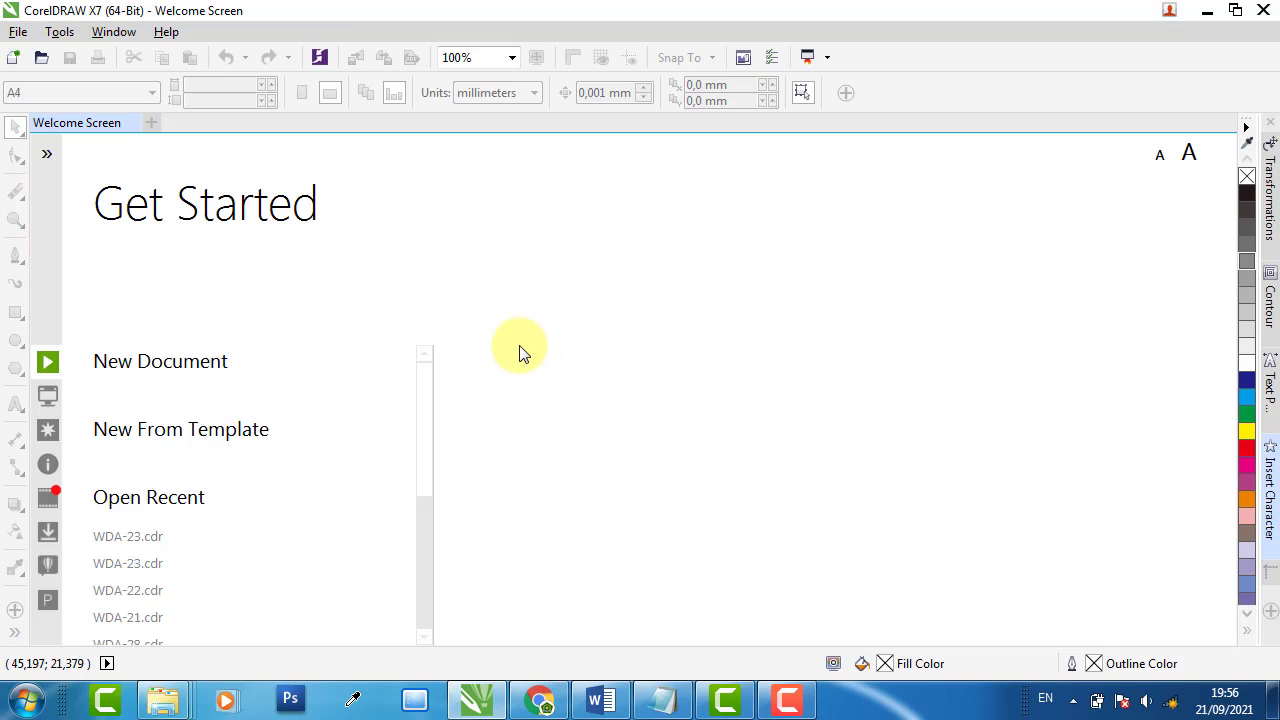
left_click(18, 31)
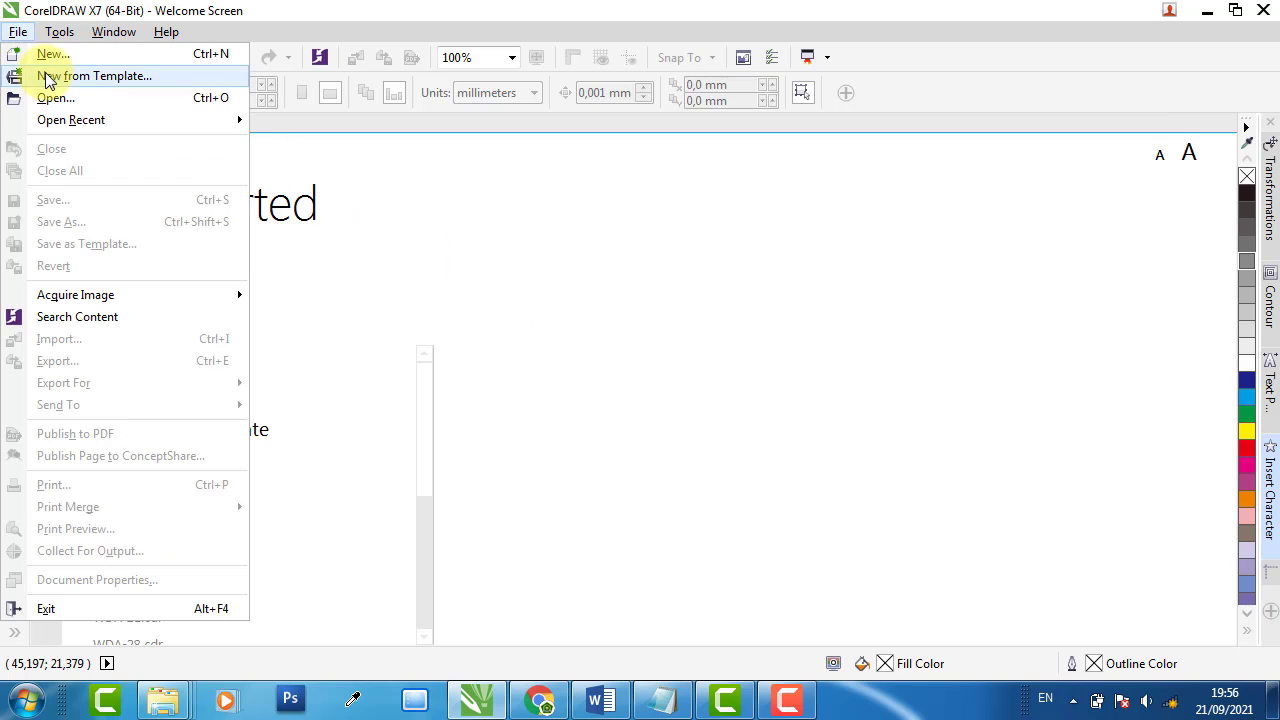
left_click(69, 57)
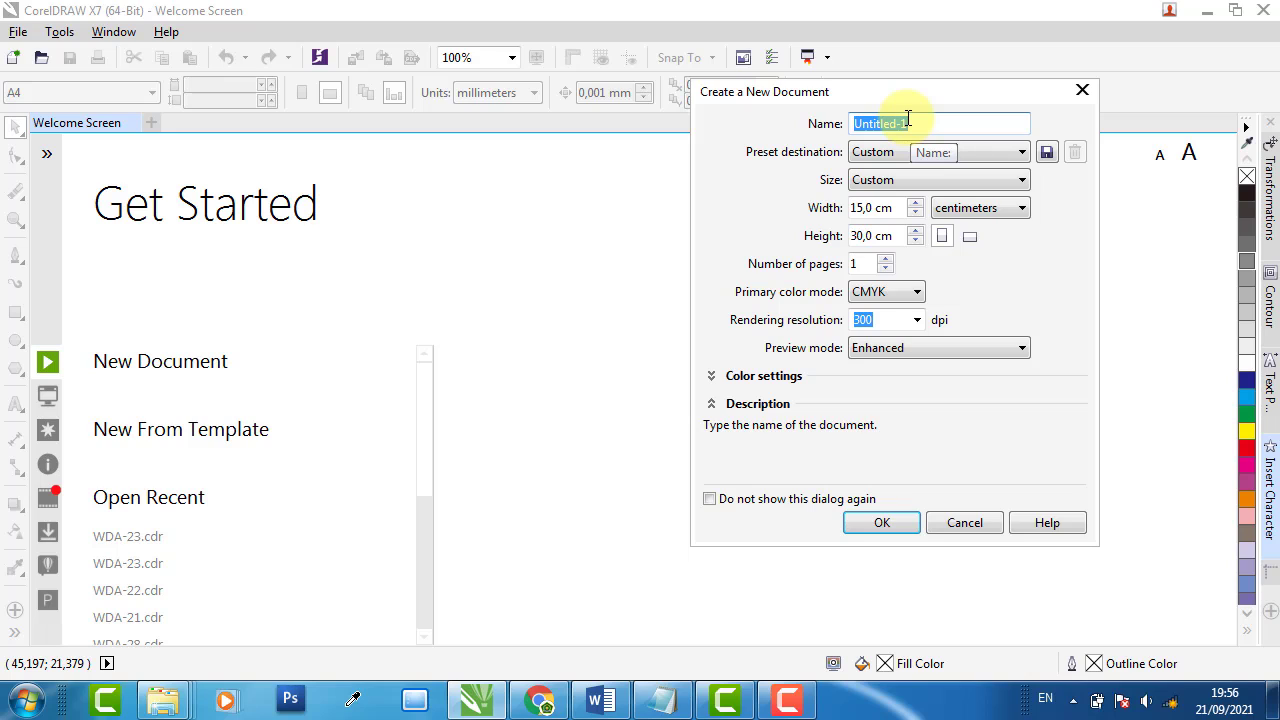
type("Latihan")
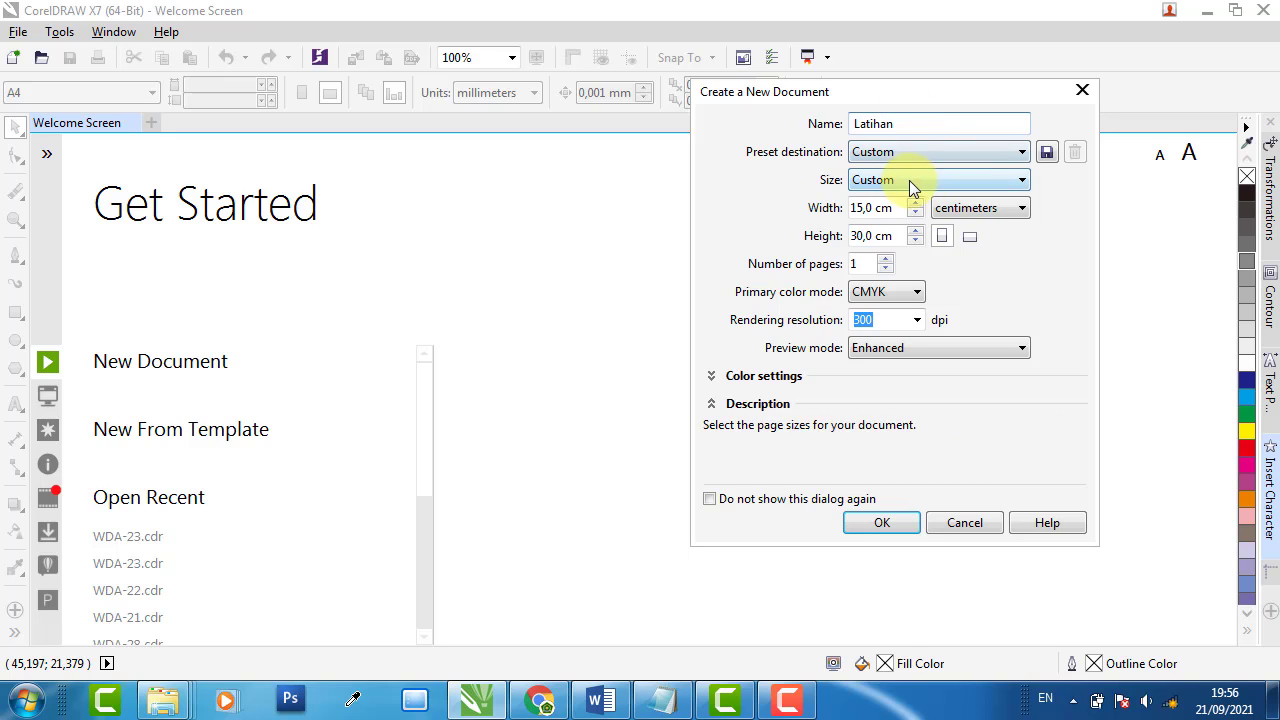
left_click(860, 207)
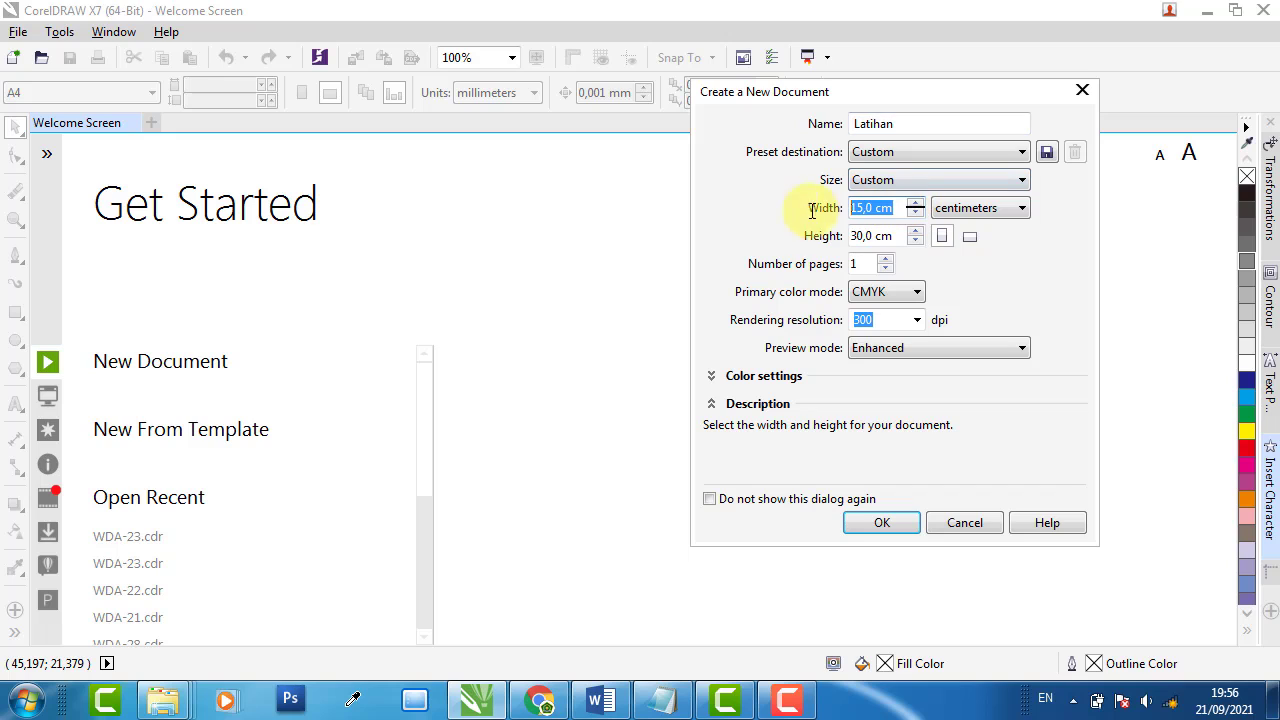
double_click(868, 236)
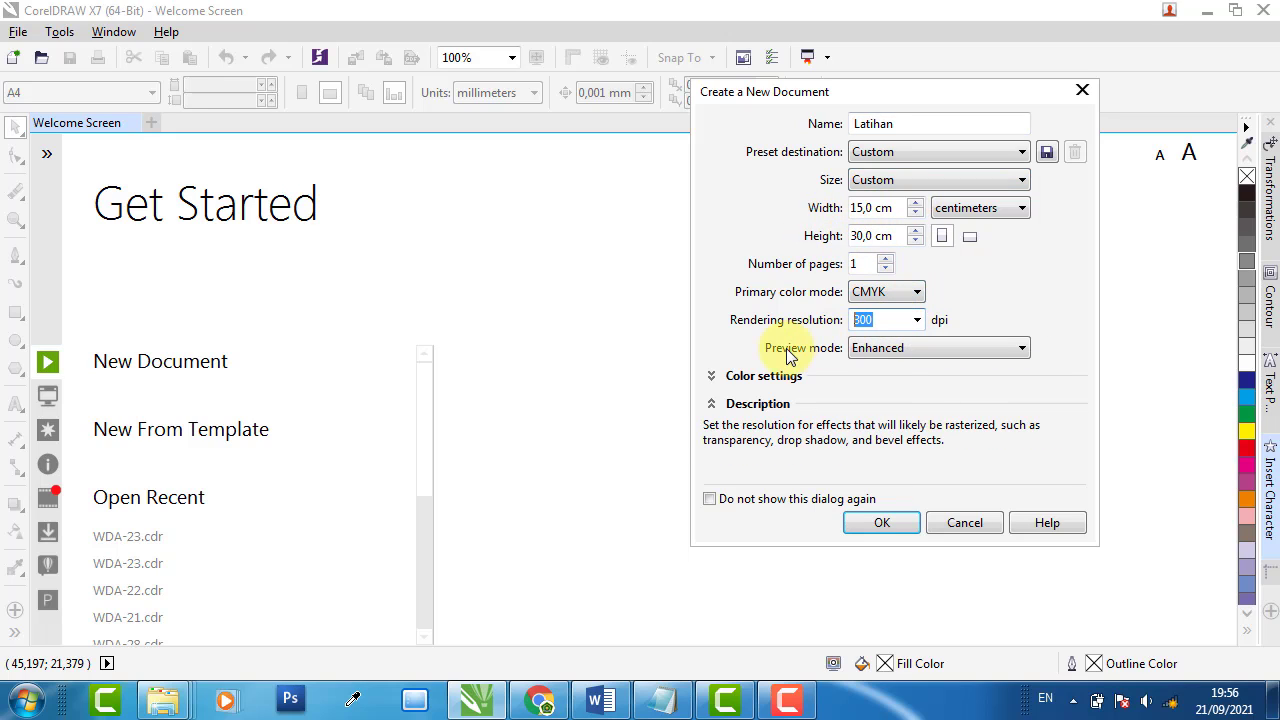
left_click(884, 522)
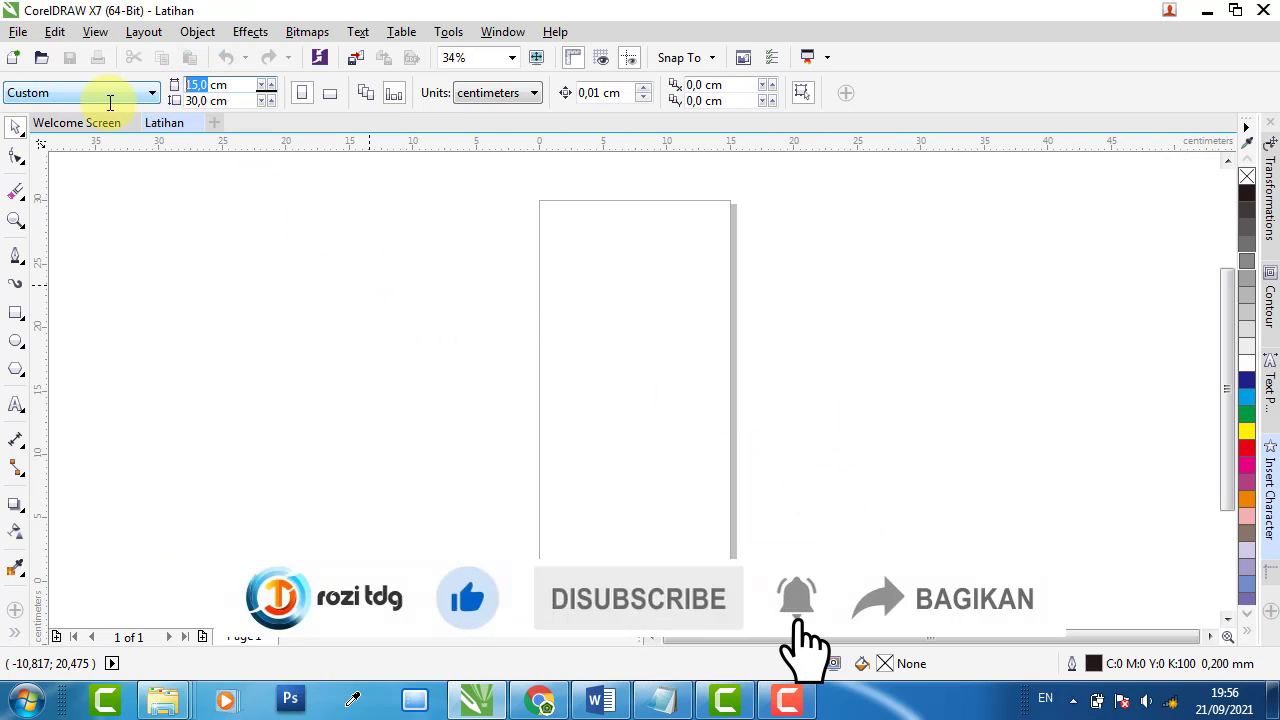
- Set the page size to 20 cm wide by 20 cm high
type("0")
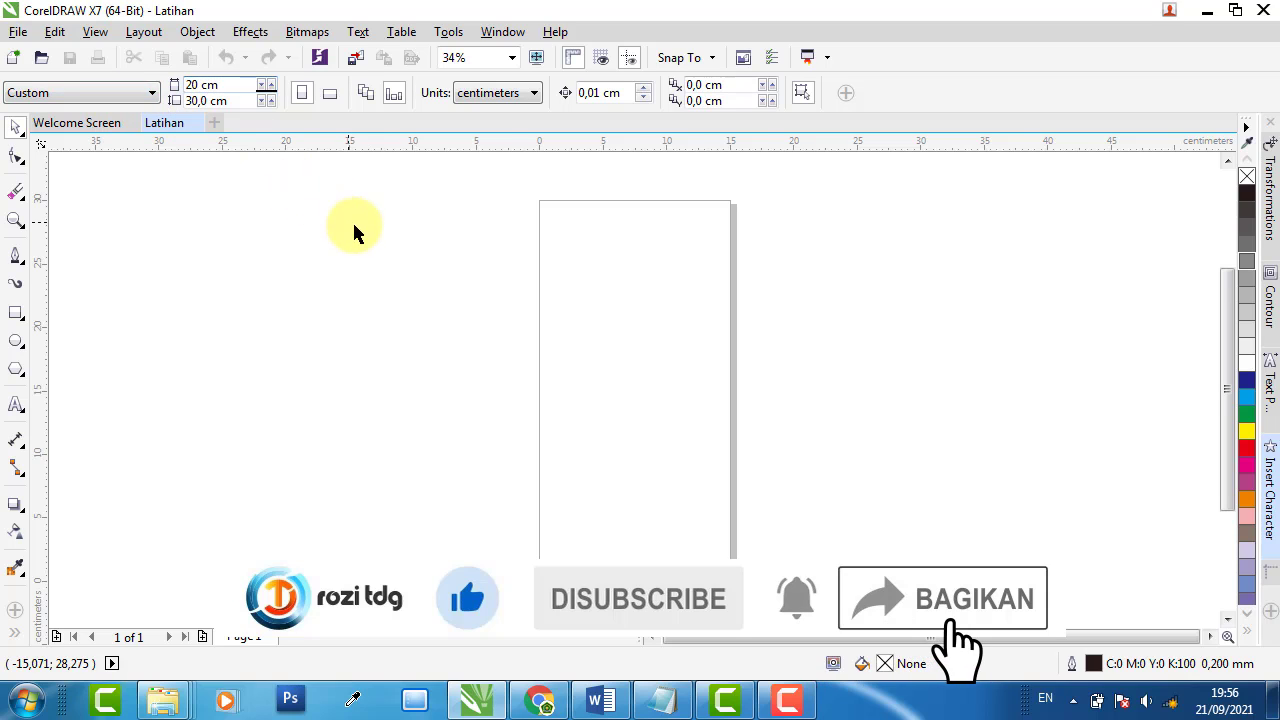
key("Return")
double_click(195, 100)
type("20")
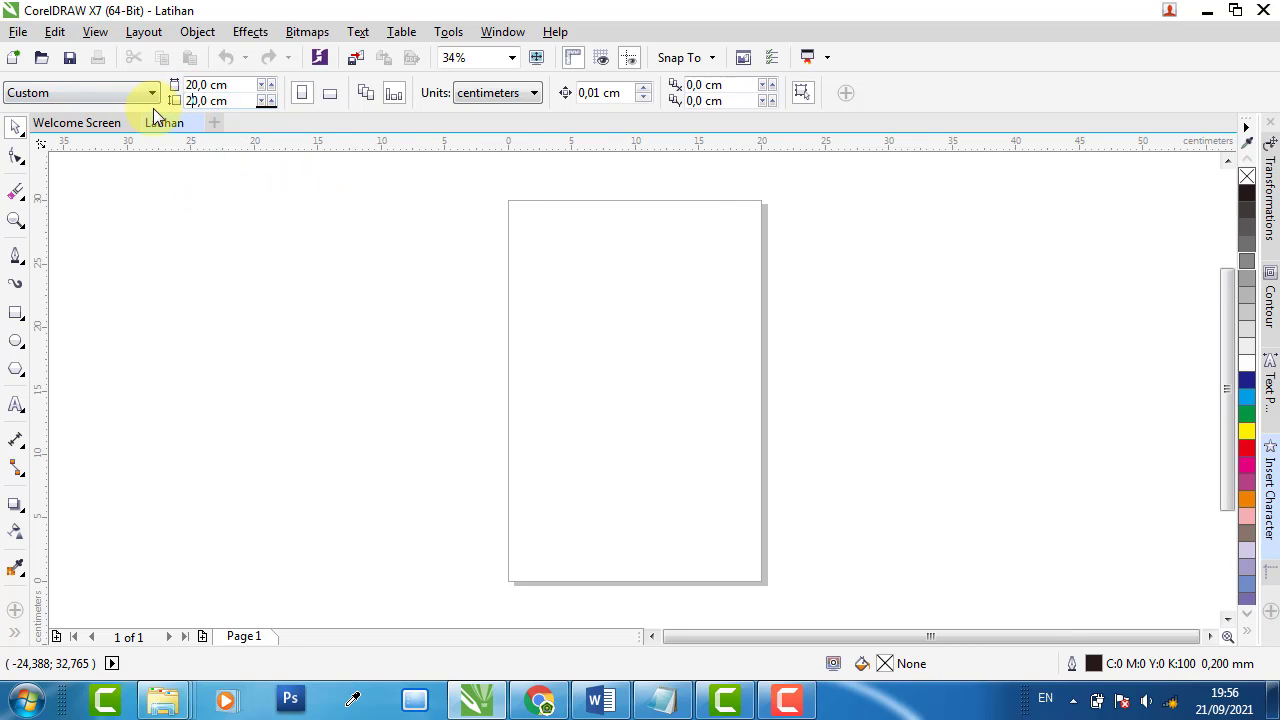
key("Return")
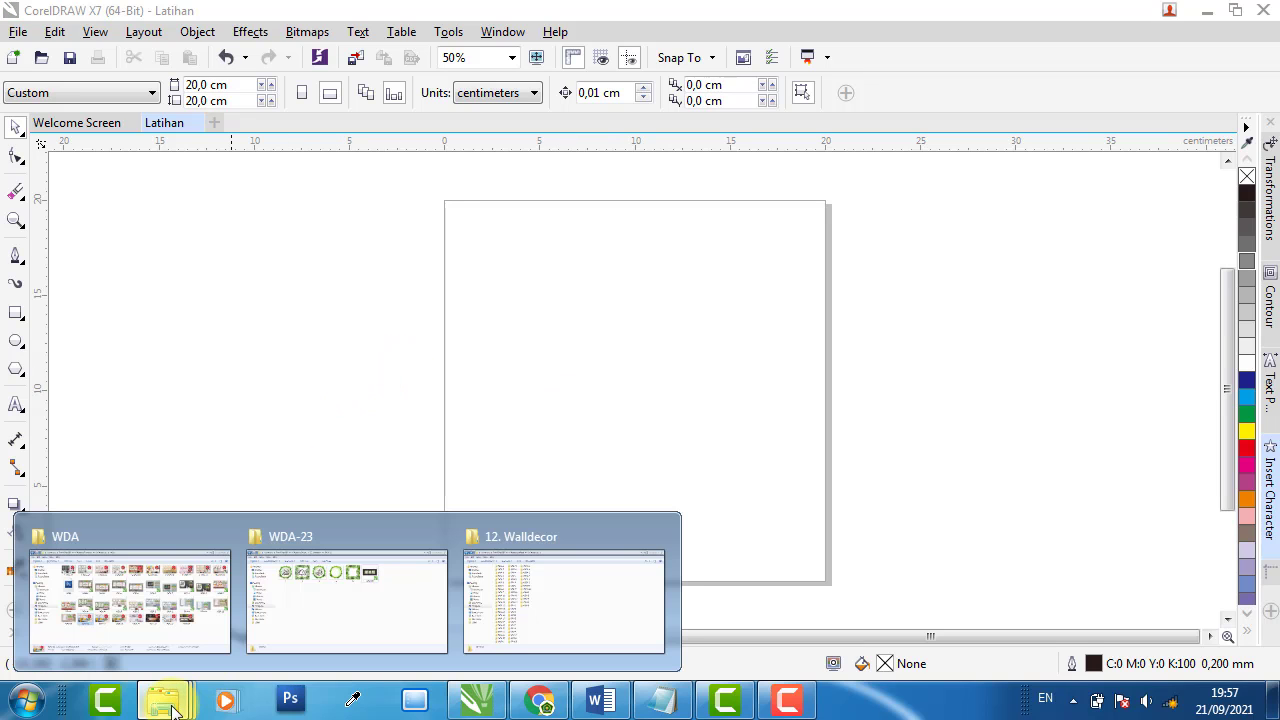
- Switch to Windows Explorer and open the WDA-21 folder inside the 12. Walldecor folder under 0. Youtube Upload
mouse_move(163, 698)
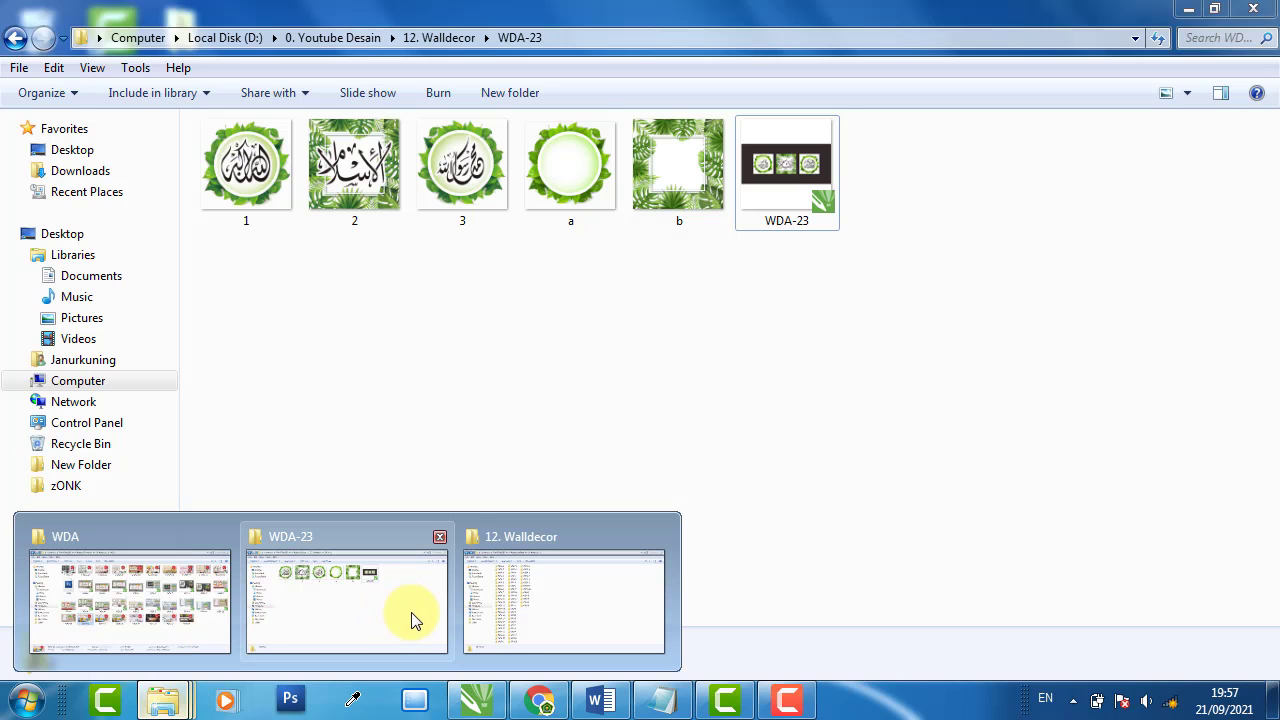
left_click(416, 621)
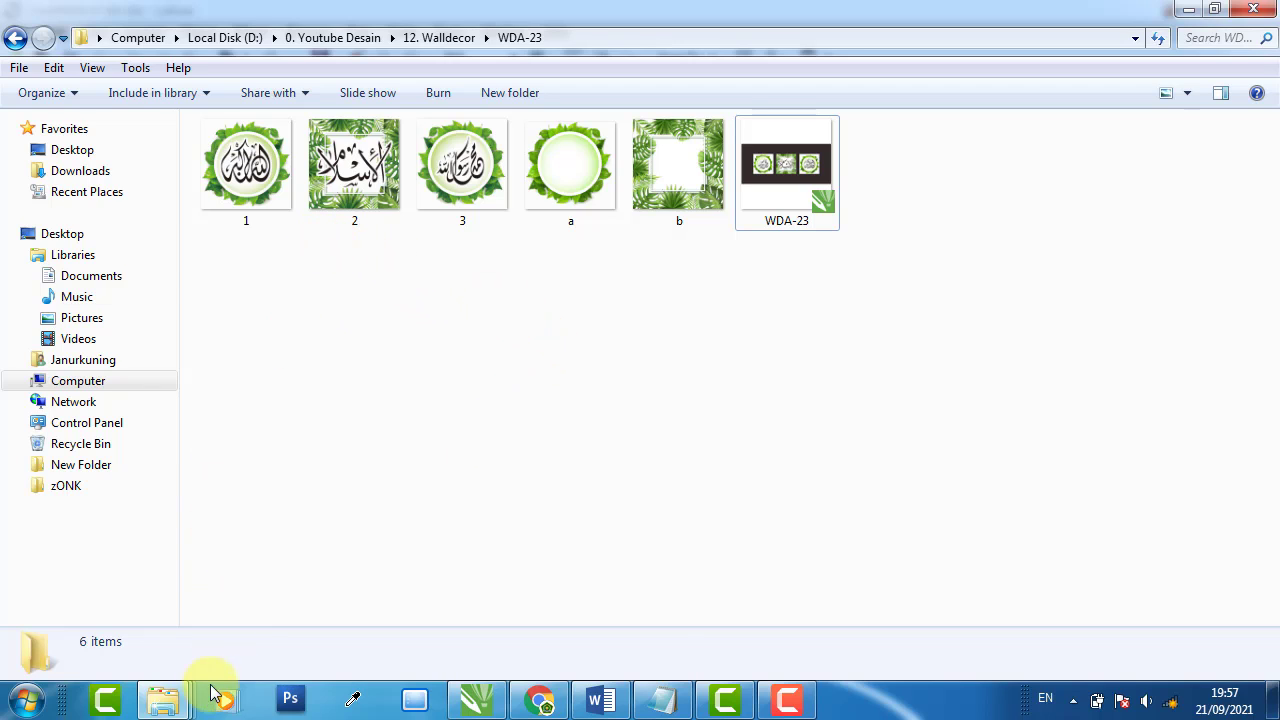
mouse_move(163, 697)
left_click(556, 578)
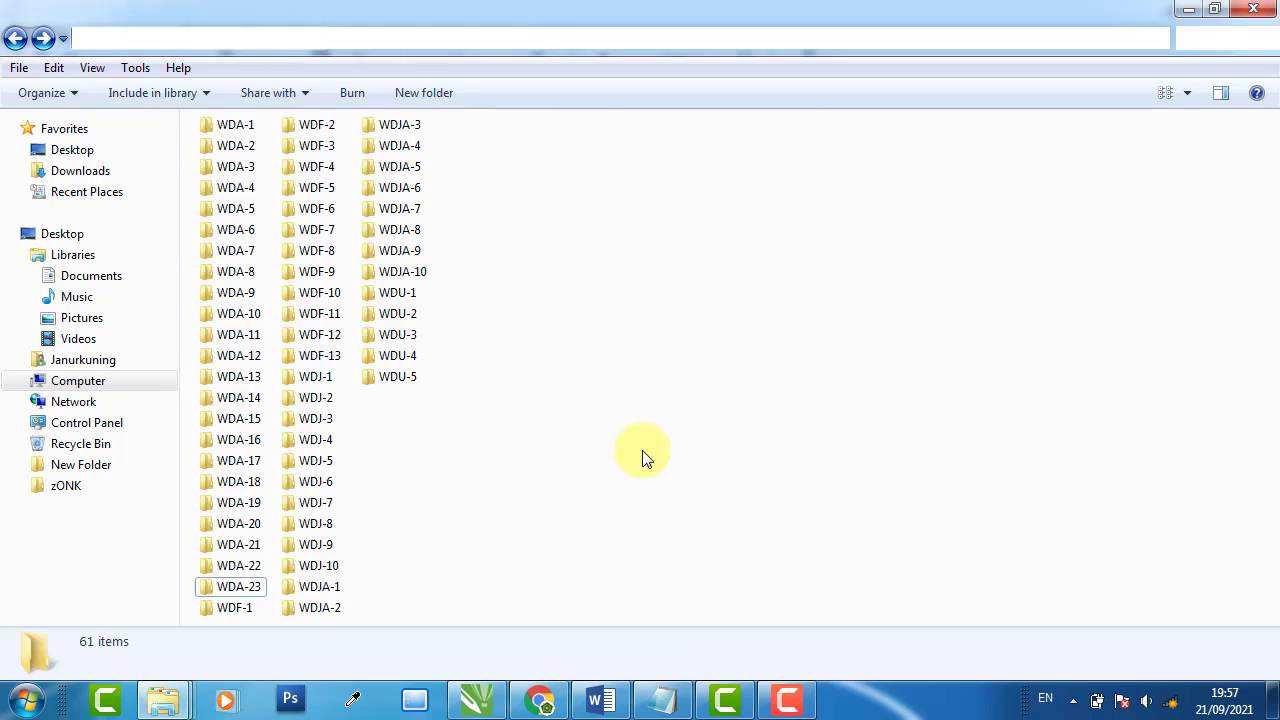
double_click(250, 545)
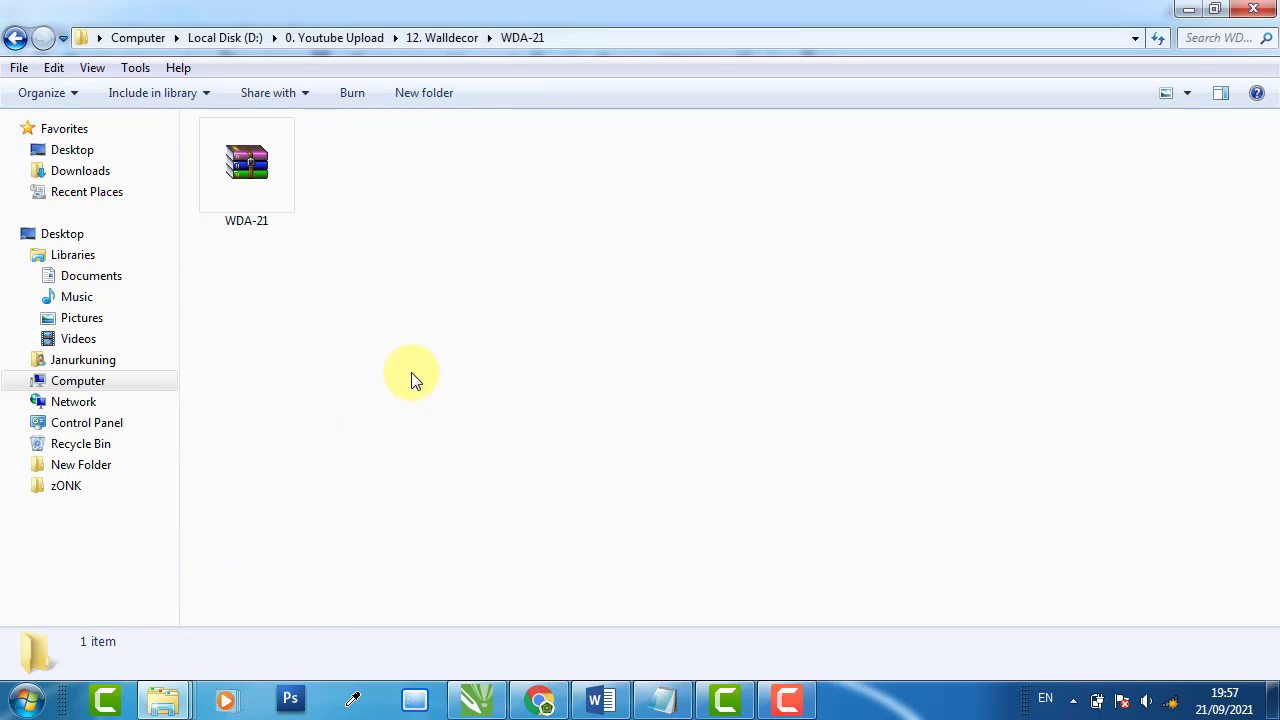
- Extract the WDA-21 archive directly into its current folder
left_click(264, 183)
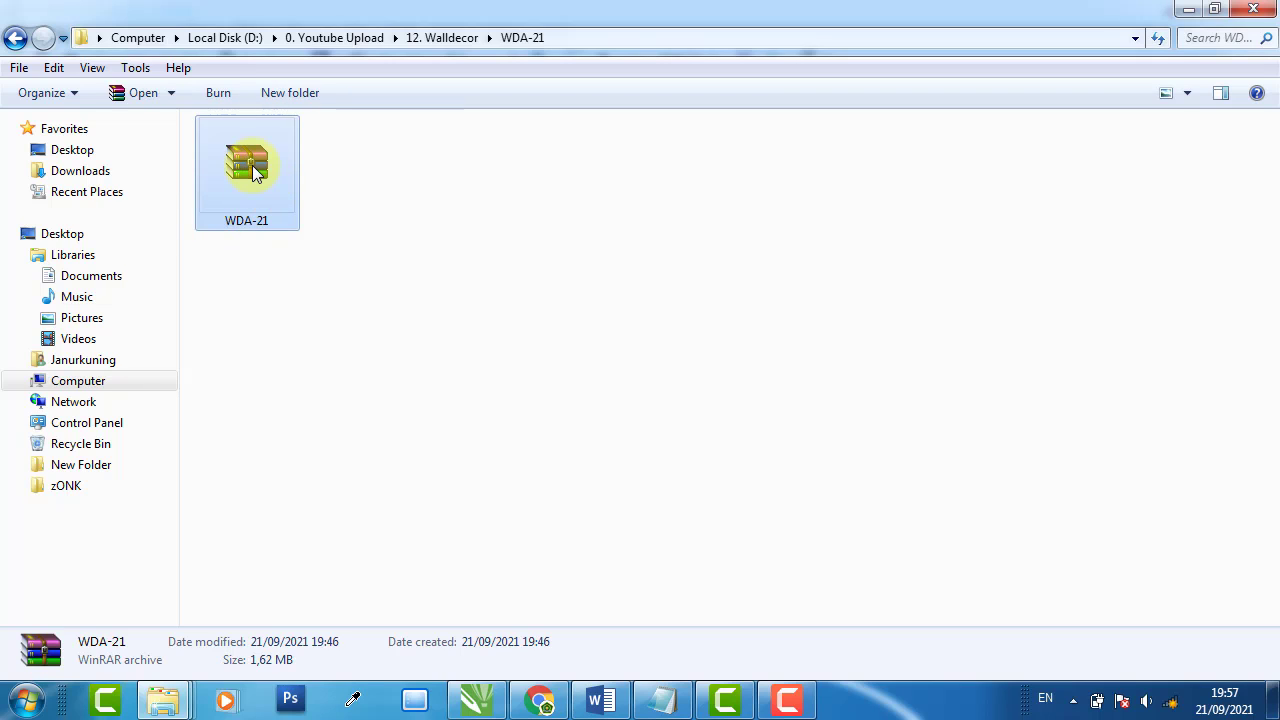
right_click(253, 167)
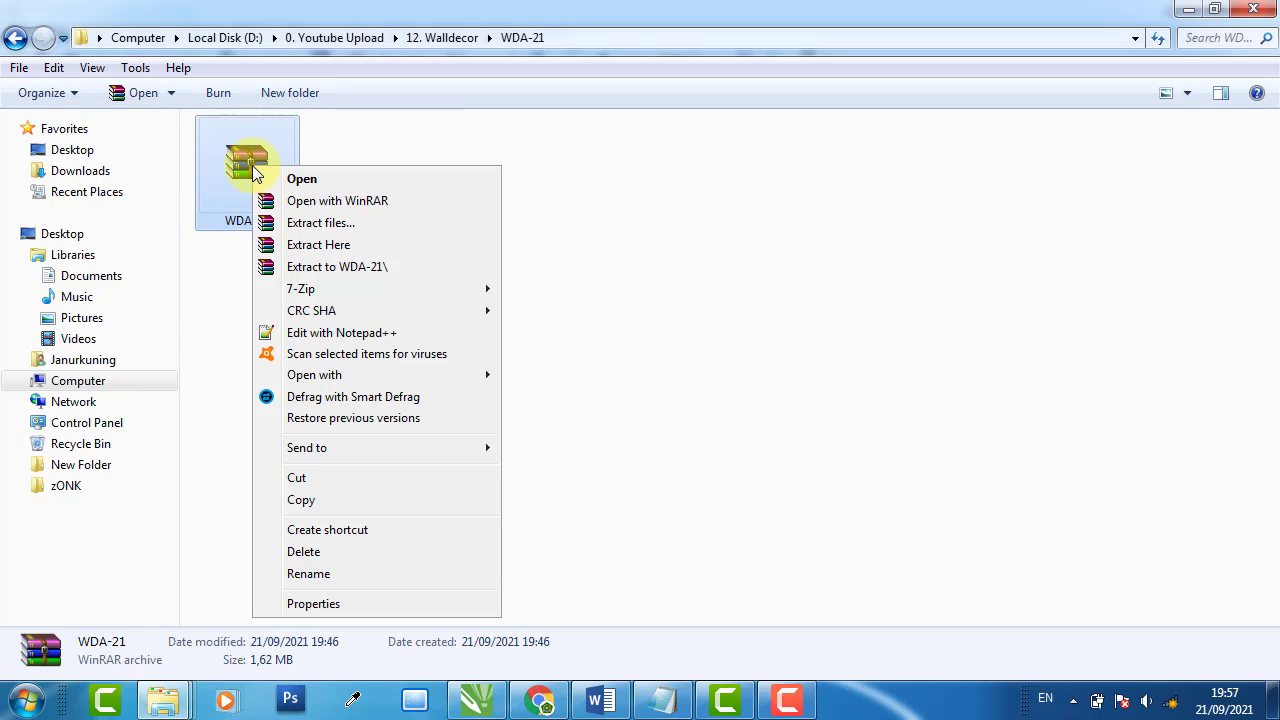
left_click(339, 246)
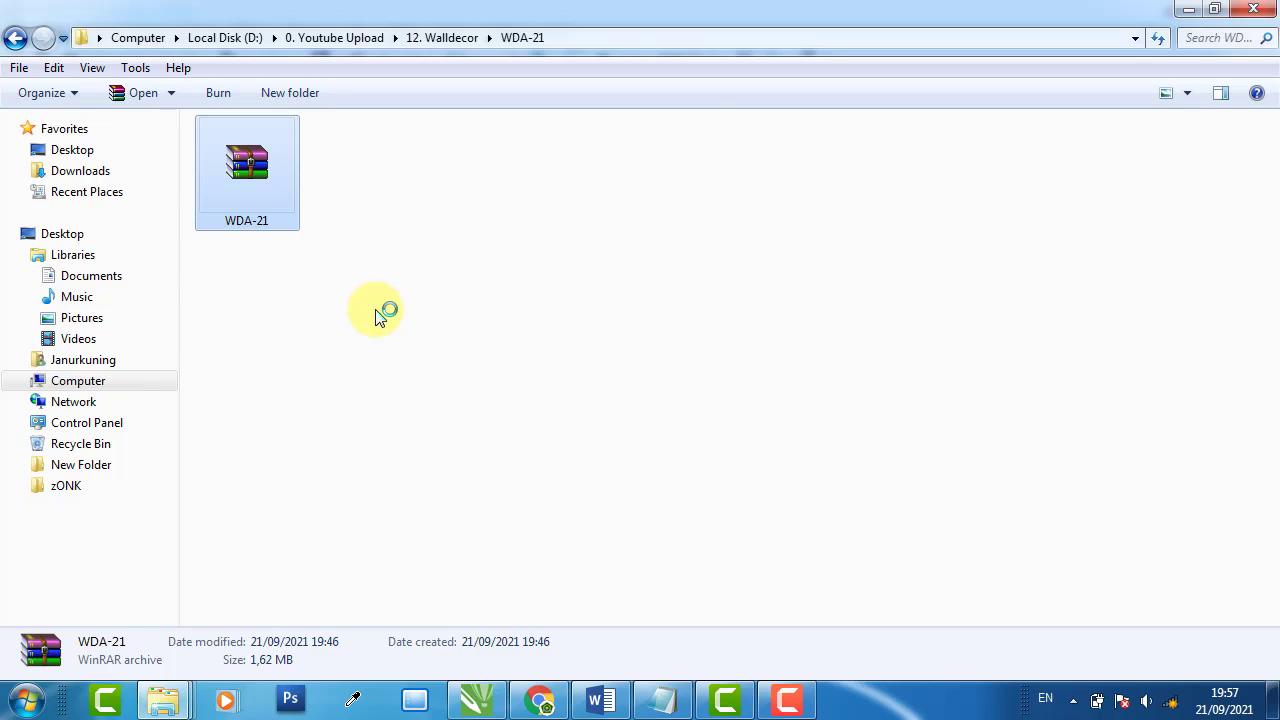
left_click(396, 321)
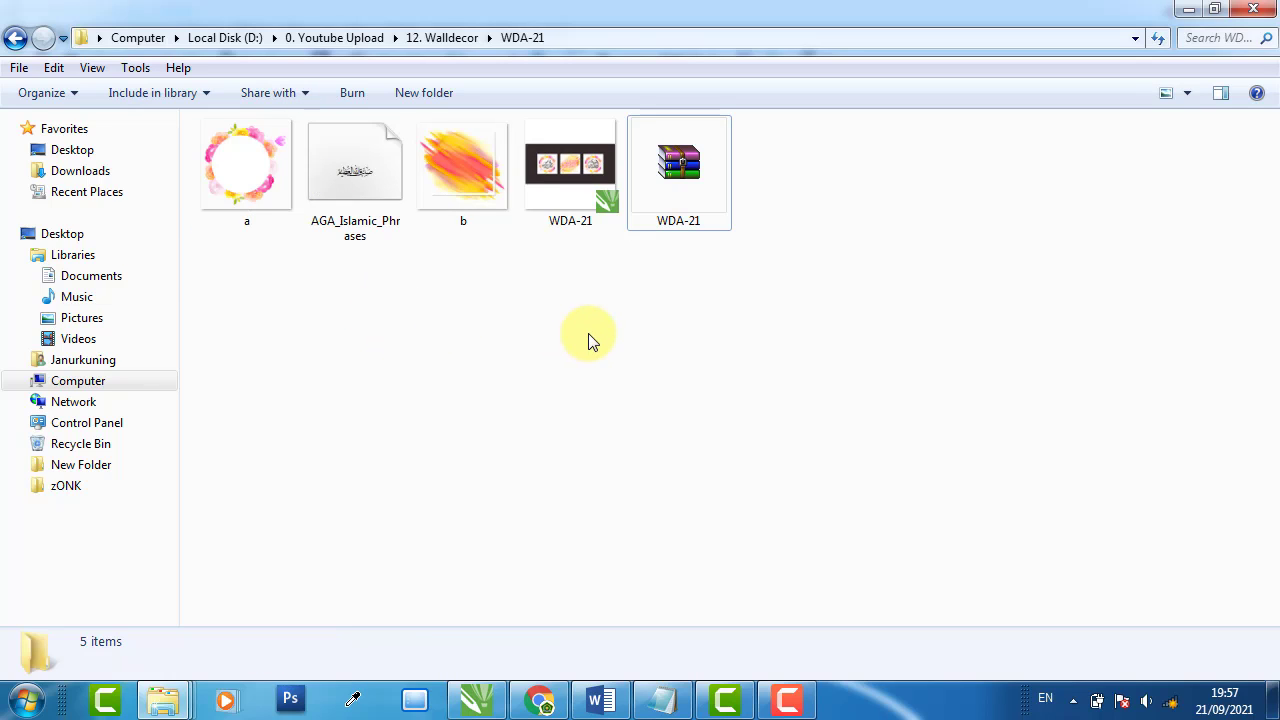
- Preview the extracted images a and b and the AGA Islamic Phrases font file, closing each preview
double_click(238, 160)
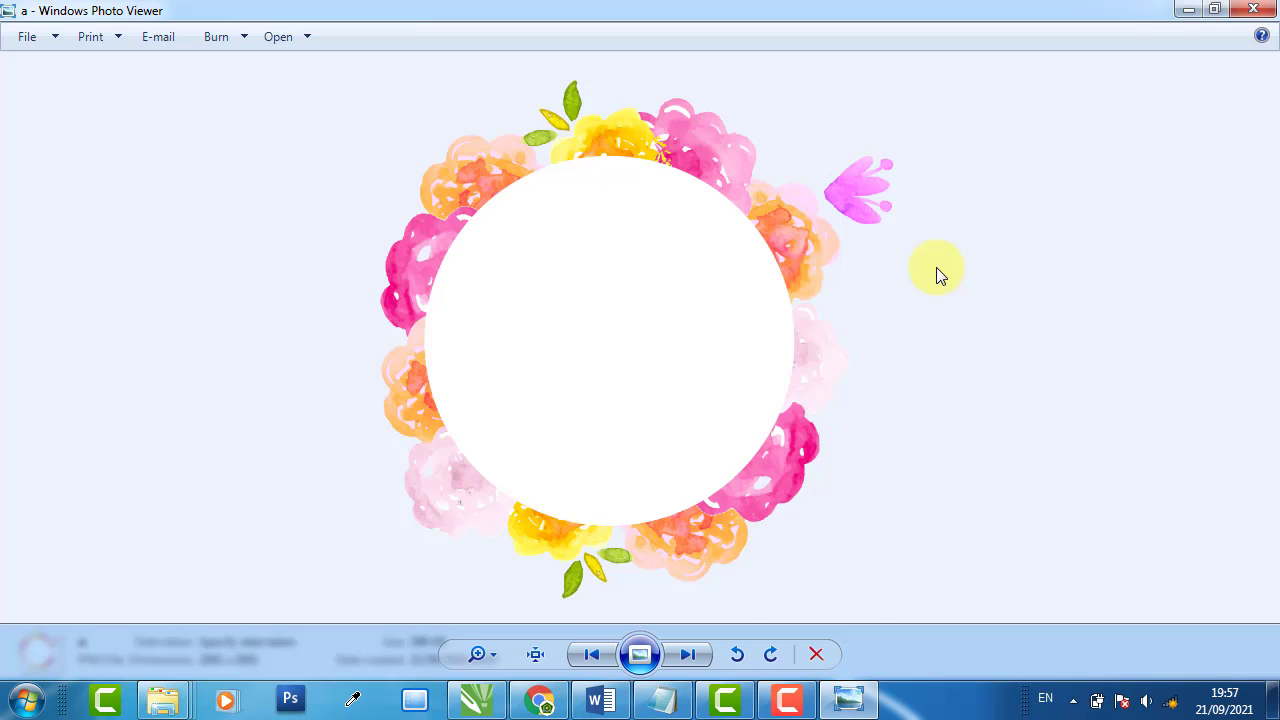
key("Right")
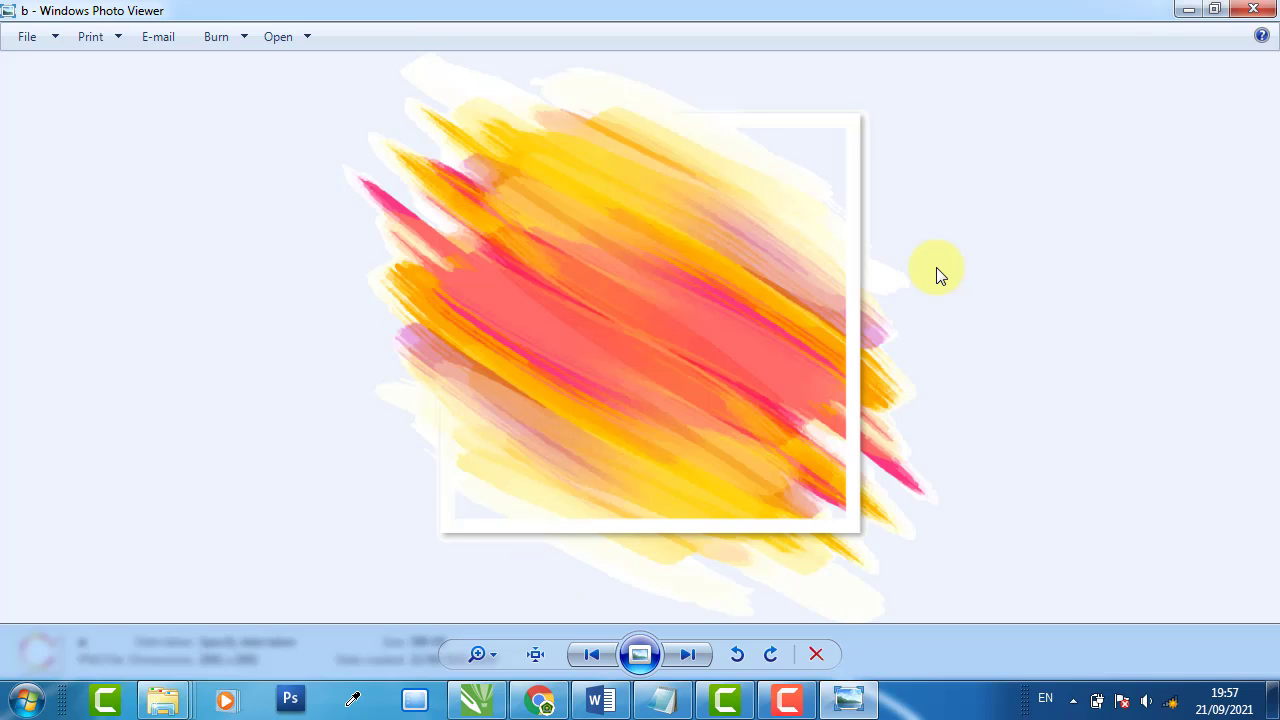
left_click(1253, 9)
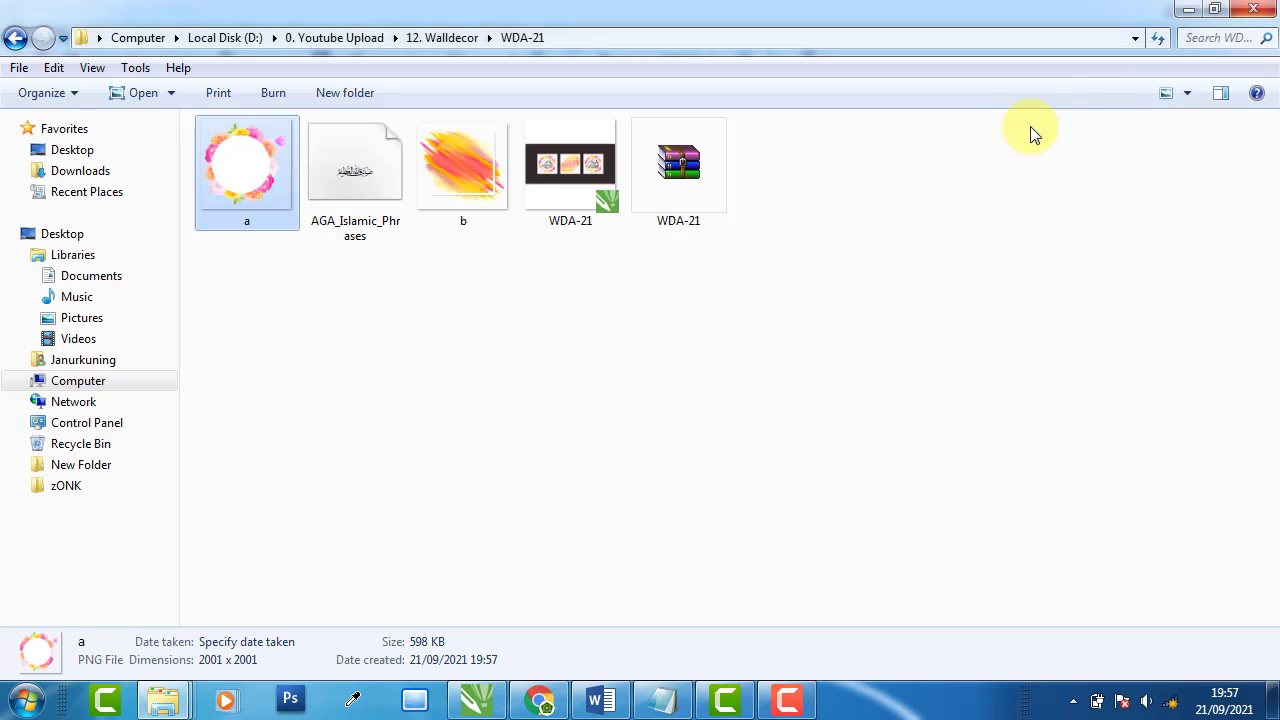
double_click(361, 180)
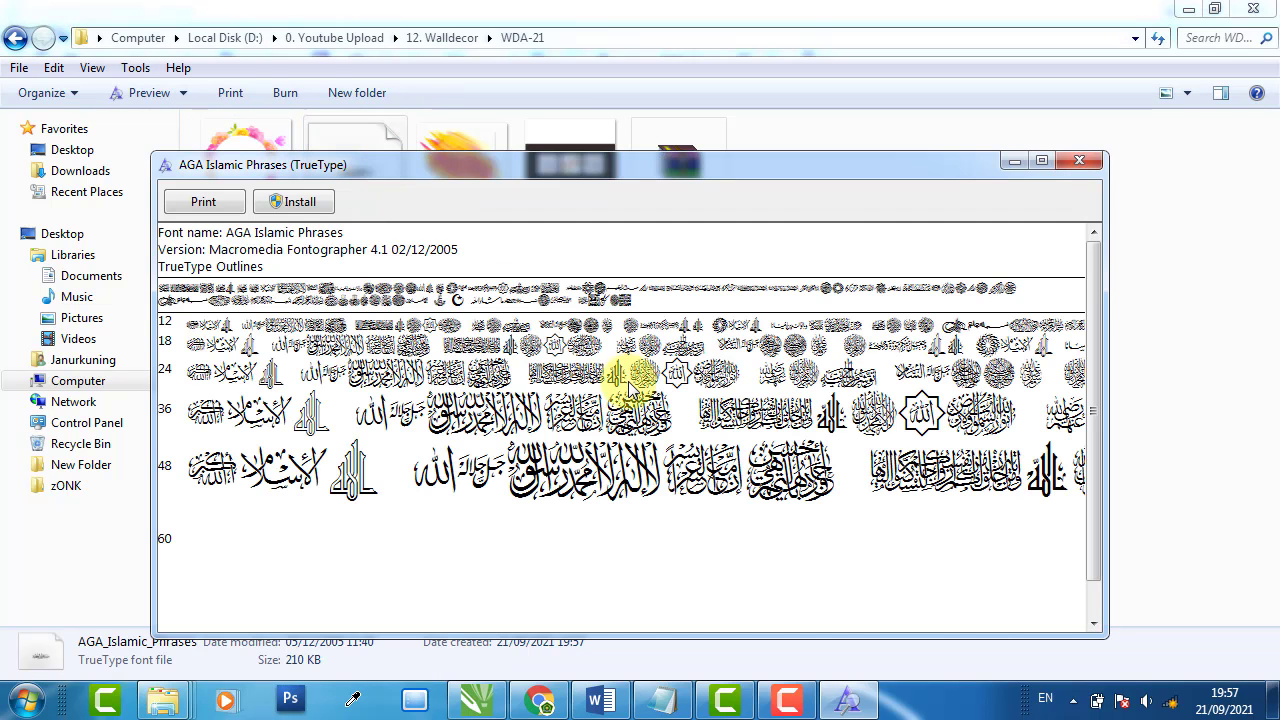
left_click_drag(688, 174, 688, 93)
left_click(1084, 81)
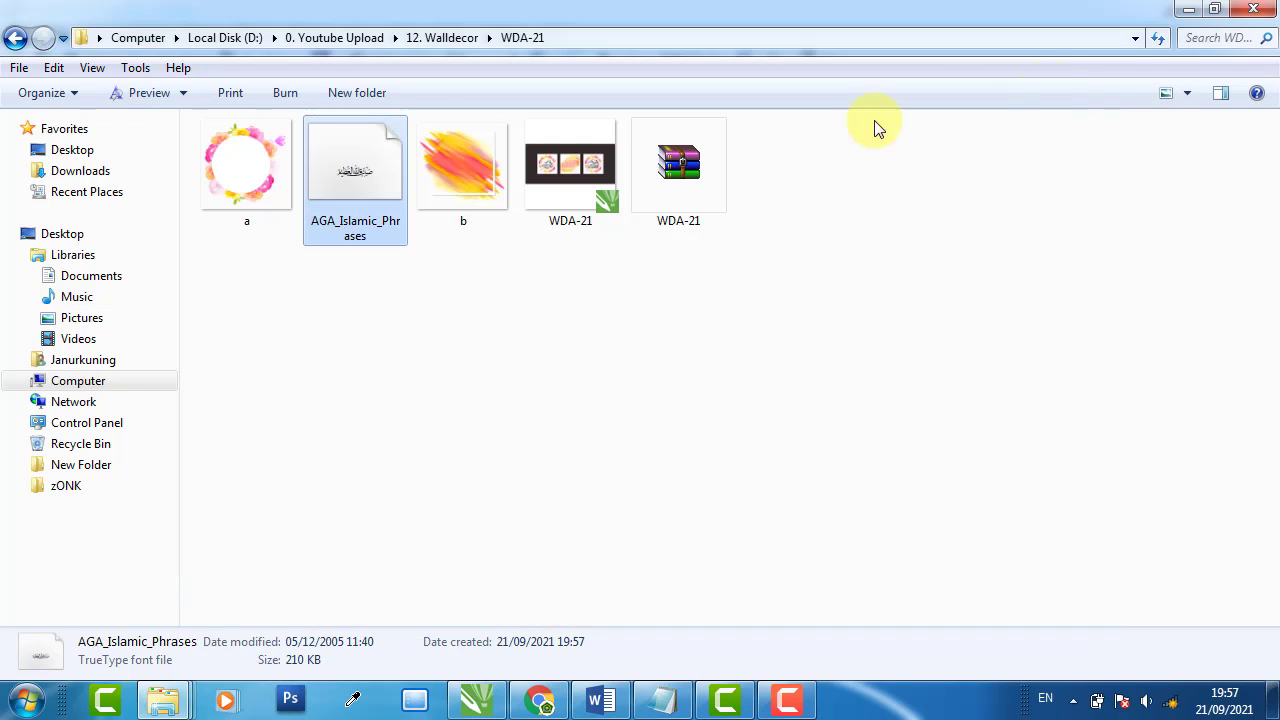
left_click(660, 355)
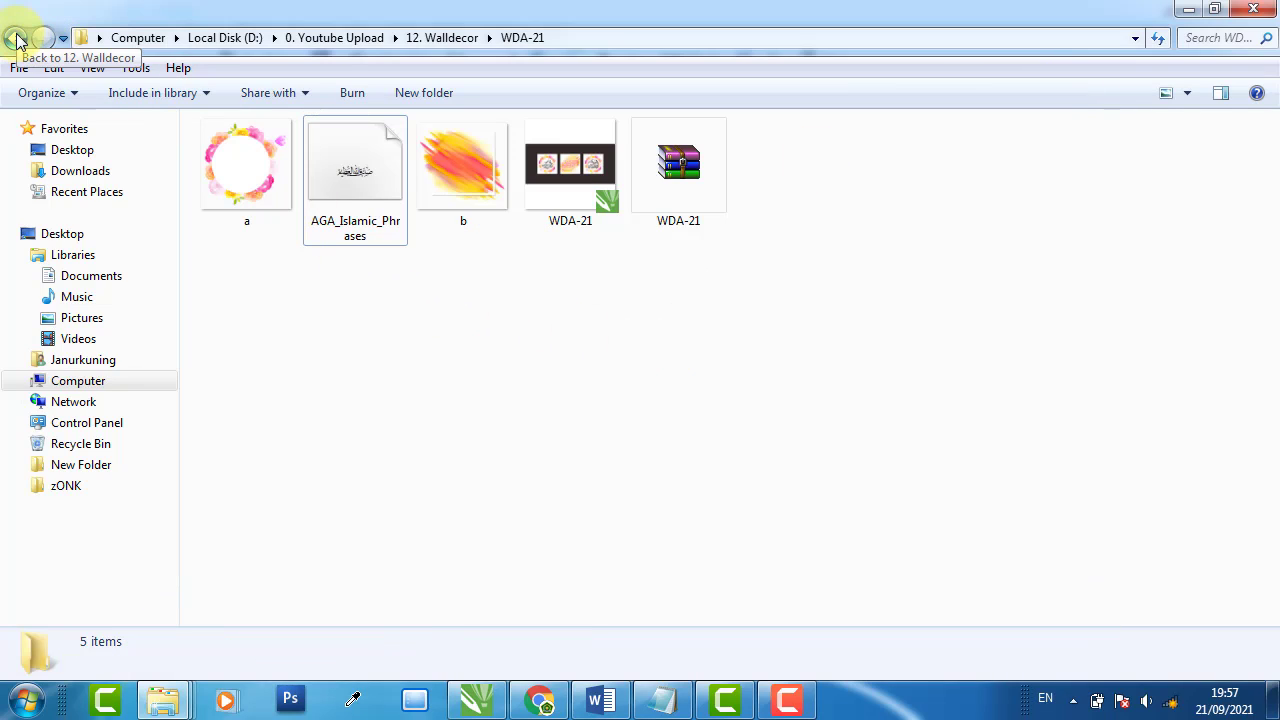
- Bring images a and b into the Latihan document in CorelDRAW and place them separately beside the page
left_click(250, 186)
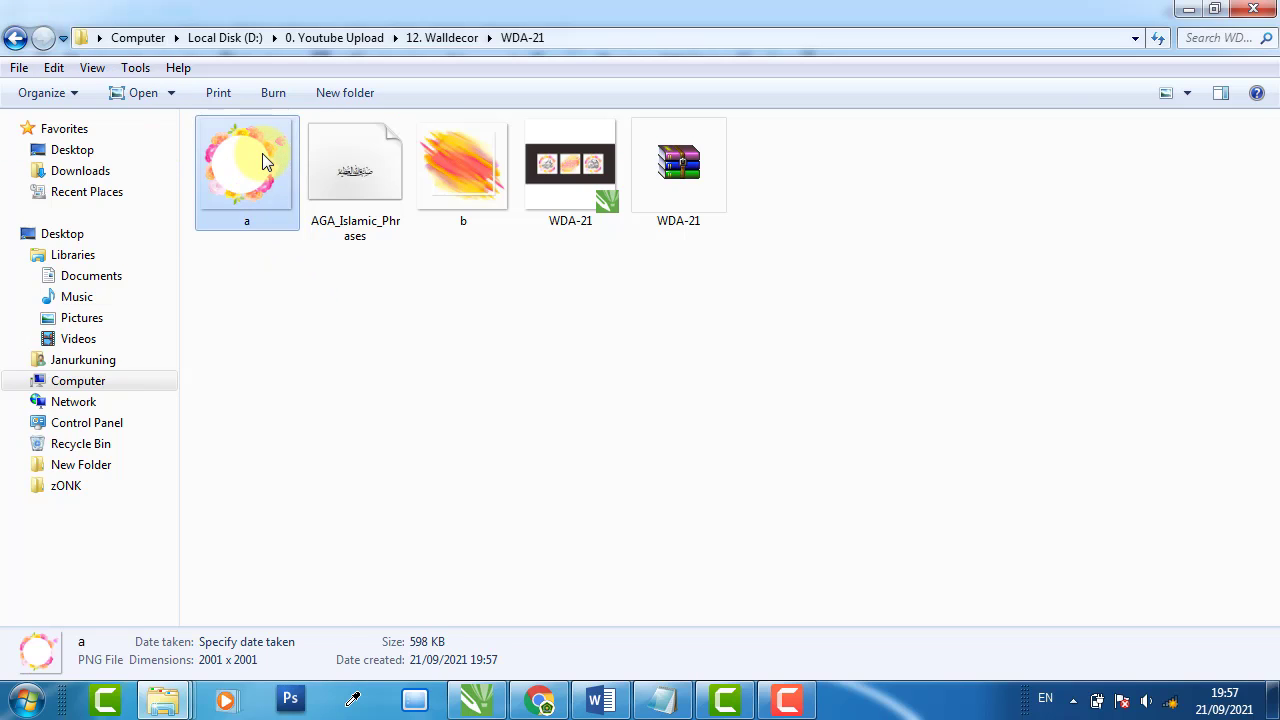
left_click(481, 168, "ctrl")
left_click_drag(481, 168, 616, 313)
scroll(386, 354, "down", 3)
left_click_drag(414, 368, 891, 340)
mouse_move(526, 352)
left_mouse_down()
mouse_move(543, 406)
mouse_move(574, 423)
left_mouse_up()
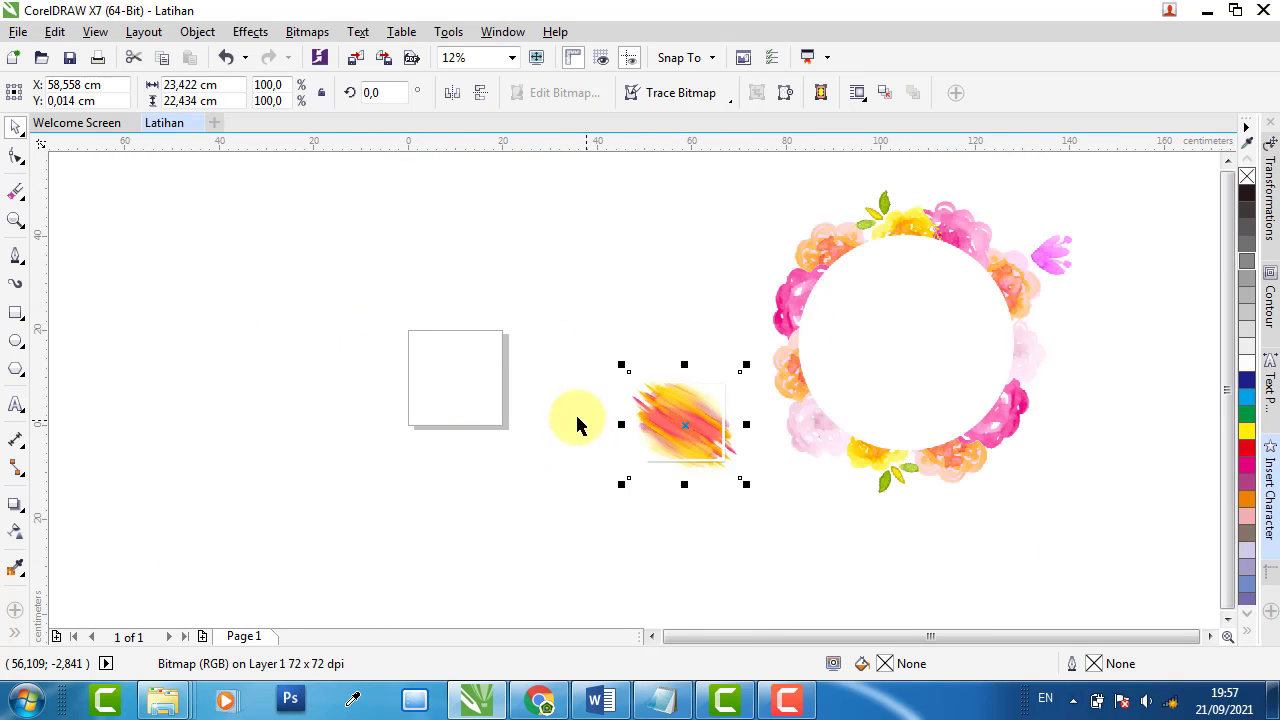
- Add a page-sized 20 by 20 cm rectangle exactly over the page
left_click(461, 405)
scroll(462, 376, "up", 2)
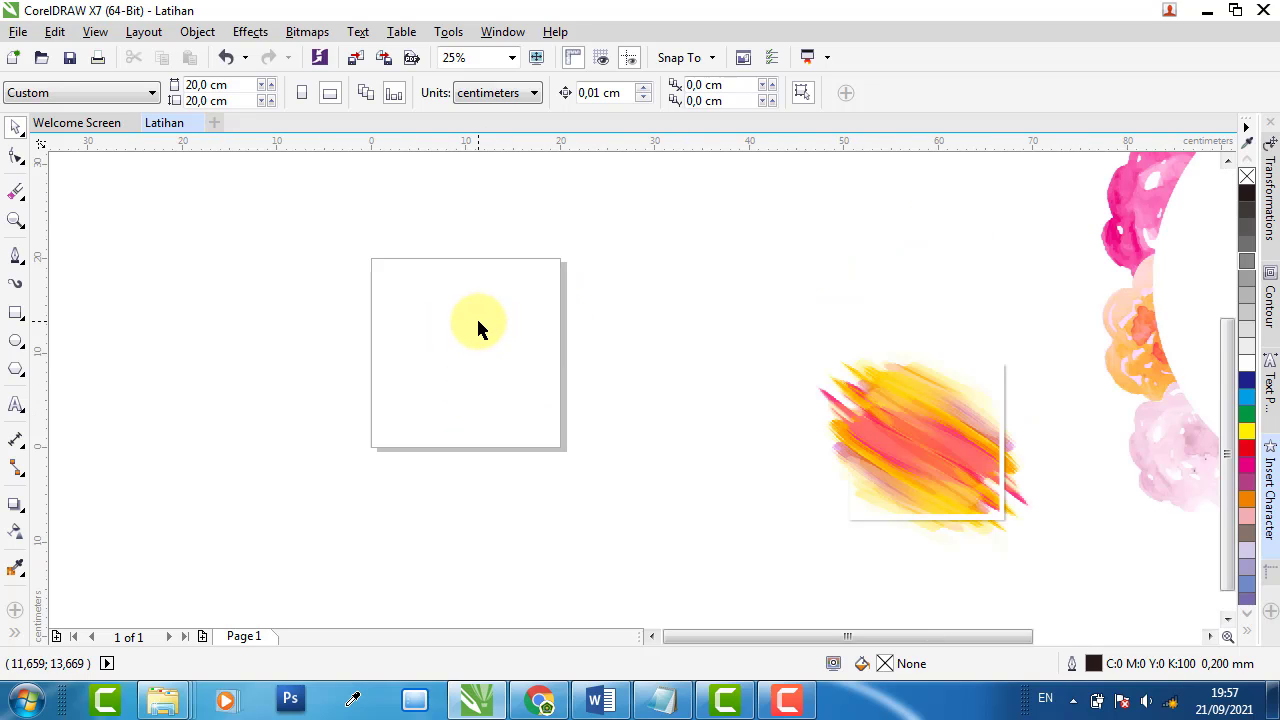
double_click(16, 314)
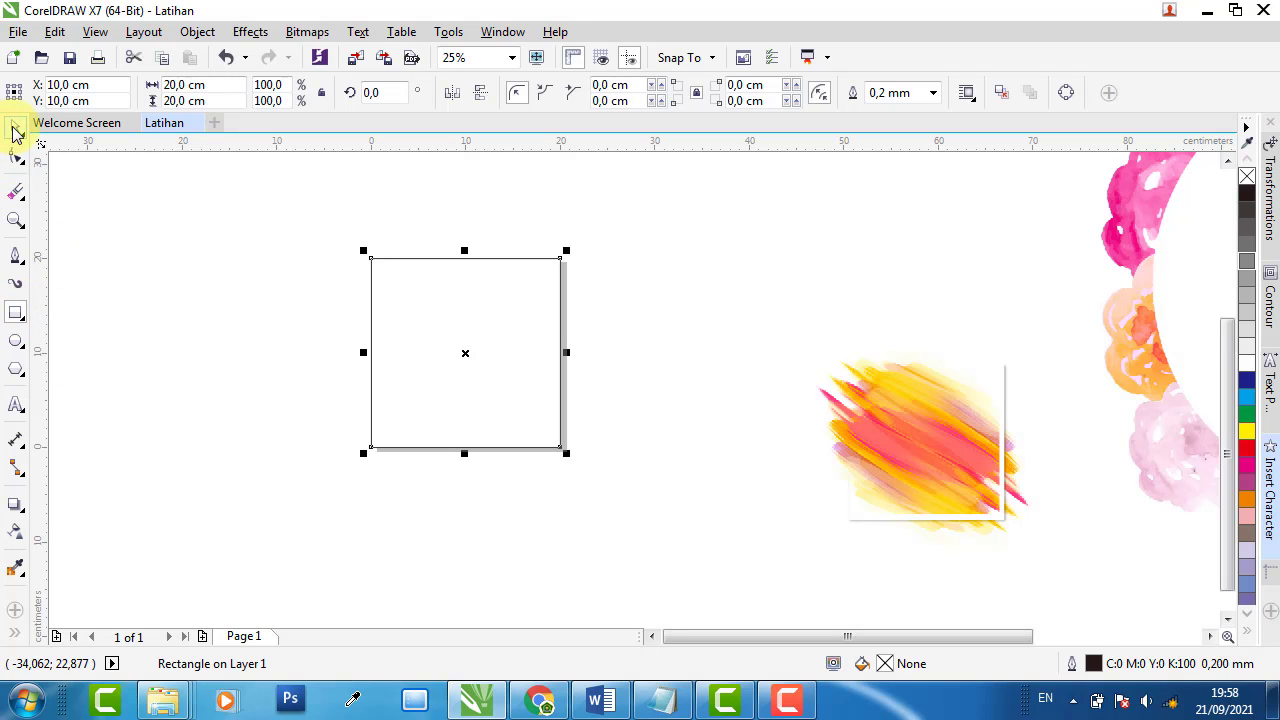
- Duplicate the square horizontally to both sides of the page, centring the copies at about X -13.2 cm and X 33.2 cm
left_click(16, 133)
left_click_drag(514, 309, 288, 321)
key("ctrl+z")
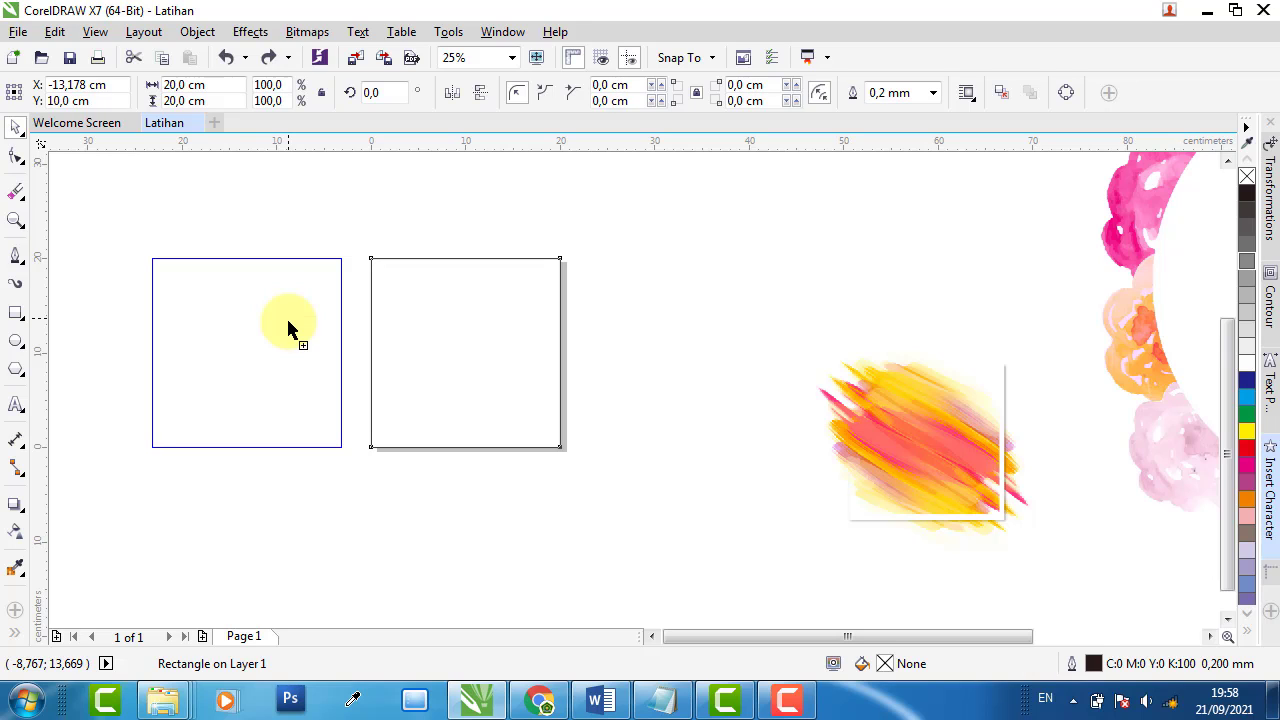
left_click_drag(288, 321, 288, 321)
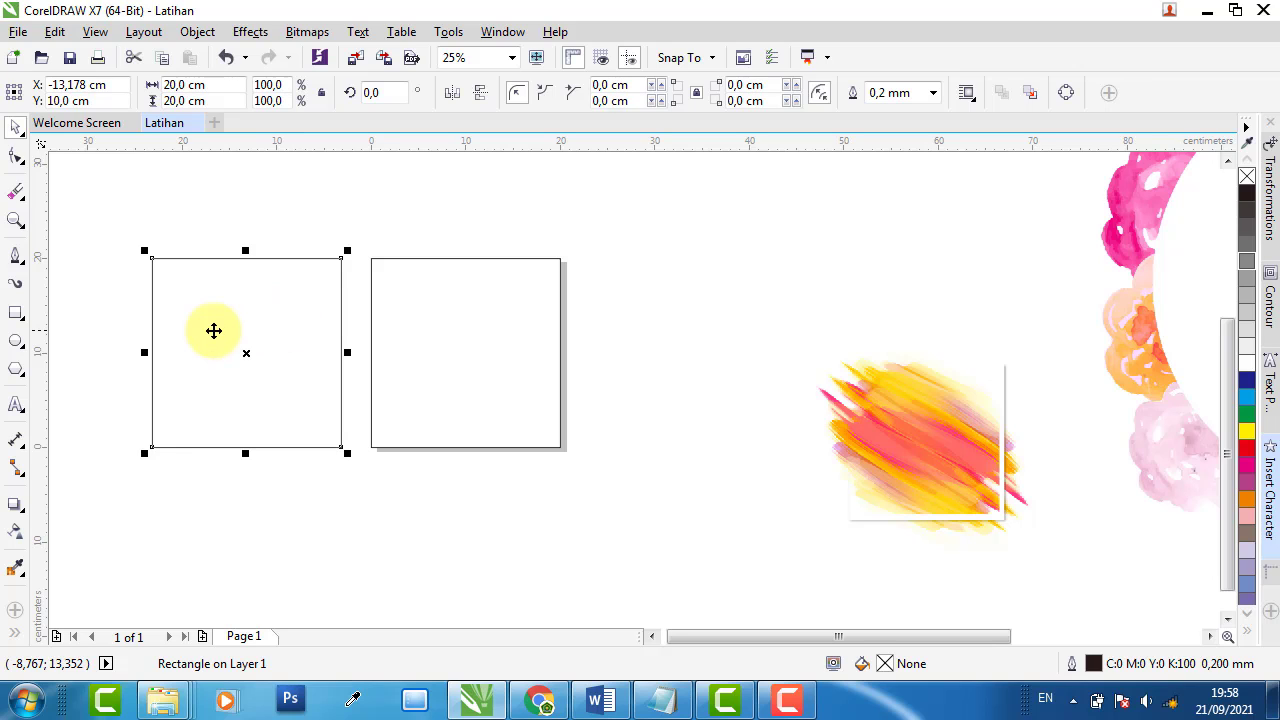
left_click_drag(217, 330, 654, 318)
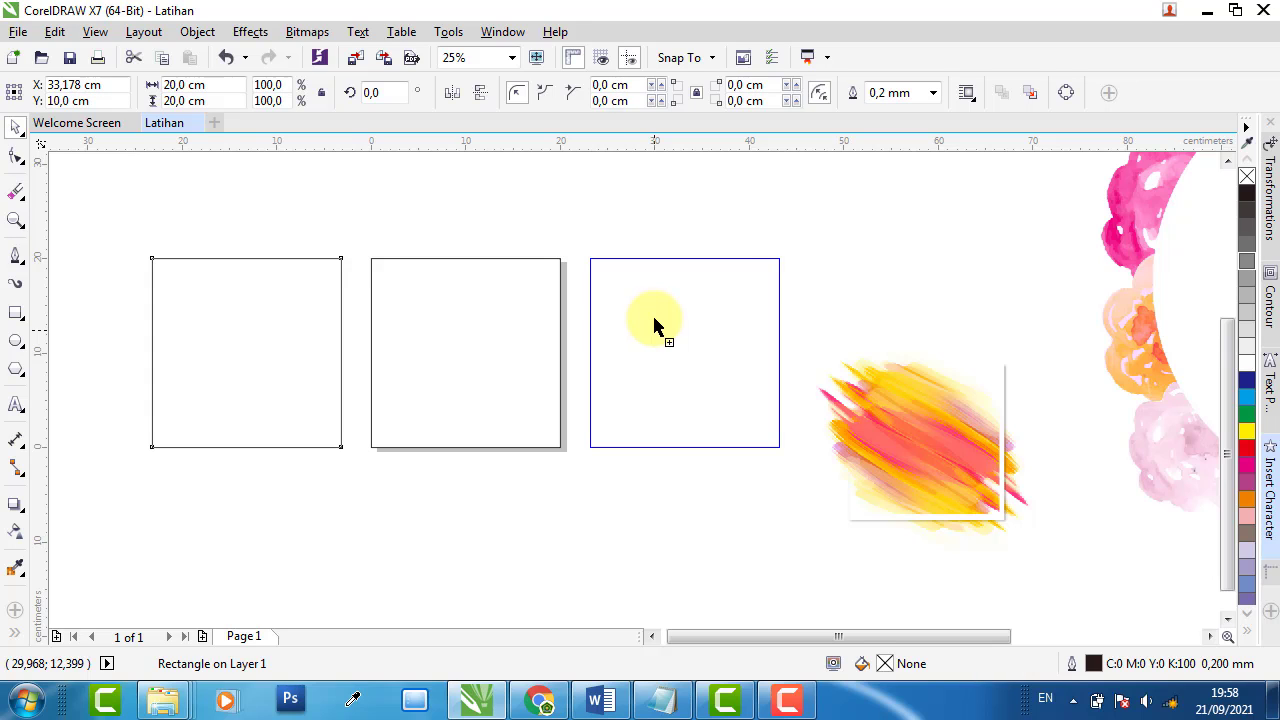
left_click_drag(655, 320, 655, 320)
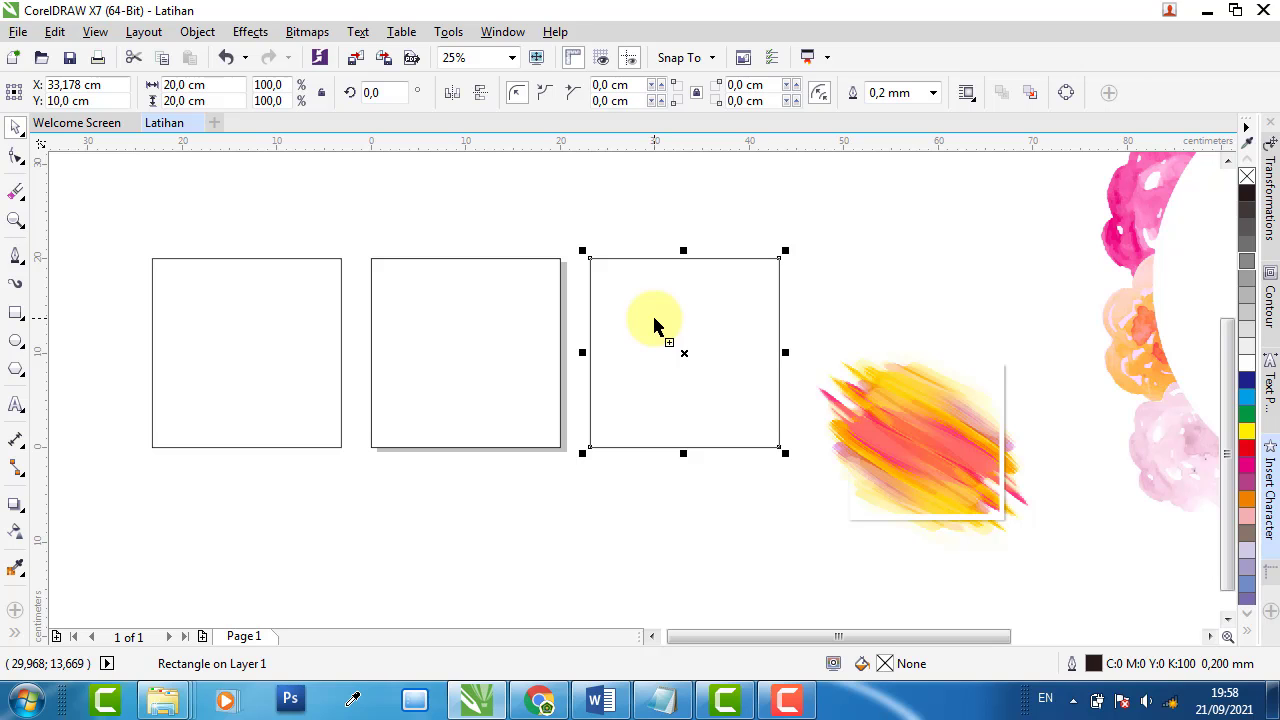
left_click(421, 541)
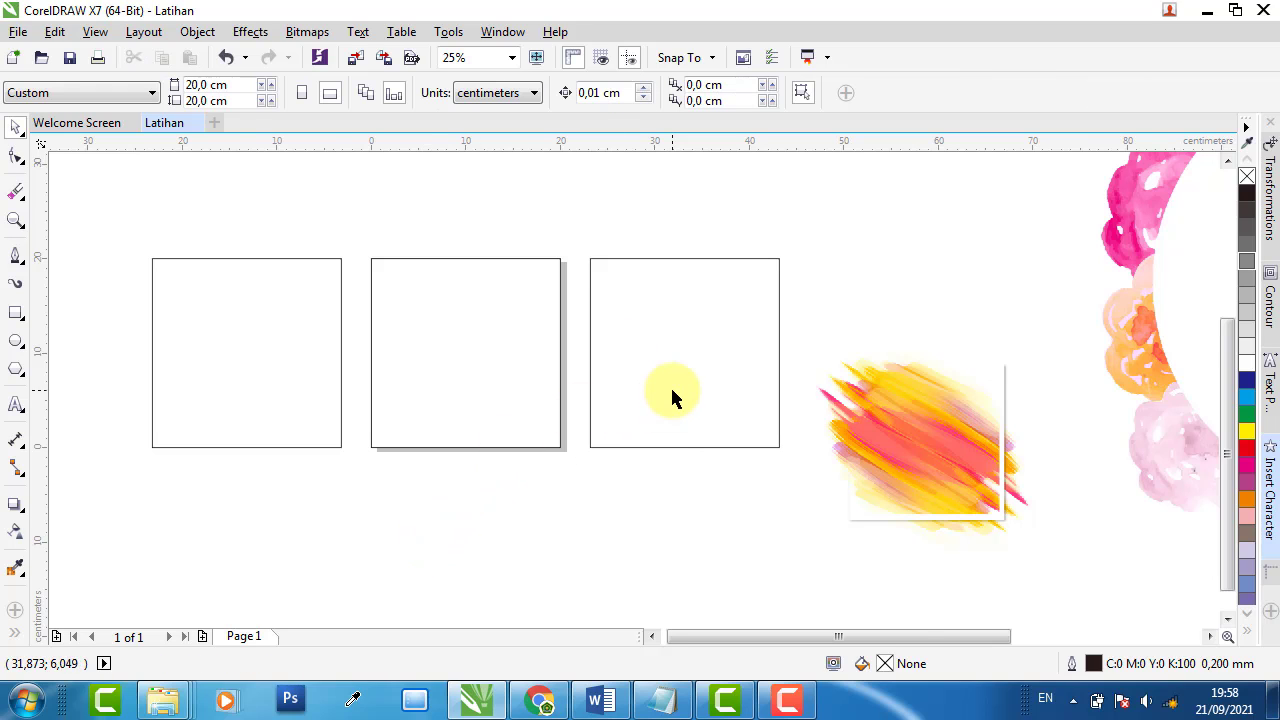
- Switch to the WDA-21 folder in Windows Explorer and bring its WDA-21 CorelDRAW file into the Latihan document beside the squares
scroll(672, 392, "down", 1)
scroll(309, 391, "up", 1)
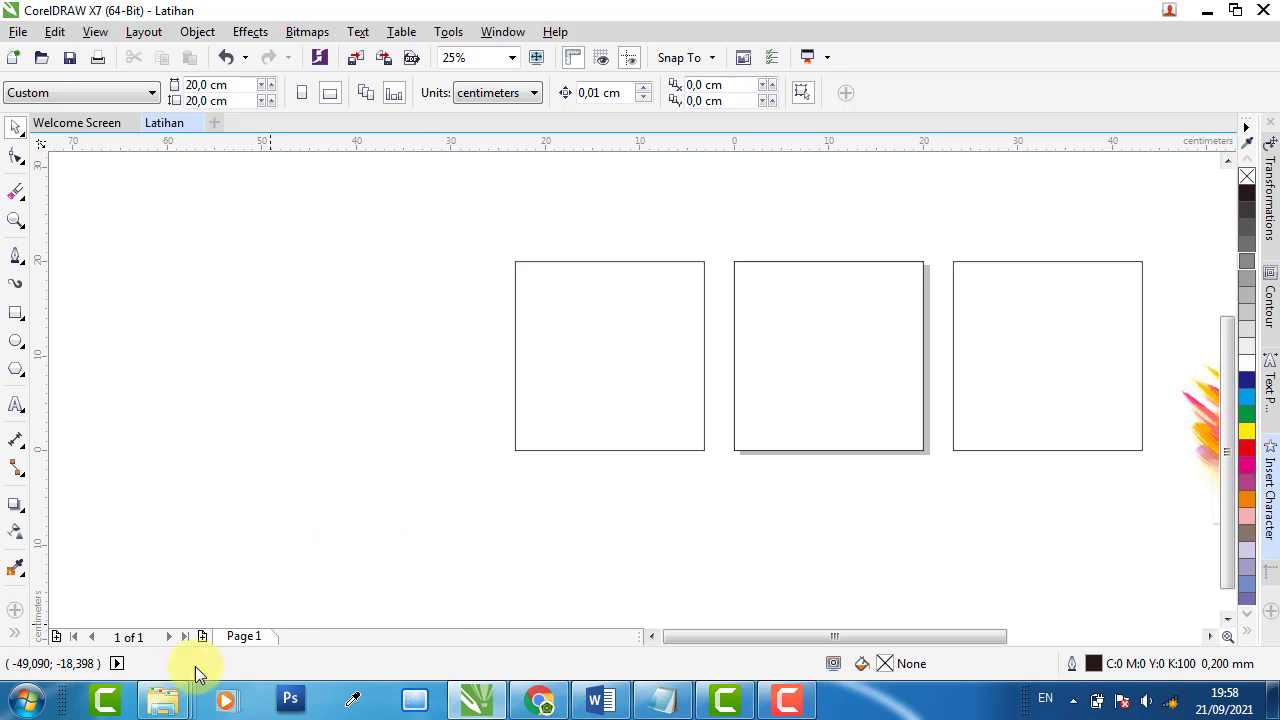
mouse_move(163, 700)
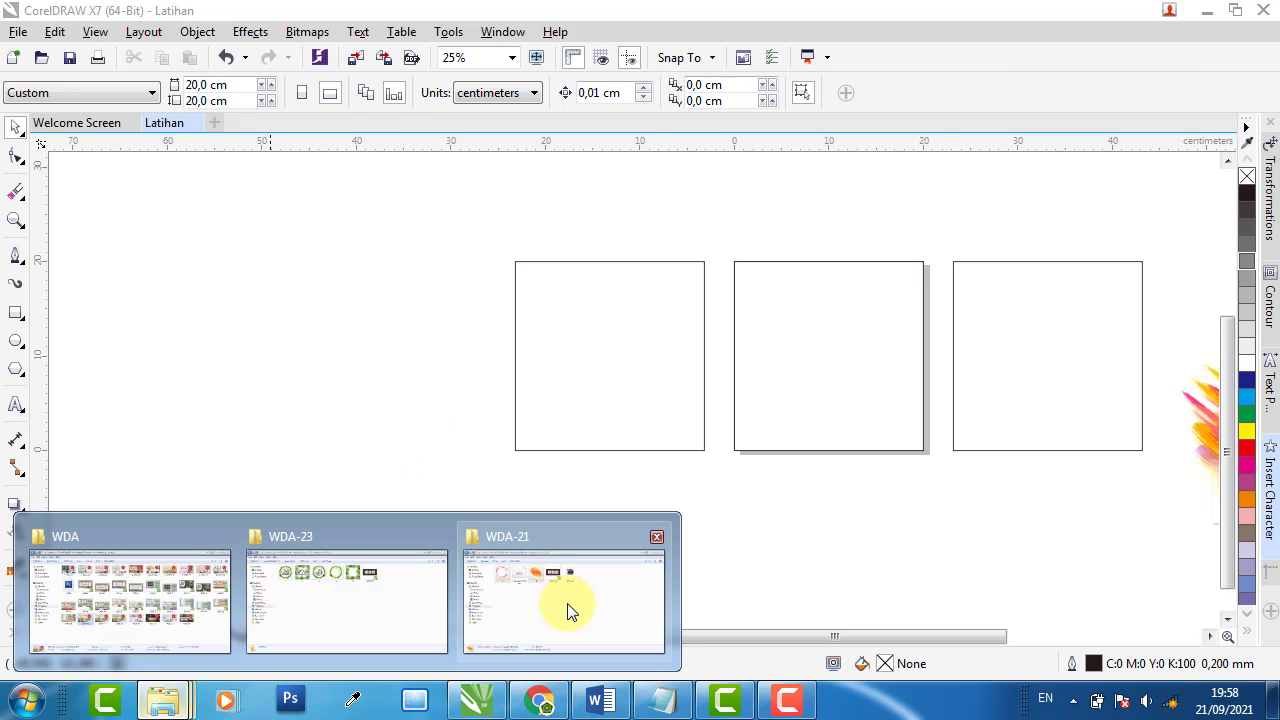
left_click(566, 609)
left_click(723, 380)
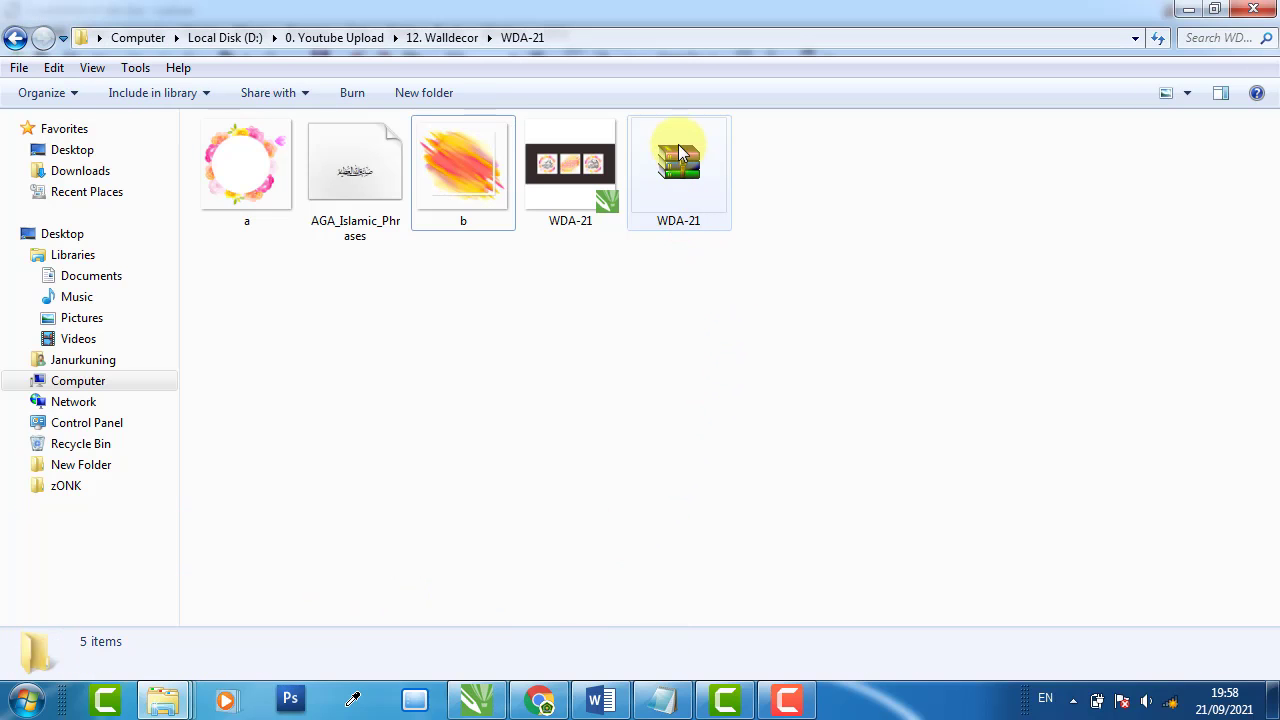
left_click(576, 171)
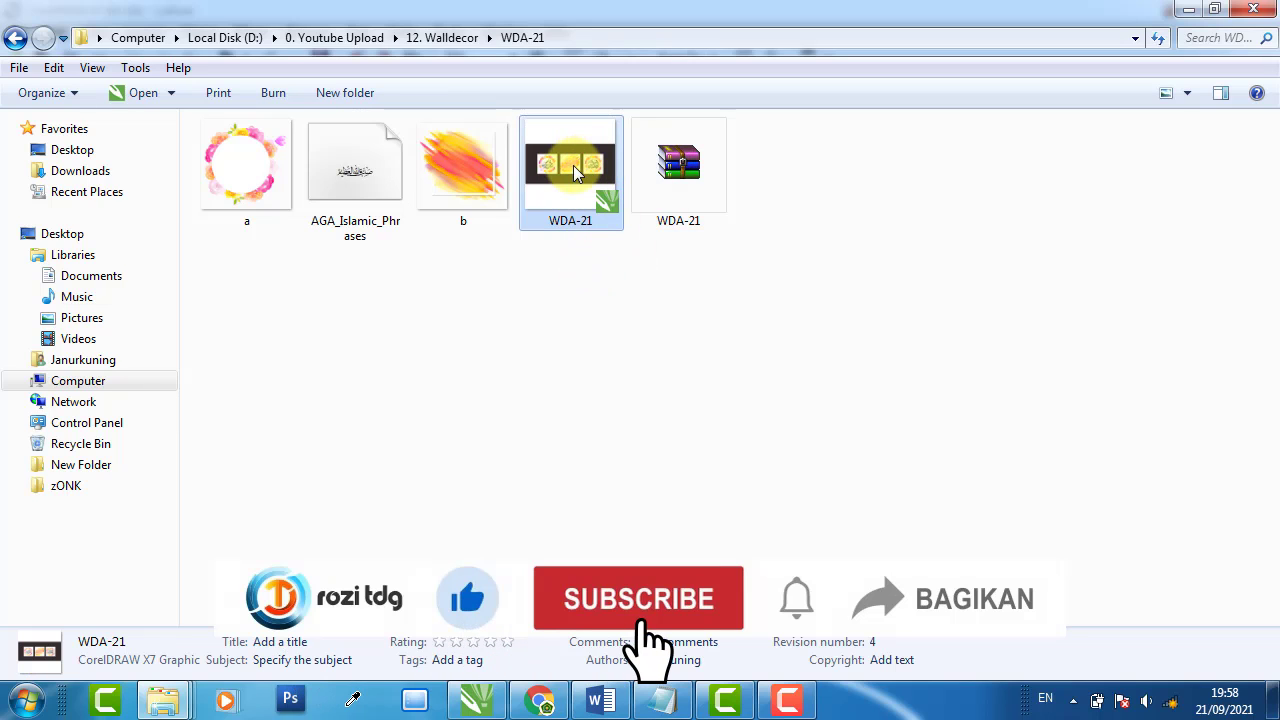
left_click(584, 286)
left_click(570, 195)
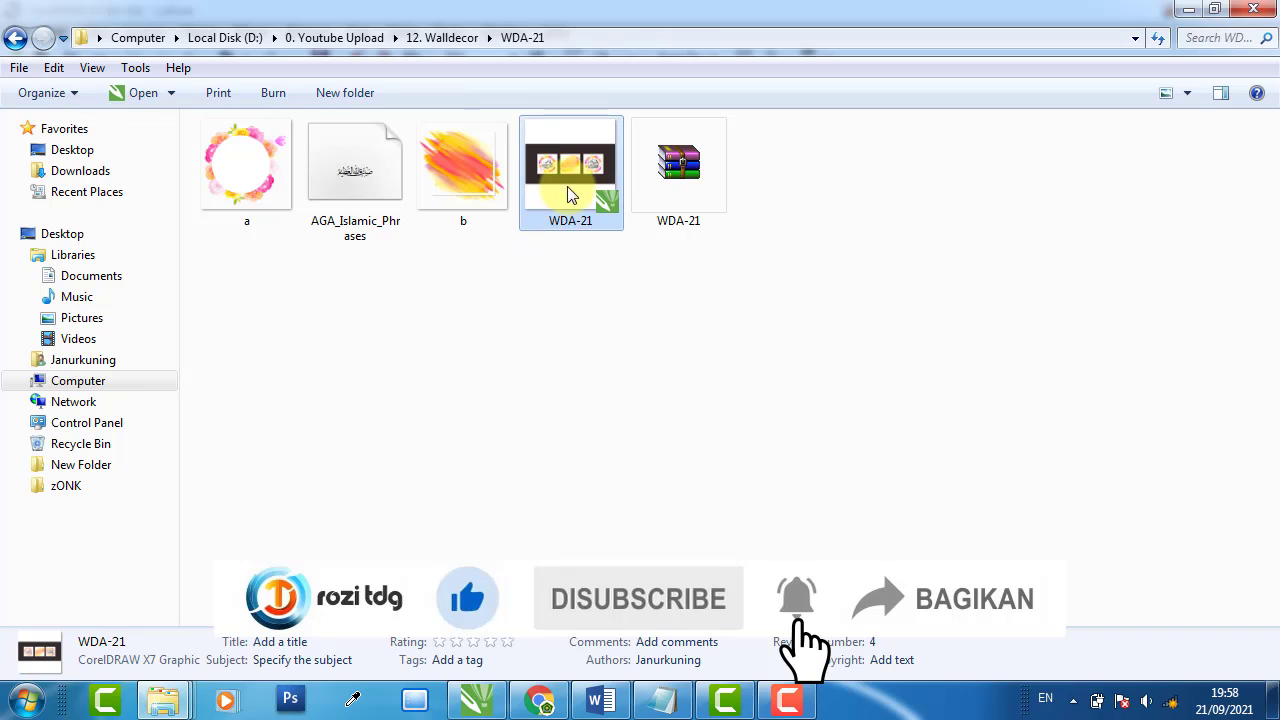
left_click_drag(567, 165, 256, 372)
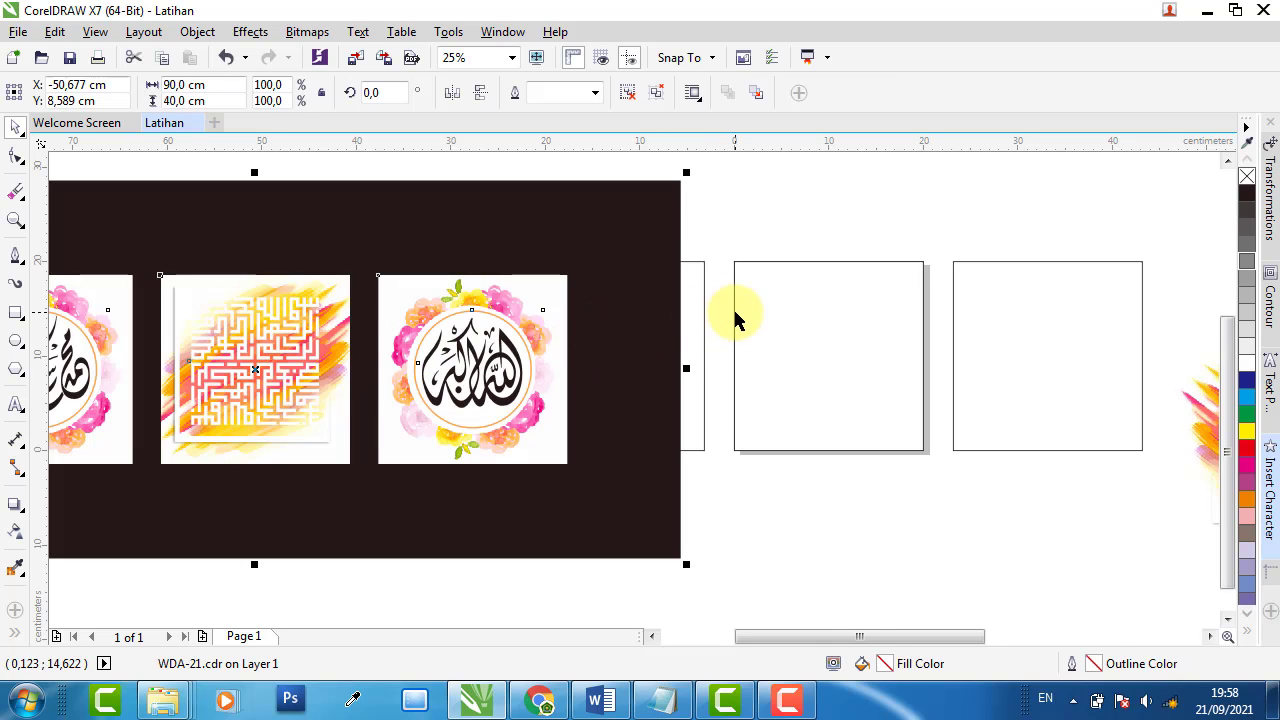
- Move the imported WDA-21 design clear of the three squares, centring it at about X -77.8 cm, and examine its panels
scroll(735, 318, "down", 2)
left_click_drag(680, 317, 556, 331)
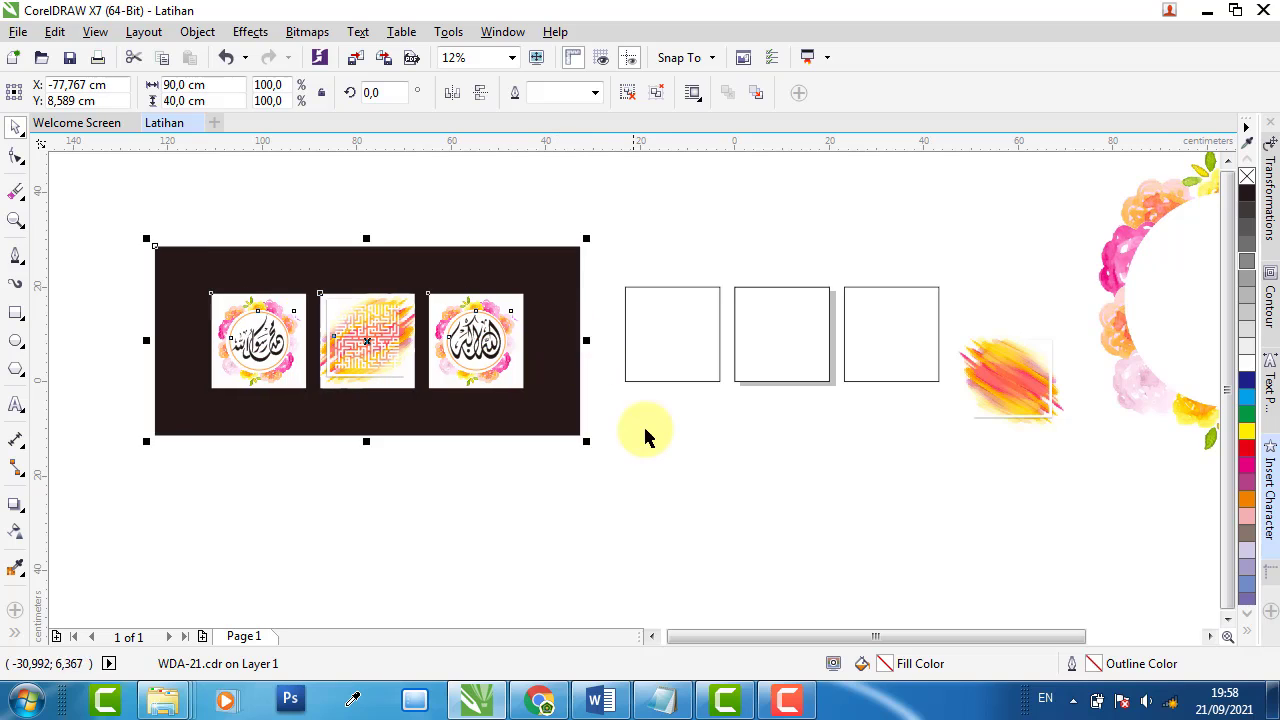
left_click(600, 405)
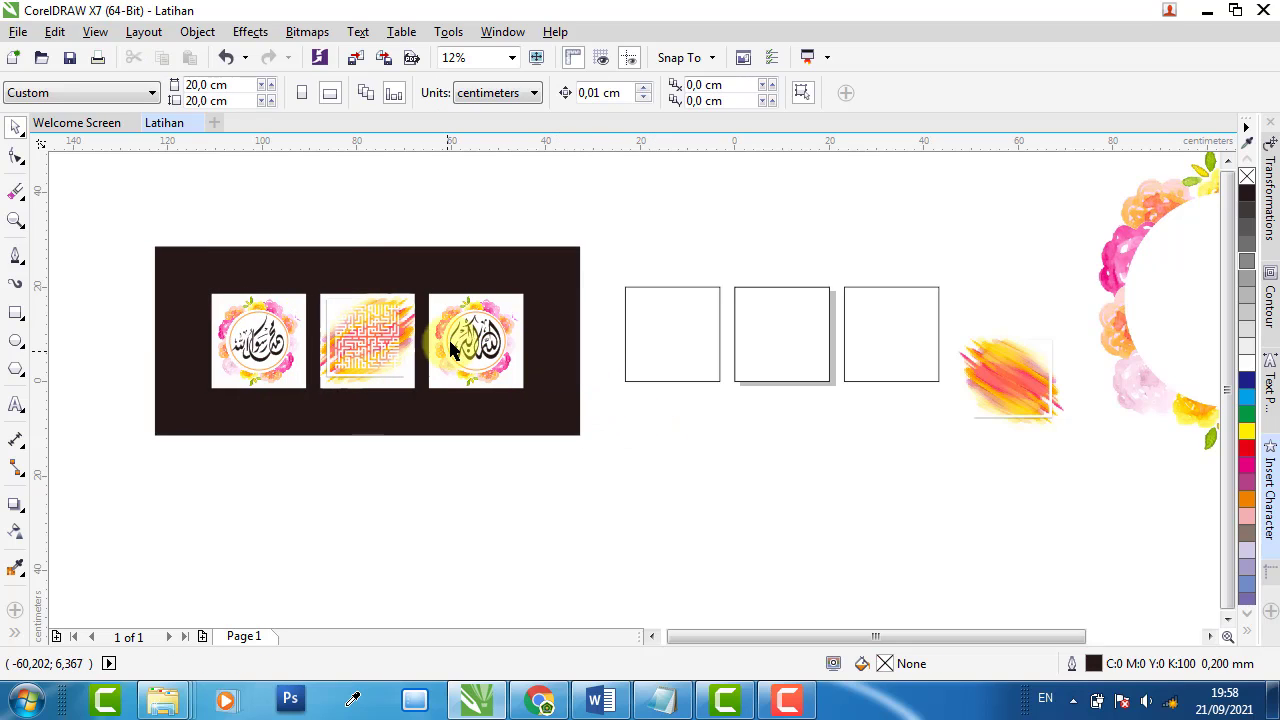
scroll(349, 337, "up", 1)
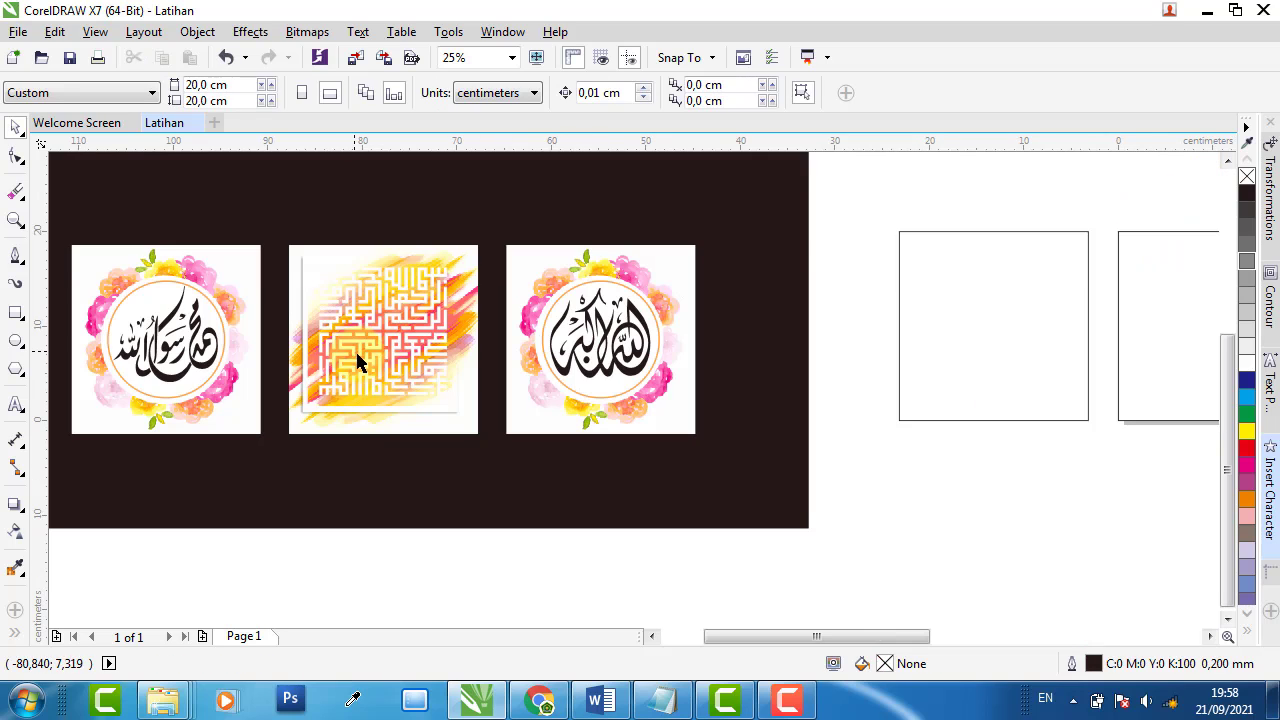
scroll(372, 297, "up", 1)
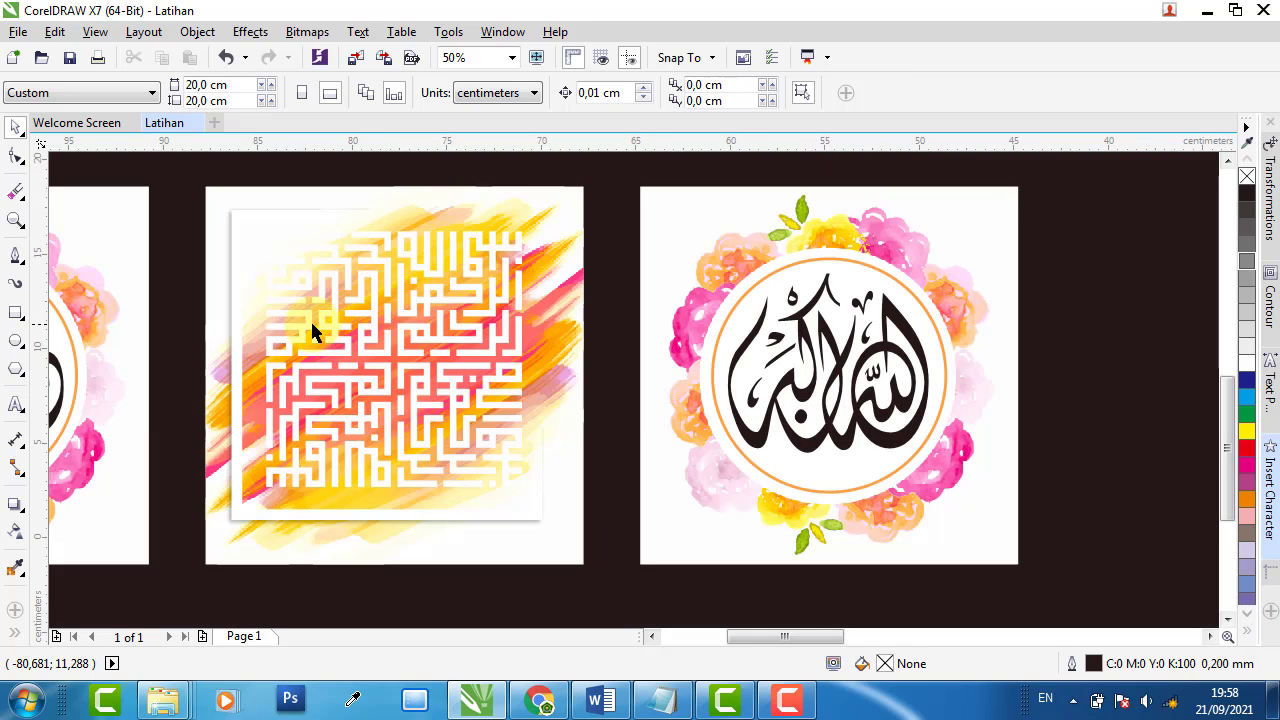
scroll(205, 335, "down", 2)
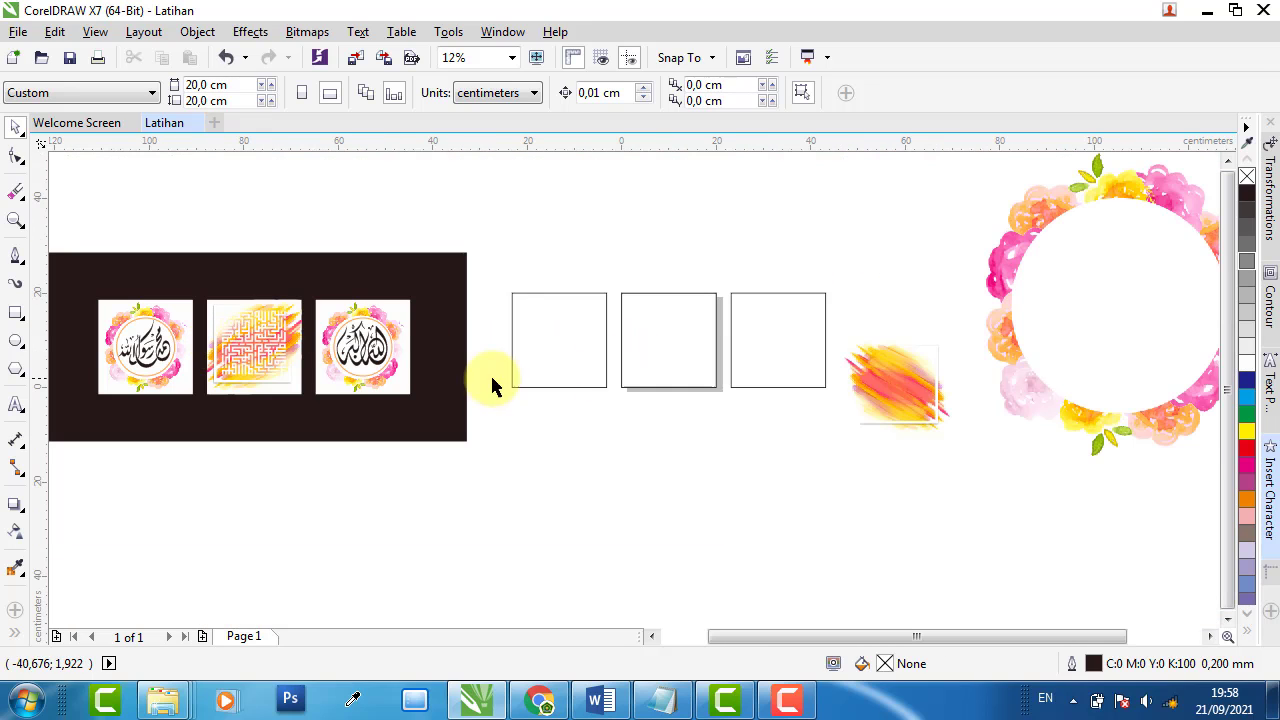
- Move the brush-stroke image below the middle square and align their centres along the same vertical axis
left_click(907, 420)
mouse_move(877, 366)
left_mouse_down()
mouse_move(837, 406)
mouse_move(684, 432)
mouse_move(703, 460)
left_mouse_up()
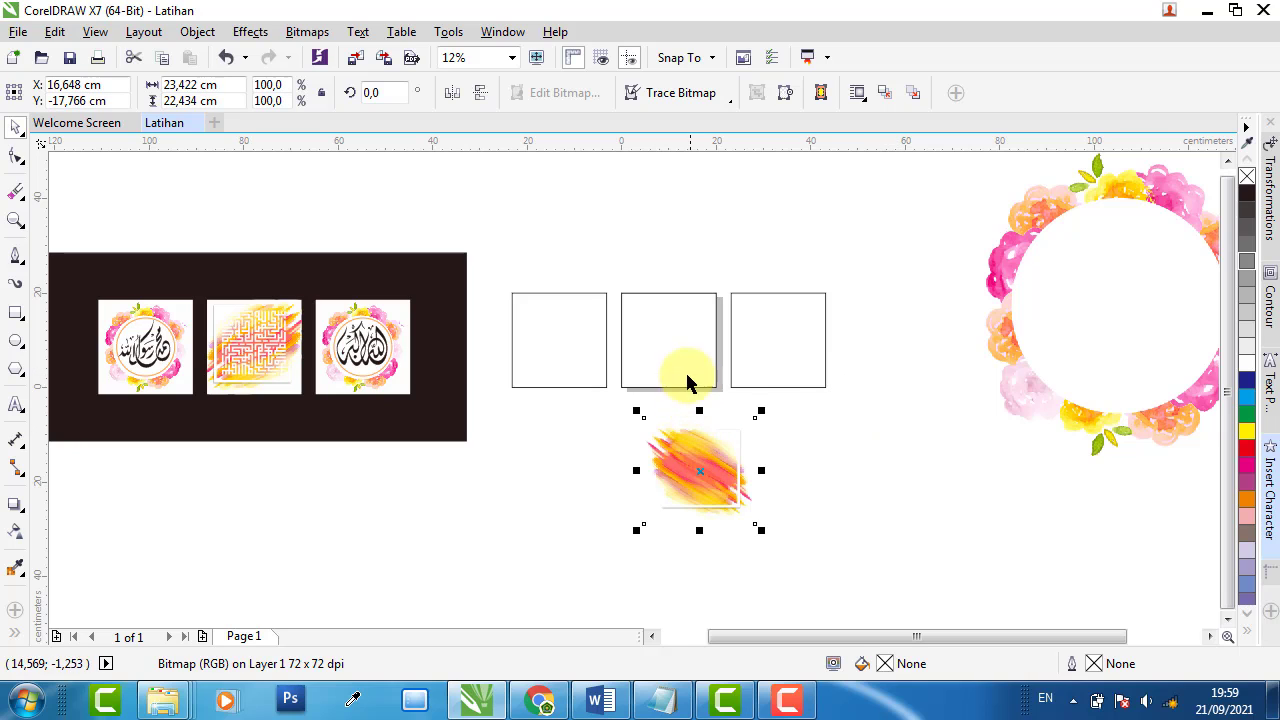
left_click(672, 320, "shift")
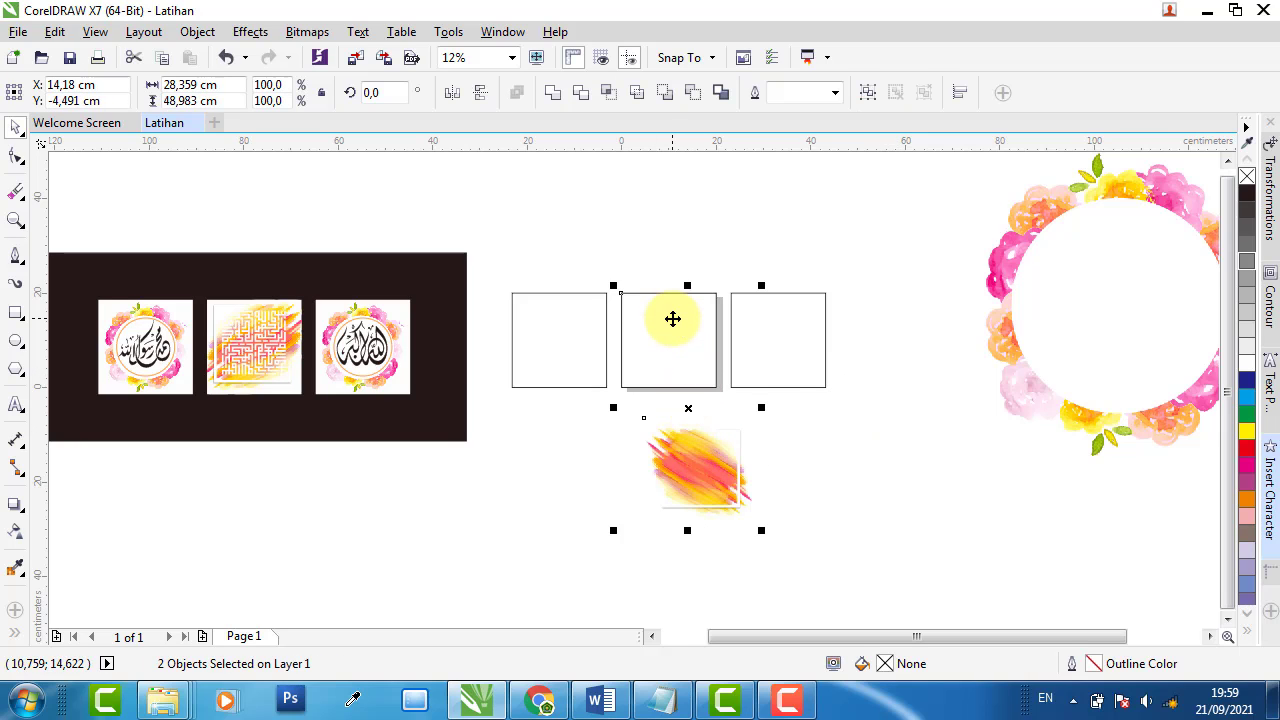
key("c")
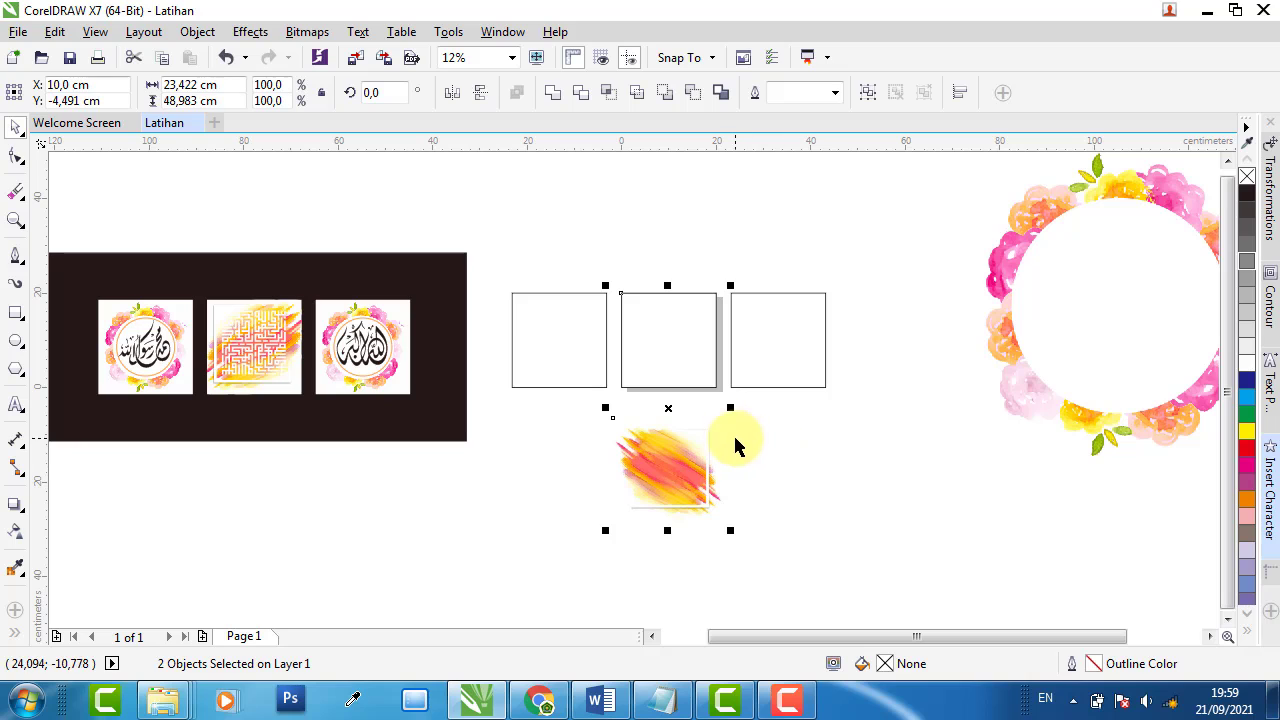
left_click(781, 475)
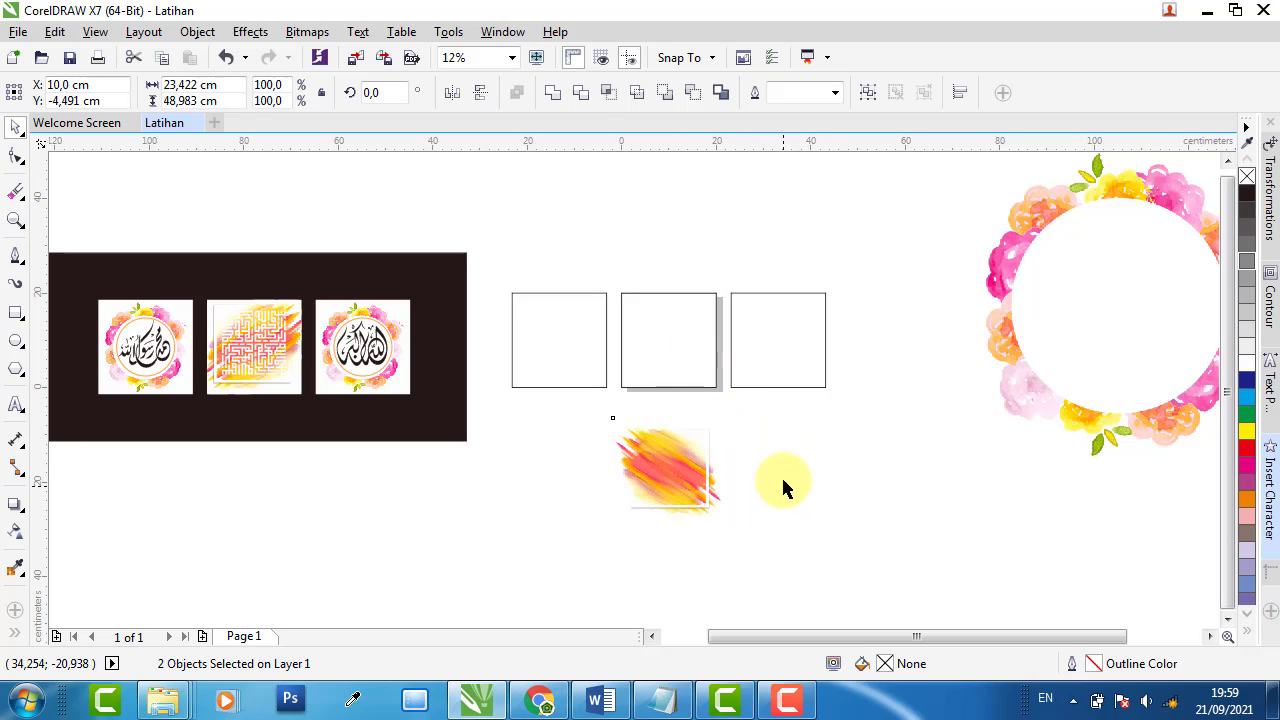
- Align the brush-stroke image with the middle square's horizontal centre line so it sits over the square
left_click(676, 466)
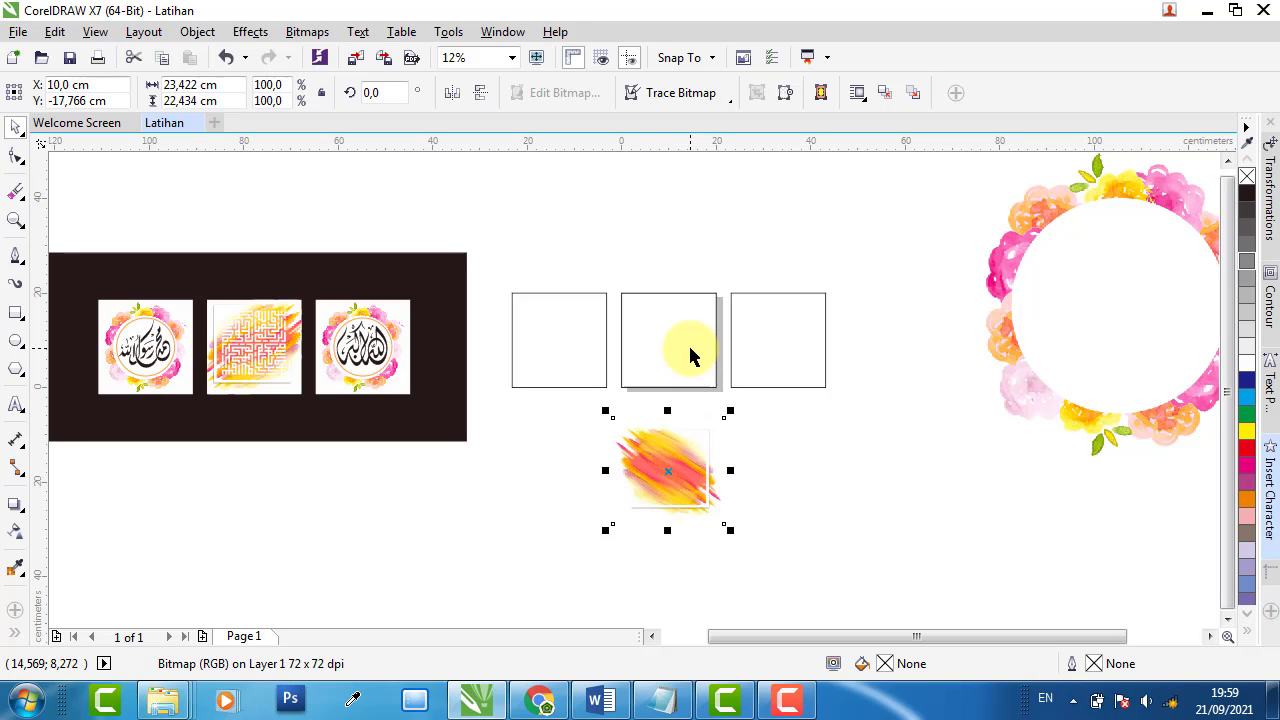
left_click(669, 321, "shift")
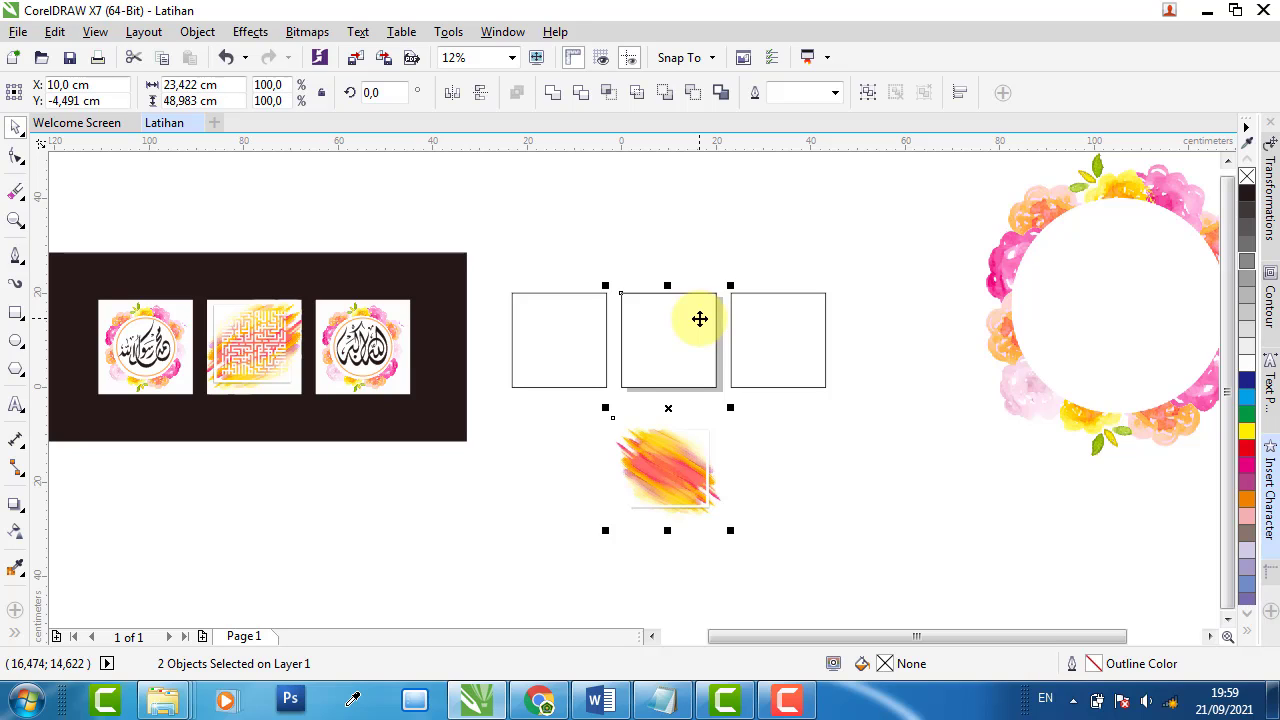
key("e")
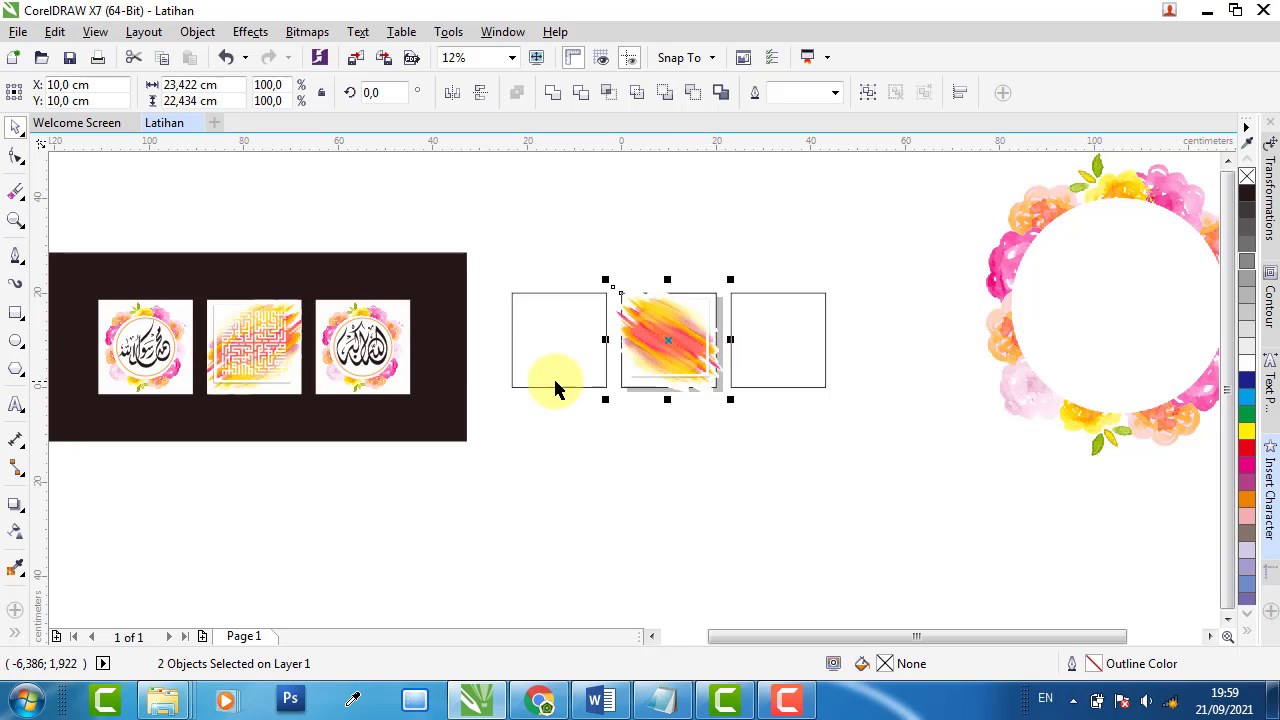
- With both the brush-stroke image and the middle square selected, try to order them behind the square's outline
scroll(720, 322, "up", 2)
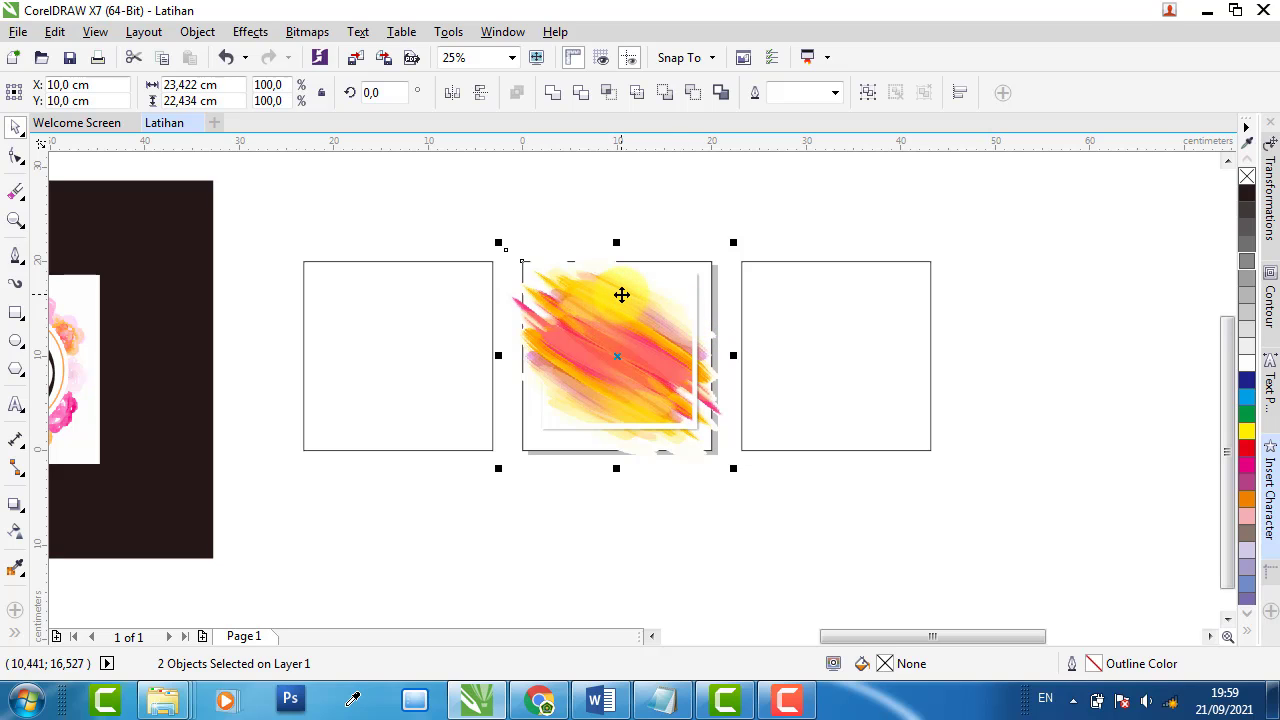
scroll(616, 251, "up", 1)
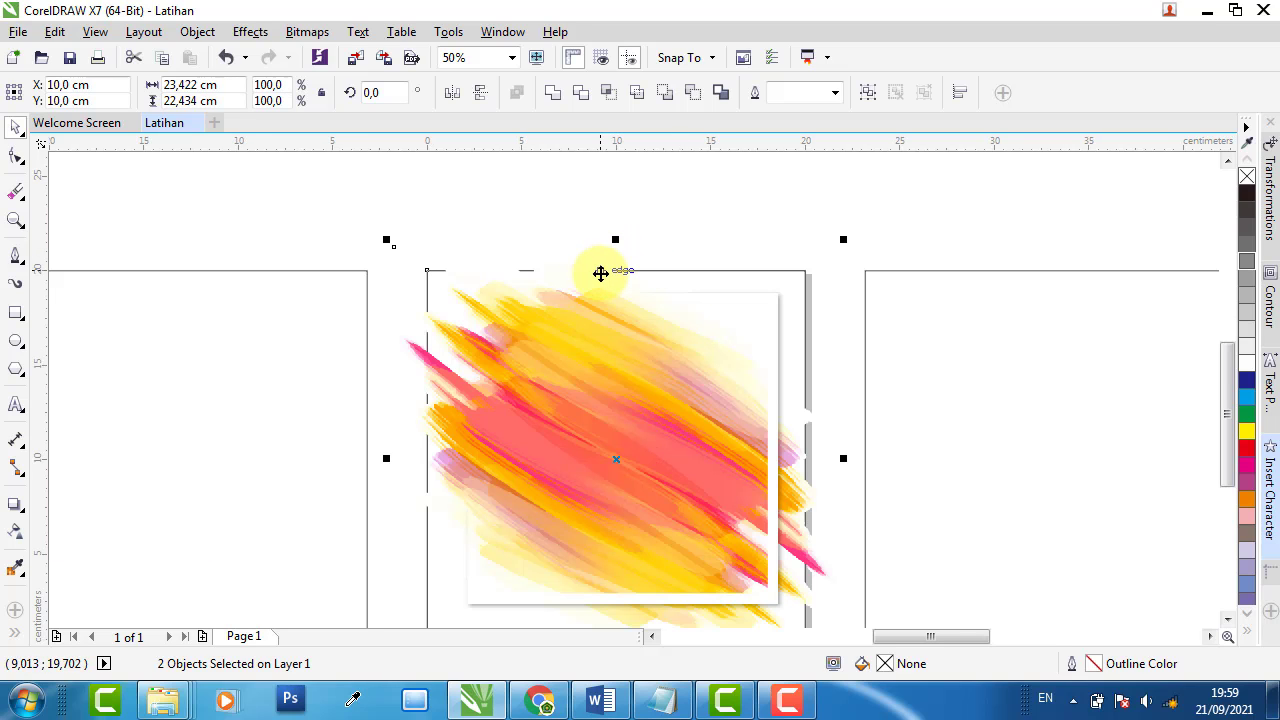
scroll(669, 259, "up", 1)
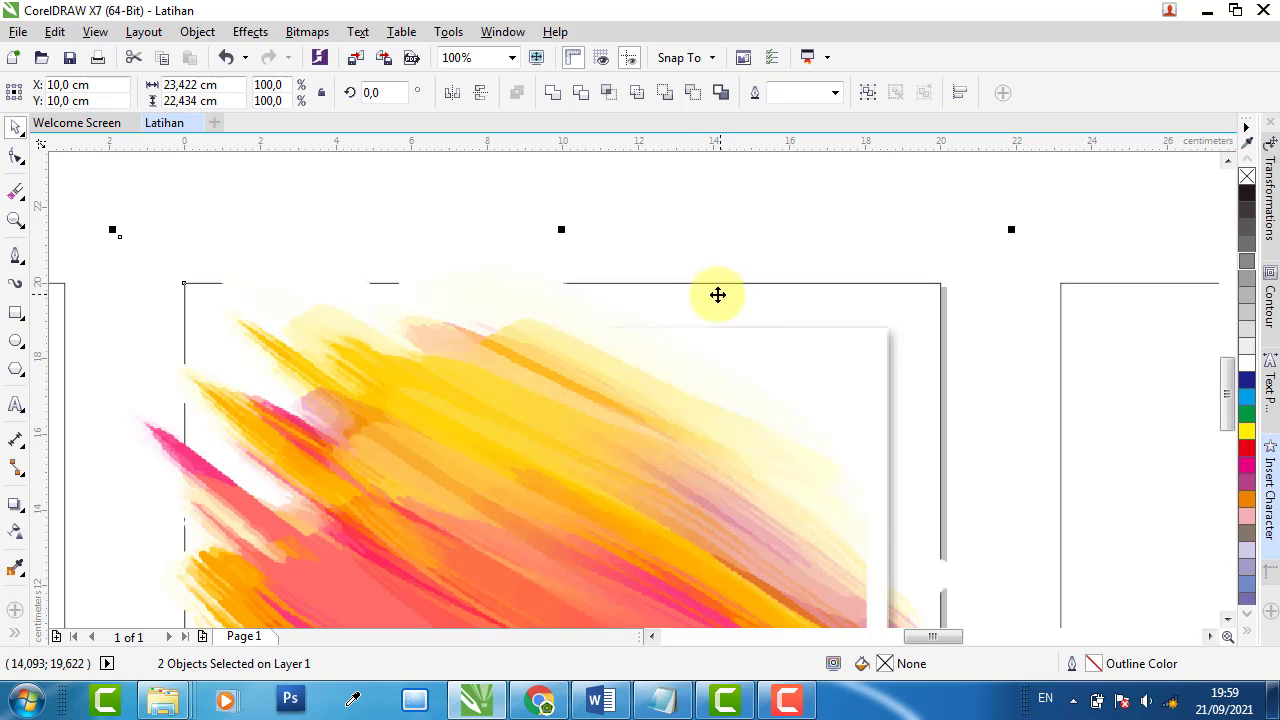
right_click(496, 277)
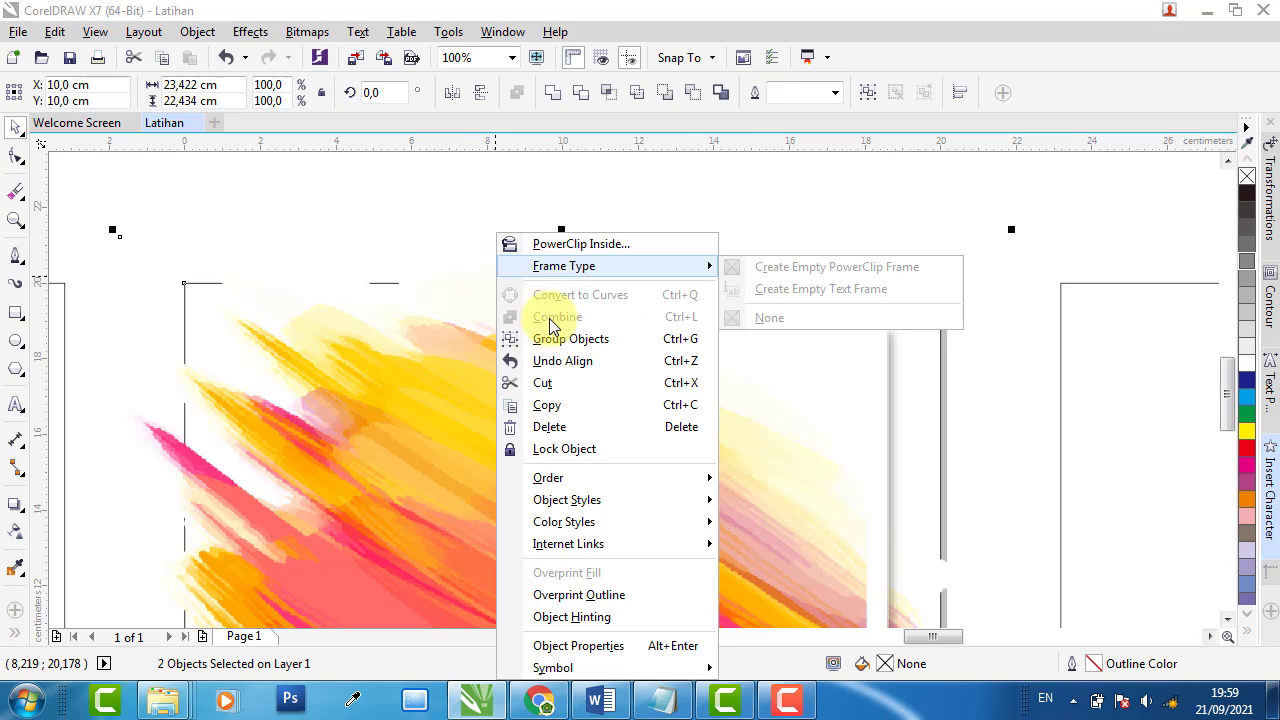
mouse_move(617, 485)
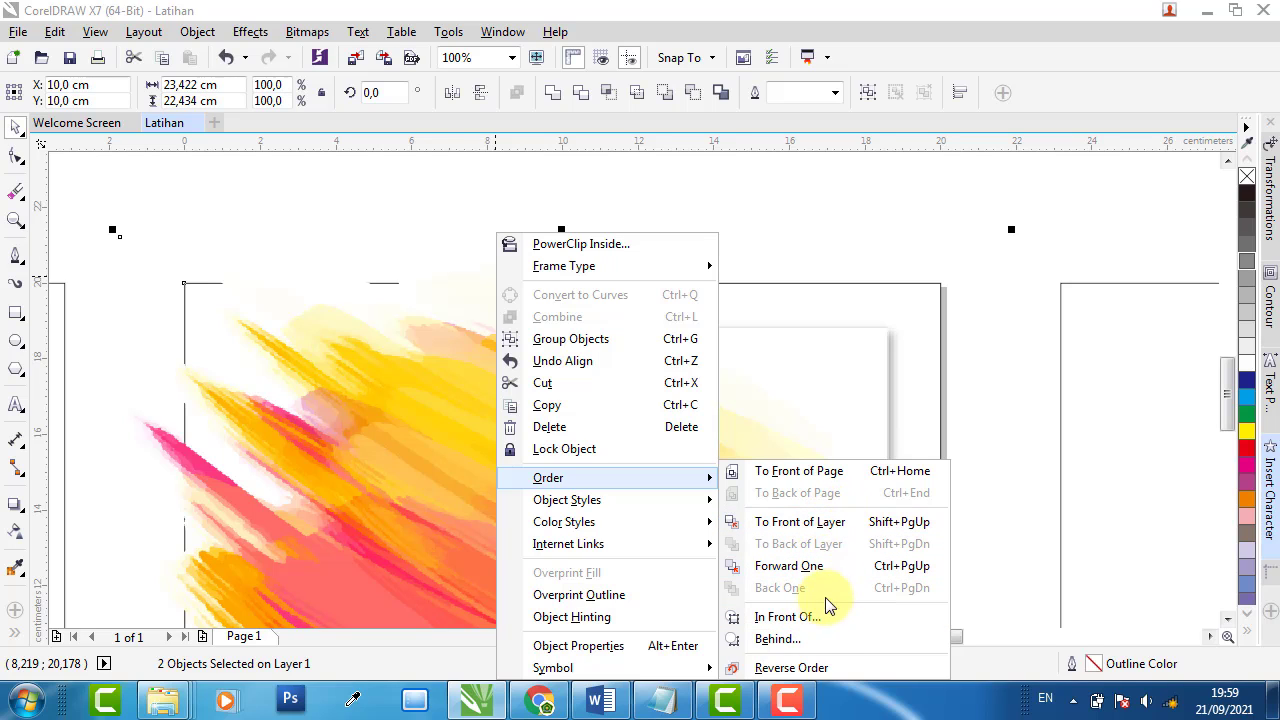
left_click(790, 640)
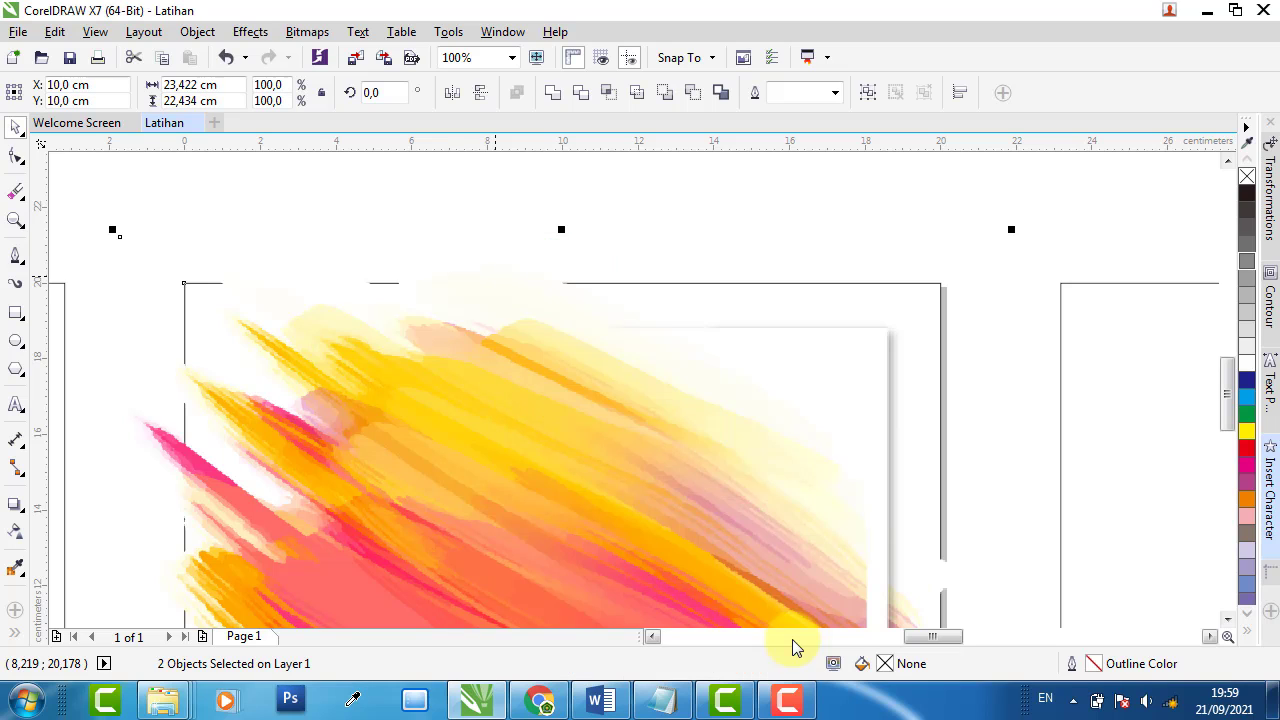
left_click(751, 291)
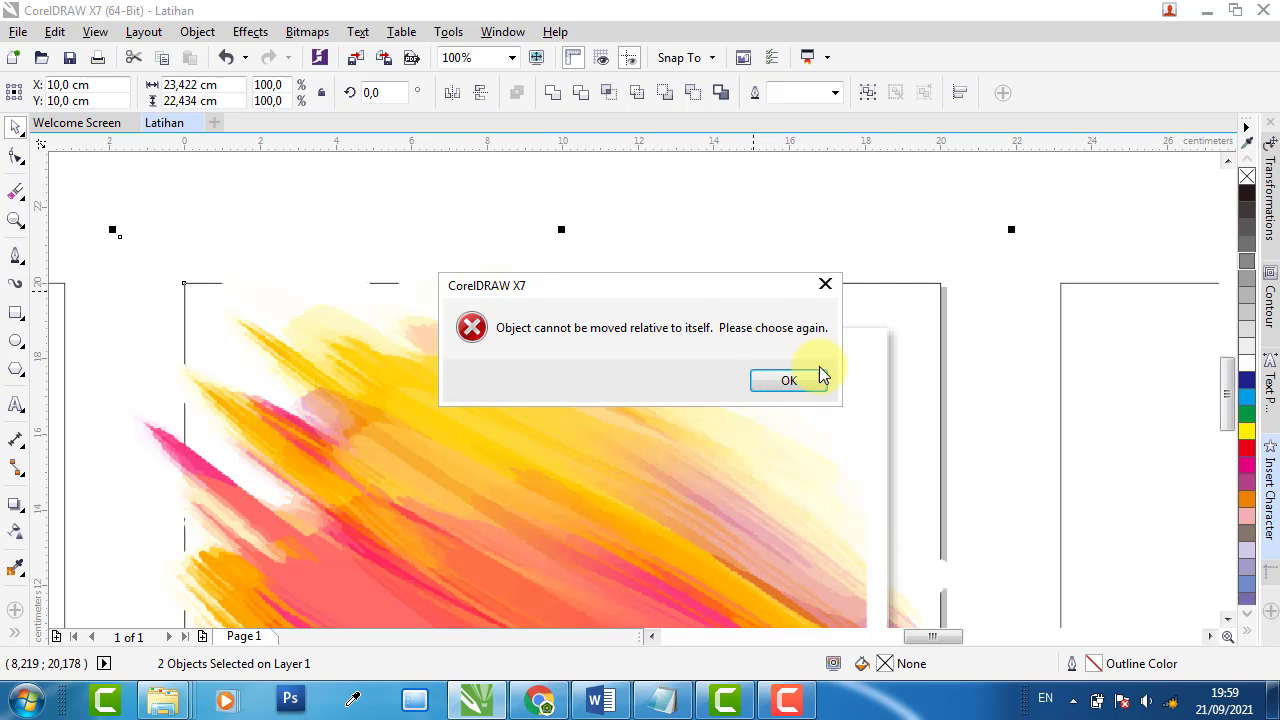
left_click(808, 393)
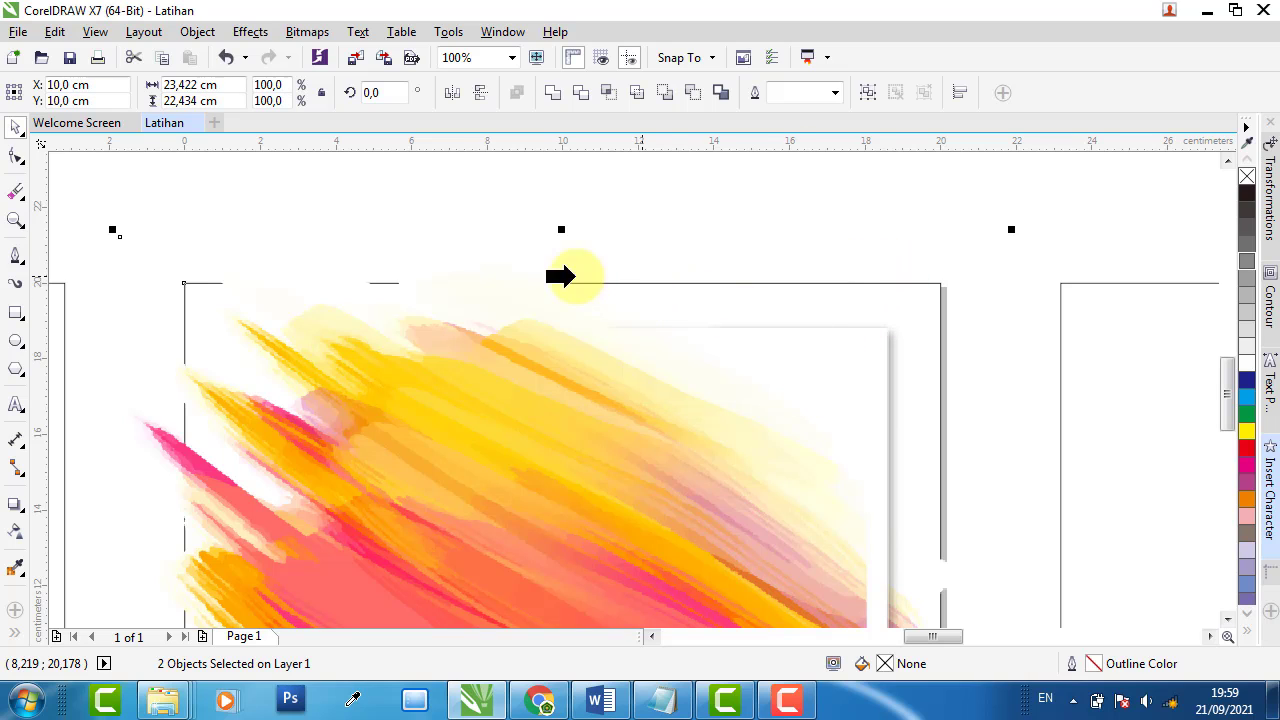
left_click(610, 276)
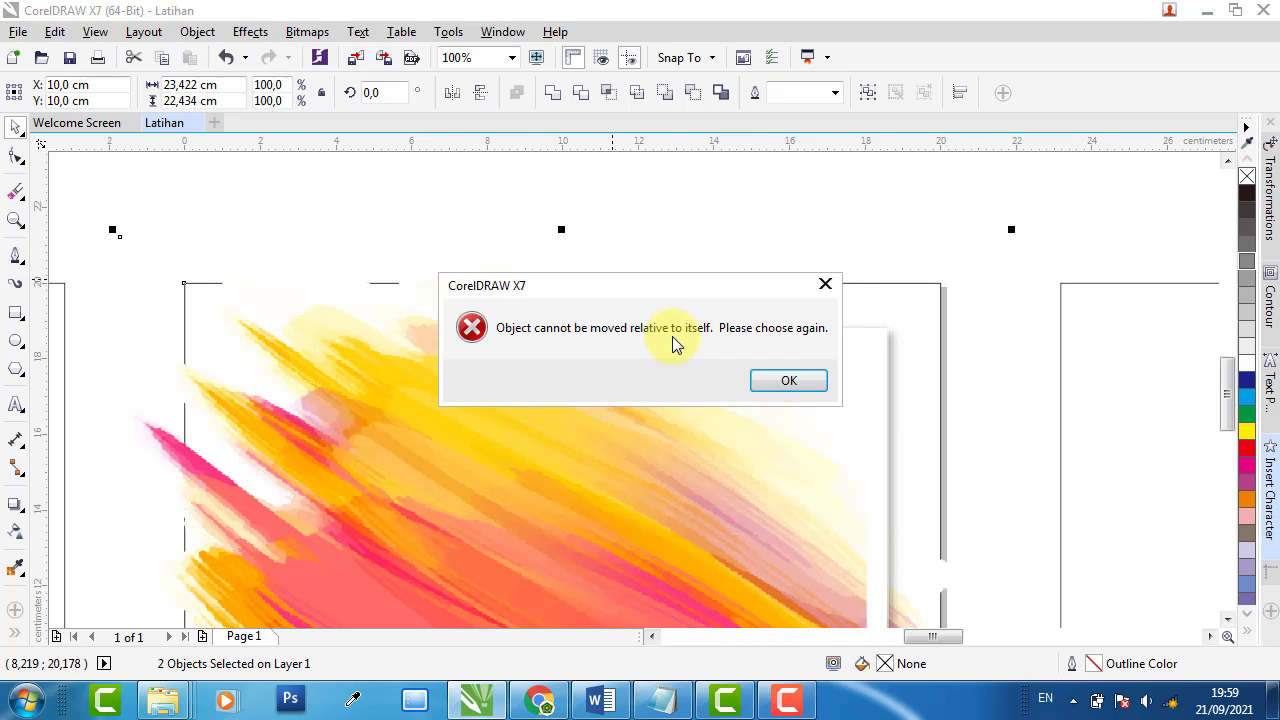
left_click(825, 286)
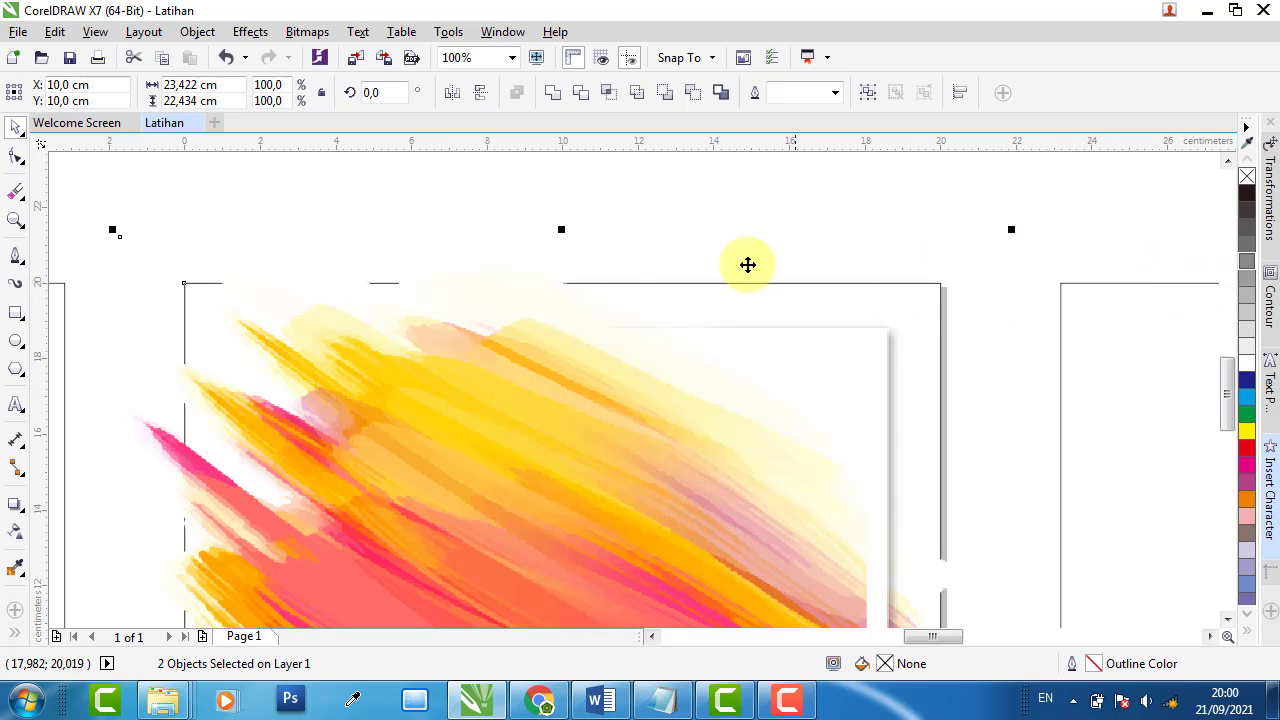
- Move the brush-stroke image and square together to about X 22.1, Y 13.5 cm and try to order them behind the page frame
key("F3")
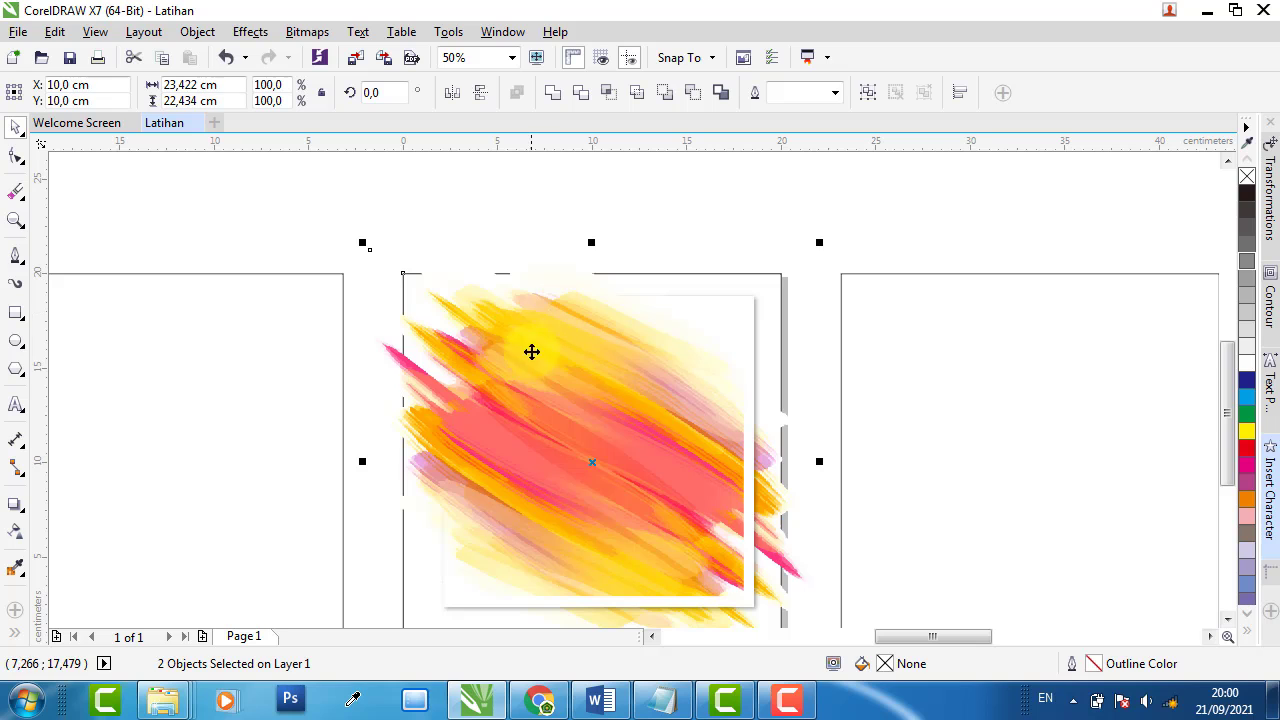
left_click_drag(508, 346, 736, 280)
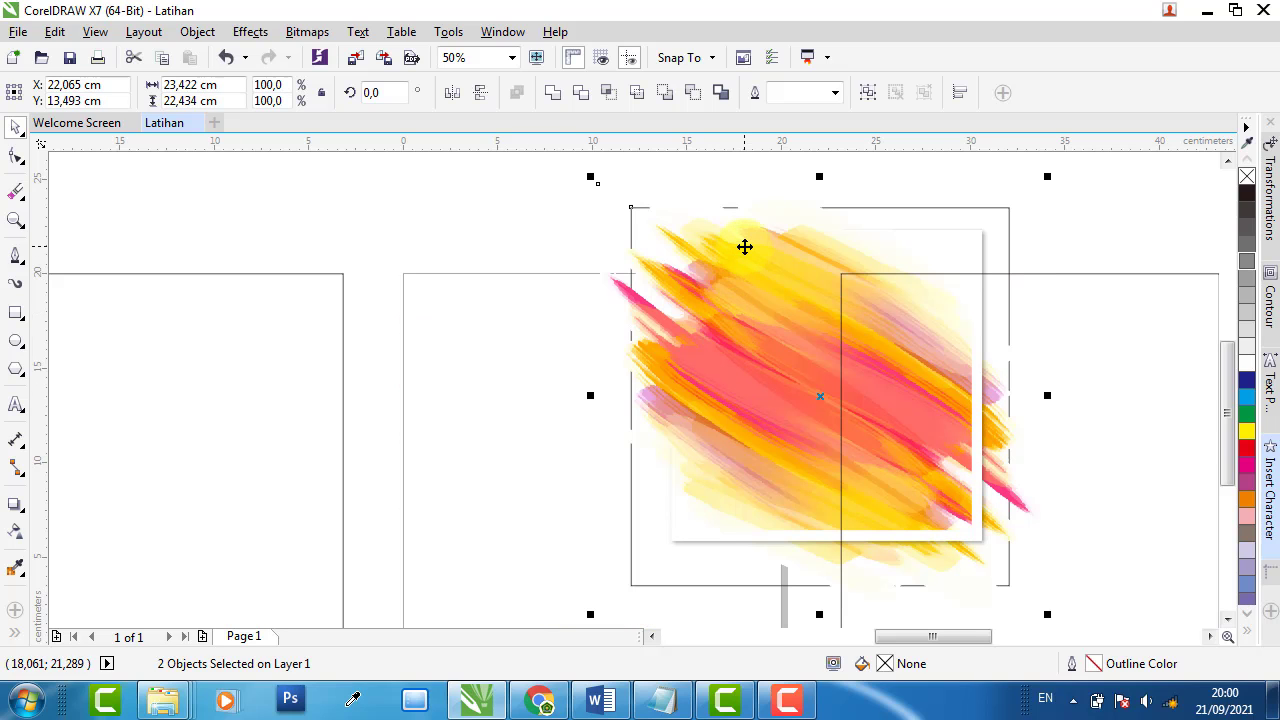
right_click(745, 246)
mouse_move(870, 478)
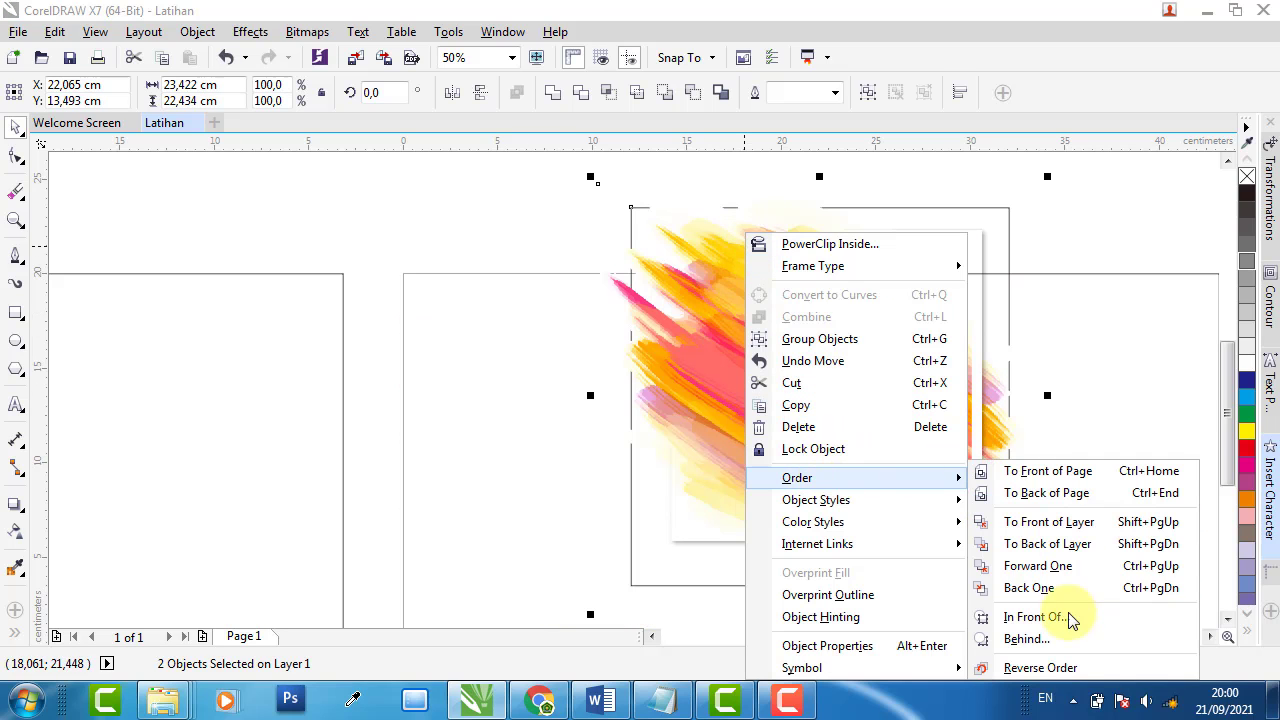
left_click(1050, 640)
left_click(430, 305)
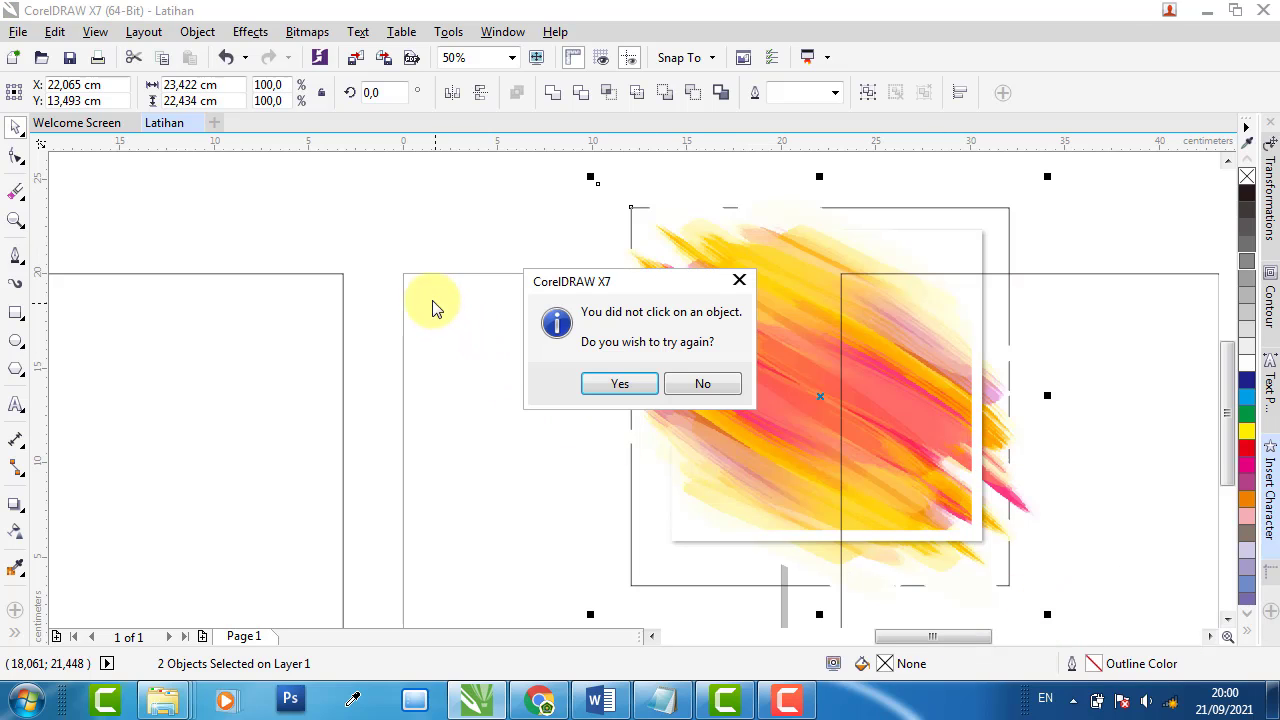
left_click(617, 384)
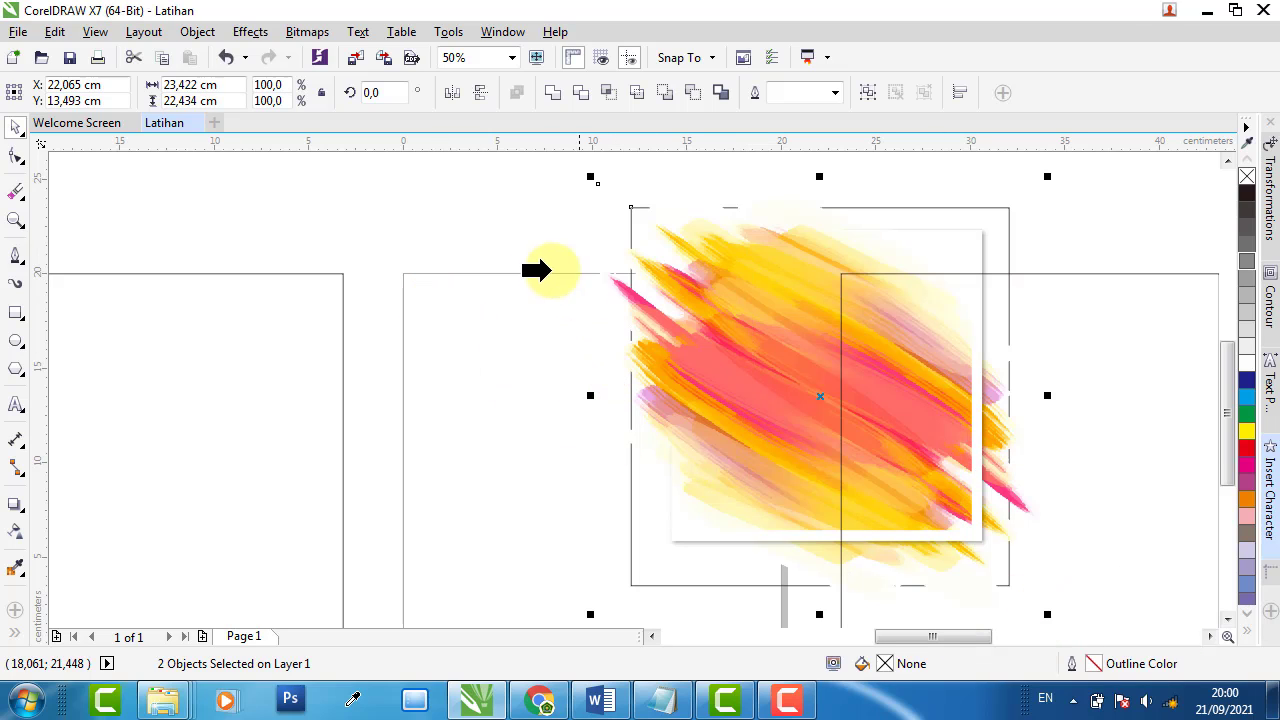
left_click(407, 273)
left_click(722, 390)
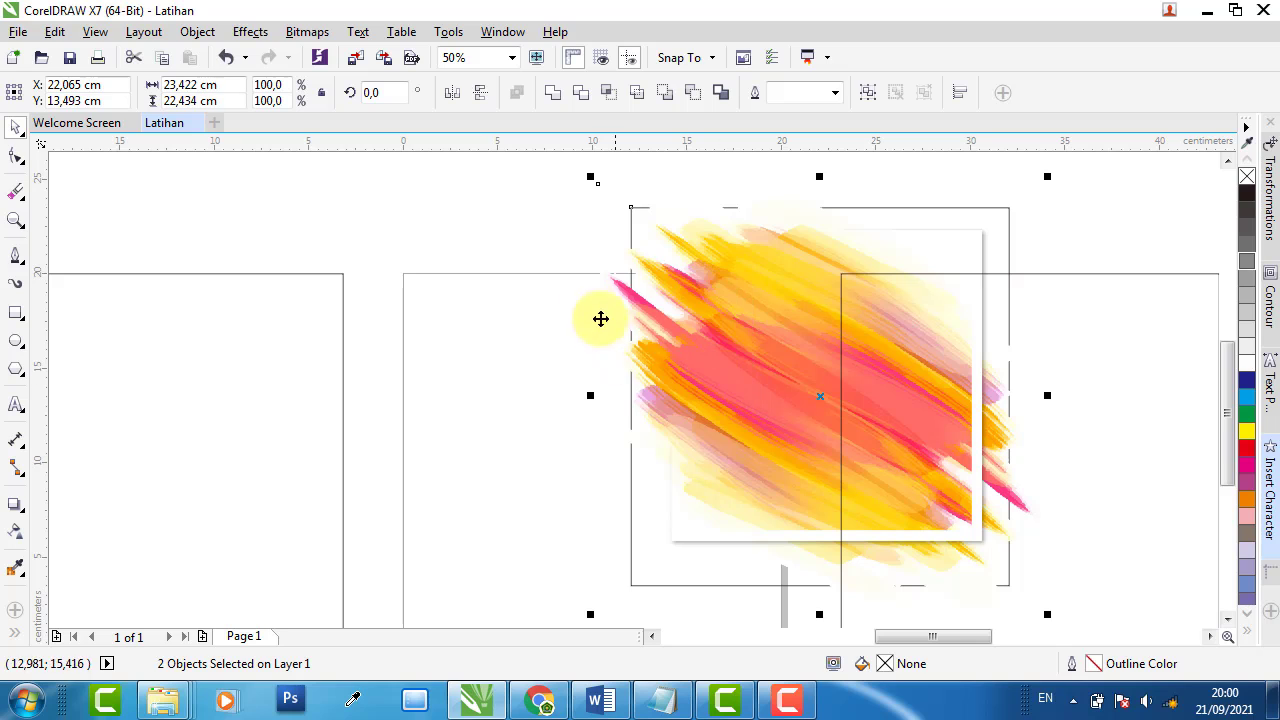
- Separate the brush-stroke image from the 20 cm square and centre the square back on the page
scroll(600, 317, "down", 5)
left_click(511, 240)
scroll(511, 240, "up", 2)
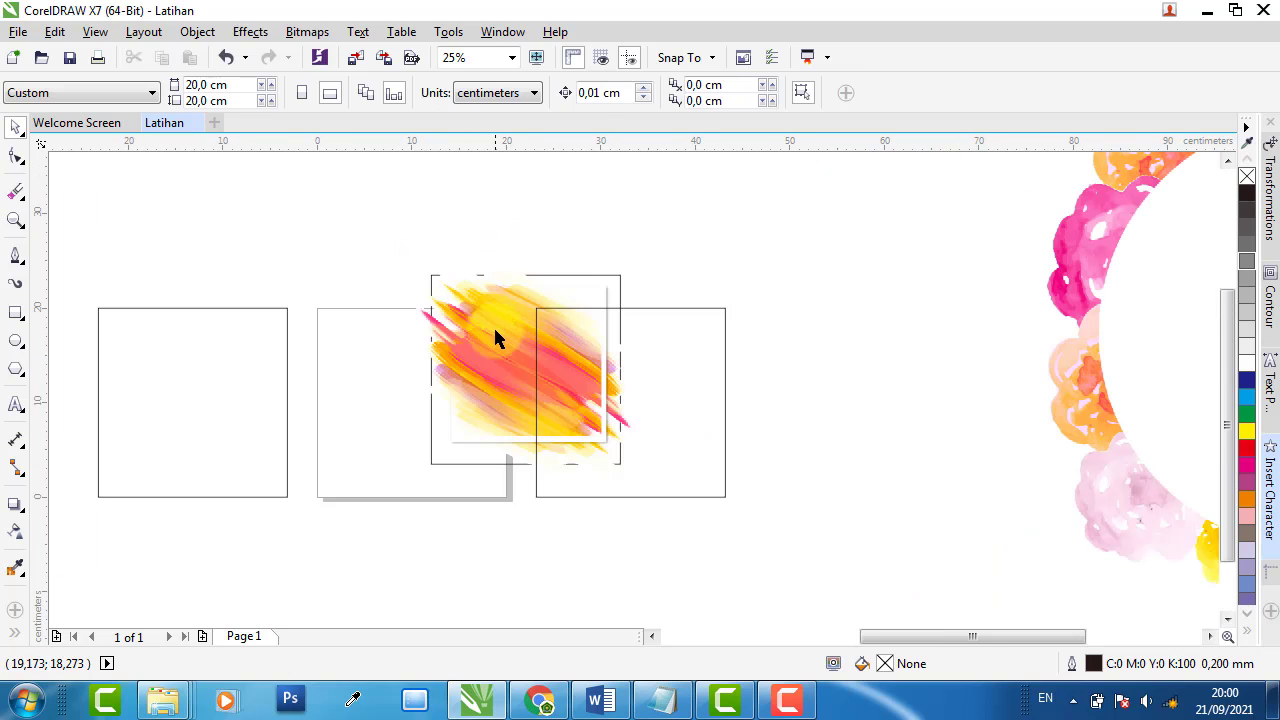
left_click_drag(497, 334, 794, 265)
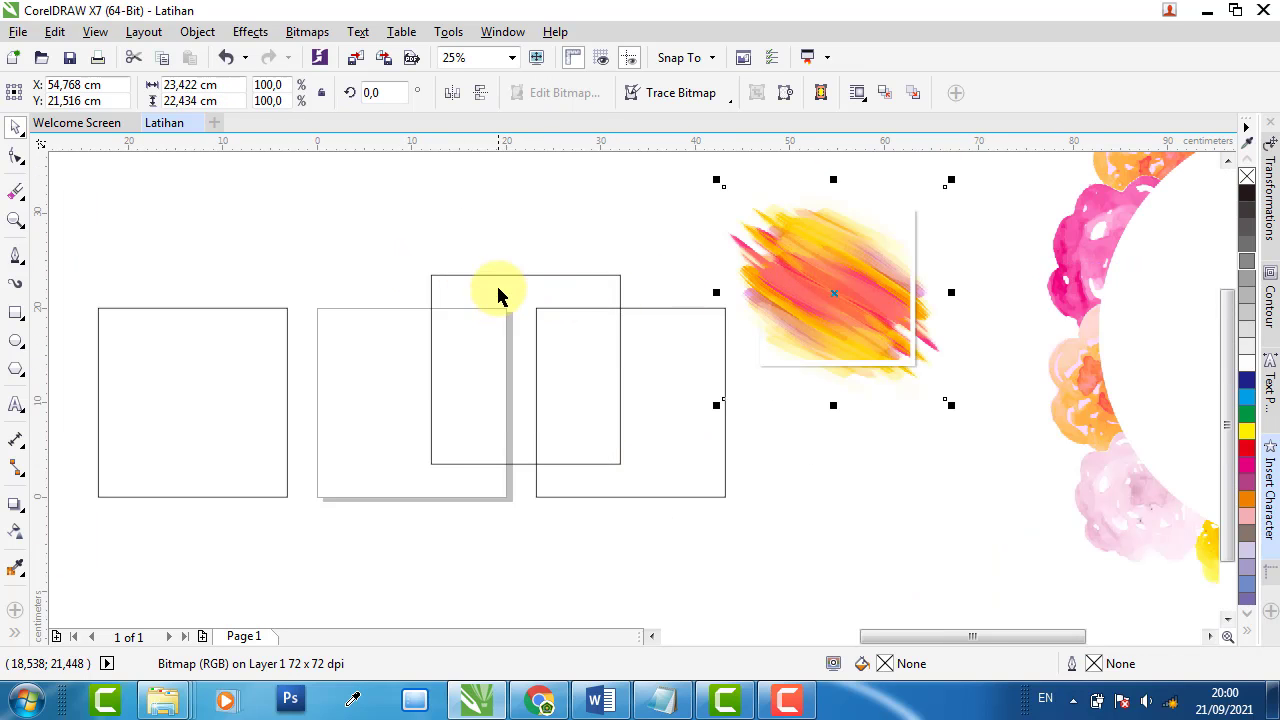
left_click(486, 307)
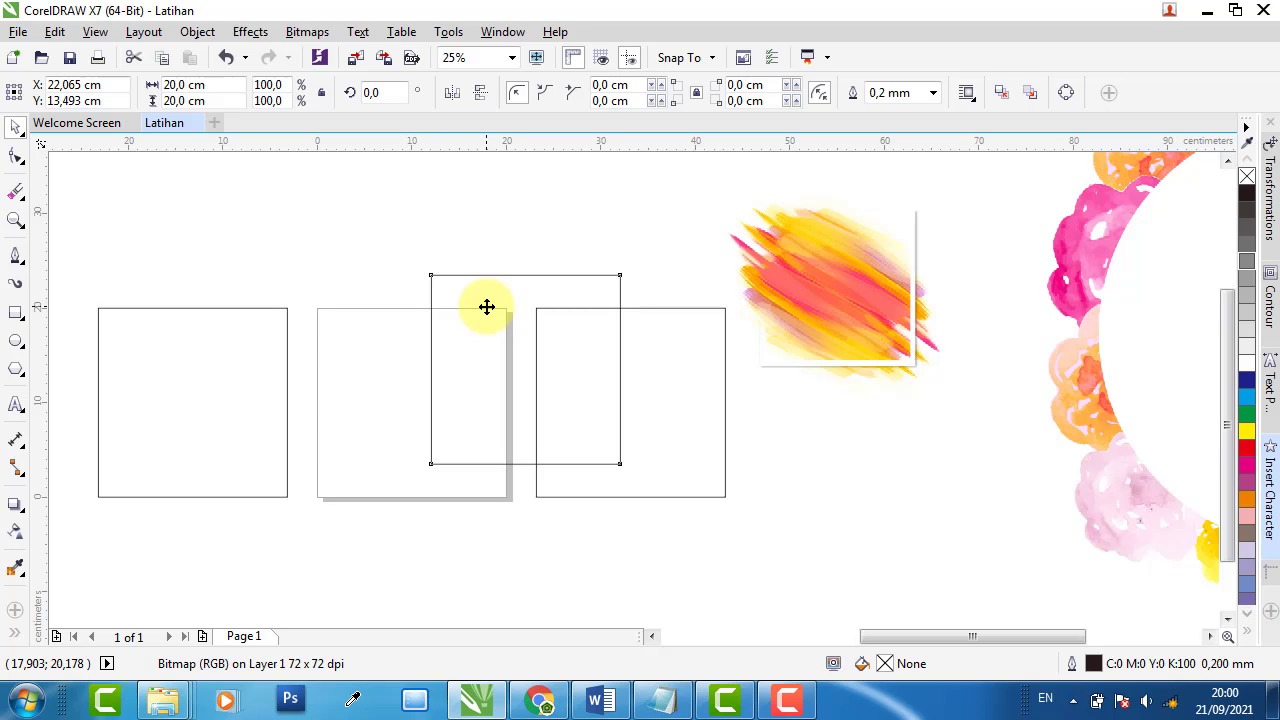
key("Escape")
- Move the brush-stroke image back so it overlaps the middle square and order it behind that square
left_click_drag(796, 283, 474, 295)
right_click(443, 277)
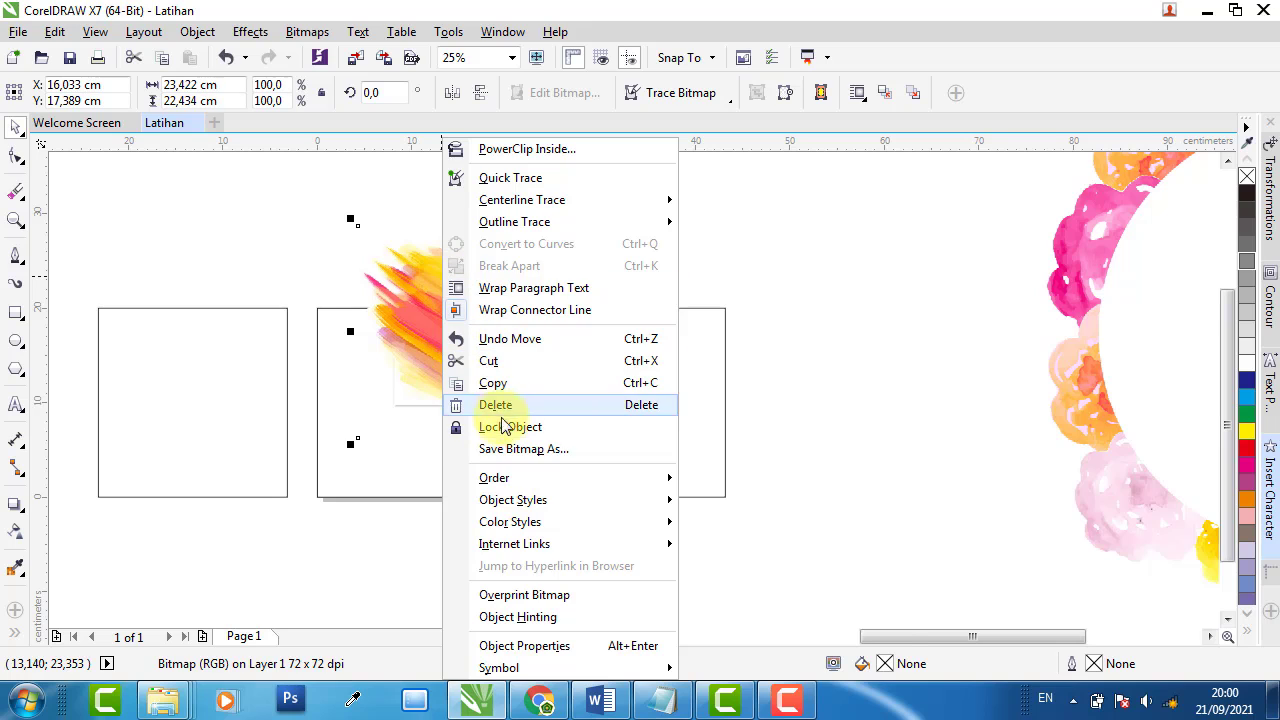
mouse_move(518, 480)
left_click(737, 638)
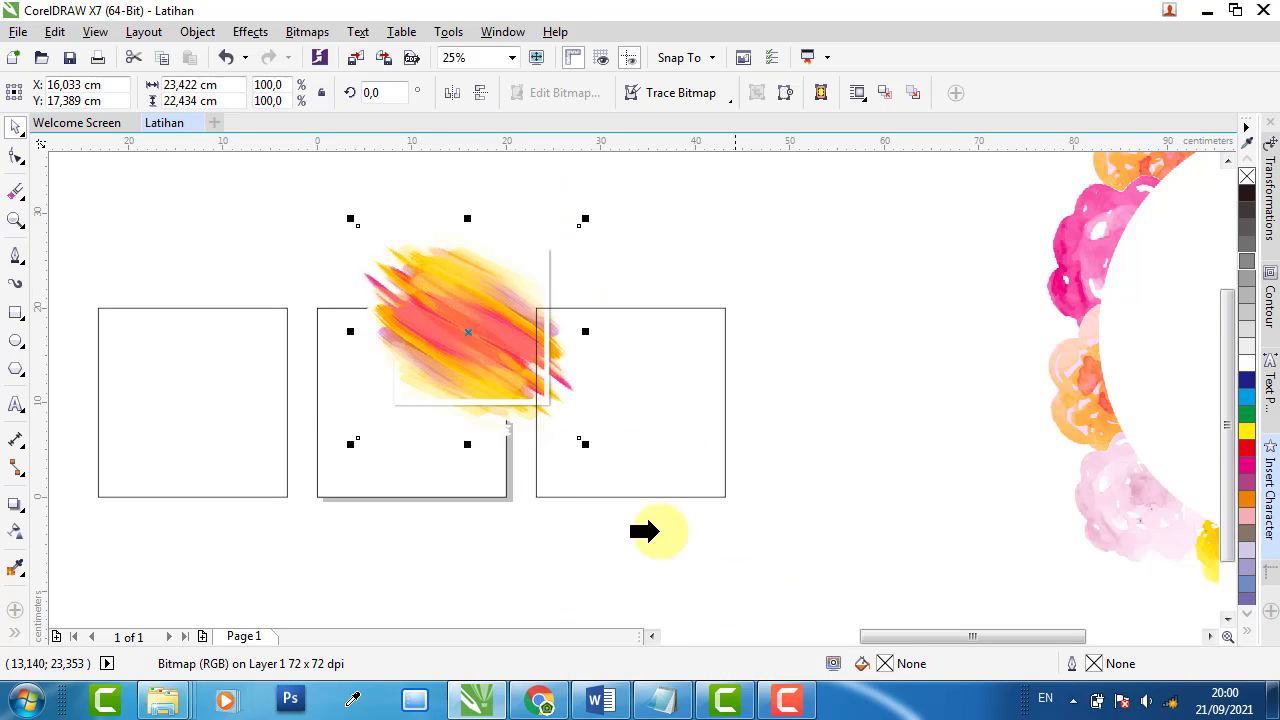
left_click(448, 356)
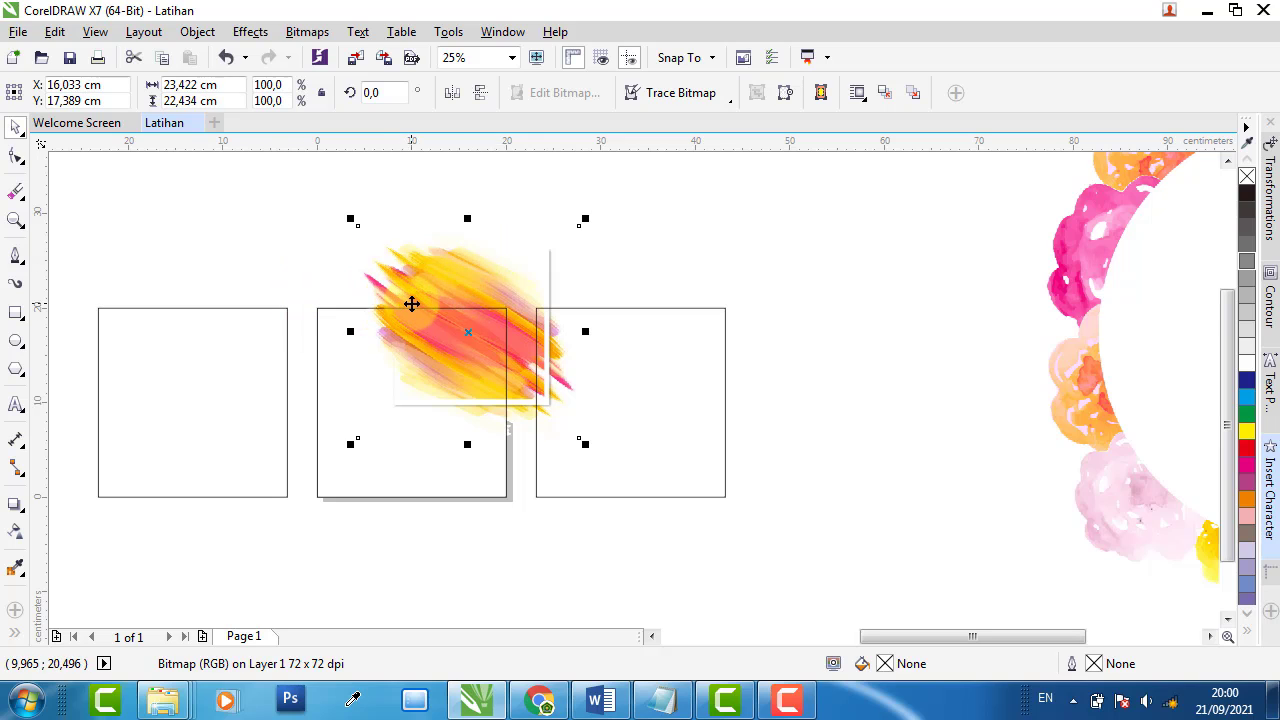
- Centre the brush-stroke image on the page and PowerClip it inside the middle square
left_click_drag(411, 303, 408, 340)
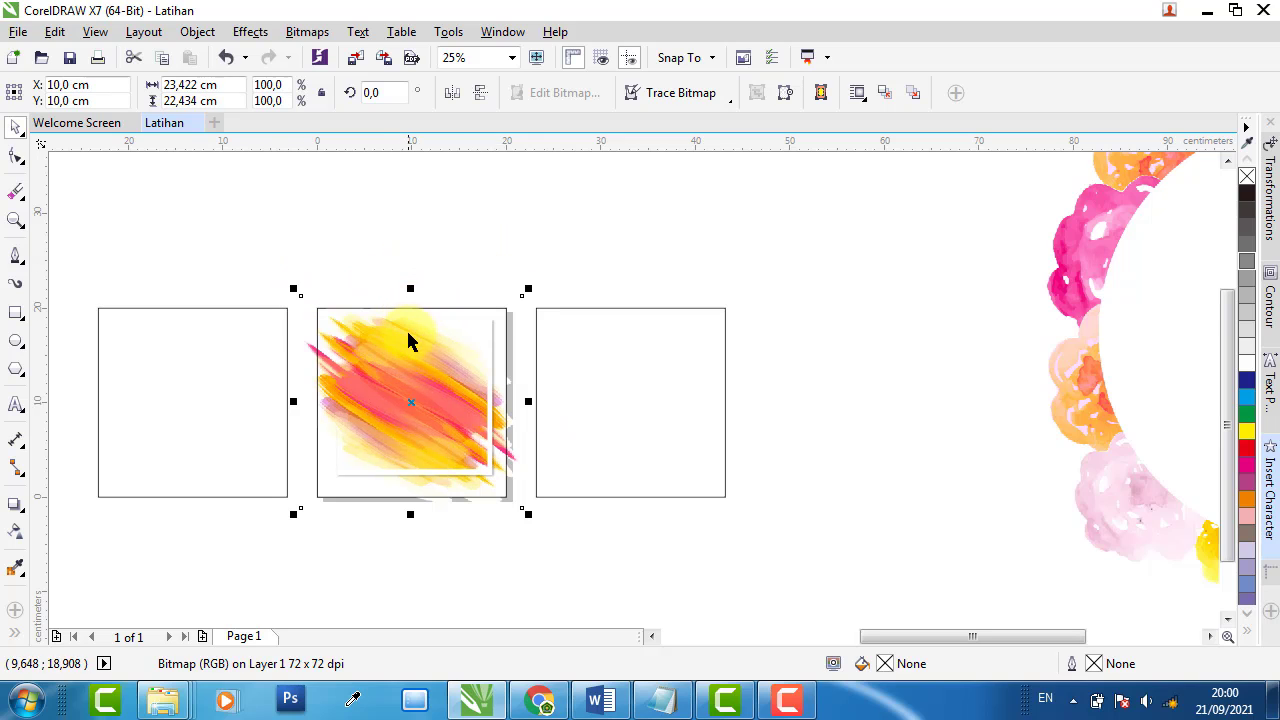
scroll(300, 347, "up", 2)
right_click(328, 348)
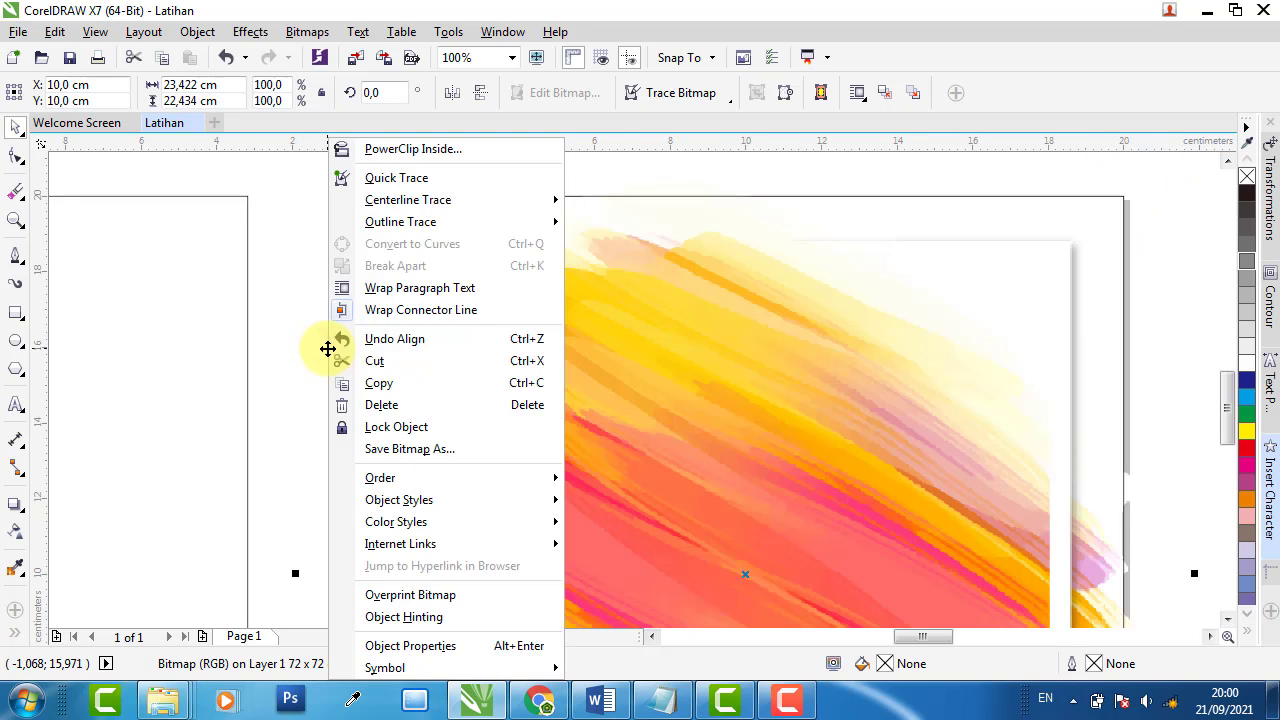
left_click(436, 150)
left_click(483, 204)
- Mirror the middle square with its clipped brush strokes horizontally to match the centre panel of the WDA-21 design
scroll(563, 257, "down", 2)
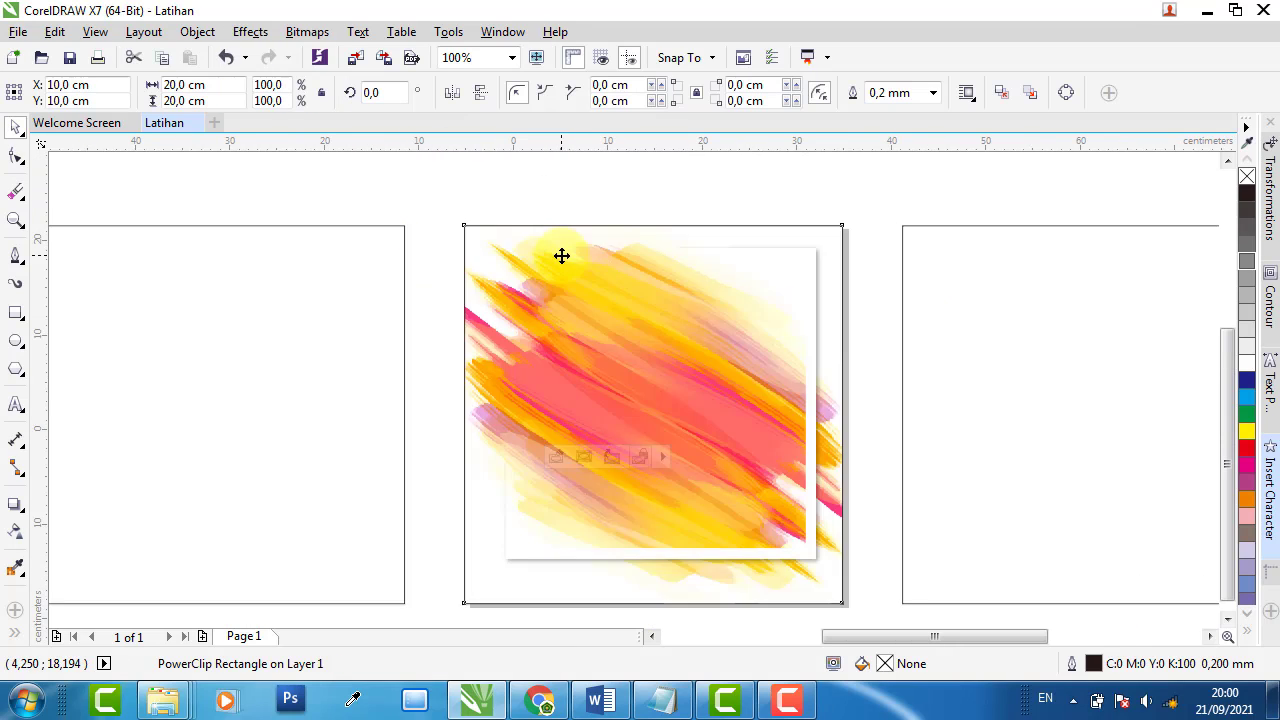
scroll(515, 284, "down", 1)
scroll(134, 326, "up", 1)
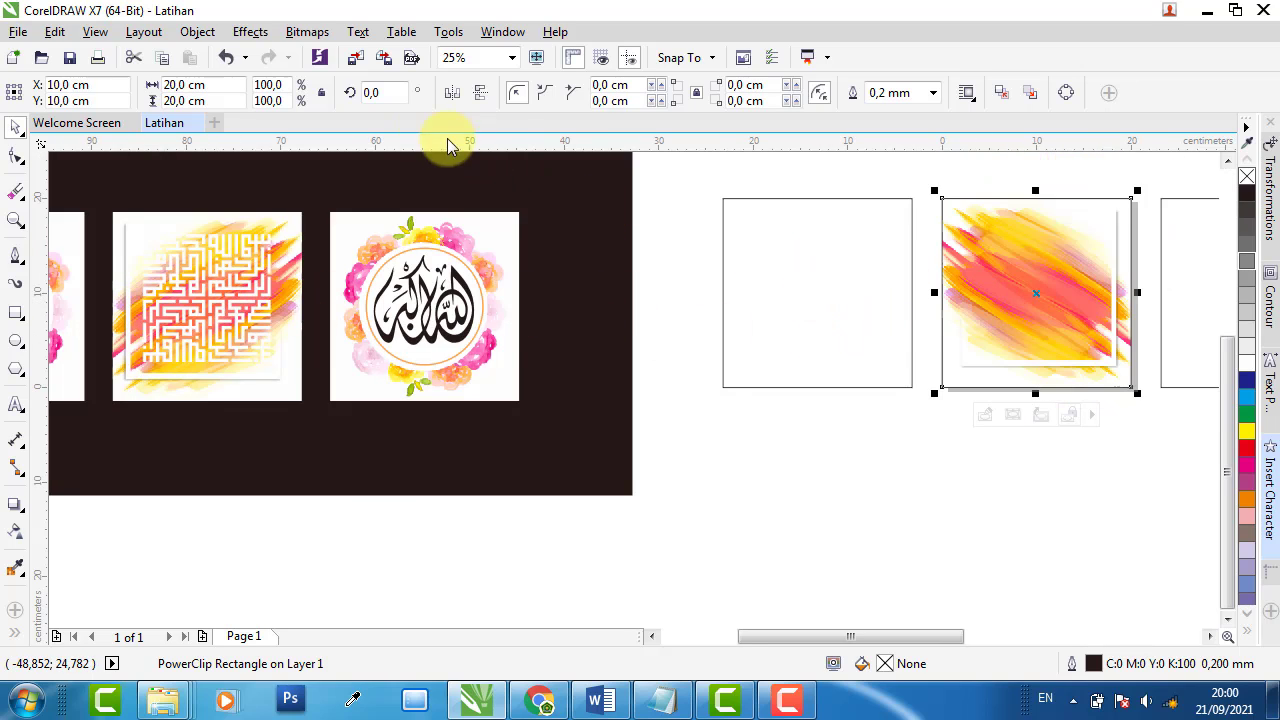
left_click(456, 100)
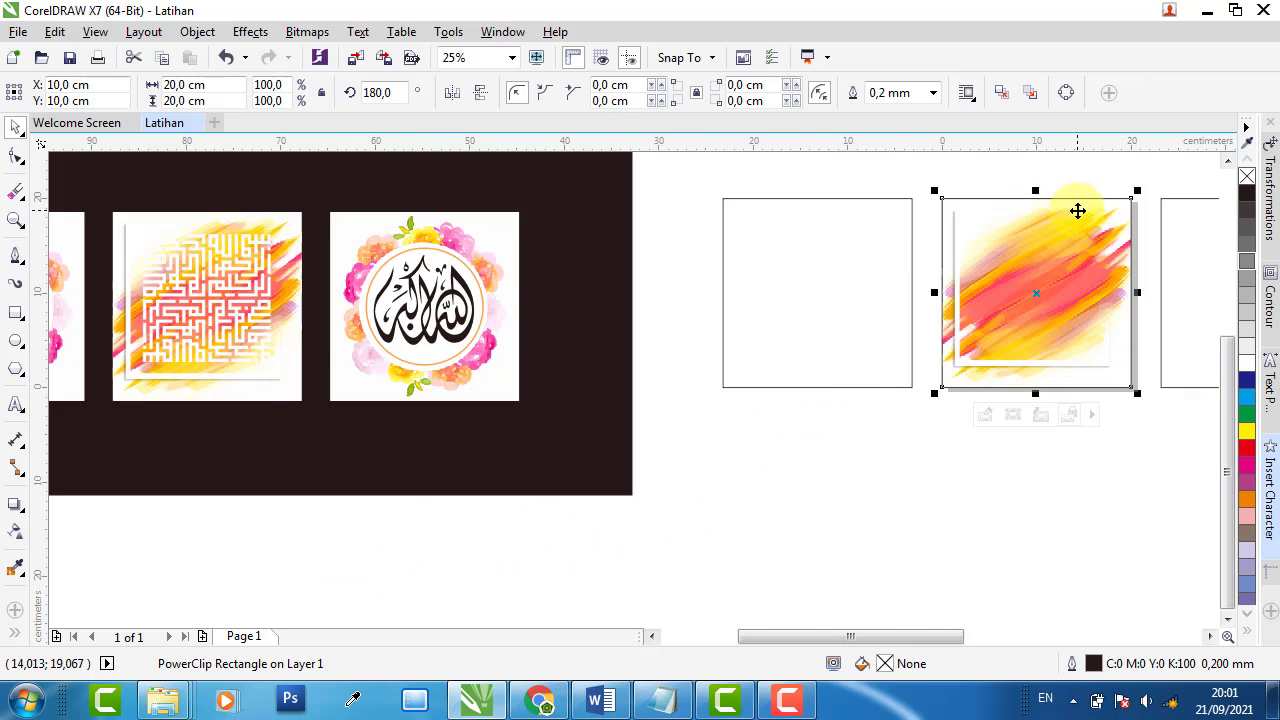
- Remove the outline from the middle PowerClip square and deselect it
scroll(1079, 202, "up", 2)
scroll(891, 241, "up", 4)
scroll(291, 240, "down", 4)
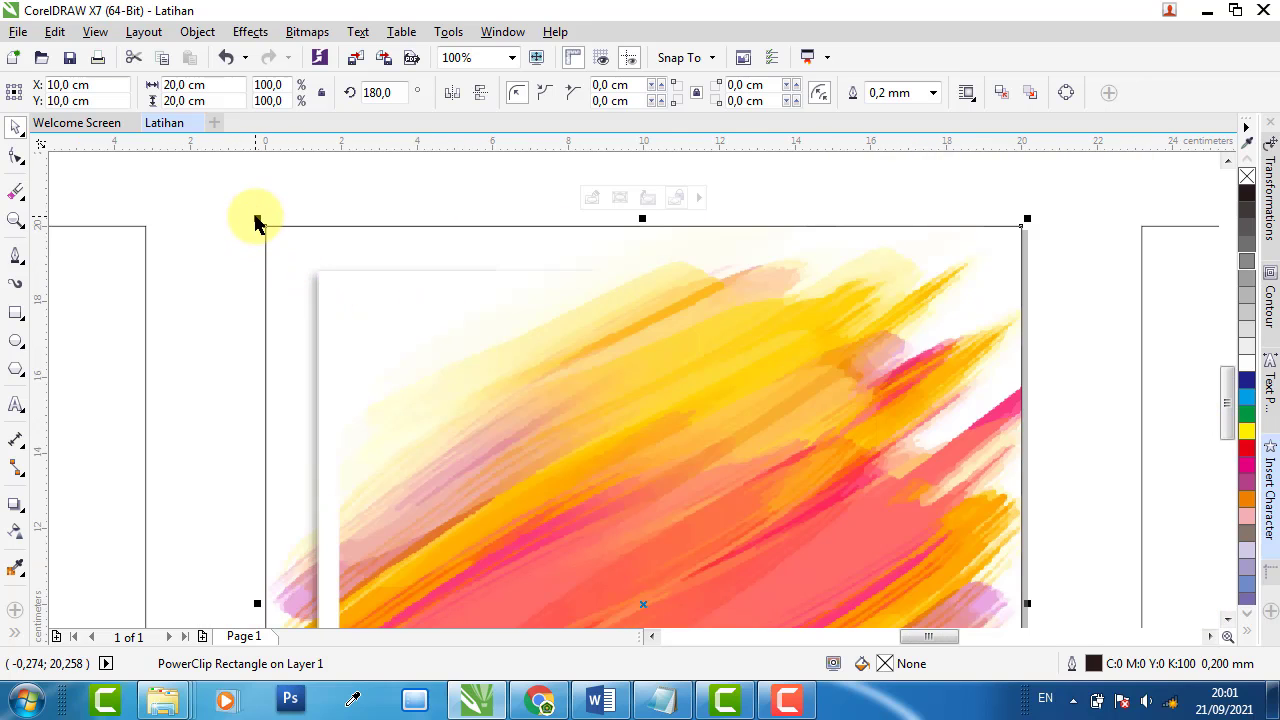
scroll(280, 243, "up", 2)
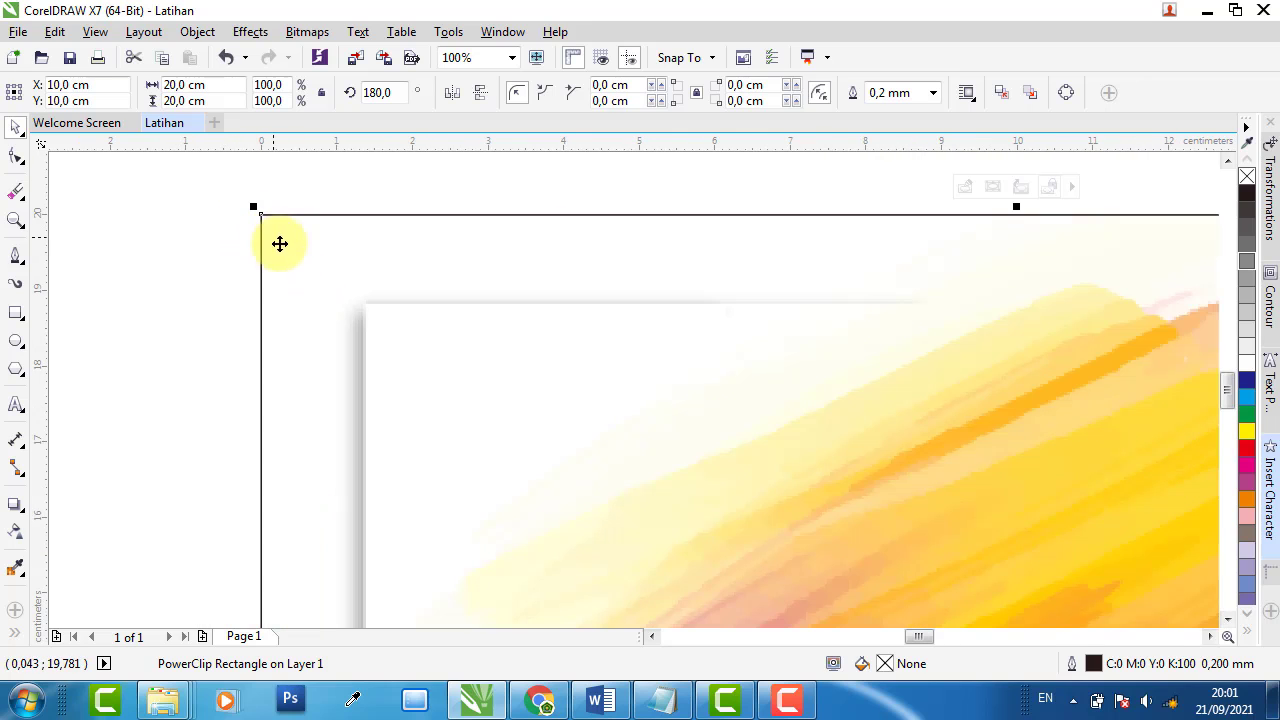
right_click(1248, 177)
scroll(604, 246, "down", 6)
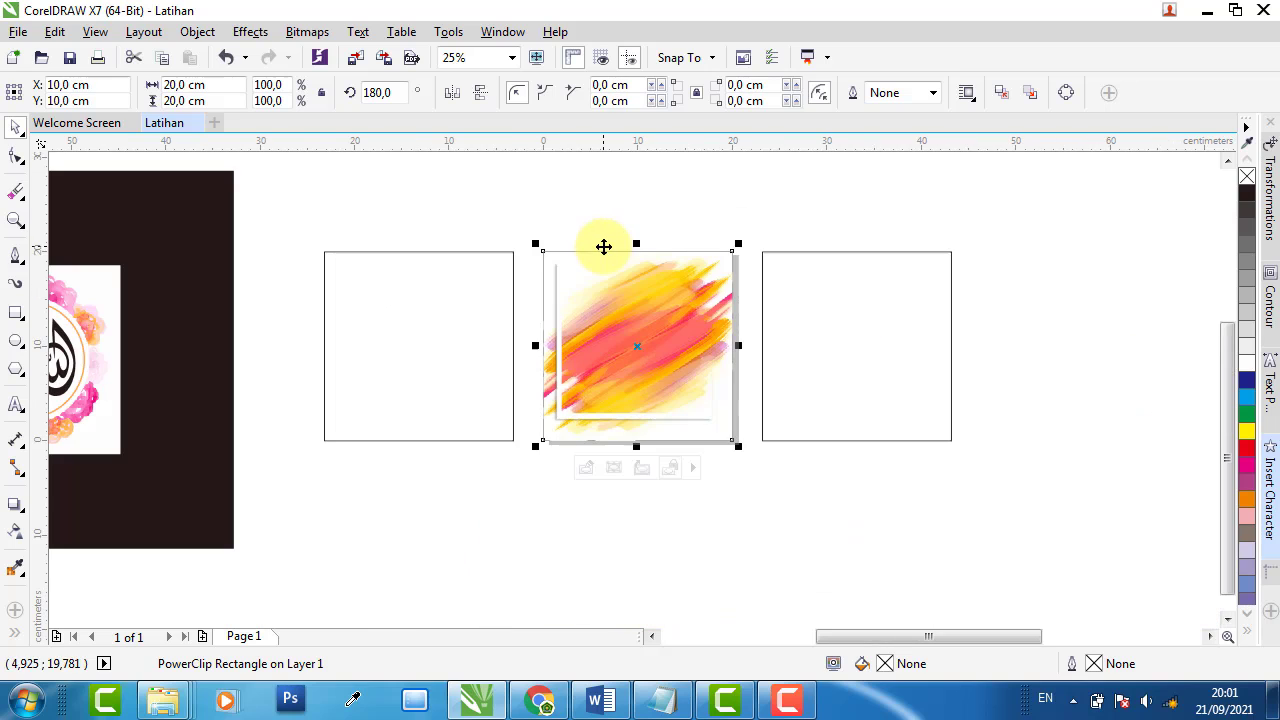
left_click(403, 507)
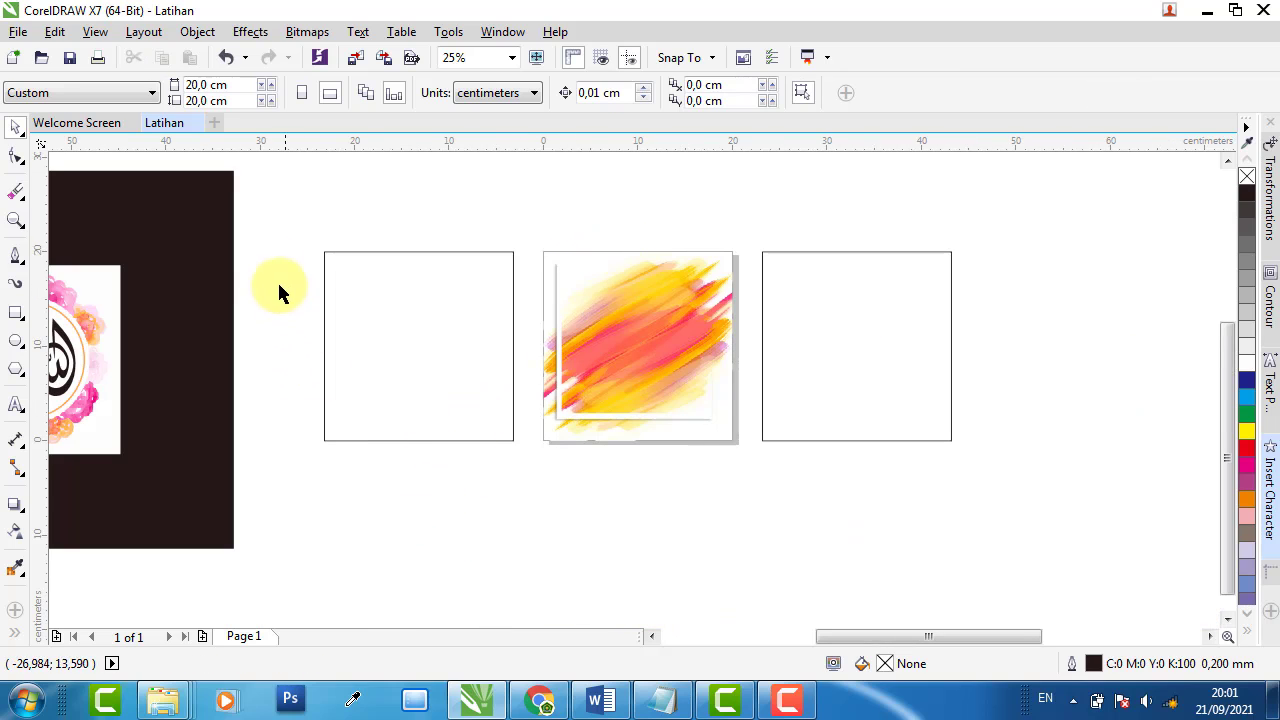
- Ungroup the WDA-21 reference design, including the nested group of three panels, so its elements can be selected separately
scroll(559, 361, "down", 1)
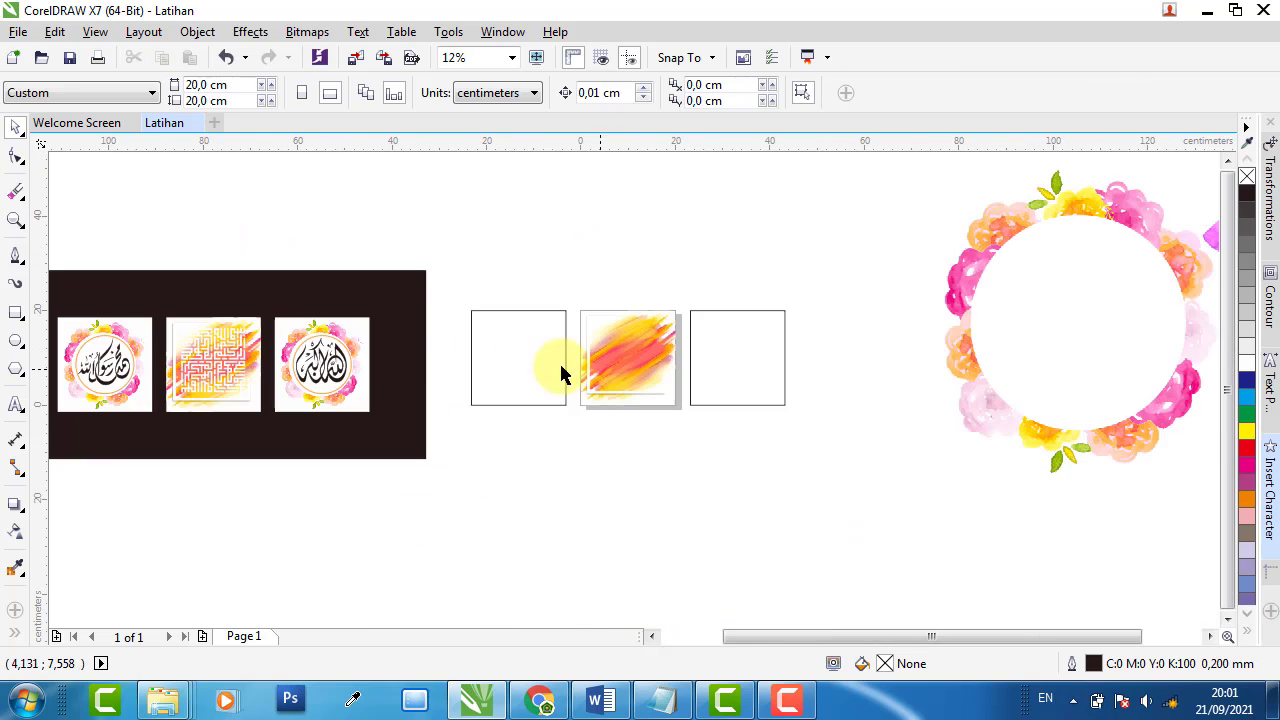
scroll(200, 355, "up", 1)
scroll(190, 360, "up", 1)
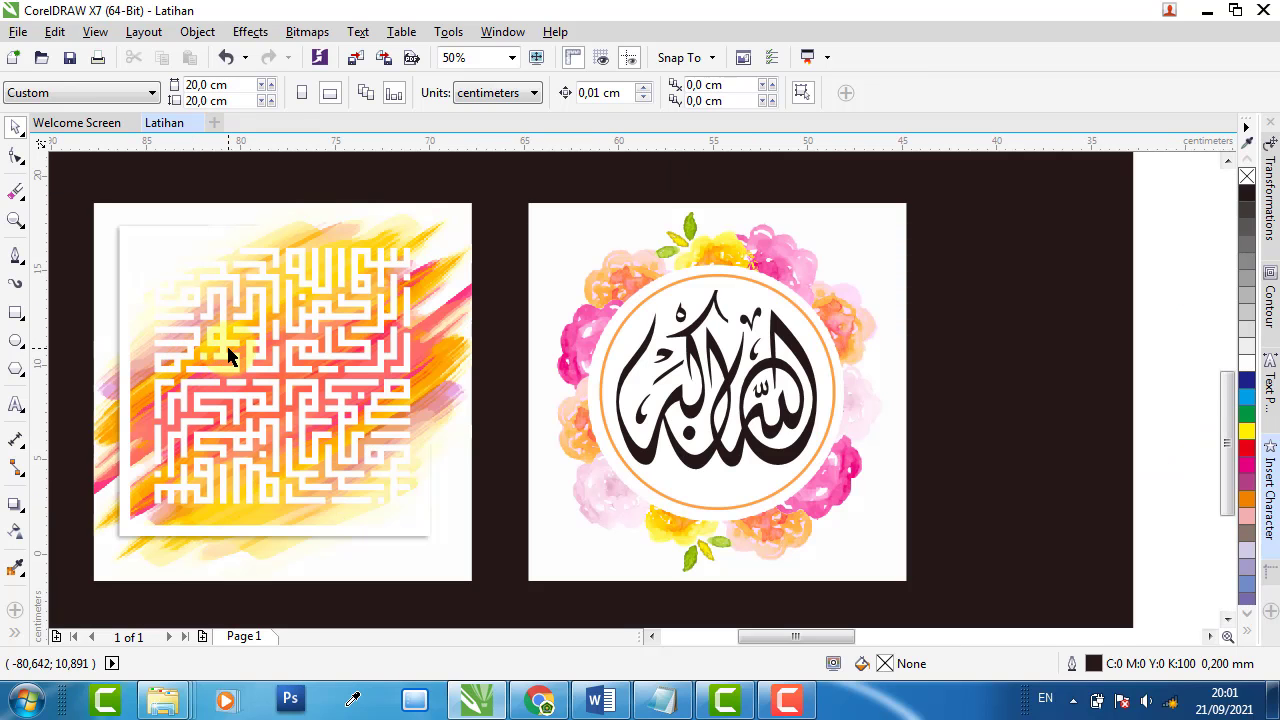
left_click(228, 357)
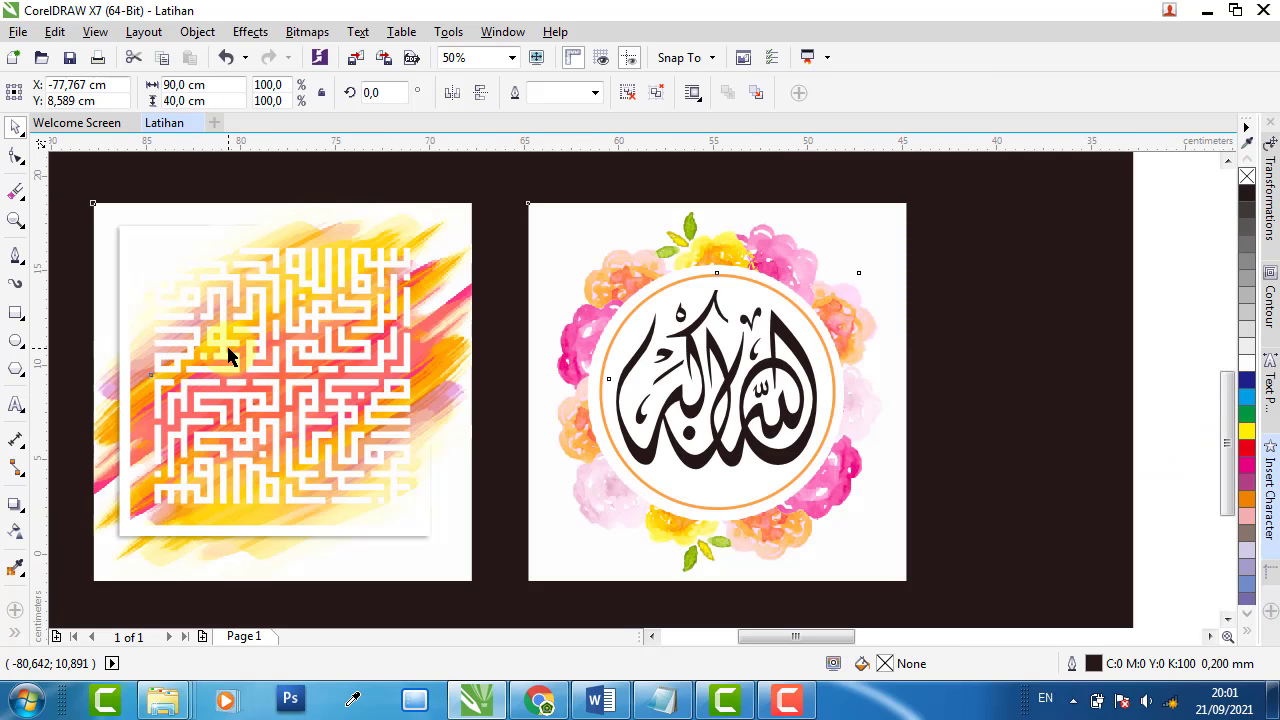
left_click(626, 96)
scroll(580, 209, "down", 1)
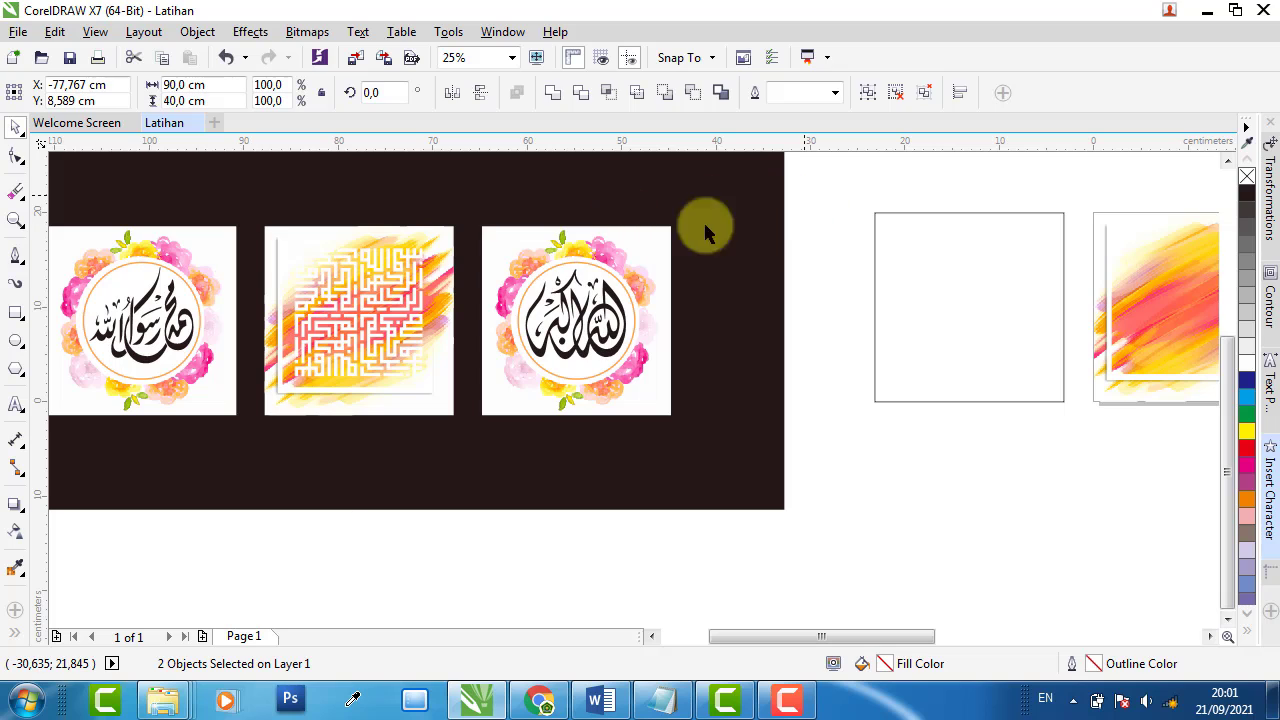
left_click(405, 287)
left_click(632, 93)
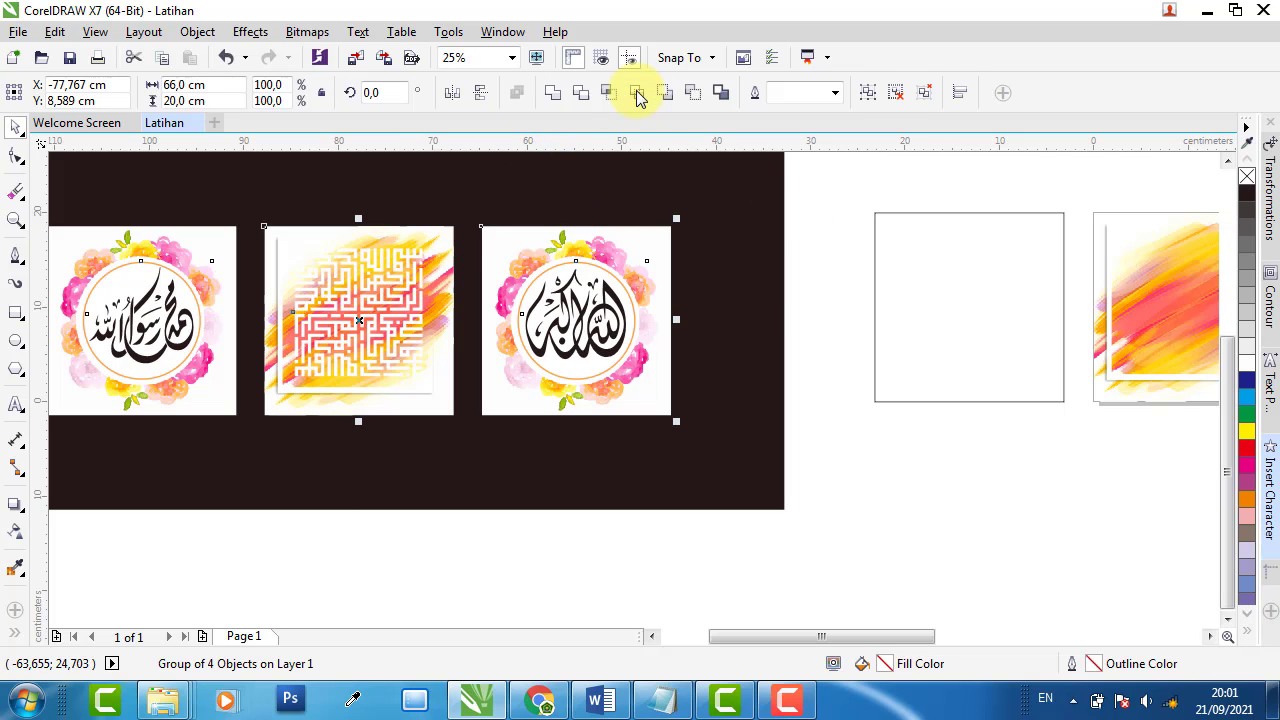
left_click(829, 194)
- Fill the square Kufic calligraphy text in the reference's centre panel with black
left_click(363, 287)
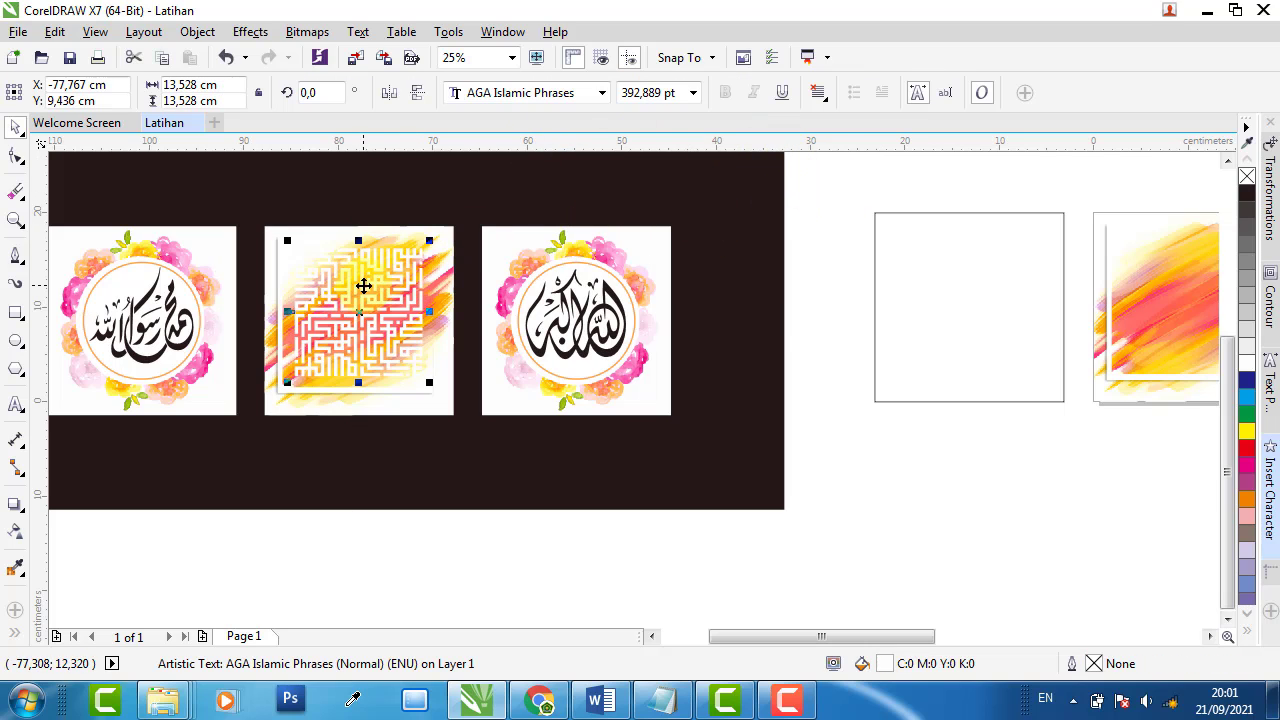
scroll(337, 287, "up", 1)
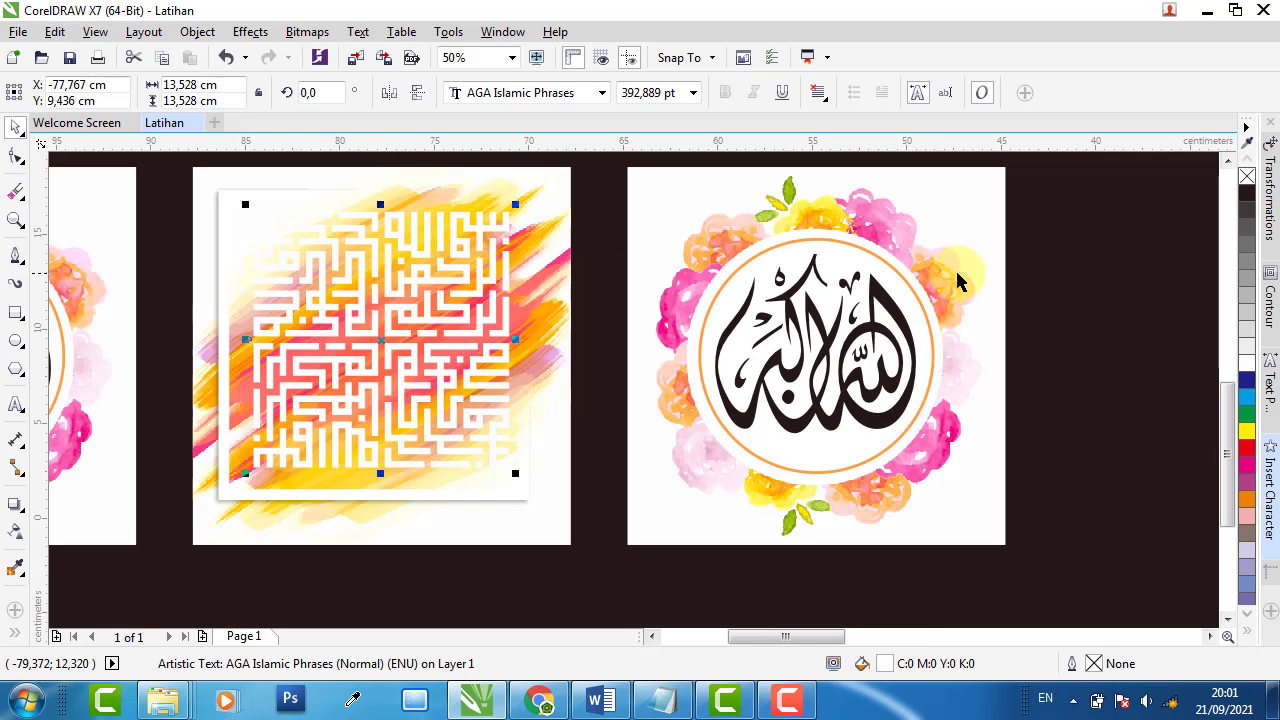
left_click(1245, 192)
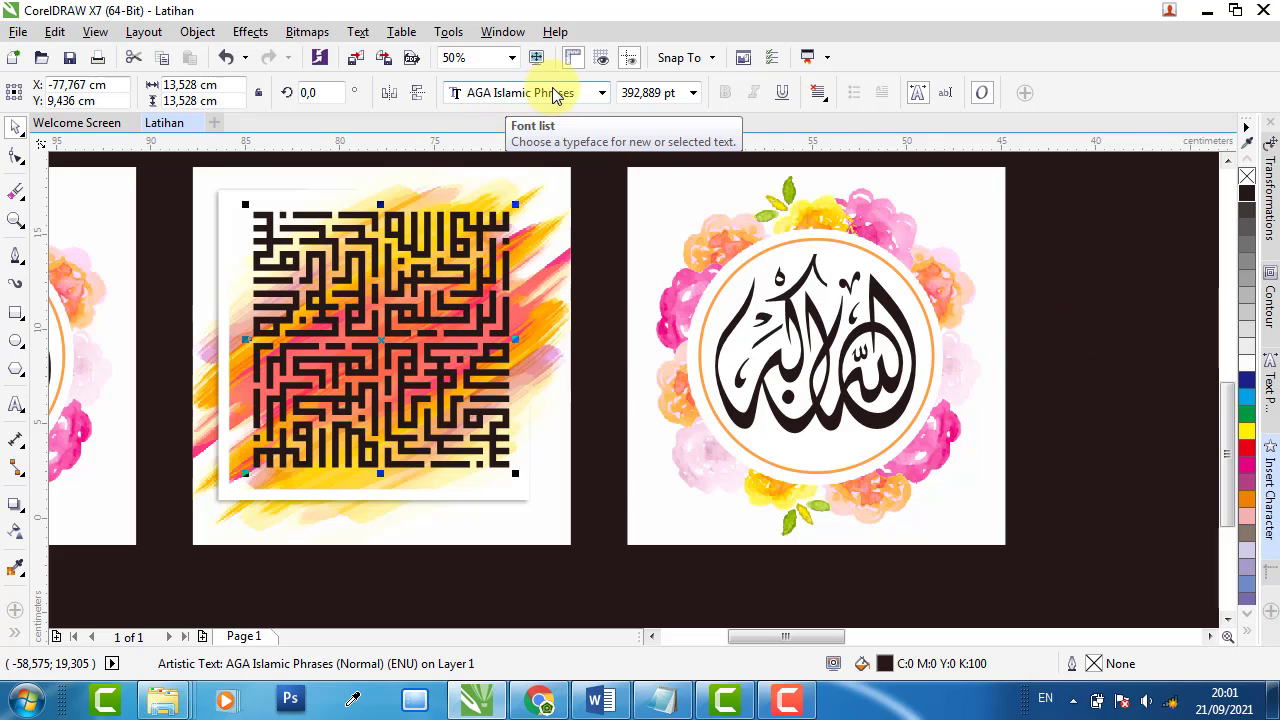
- Insert the square Kufic glyph from the AGA Islamic Phrases font and centre it on the middle square
left_click(1271, 490)
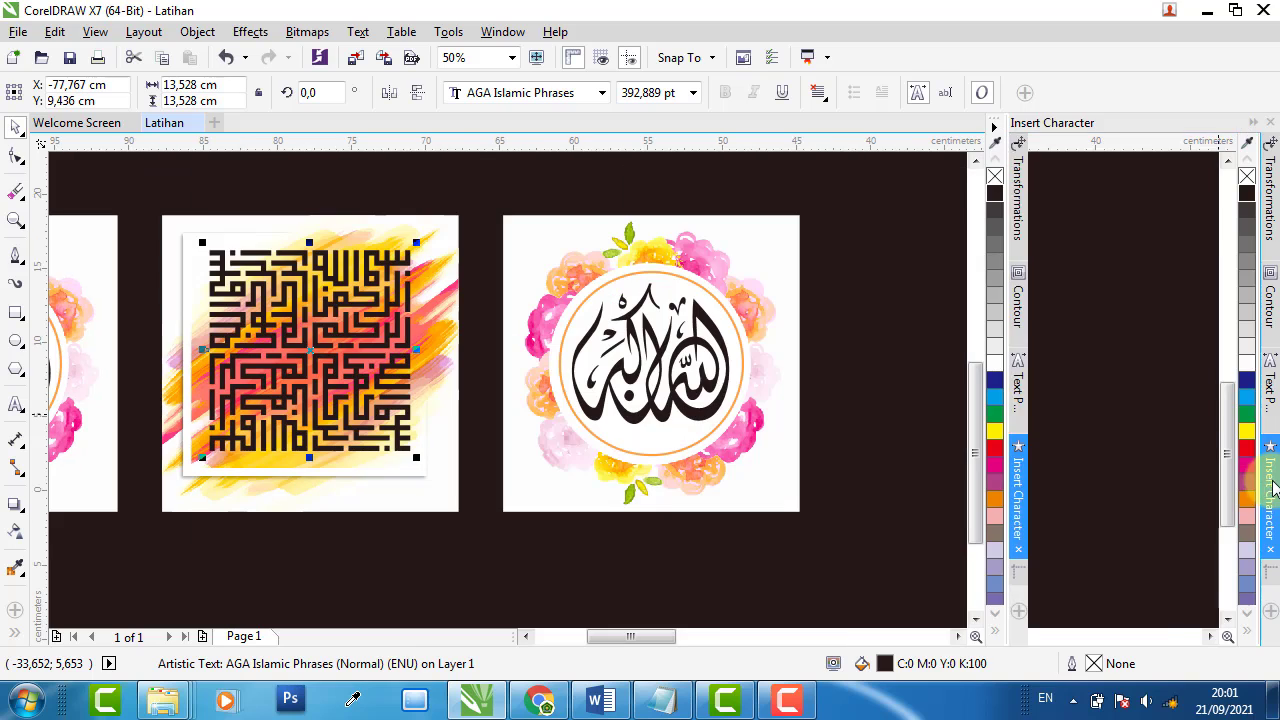
left_click(1140, 227)
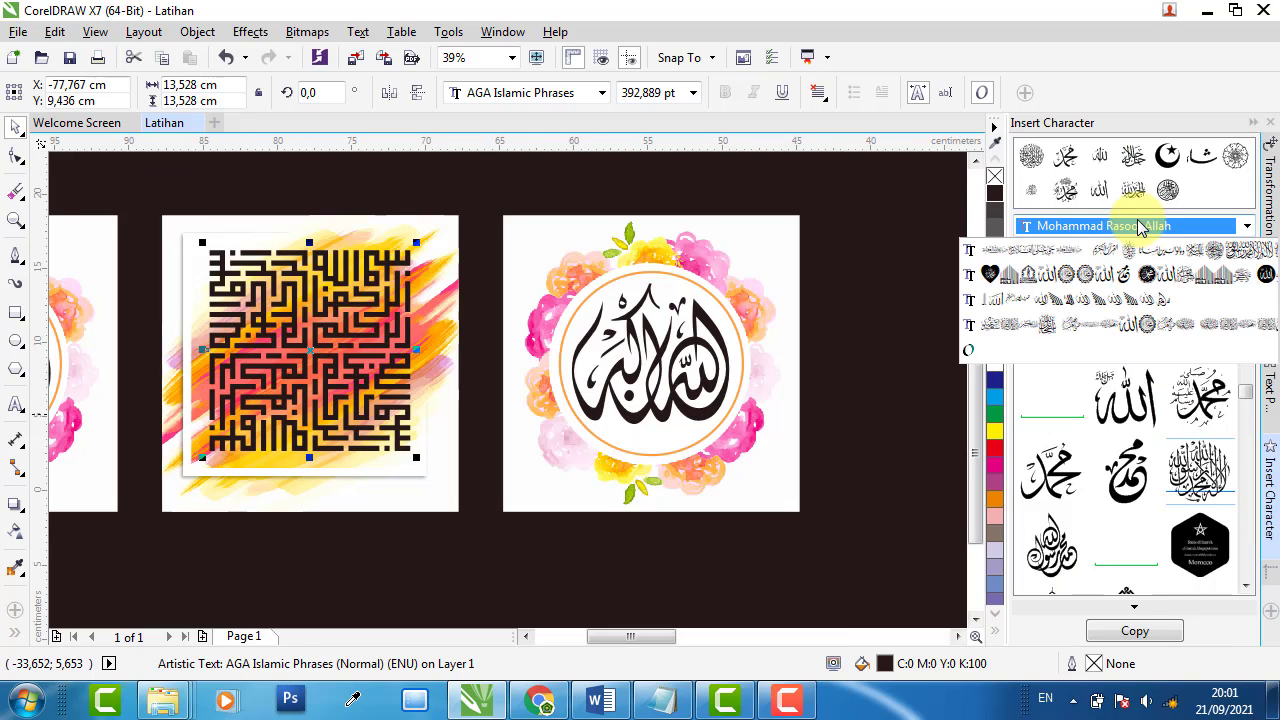
left_click(1085, 250)
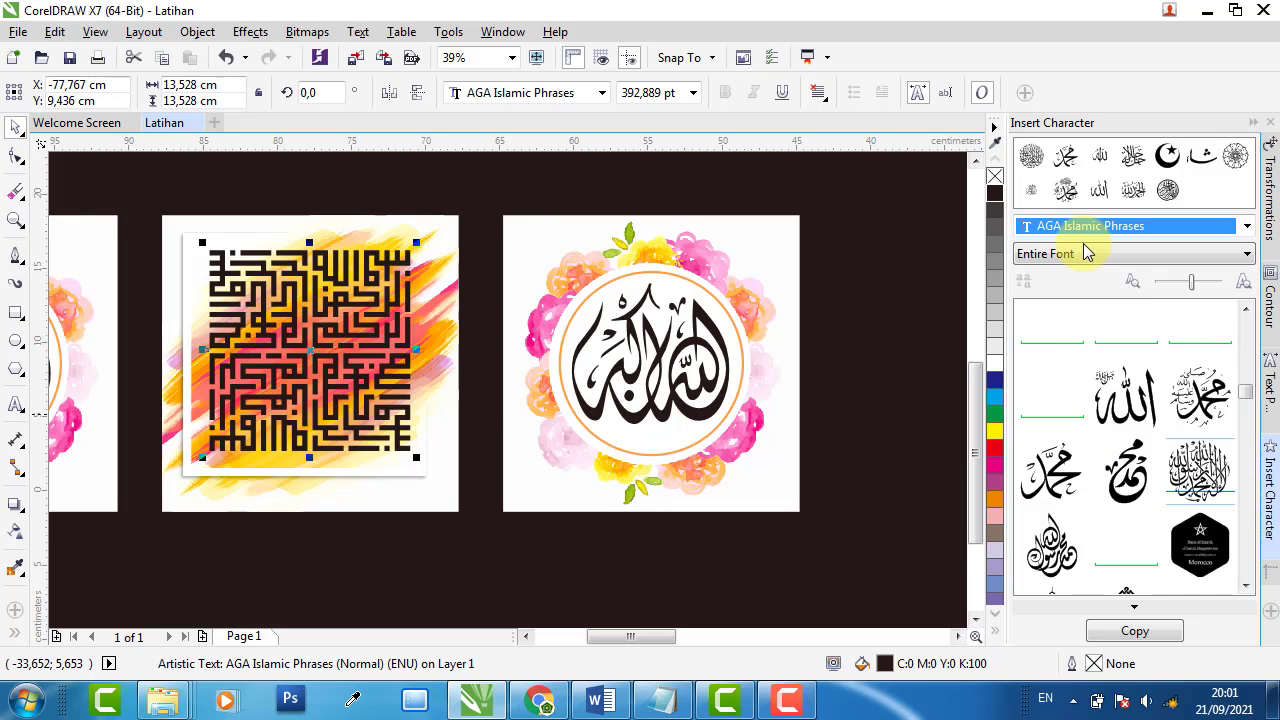
left_click_drag(1245, 513, 1222, 385)
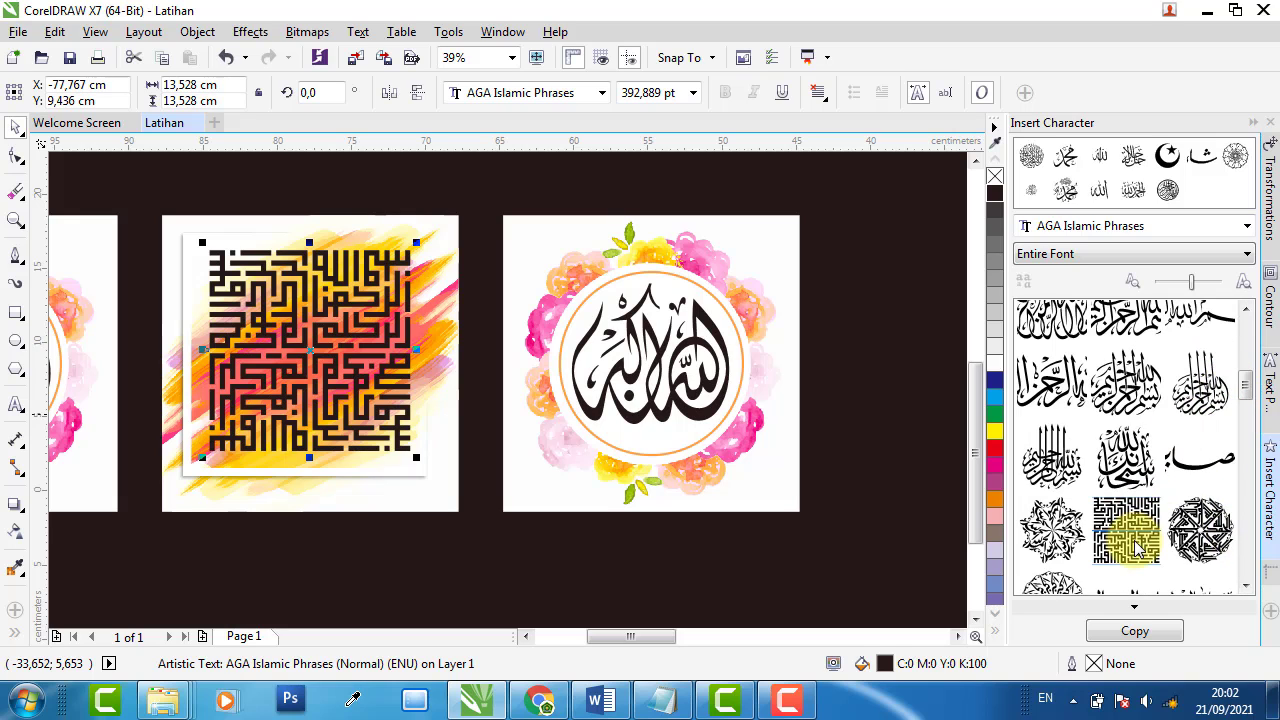
scroll(475, 422, "down", 2)
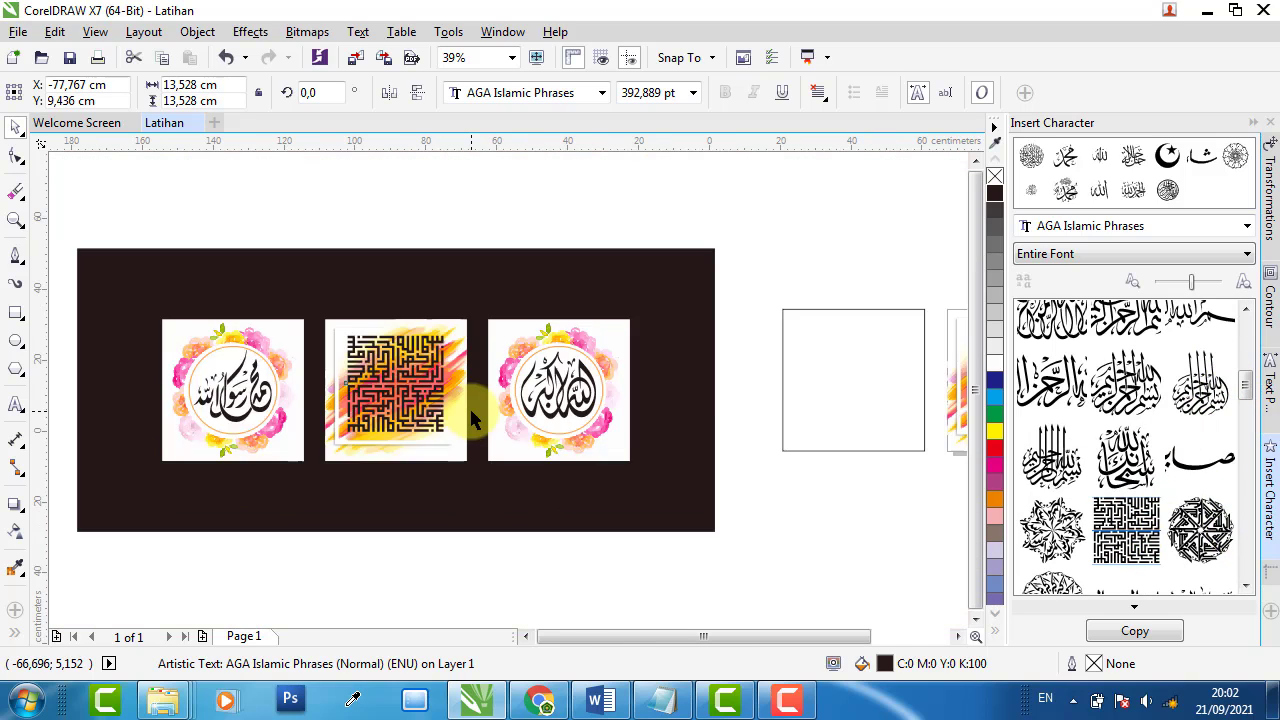
scroll(475, 422, "down", 2)
scroll(793, 403, "up", 2)
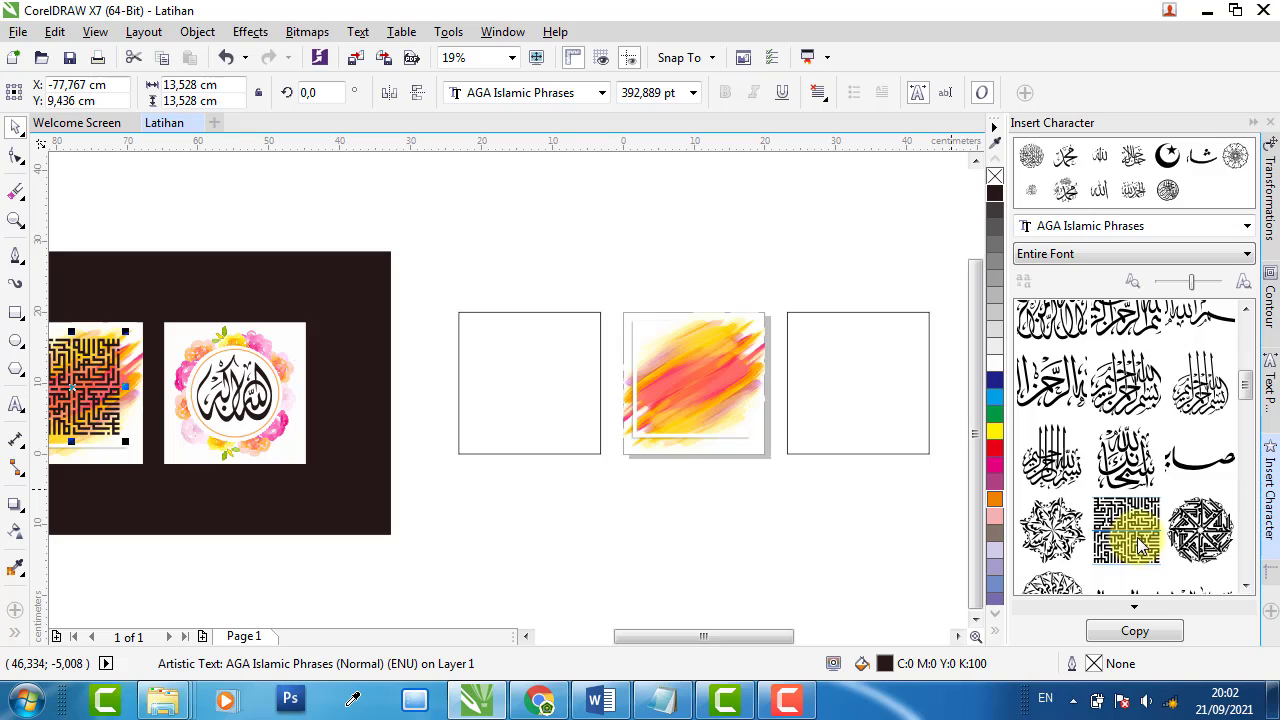
left_click_drag(1135, 537, 756, 446)
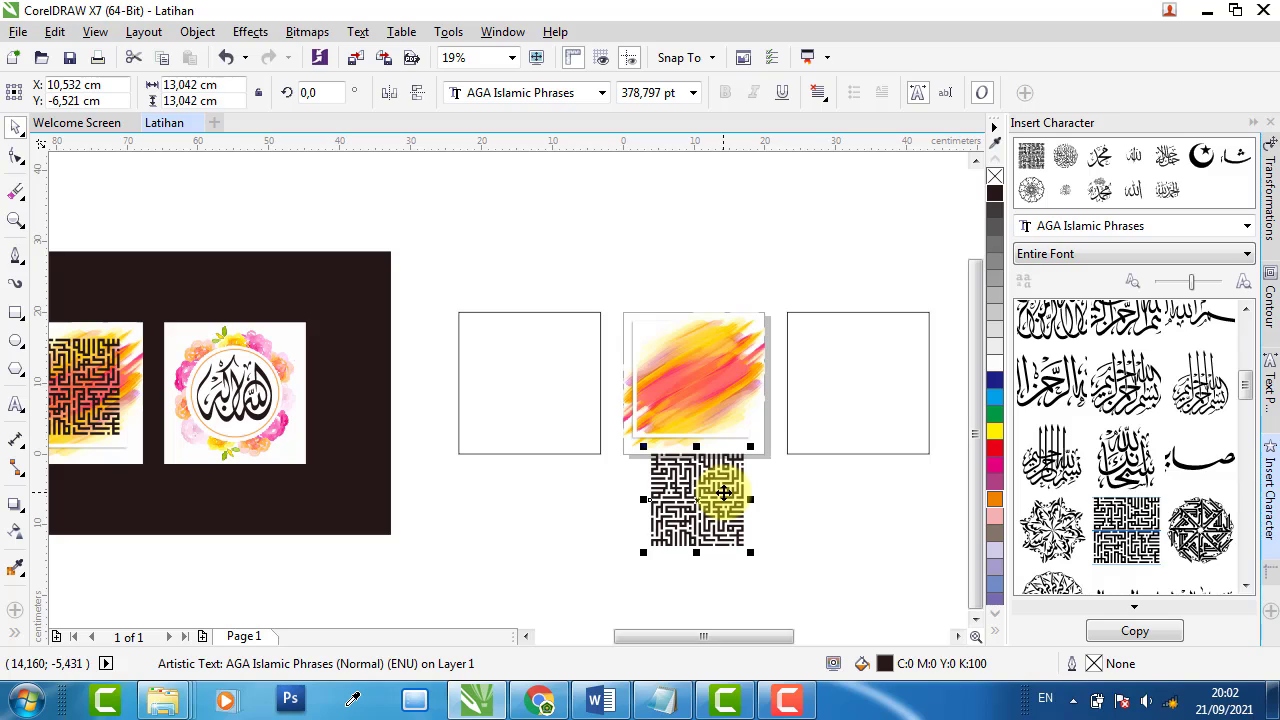
left_click_drag(721, 489, 703, 397)
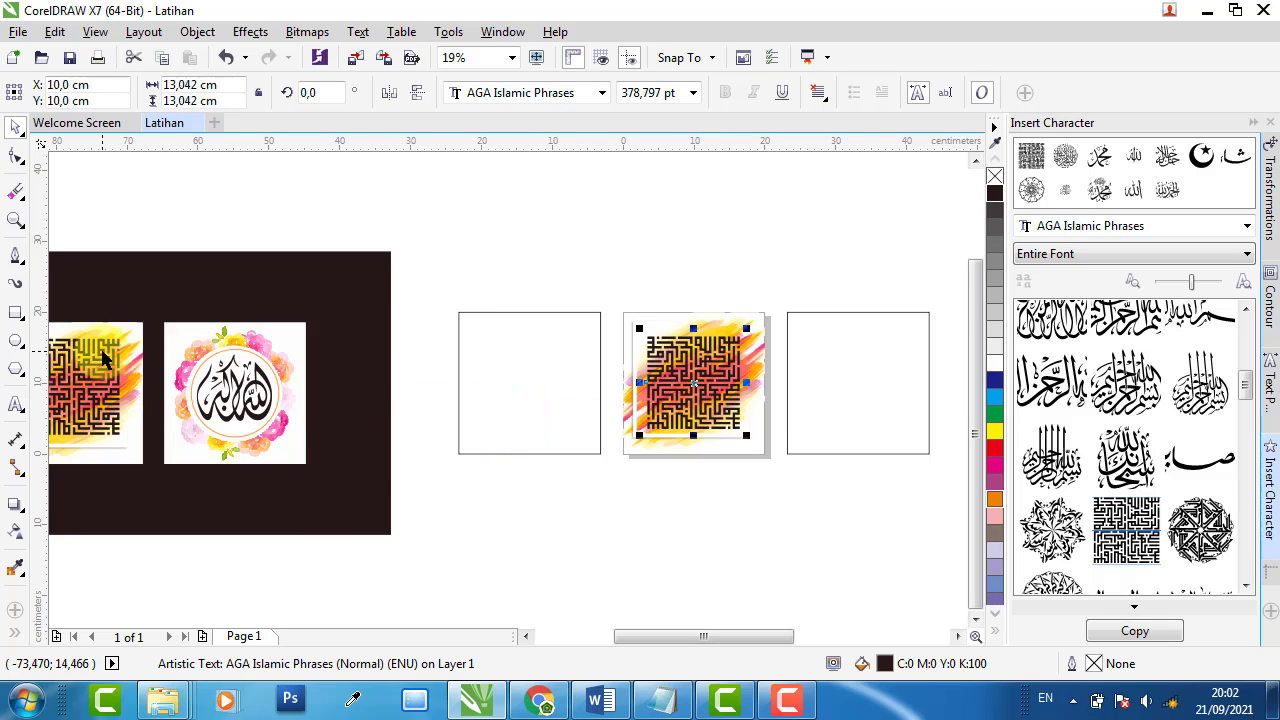
- Place a horizontal guideline along the upper edge of the reference's Kufic text at about 16.2 cm
scroll(110, 350, "up", 2)
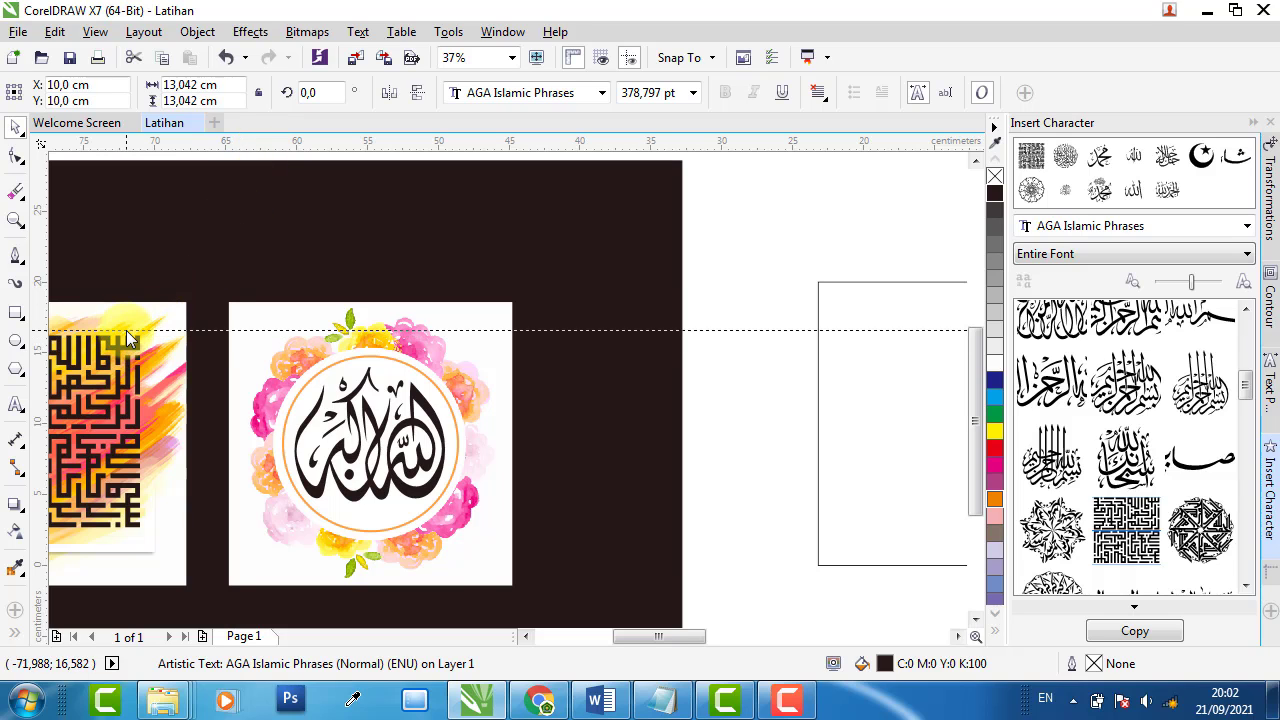
scroll(136, 345, "up", 8)
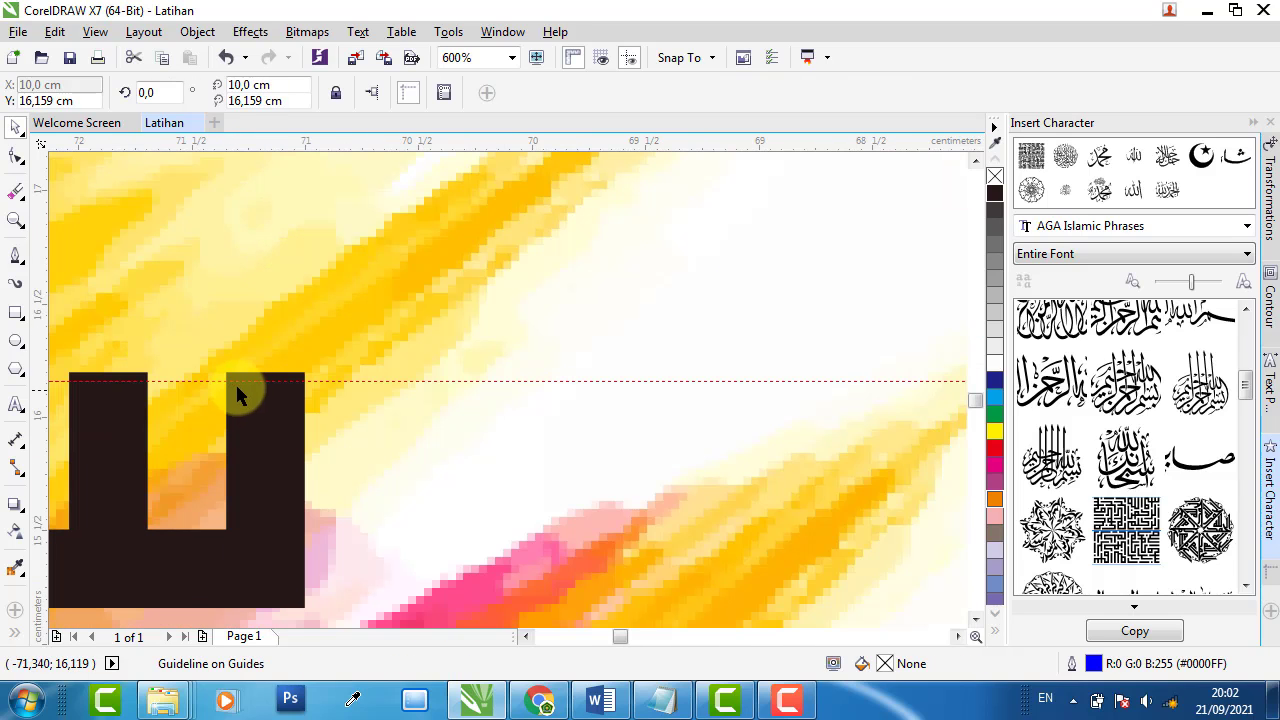
left_click(249, 387)
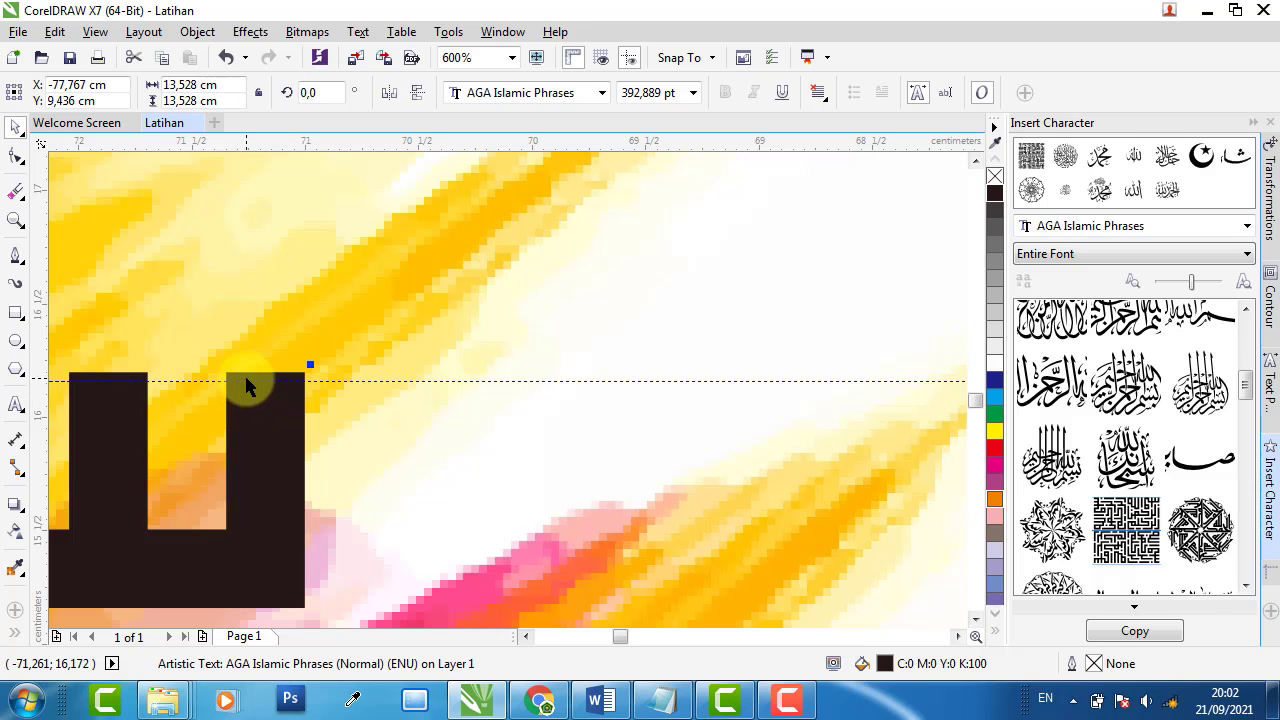
left_click(373, 381)
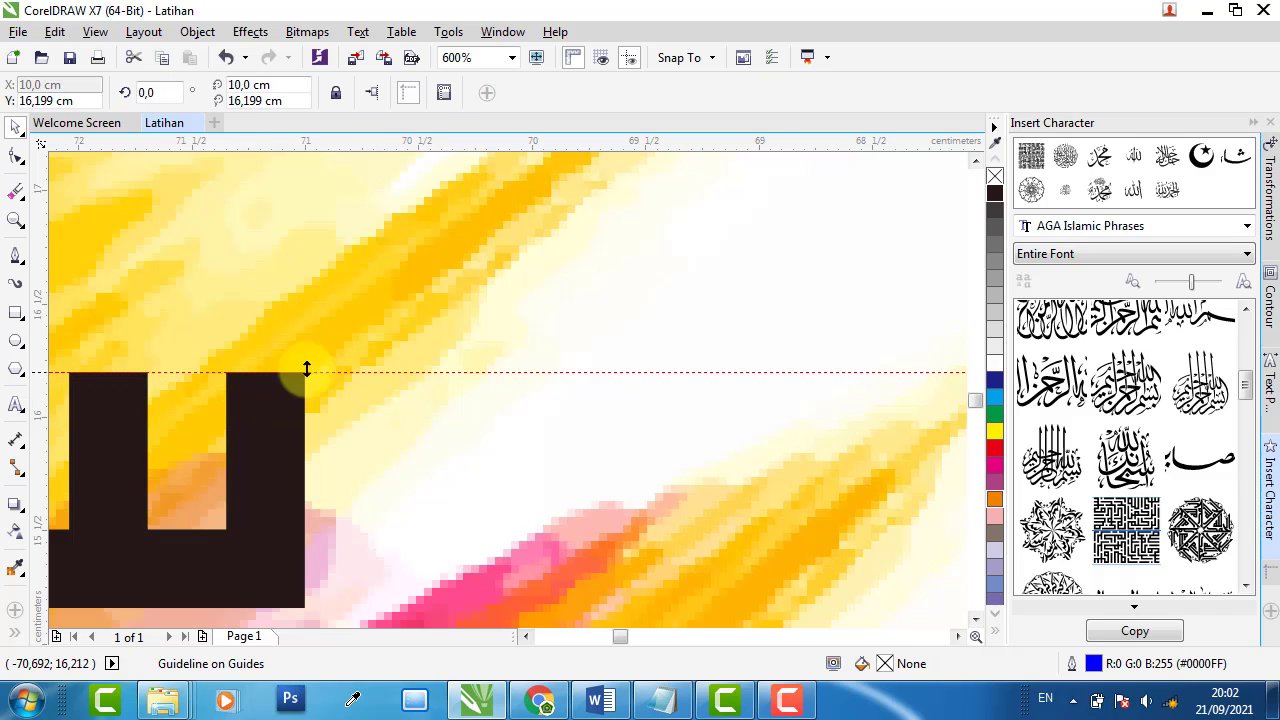
scroll(280, 340, "down", 6)
scroll(600, 378, "down", 2)
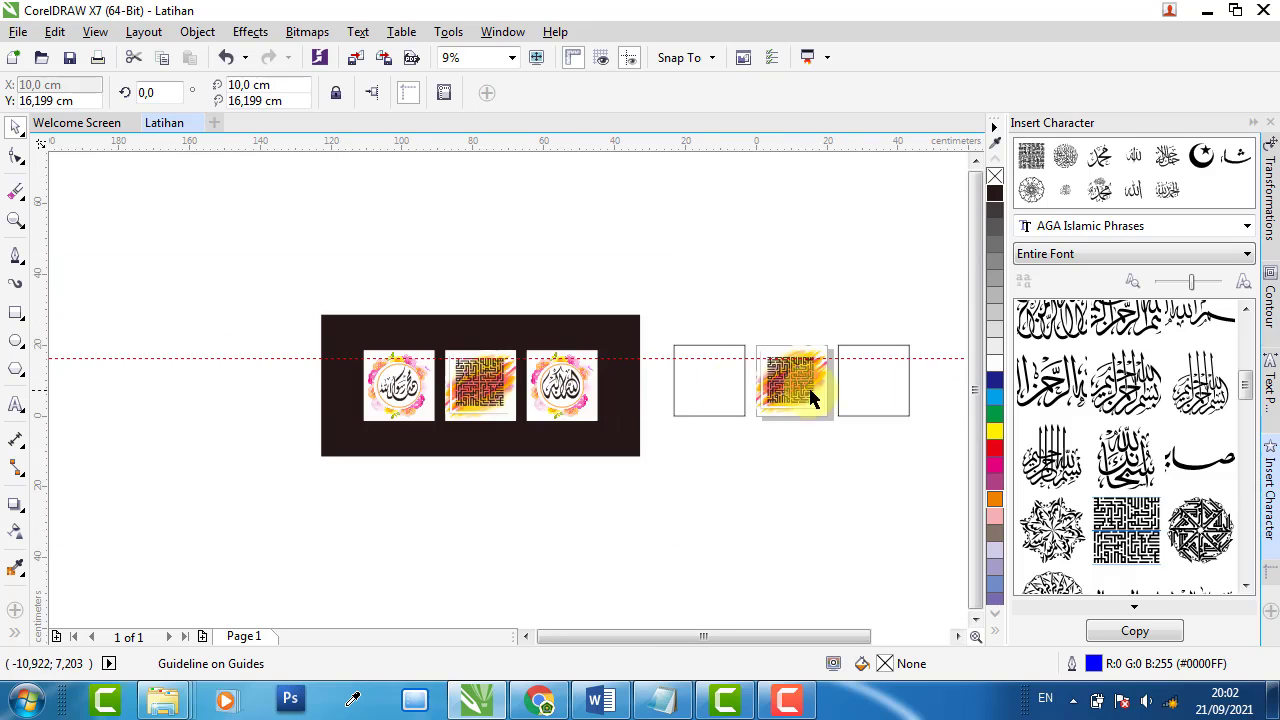
- Move the inserted Kufic text vertically so its upper edge meets the guideline
scroll(806, 391, "up", 8)
left_click_drag(642, 383, 666, 394)
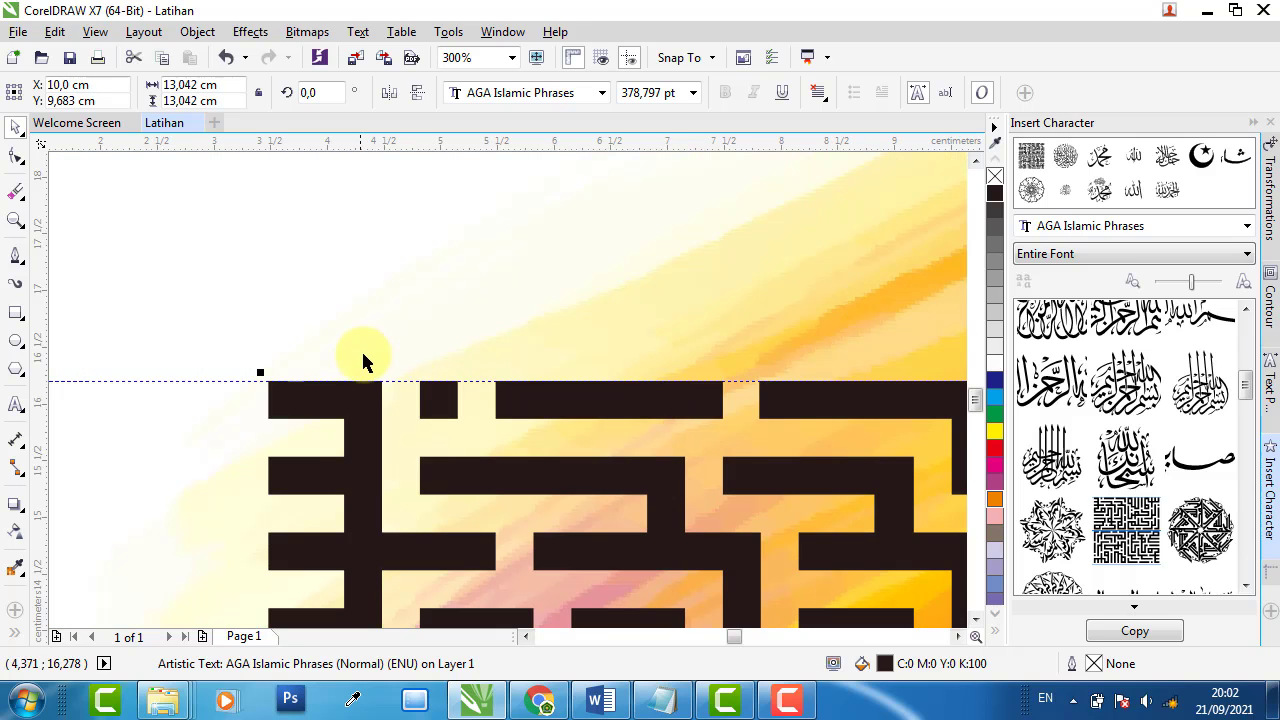
scroll(366, 357, "down", 8)
scroll(513, 408, "down", 2)
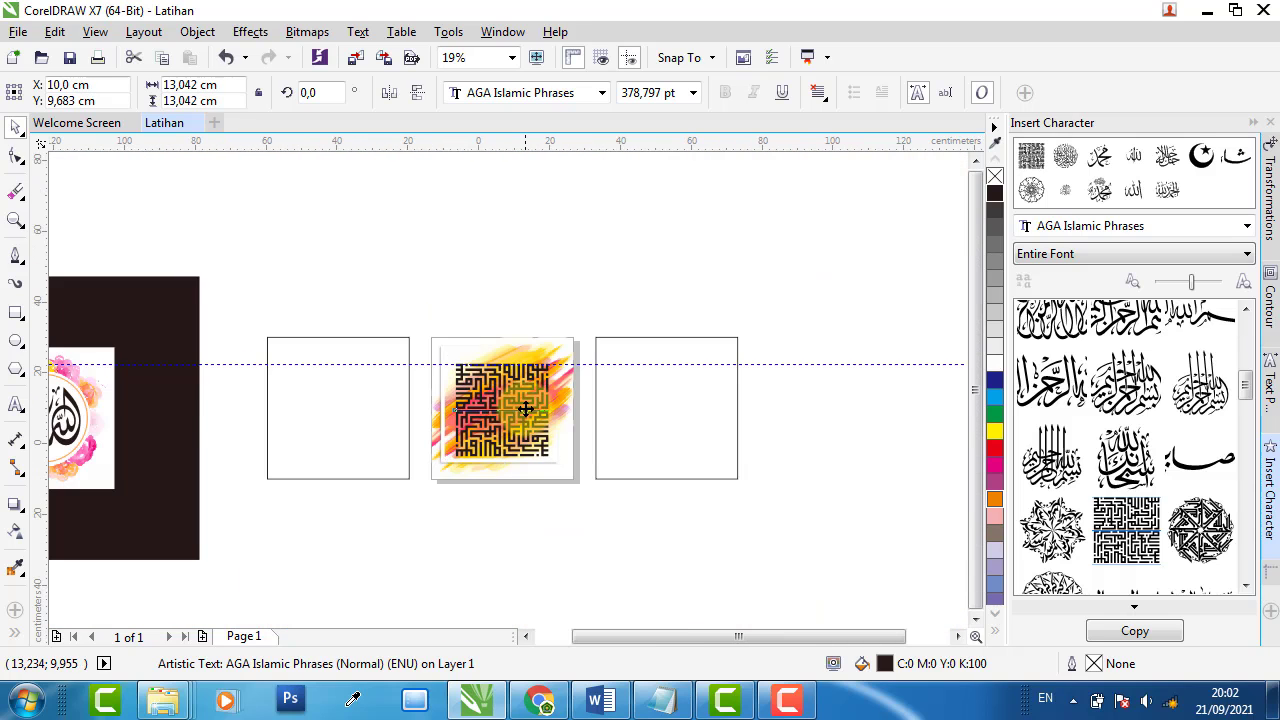
- Place a second horizontal guideline at the reference Kufic text's lower edge, at about 2.67 cm, and compare the inserted text with it
scroll(513, 408, "down", 2)
scroll(210, 430, "up", 2)
scroll(185, 455, "up", 2)
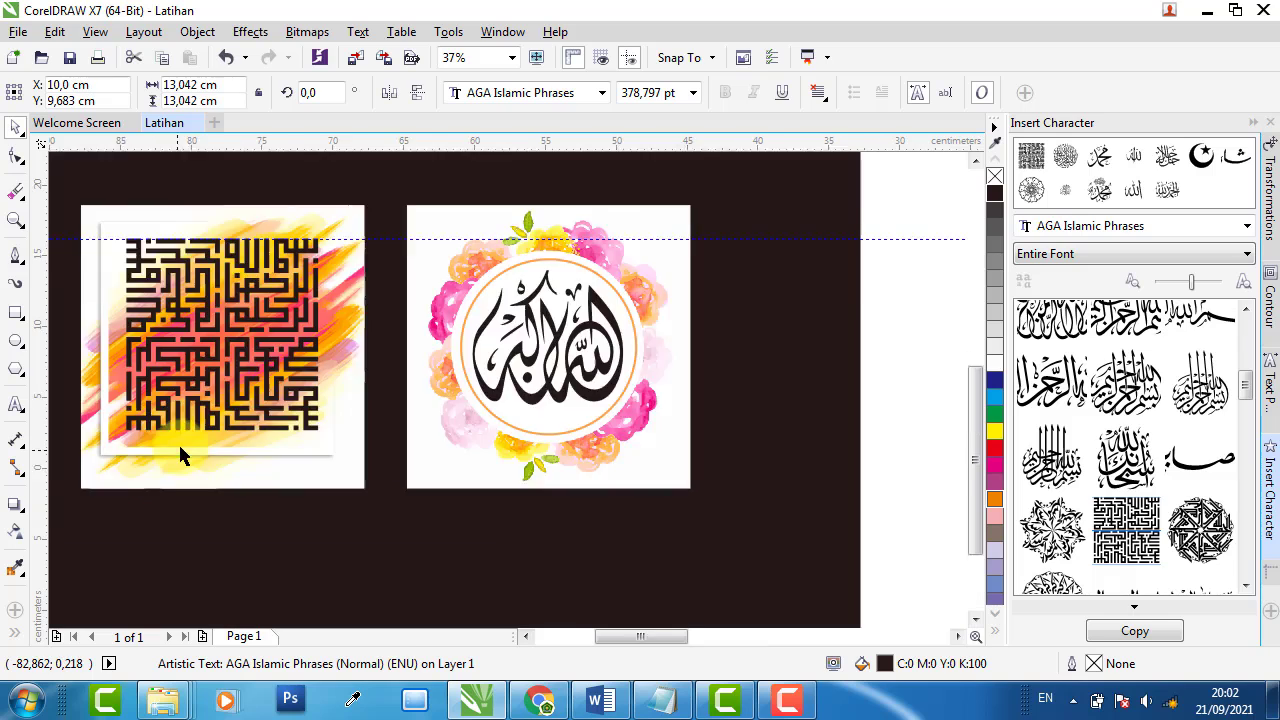
scroll(178, 442, "up", 2)
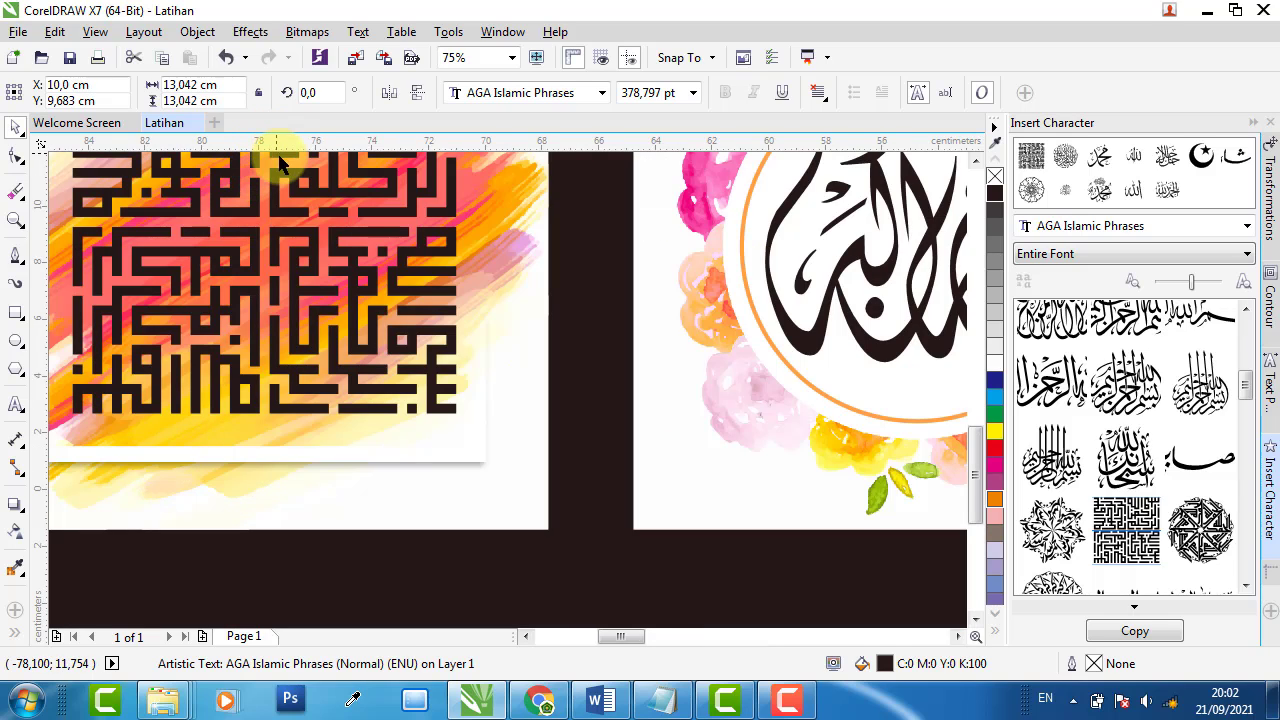
left_click(324, 410)
scroll(324, 412, "up", 3)
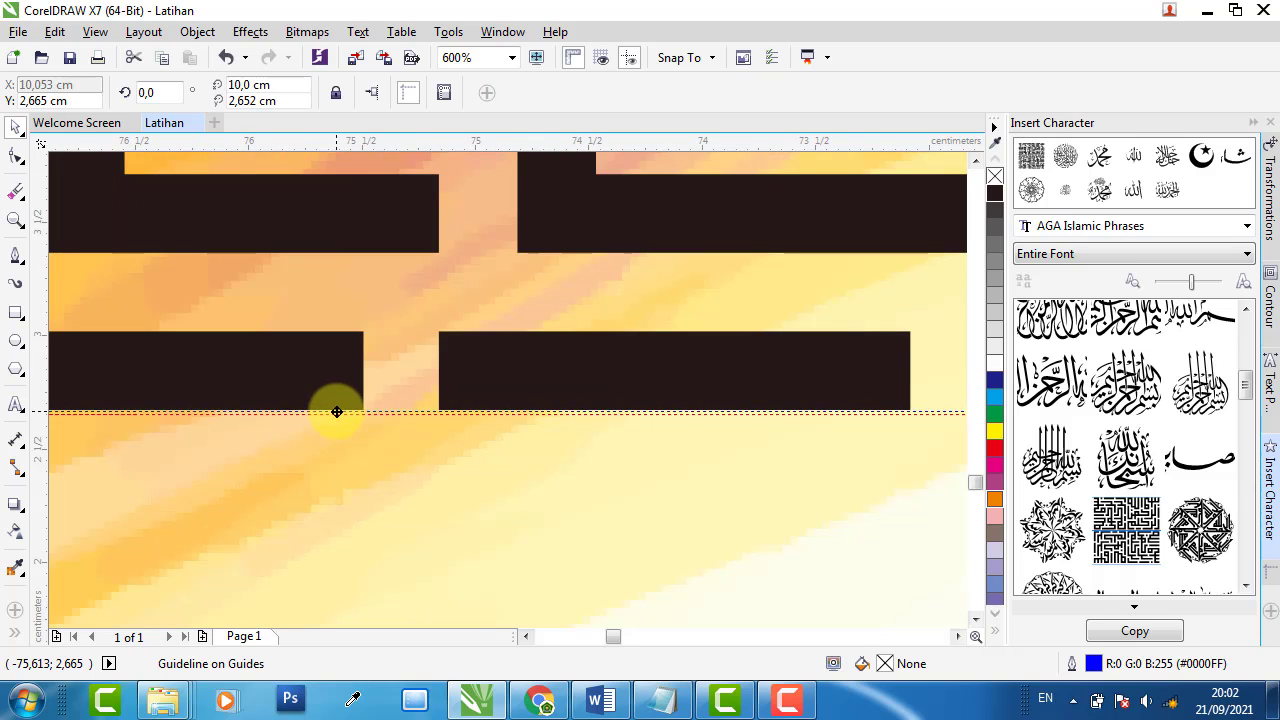
scroll(325, 420, "down", 6)
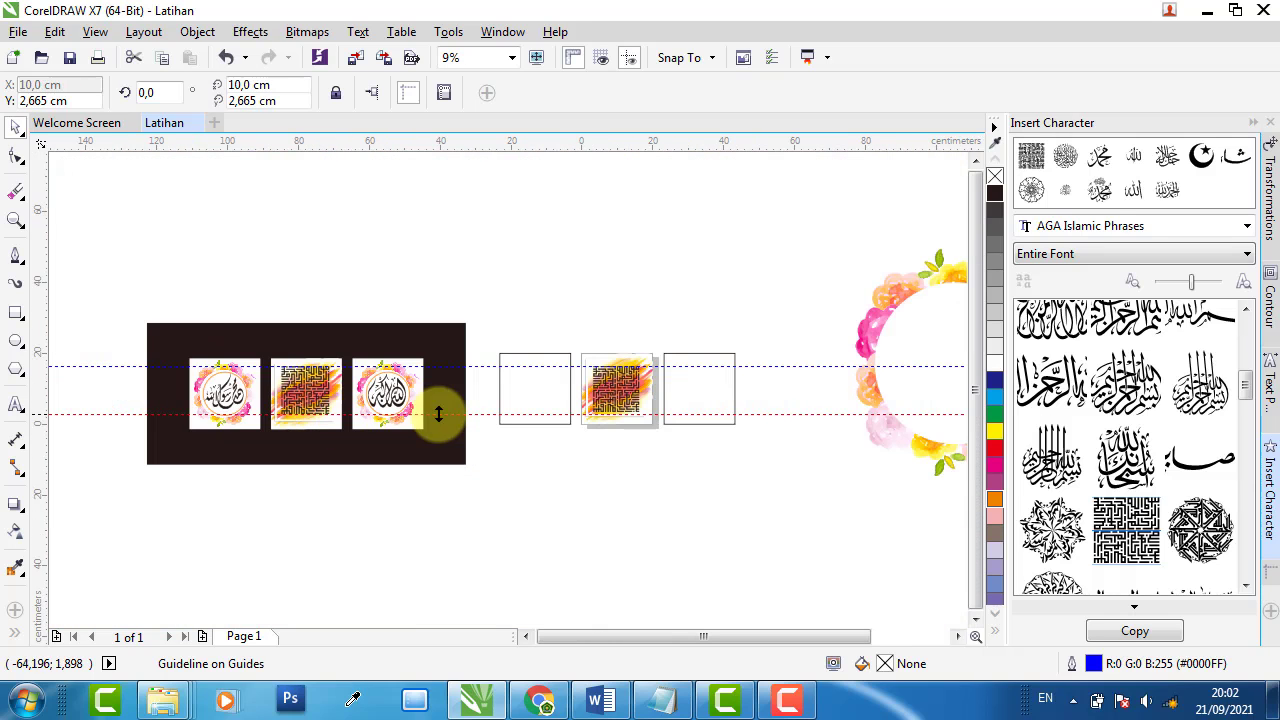
scroll(628, 415, "up", 4)
left_click(648, 425)
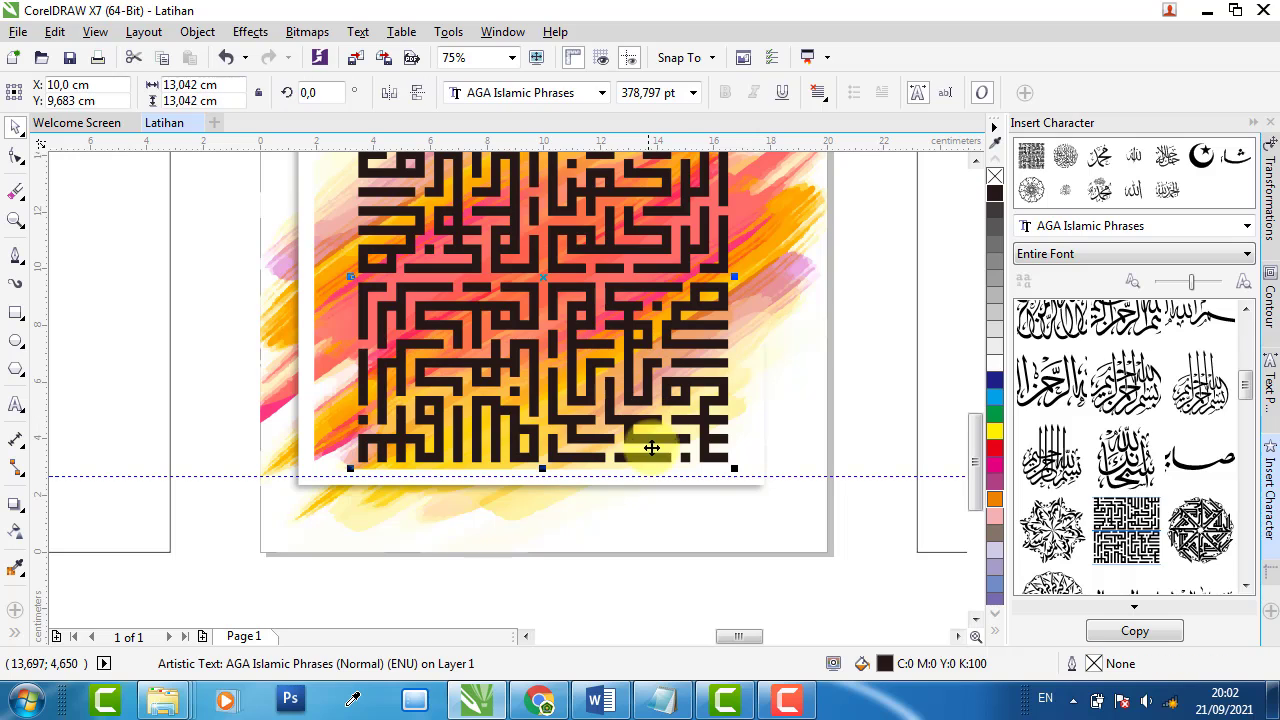
scroll(690, 500, "up", 1)
scroll(617, 470, "down", 5)
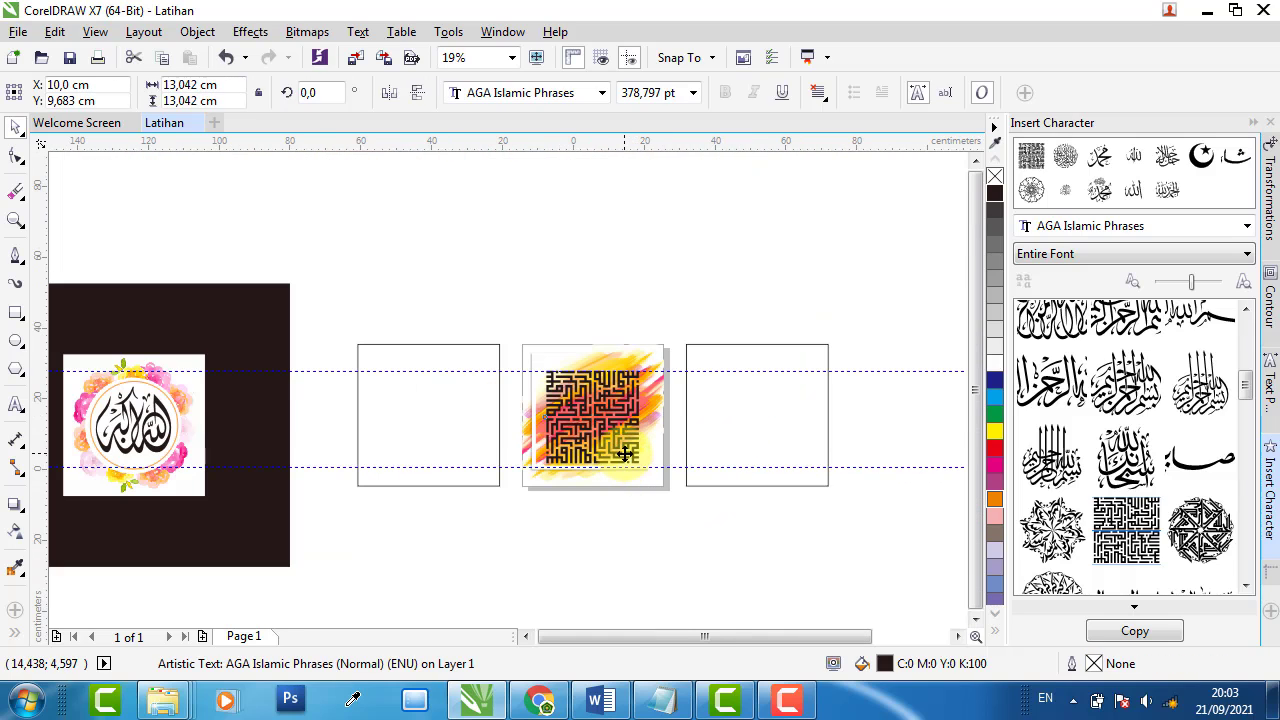
- Group the whole WDA-21 reference design and align it vertically with the empty square beside it
scroll(628, 466, "down", 1)
left_click_drag(465, 304, 103, 591)
left_click(880, 100)
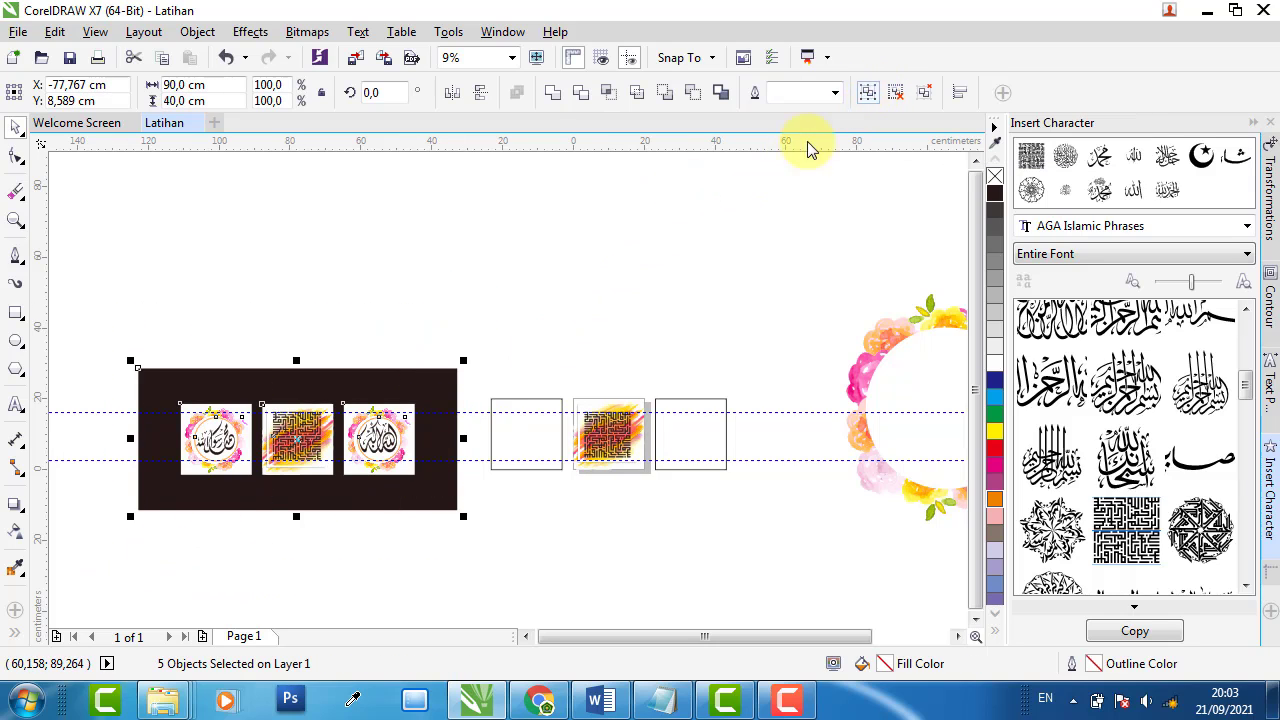
left_click(531, 399, "shift")
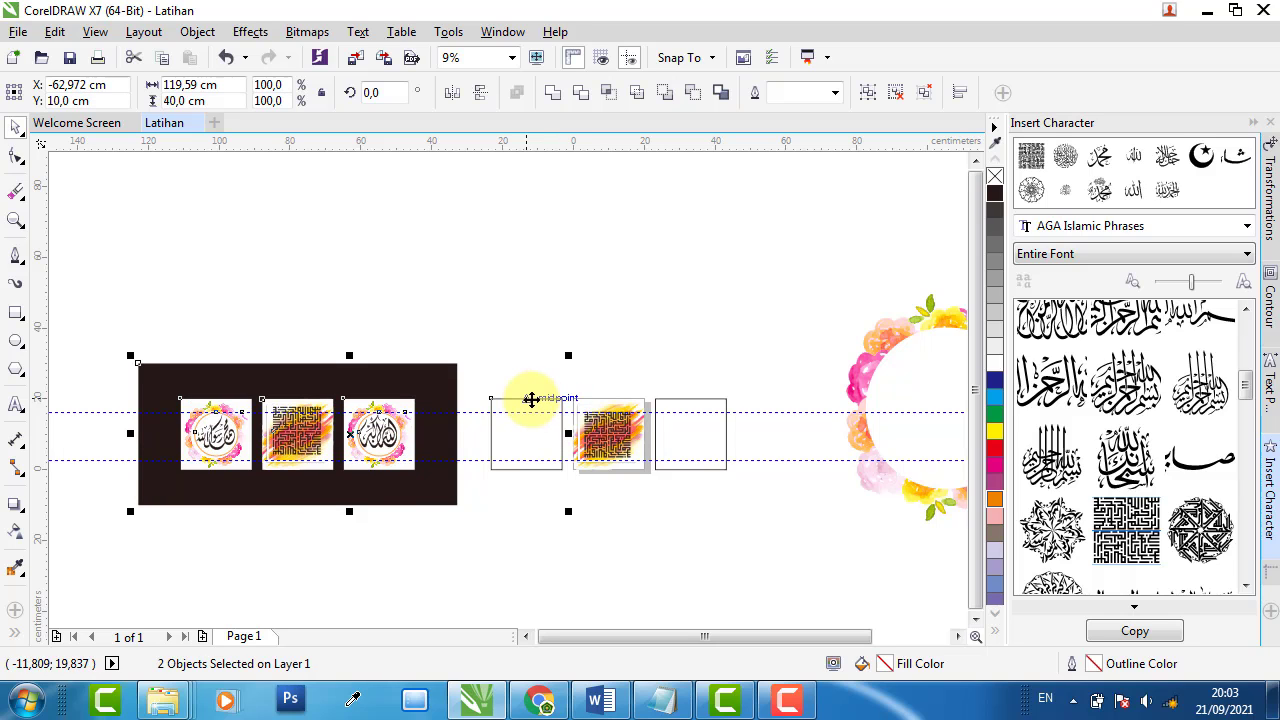
left_click(544, 322)
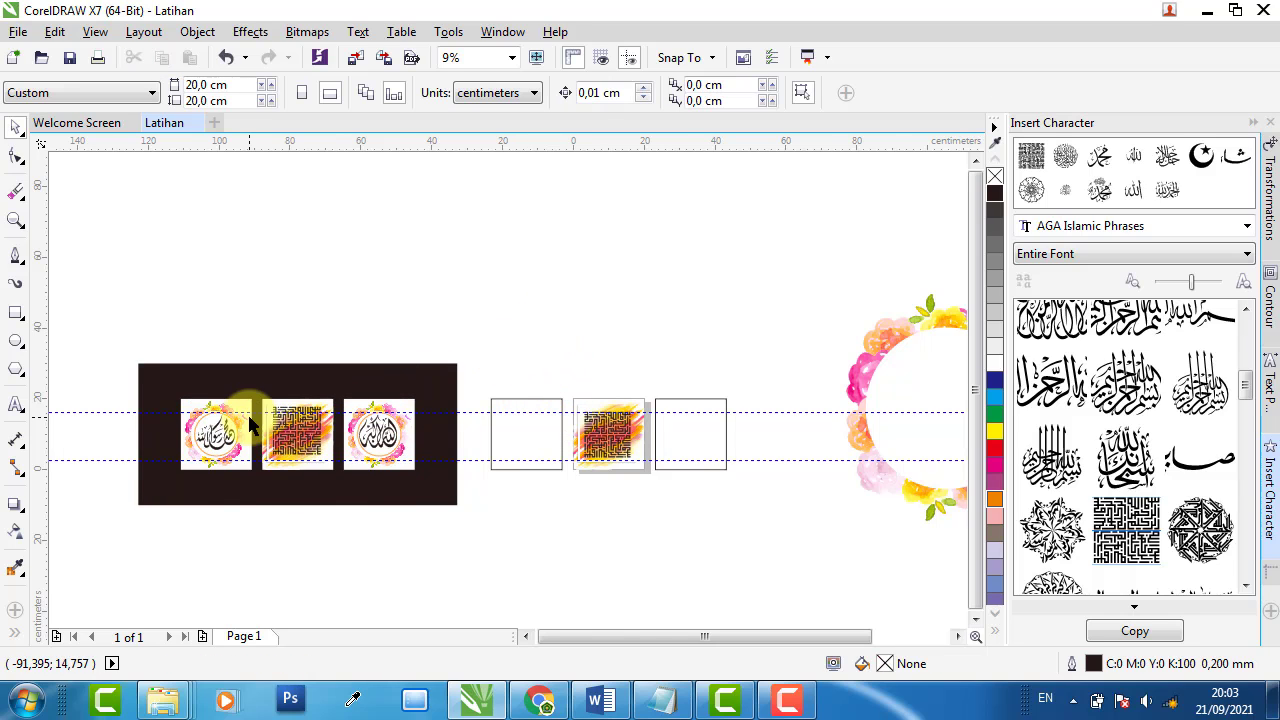
- Move the upper guideline to the top edge of the realigned reference Kufic text at about 17.61 cm
scroll(285, 425, "up", 5)
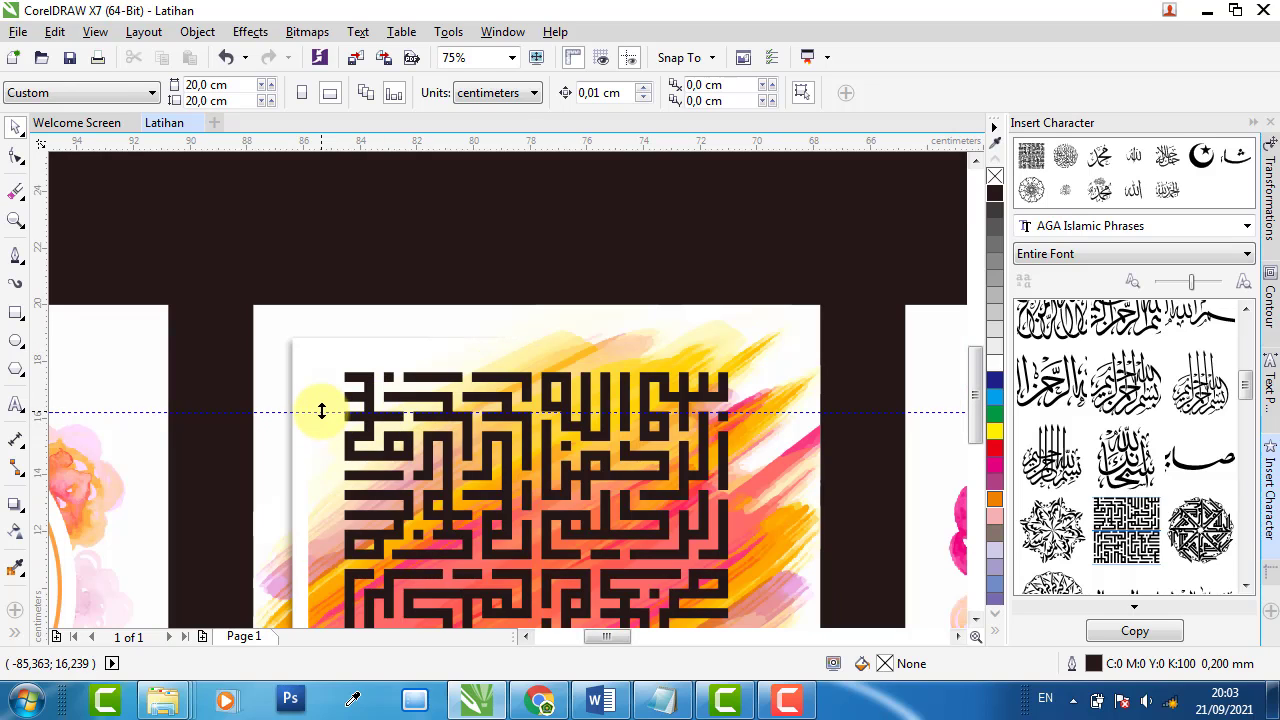
left_click_drag(321, 410, 405, 376)
scroll(405, 376, "up", 6)
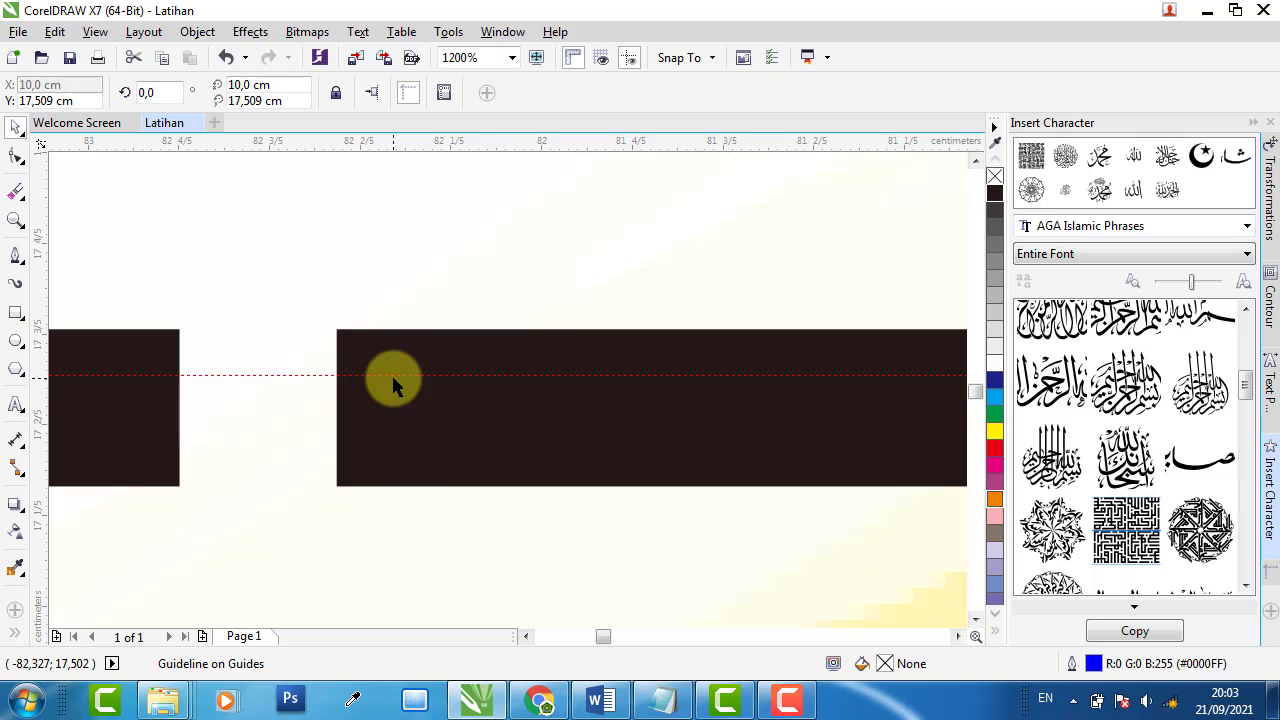
left_click_drag(390, 377, 424, 328)
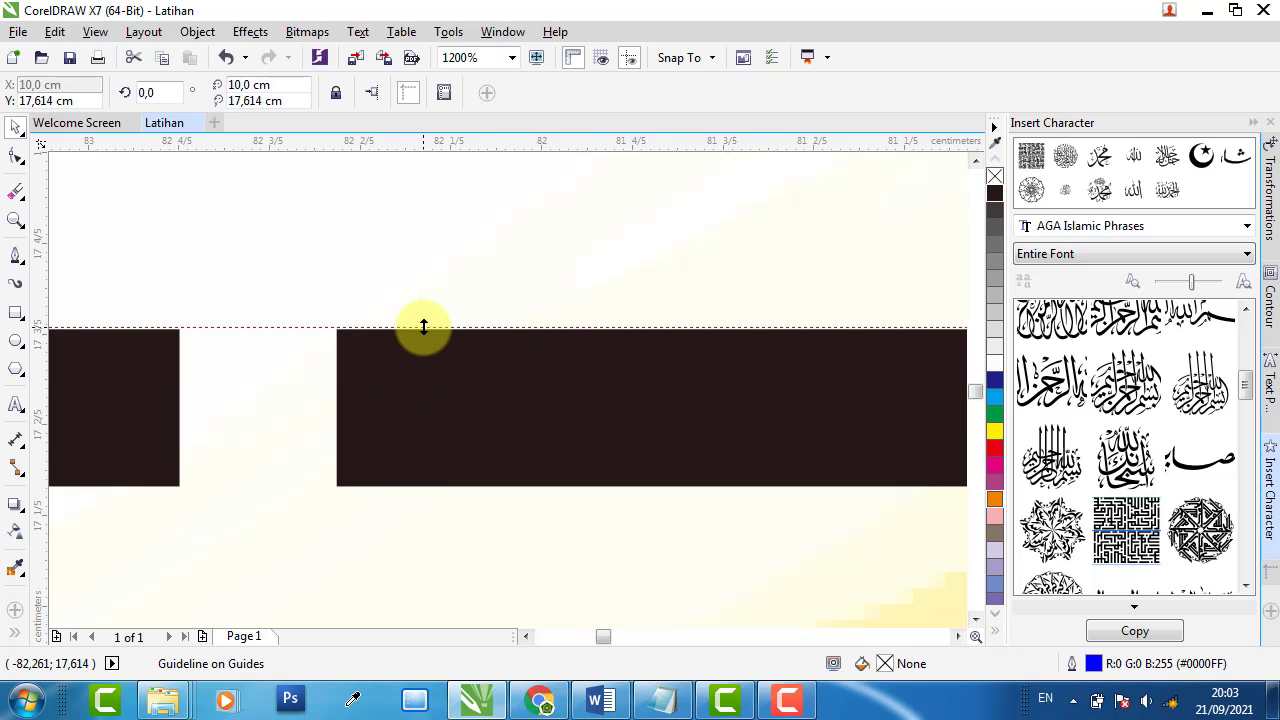
- Move the lower guideline to the bottom edge of the reference Kufic text at about 4.07 cm
scroll(424, 330, "down", 9)
scroll(425, 443, "up", 4)
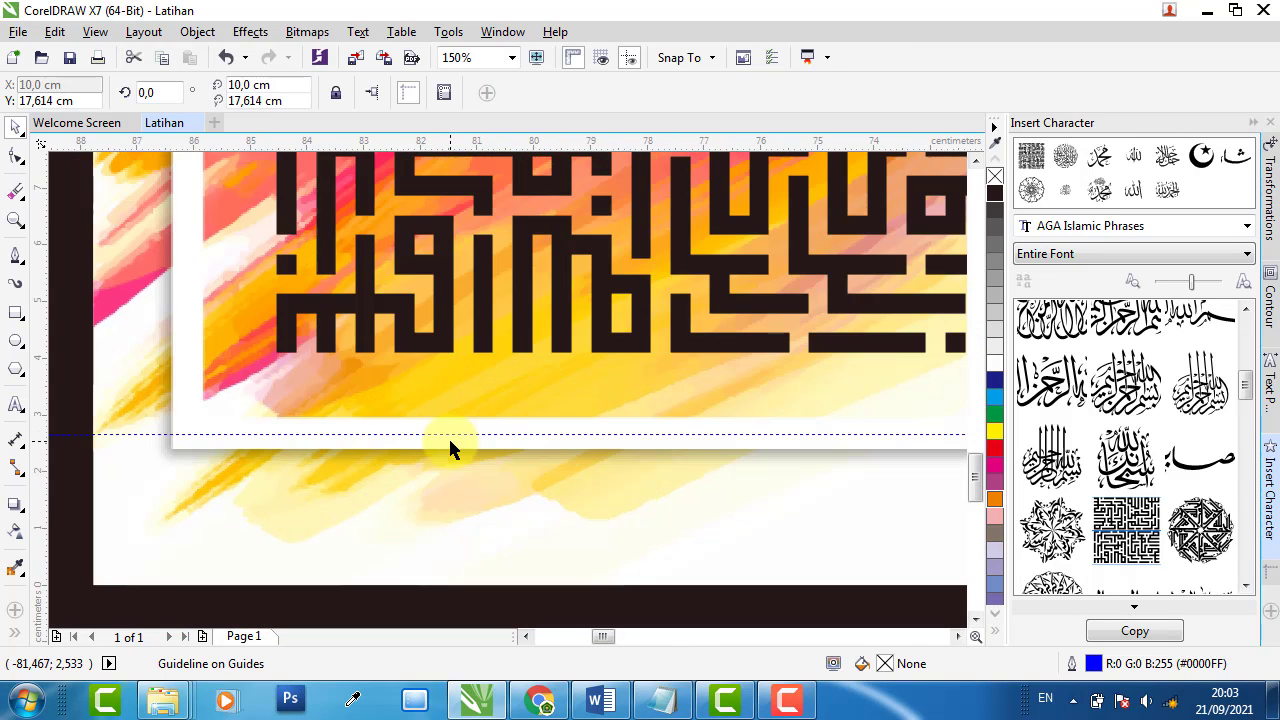
left_click_drag(449, 437, 513, 355)
scroll(367, 394, "down", 6)
scroll(460, 368, "up", 2)
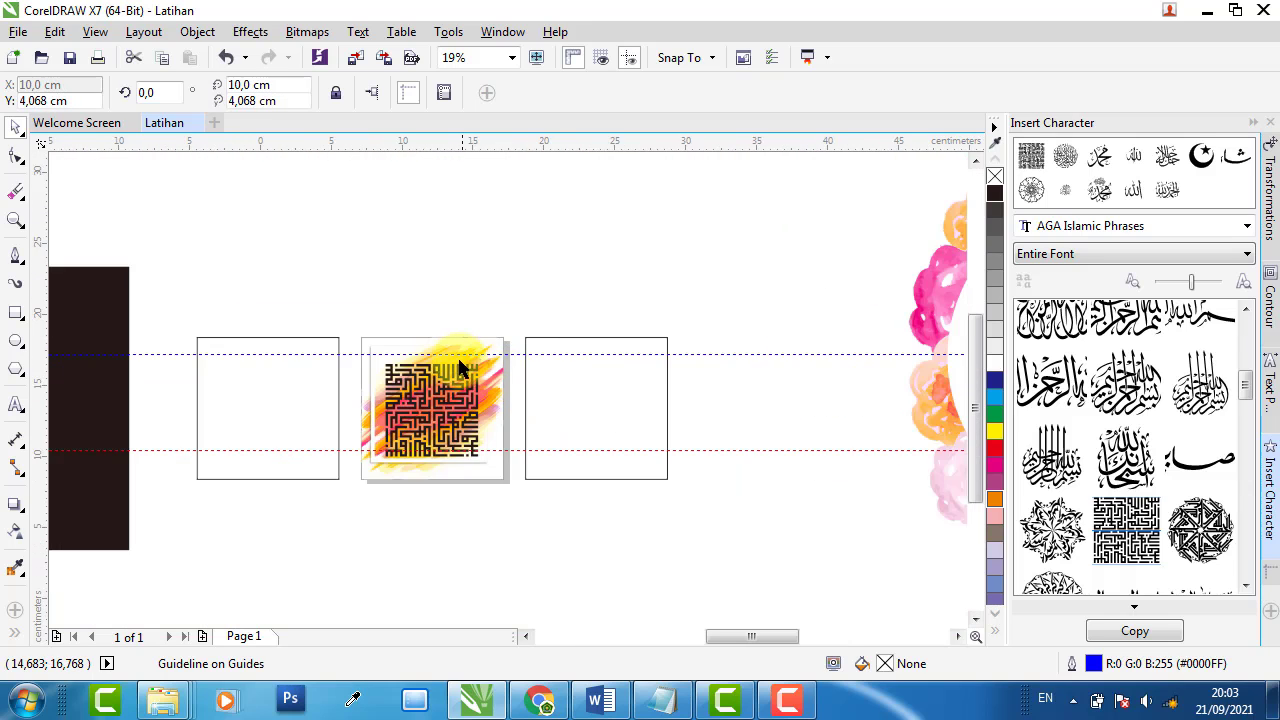
- Centre the inserted Kufic text on the page and raise it so its top edge meets the upper guideline
scroll(455, 378, "up", 2)
left_click(432, 390)
key("p")
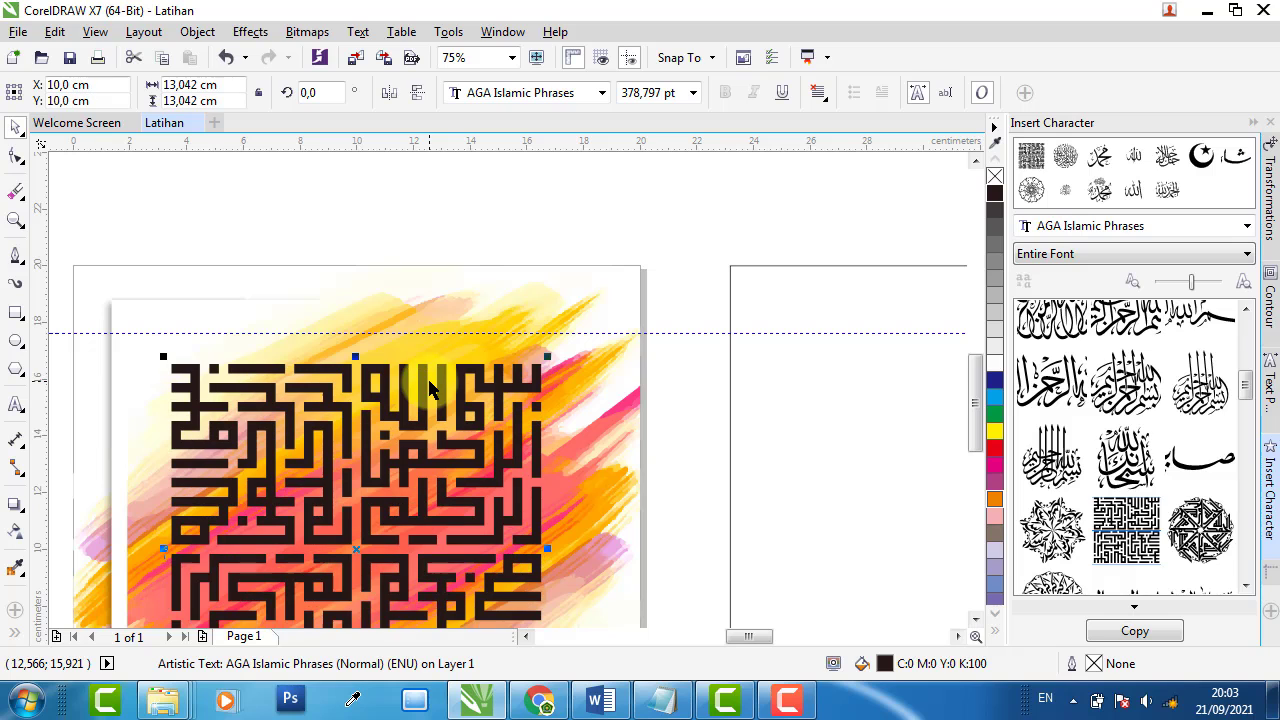
scroll(375, 390, "up", 1)
left_click_drag(384, 379, 409, 314)
- Scale the inserted Kufic text proportionally to about 13.57 cm so its bottom edge meets the lower guideline
scroll(391, 382, "down", 4)
scroll(391, 382, "up", 2)
scroll(553, 280, "up", 2)
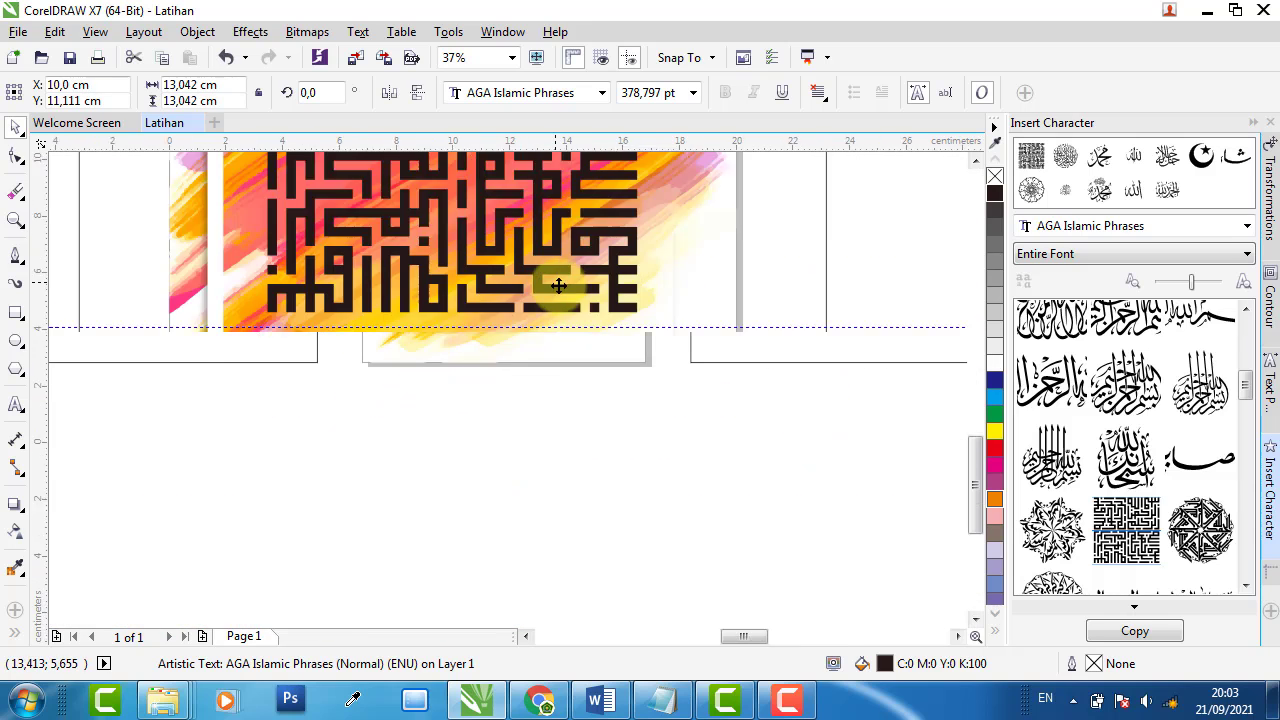
left_click_drag(732, 348, 763, 386)
scroll(672, 450, "down", 2)
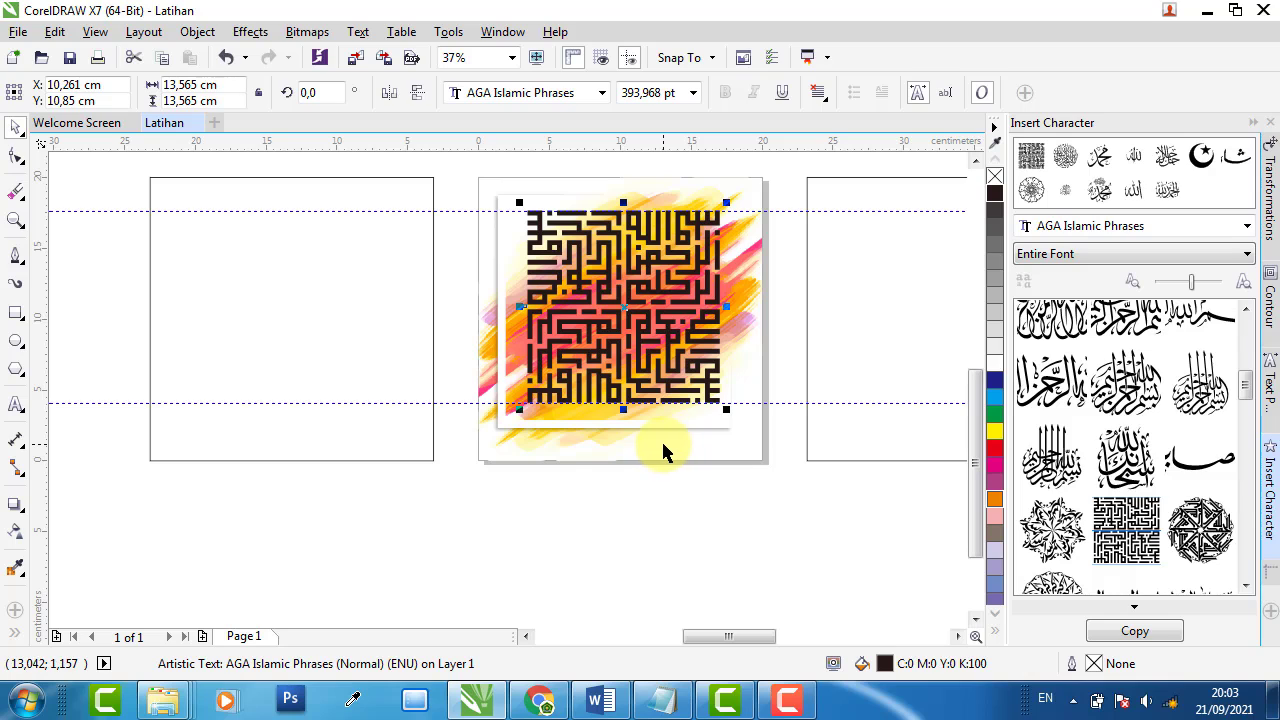
- Align the Kufic text's horizontal centre with the middle square, leaving its height position, and select only the text
left_click(663, 445, "shift")
key("c")
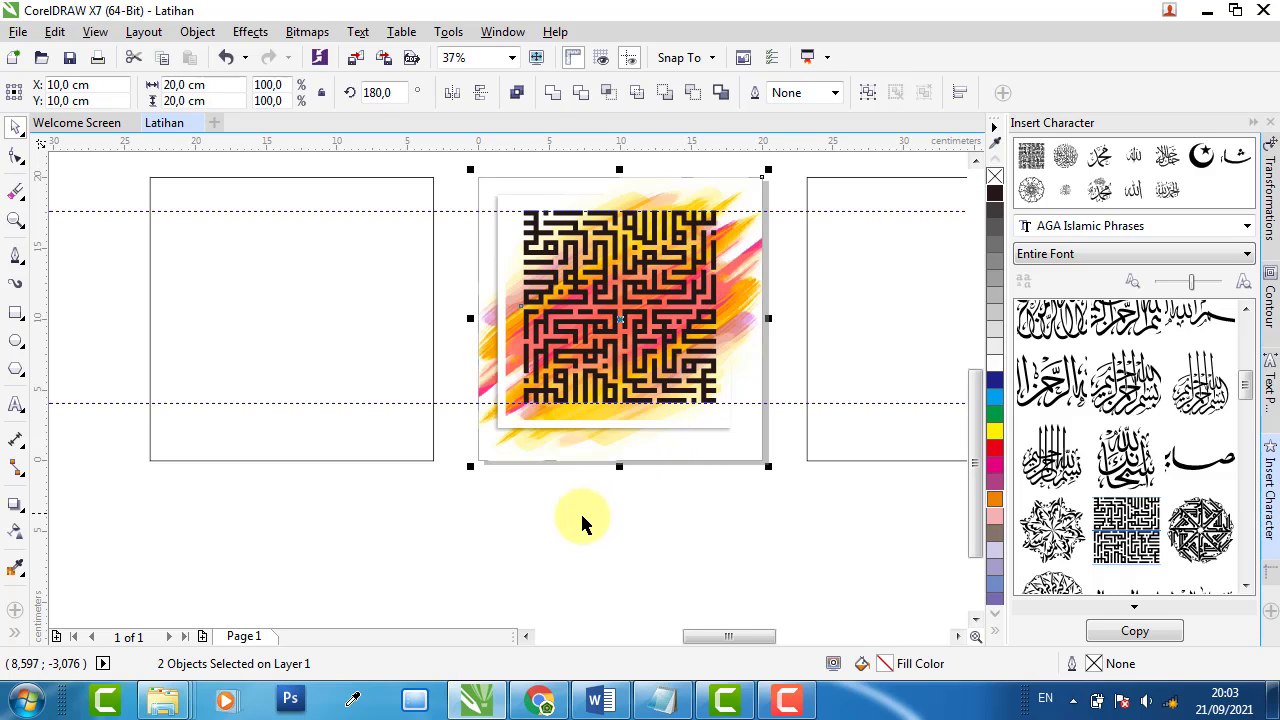
left_click(580, 511)
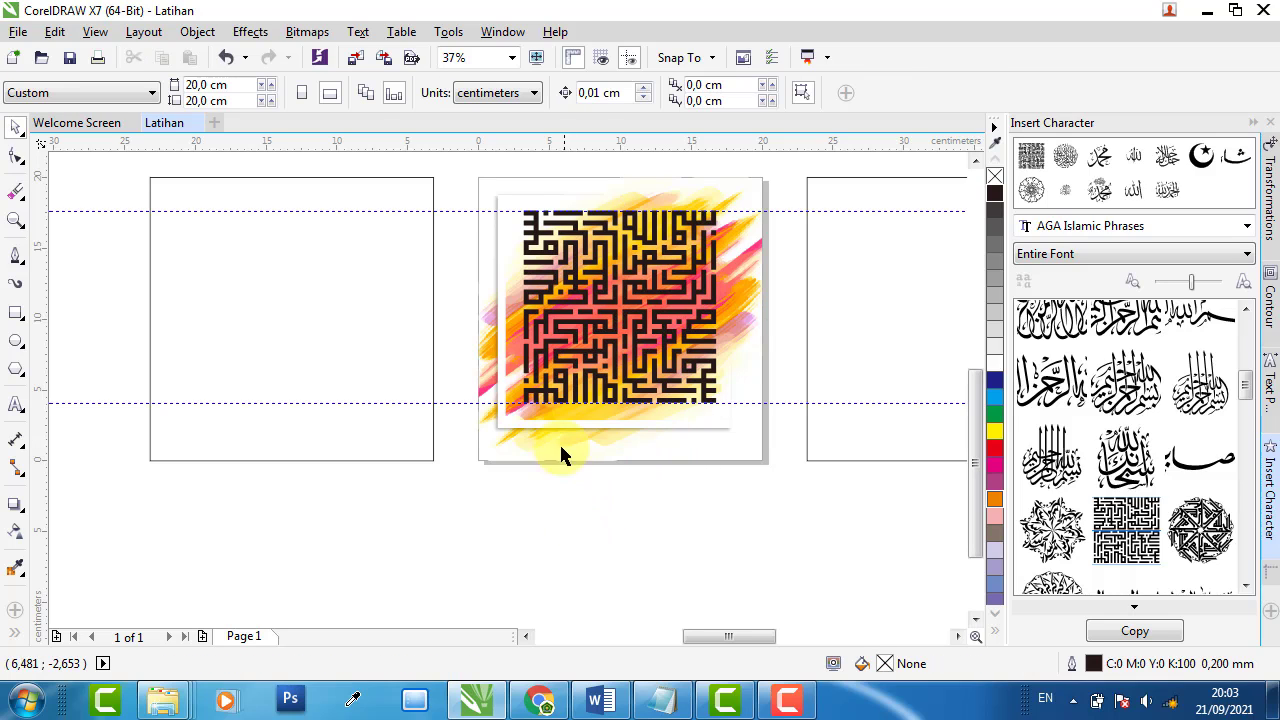
left_click(707, 268)
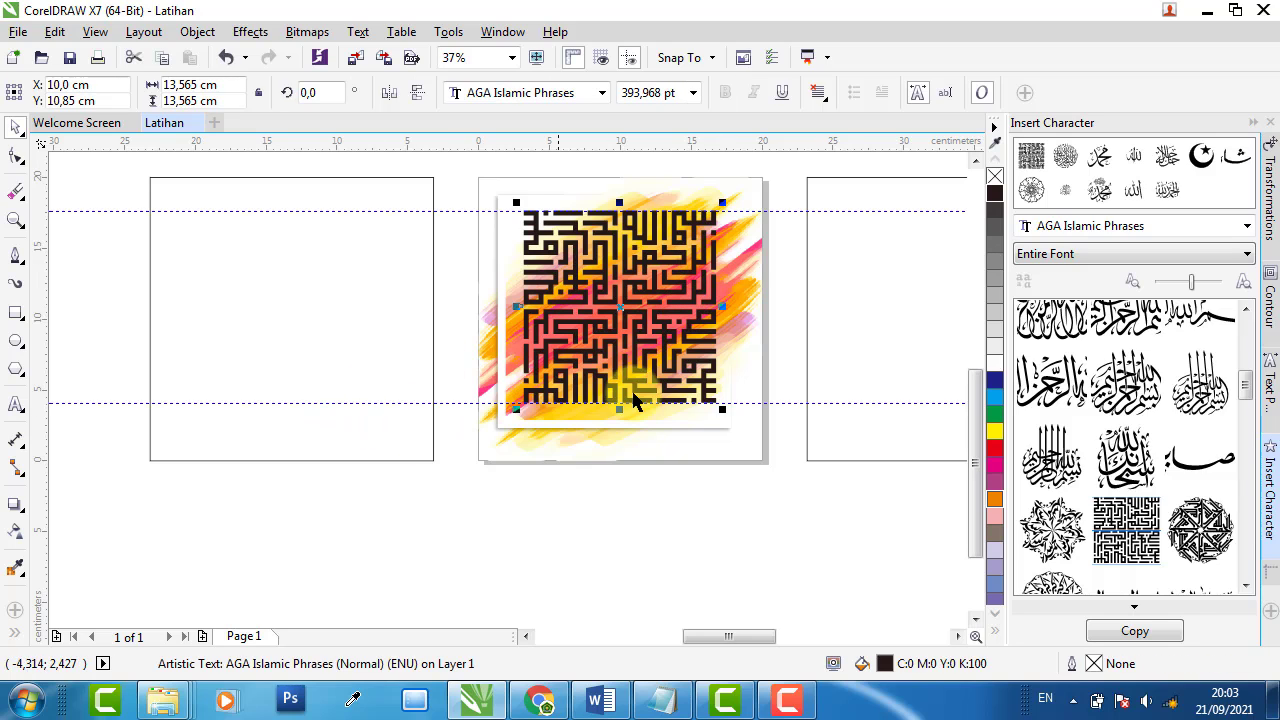
- Fill the Kufic text with white and group it with the middle square's brush-stroke artwork
left_click(997, 370)
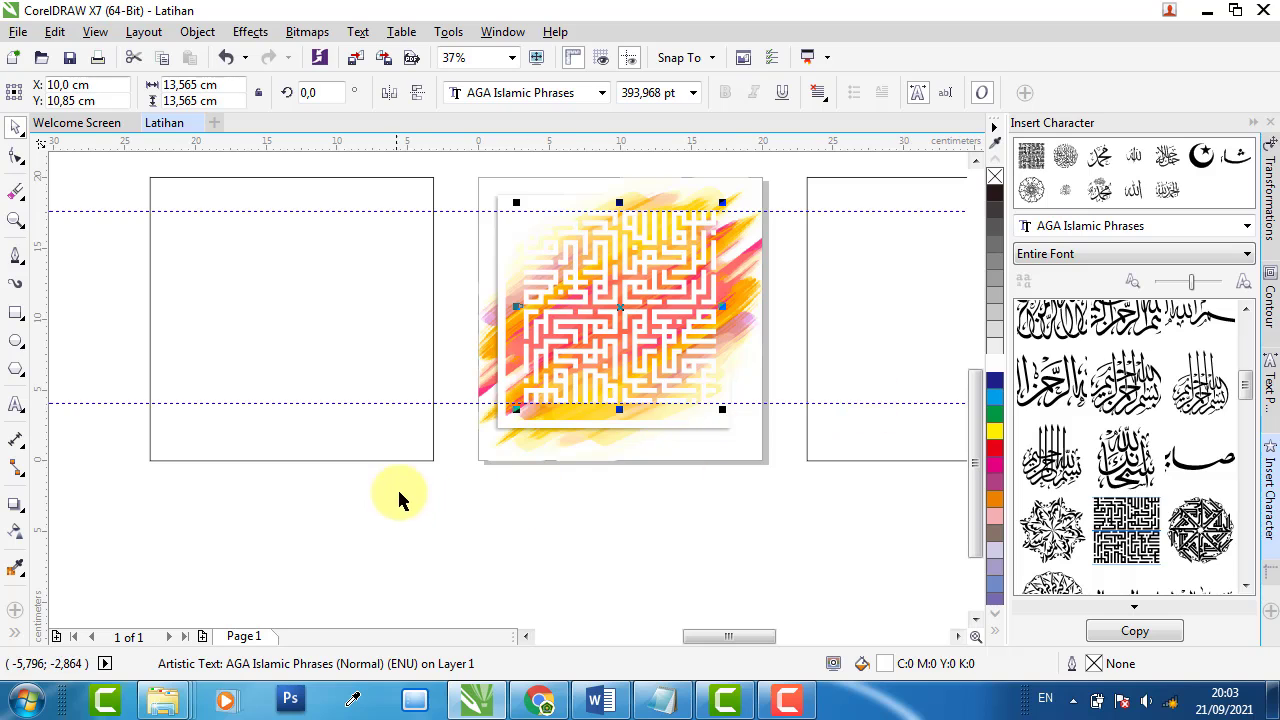
scroll(397, 487, "down", 1)
left_click_drag(406, 560, 645, 245)
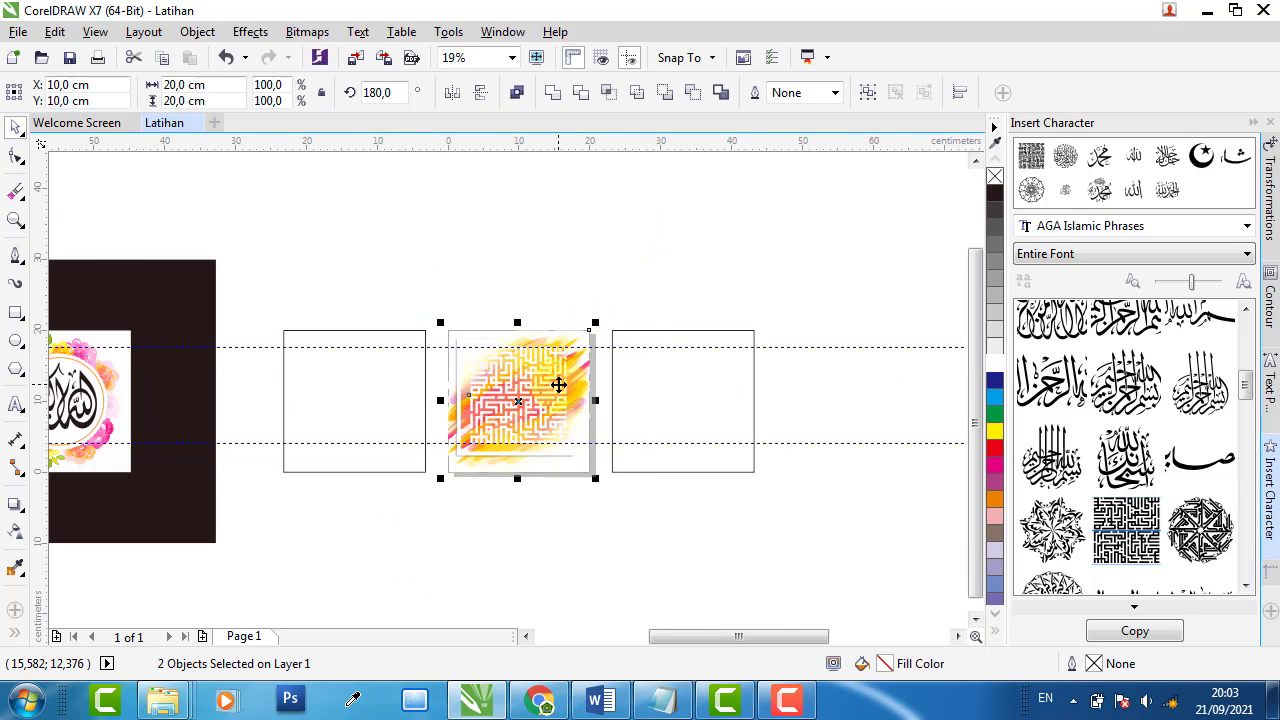
right_click(558, 384)
left_click(625, 340)
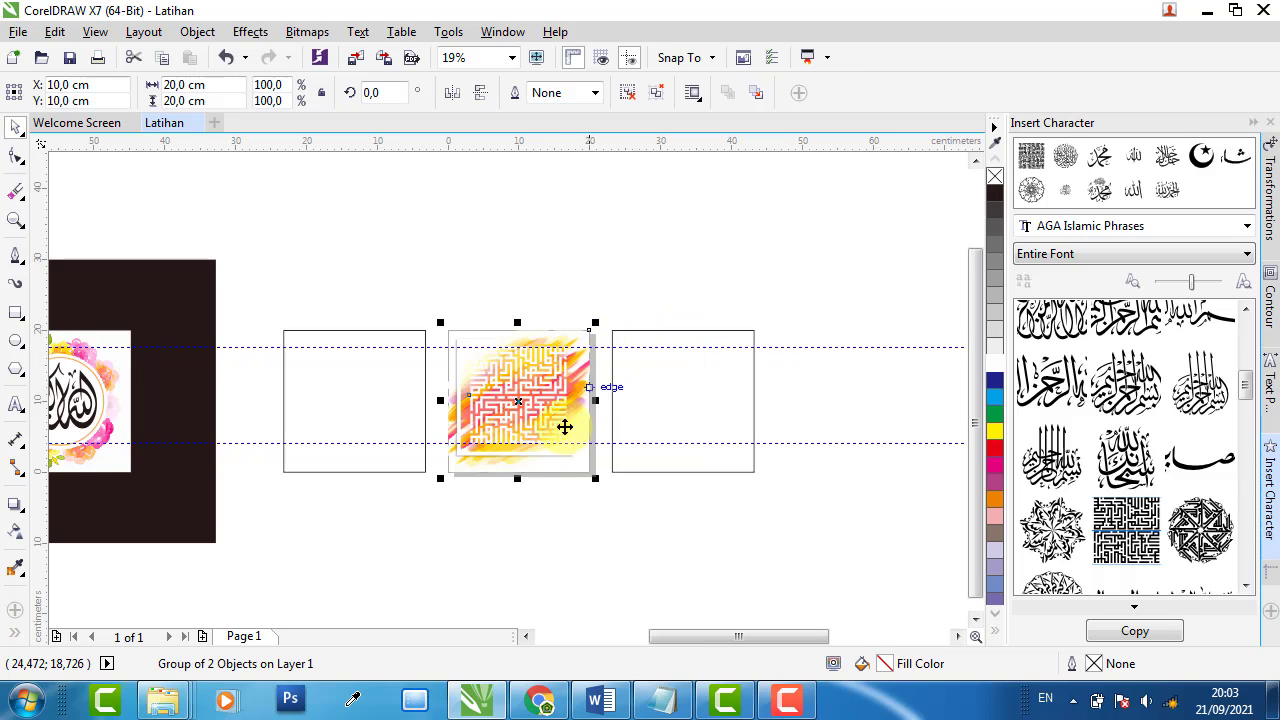
left_click(508, 540)
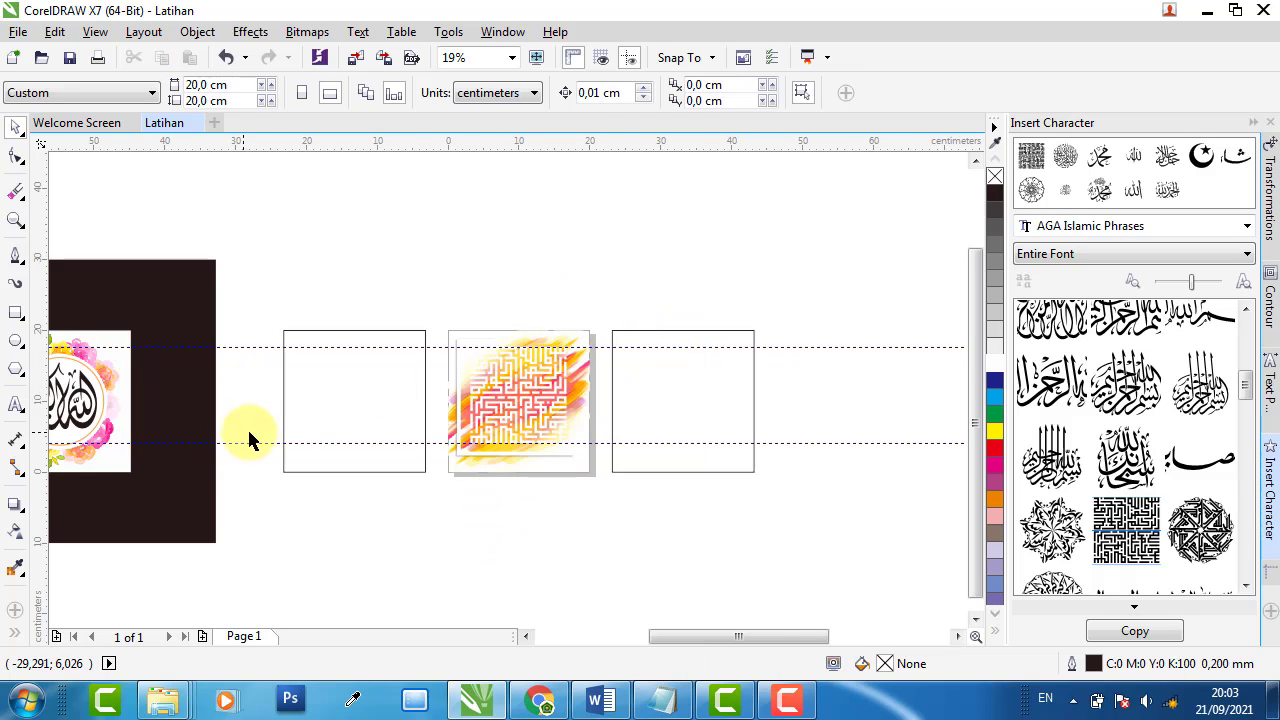
- Fill the empty square on the right of the page with cyan blue
scroll(250, 440, "down", 1)
scroll(137, 425, "up", 1)
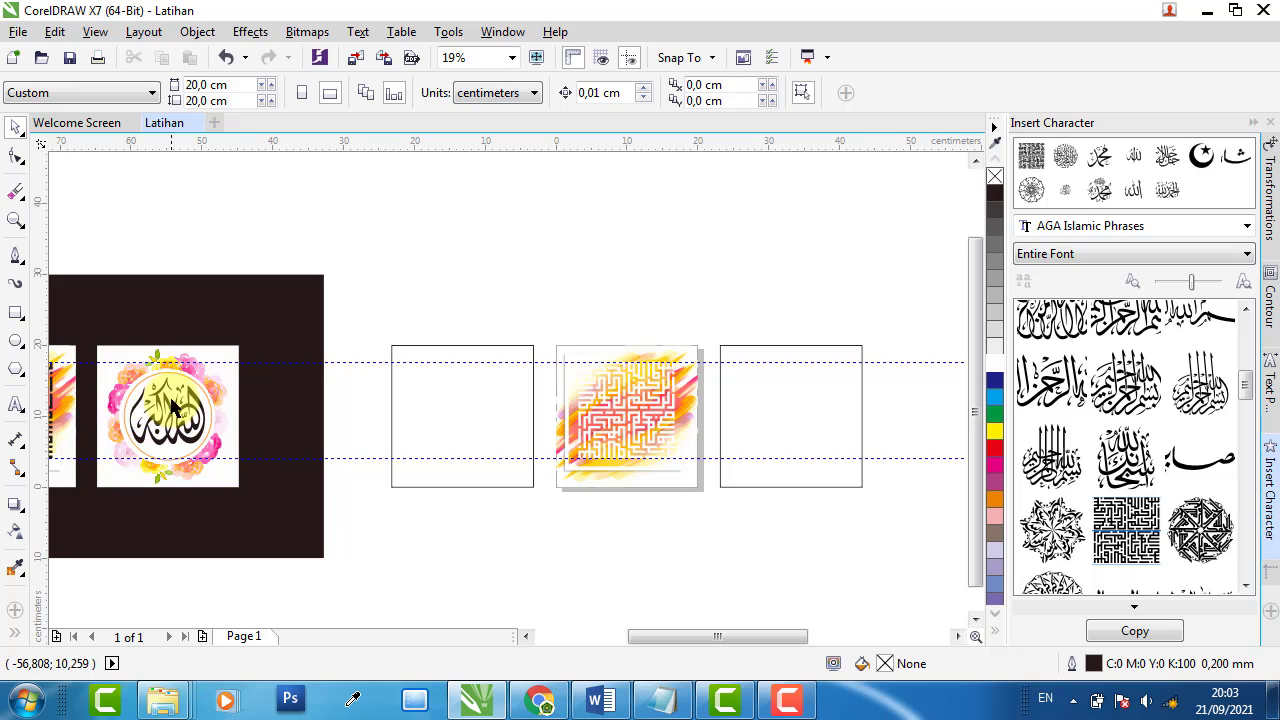
scroll(205, 383, "down", 1)
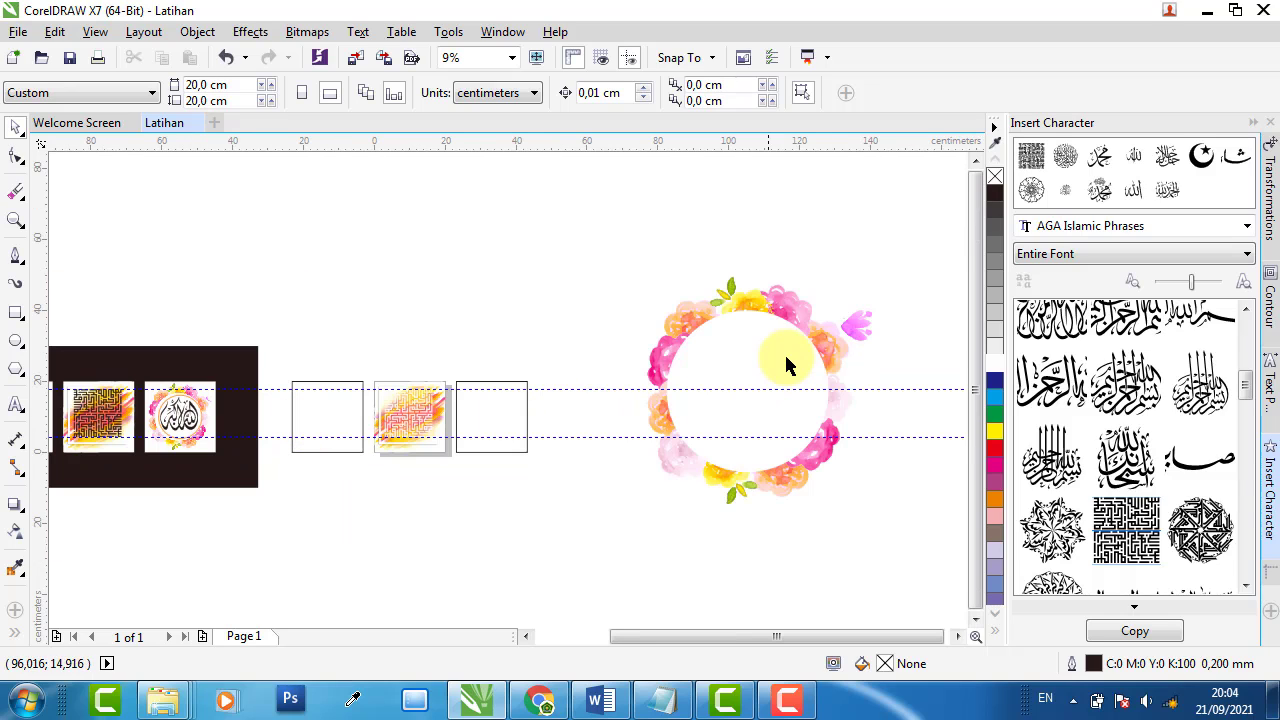
left_click(772, 313)
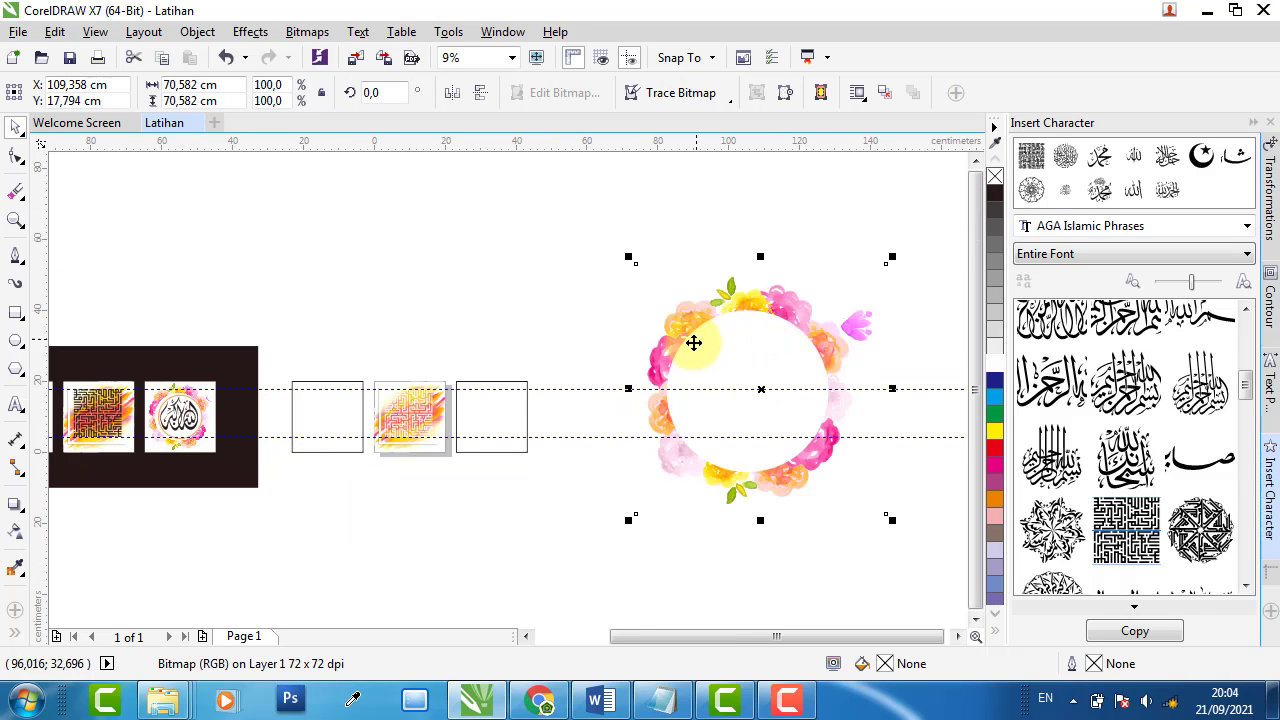
left_click(513, 408)
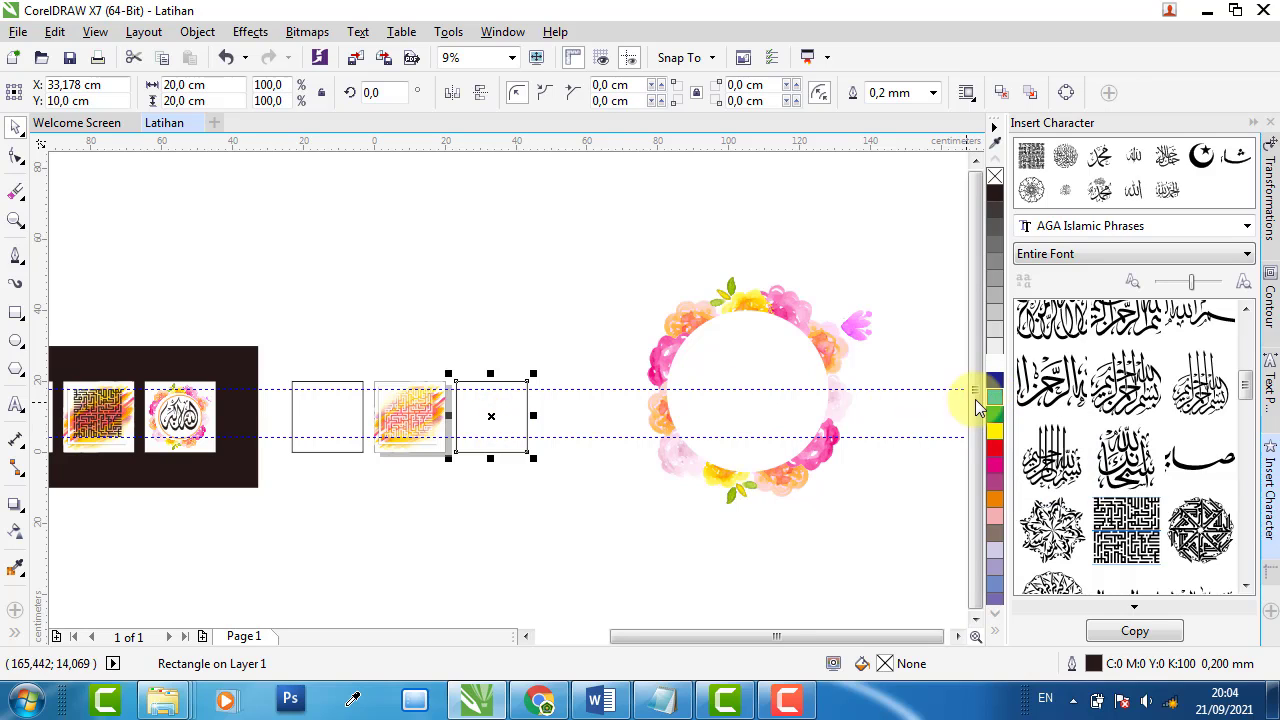
left_click_drag(975, 399, 466, 440)
- Align the floral wreath's centre with the blue square both horizontally and vertically
left_click(752, 339)
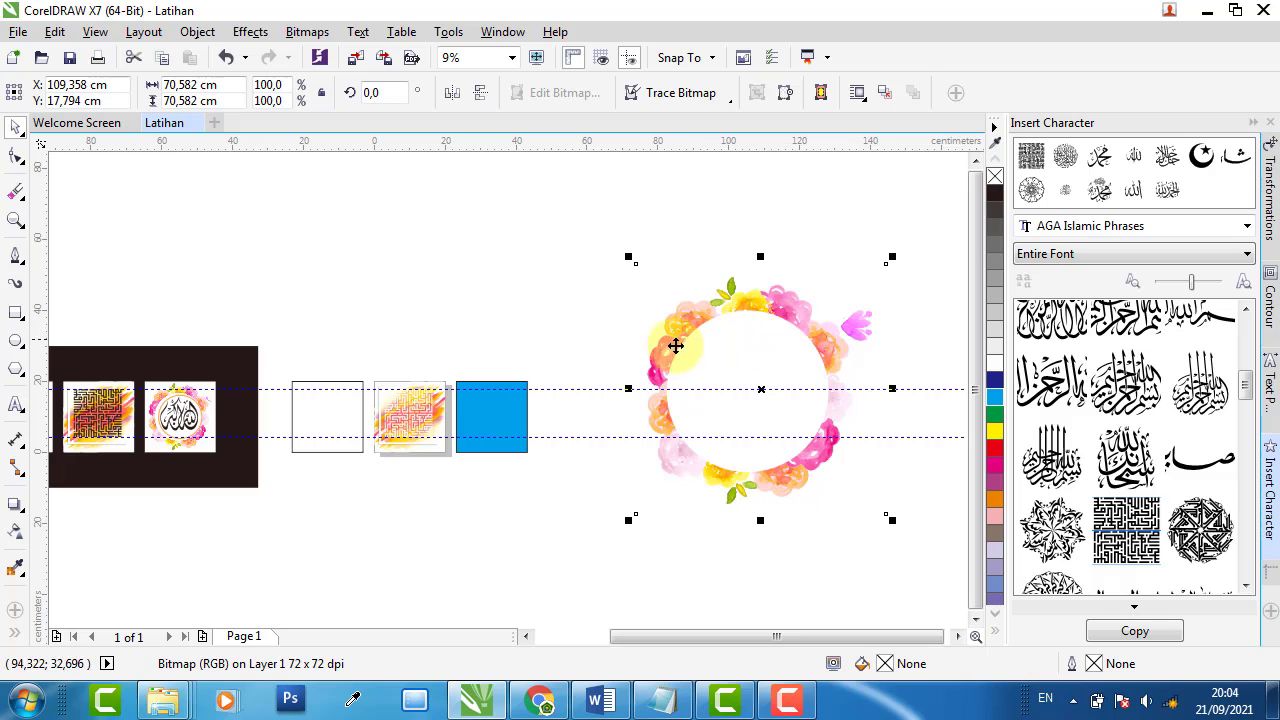
left_click(493, 414, "shift")
key("c")
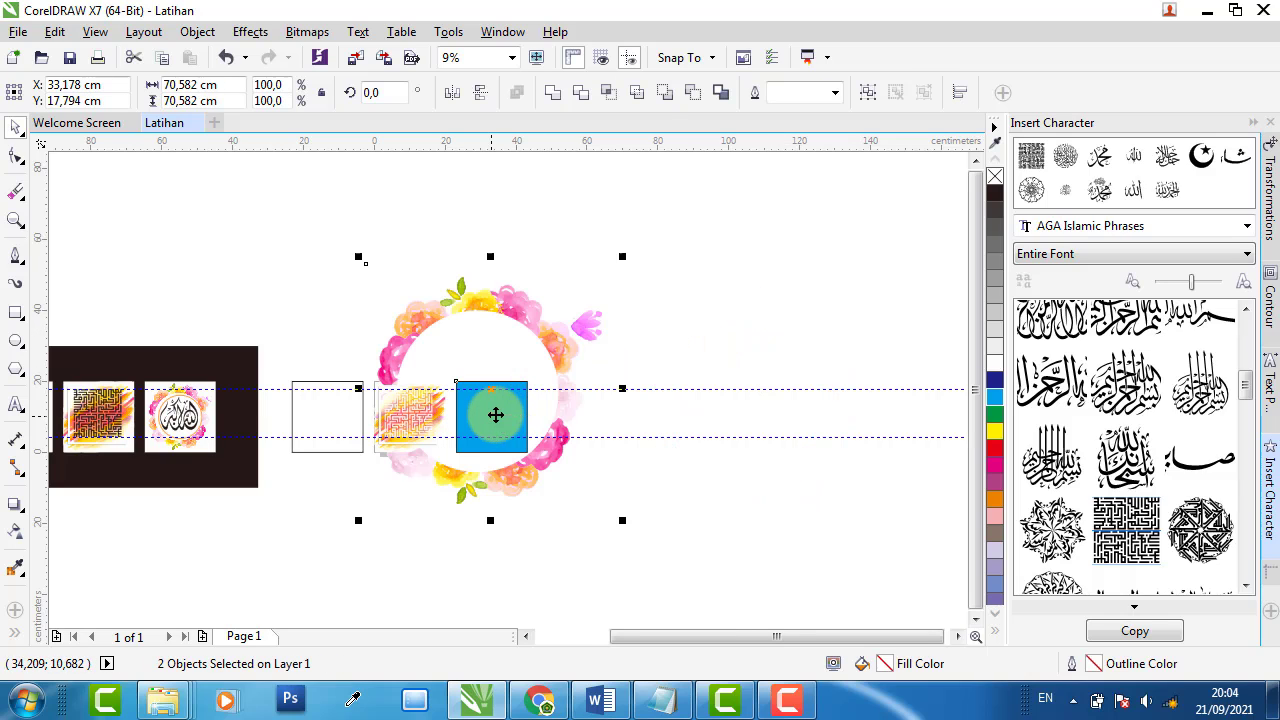
key("e")
left_click(760, 310)
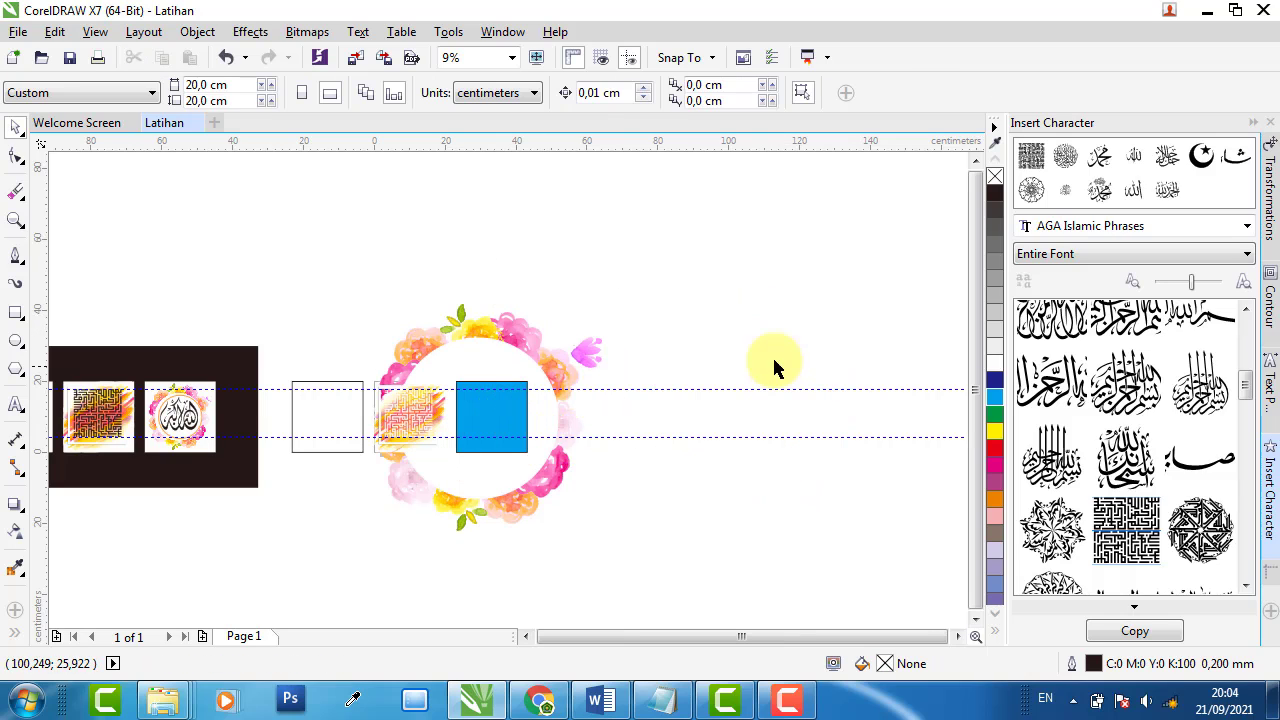
- Scale the floral wreath proportionally about its centre to about 28.1 cm
left_click(540, 360)
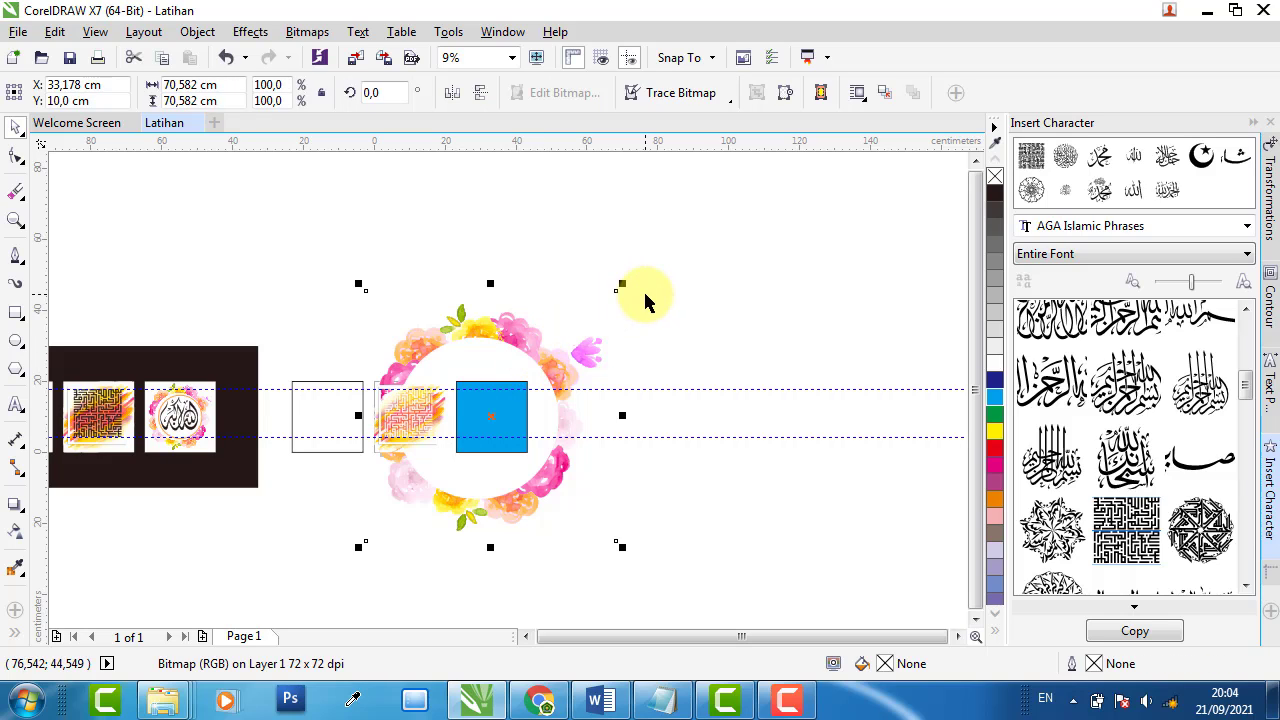
left_click_drag(621, 286, 574, 372)
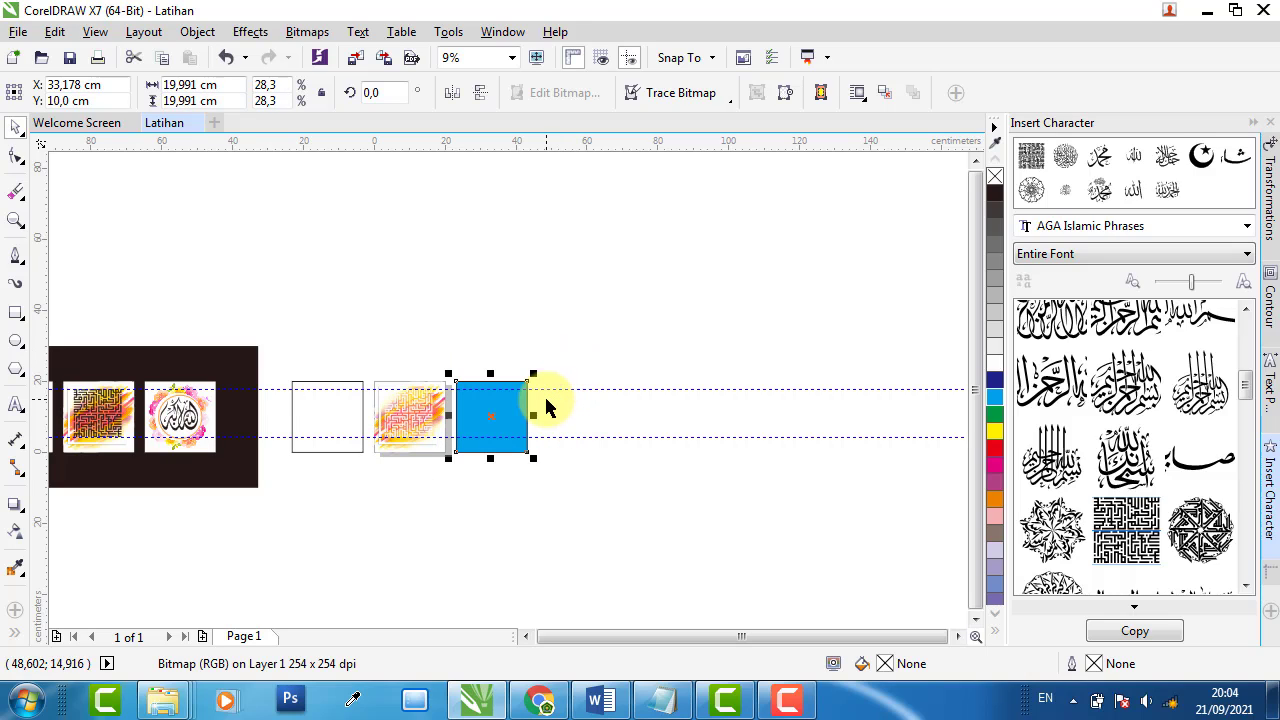
scroll(494, 408, "up", 3)
scroll(600, 343, "down", 2)
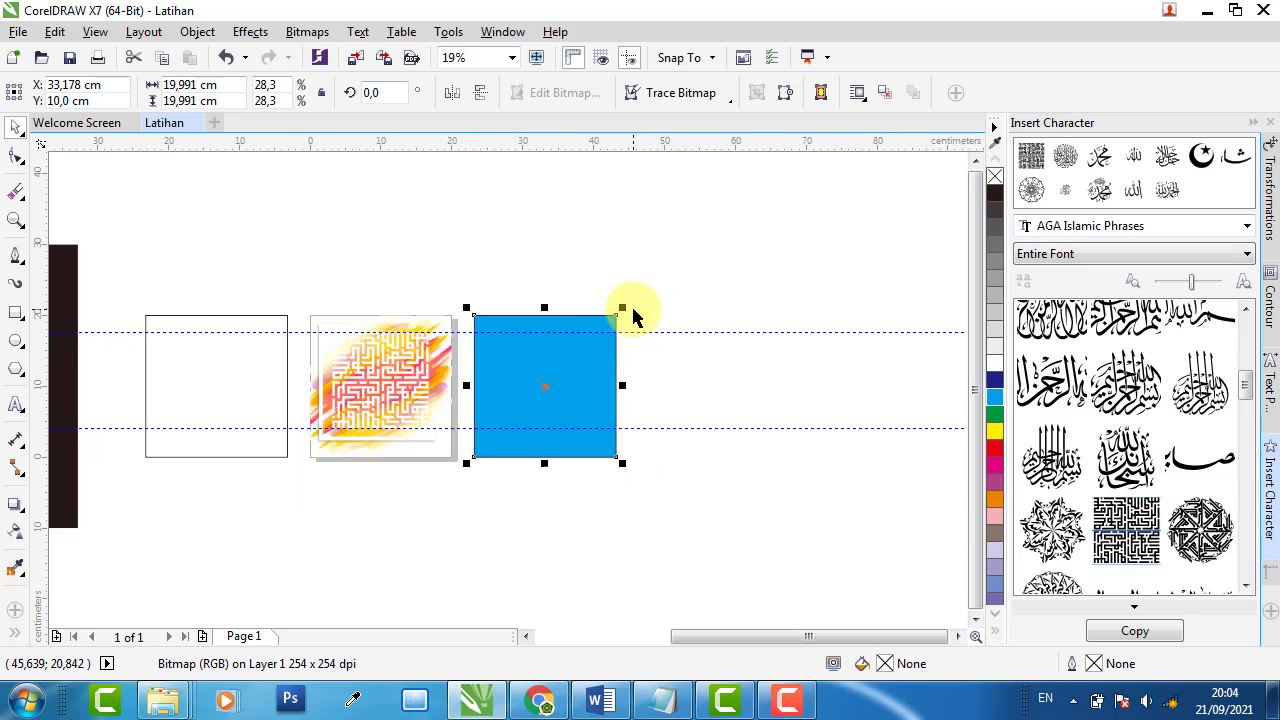
left_click_drag(630, 307, 656, 283)
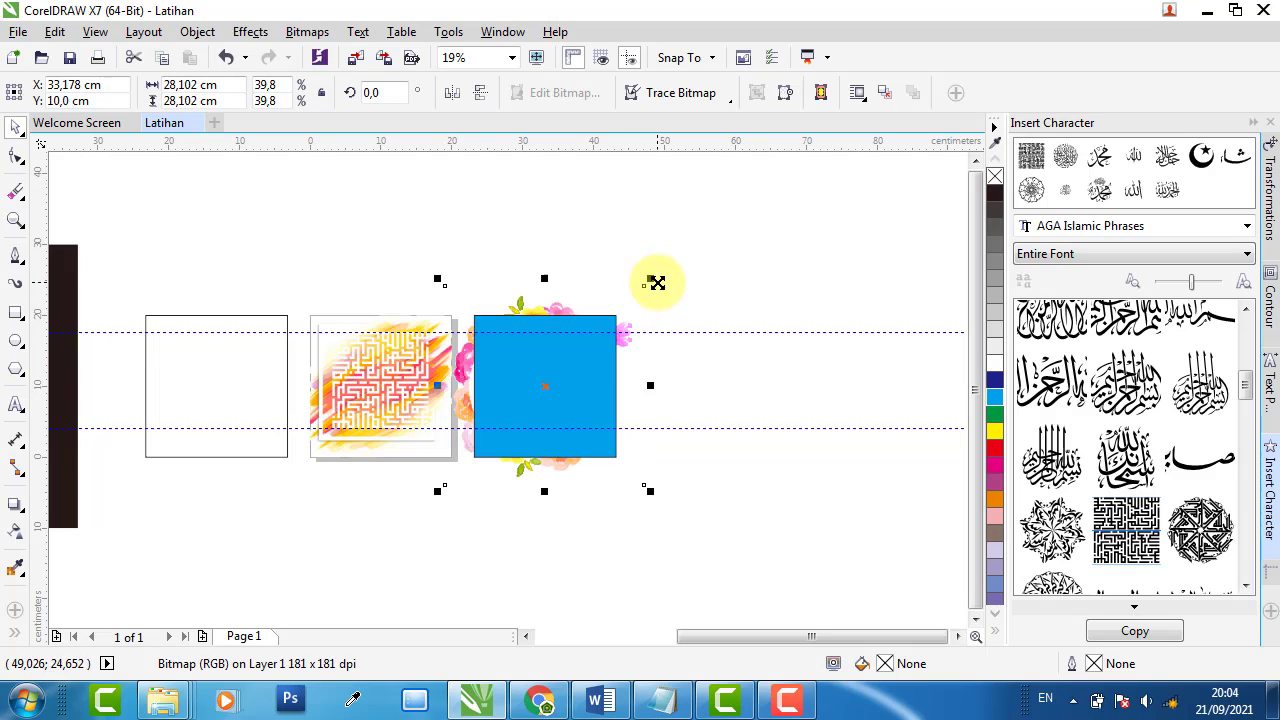
- Reorder the floral wreath so it lies in front of the blue square
right_click(628, 348)
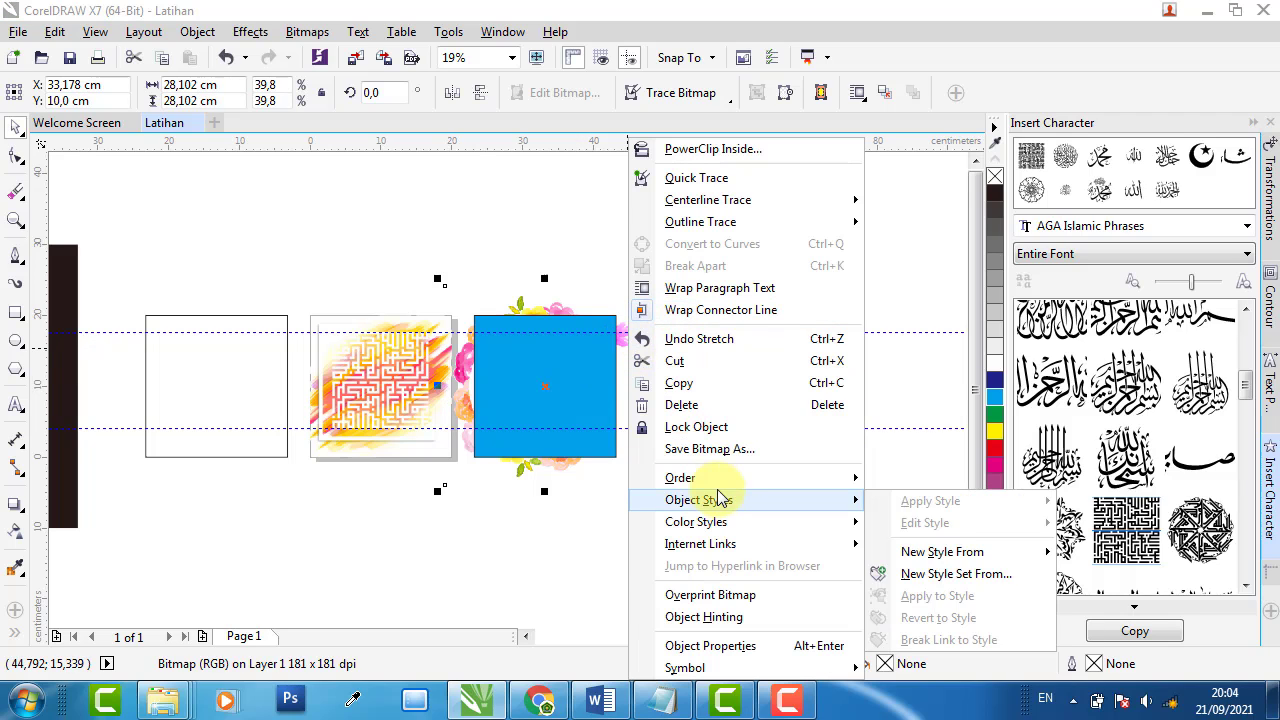
mouse_move(742, 482)
left_click(925, 616)
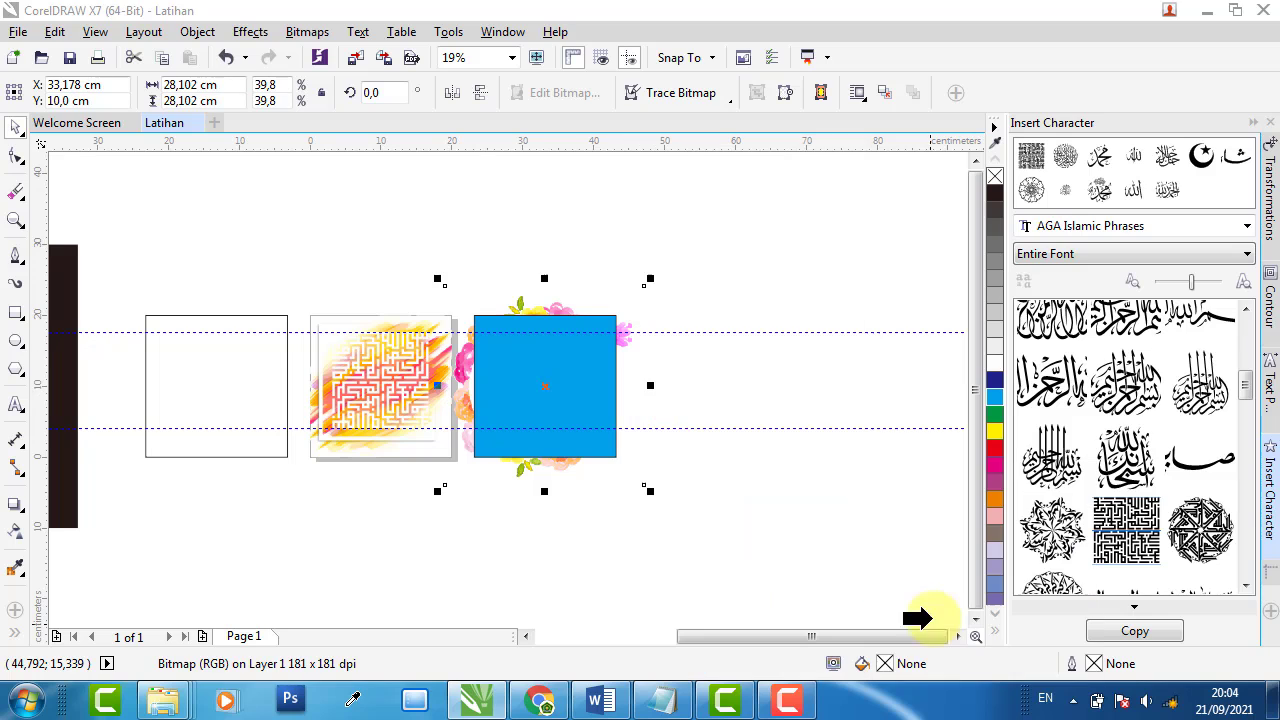
left_click(562, 401)
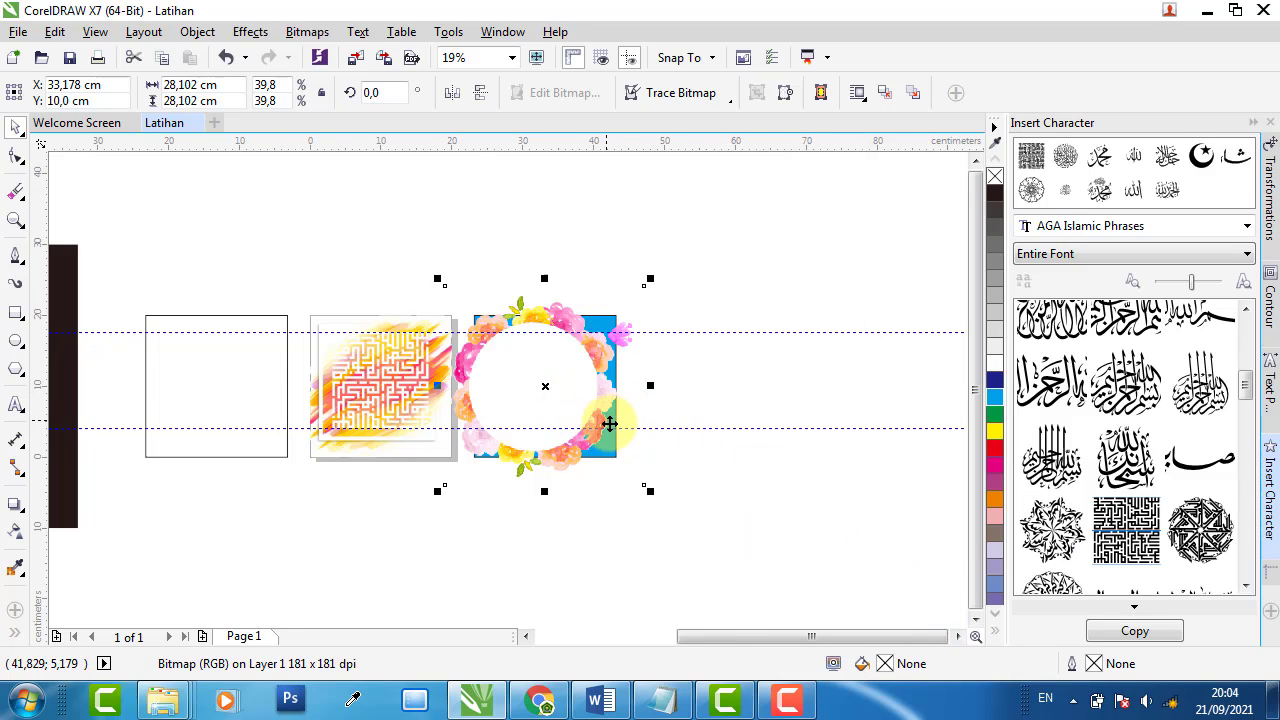
- Compare the wreath with the reference panel and scale it proportionally about its centre to about 21.1 cm
scroll(609, 424, "down", 4)
scroll(540, 420, "up", 2)
scroll(345, 415, "up", 3)
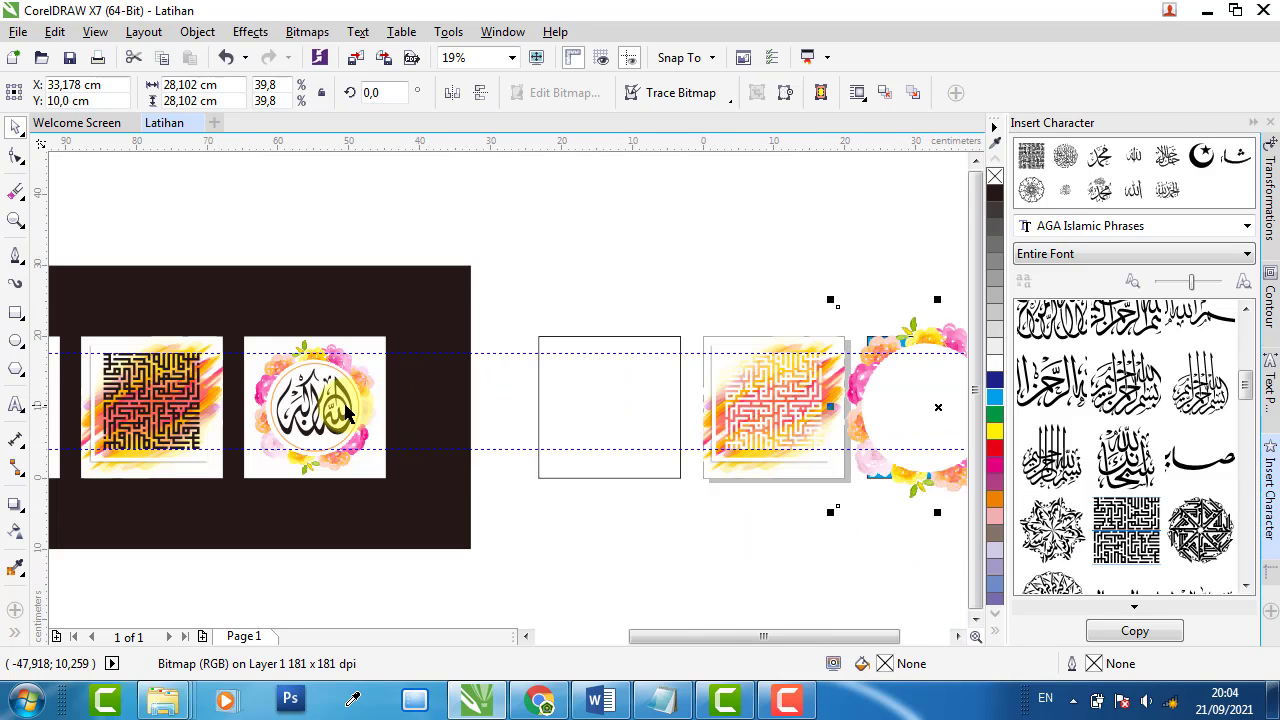
scroll(345, 415, "up", 1)
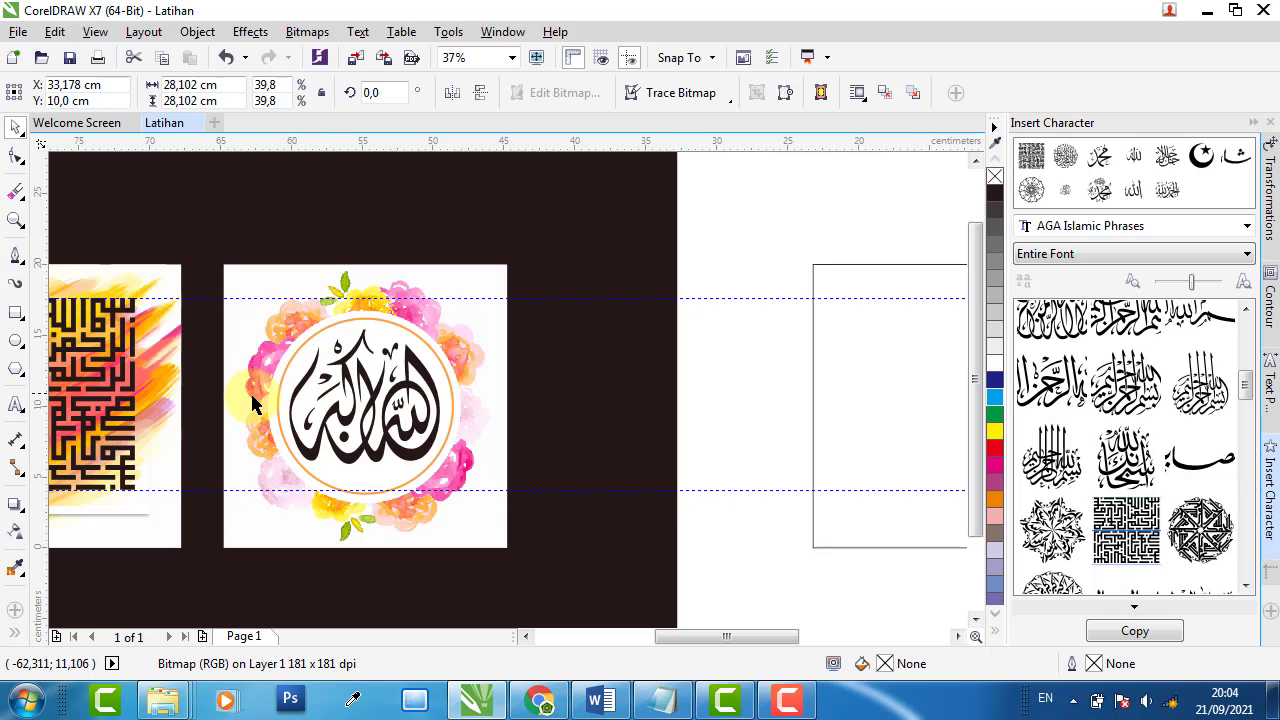
scroll(267, 397, "down", 4)
scroll(604, 397, "up", 3)
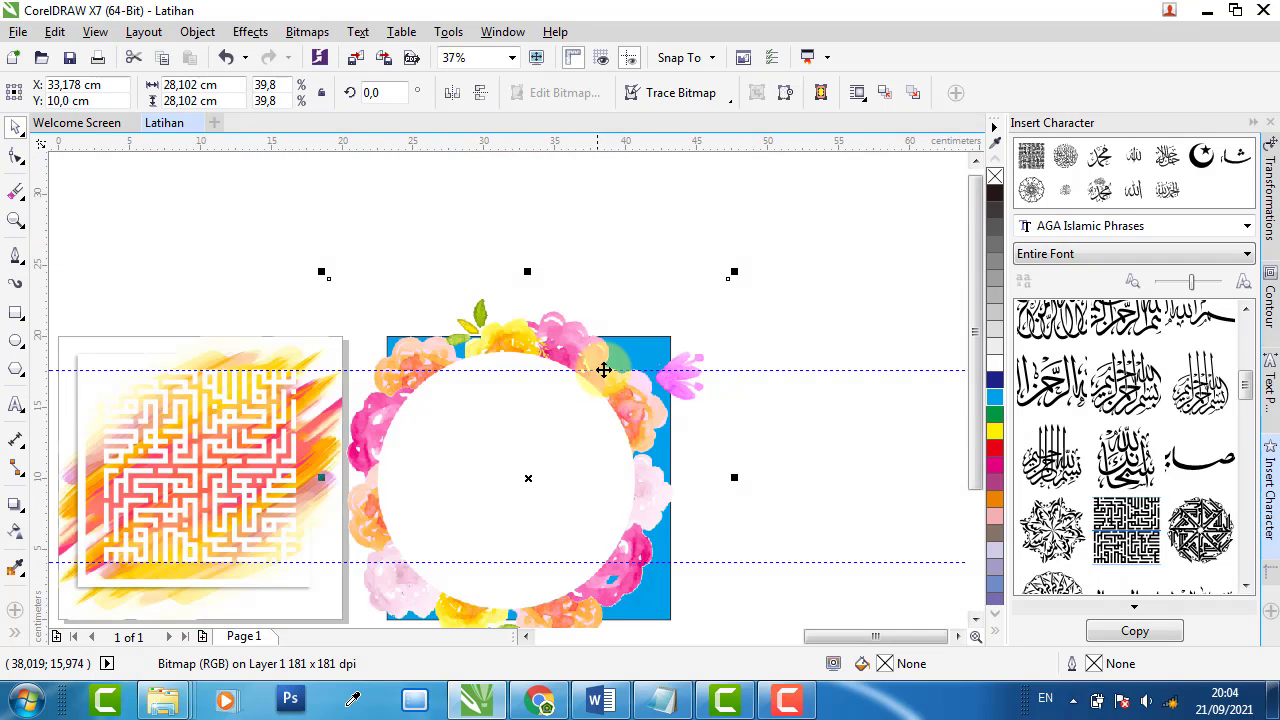
left_click_drag(840, 206, 741, 304)
scroll(663, 323, "down", 2)
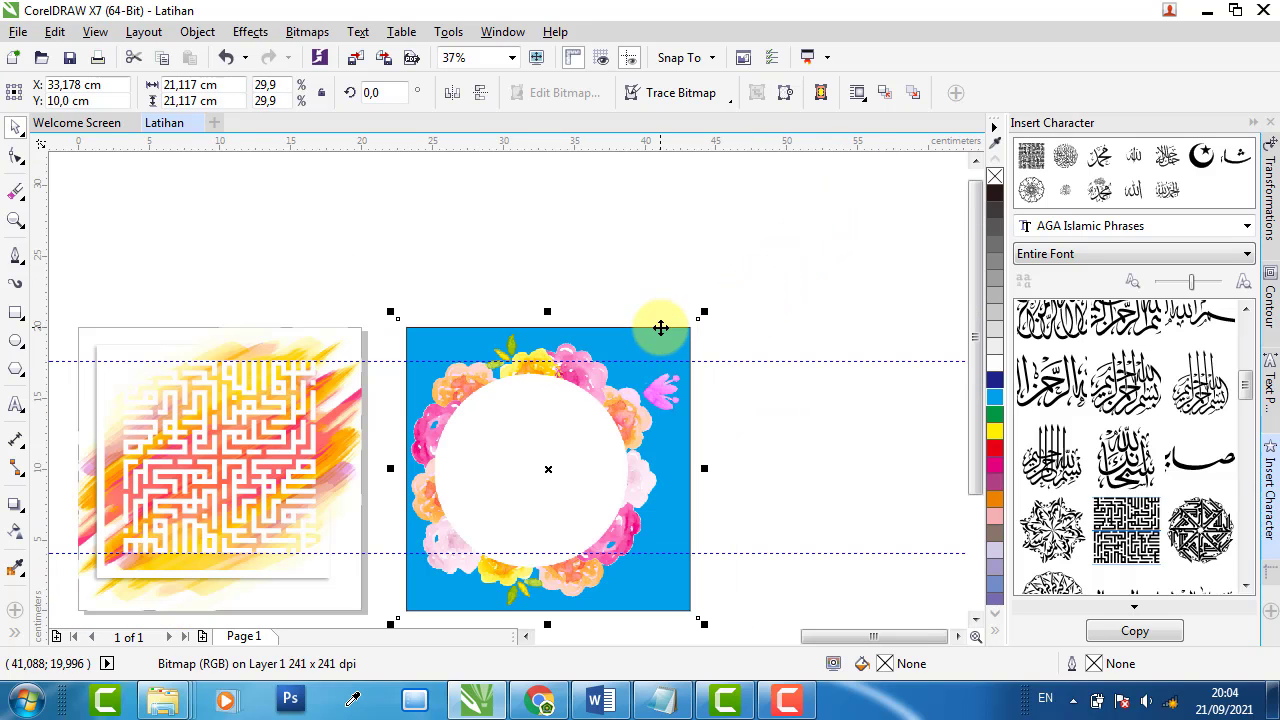
- Shift the wreath slightly right and down so its centre is at about X 33.28, Y 9.89 cm
scroll(680, 329, "up", 1)
scroll(600, 349, "down", 1)
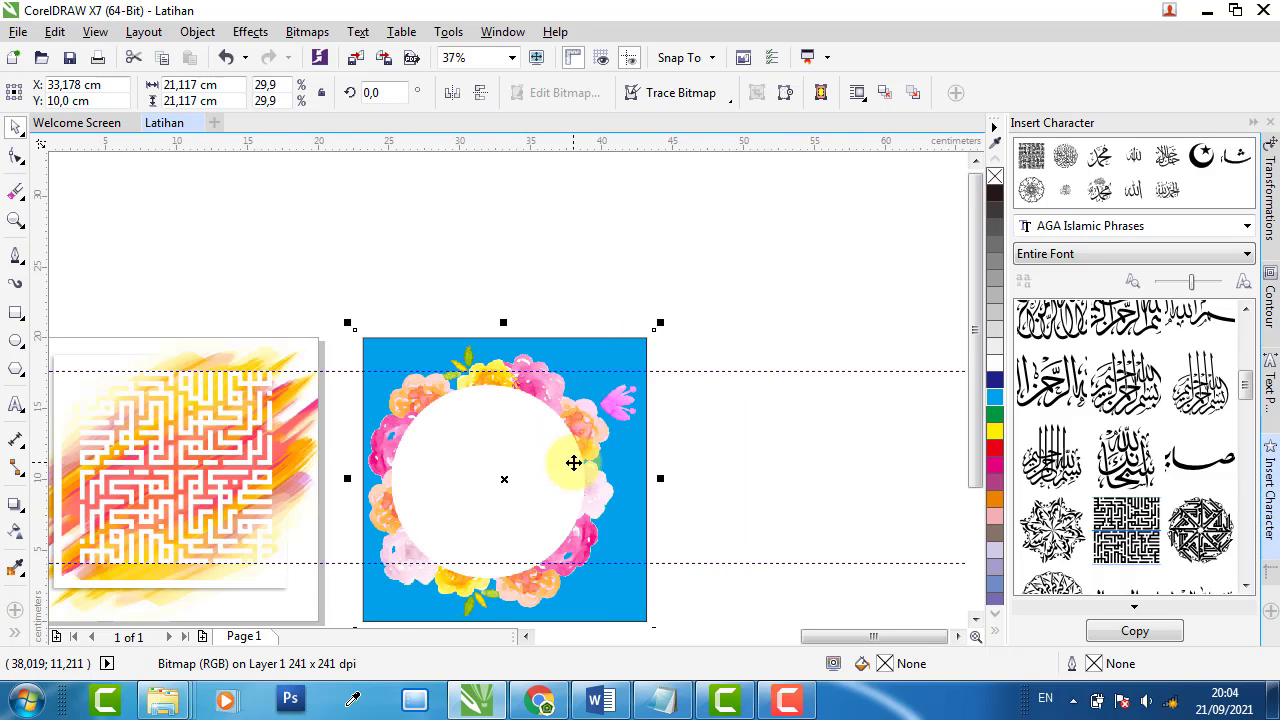
scroll(573, 462, "up", 1)
mouse_move(639, 475)
left_mouse_down()
mouse_move(657, 469)
mouse_move(627, 482)
left_mouse_up()
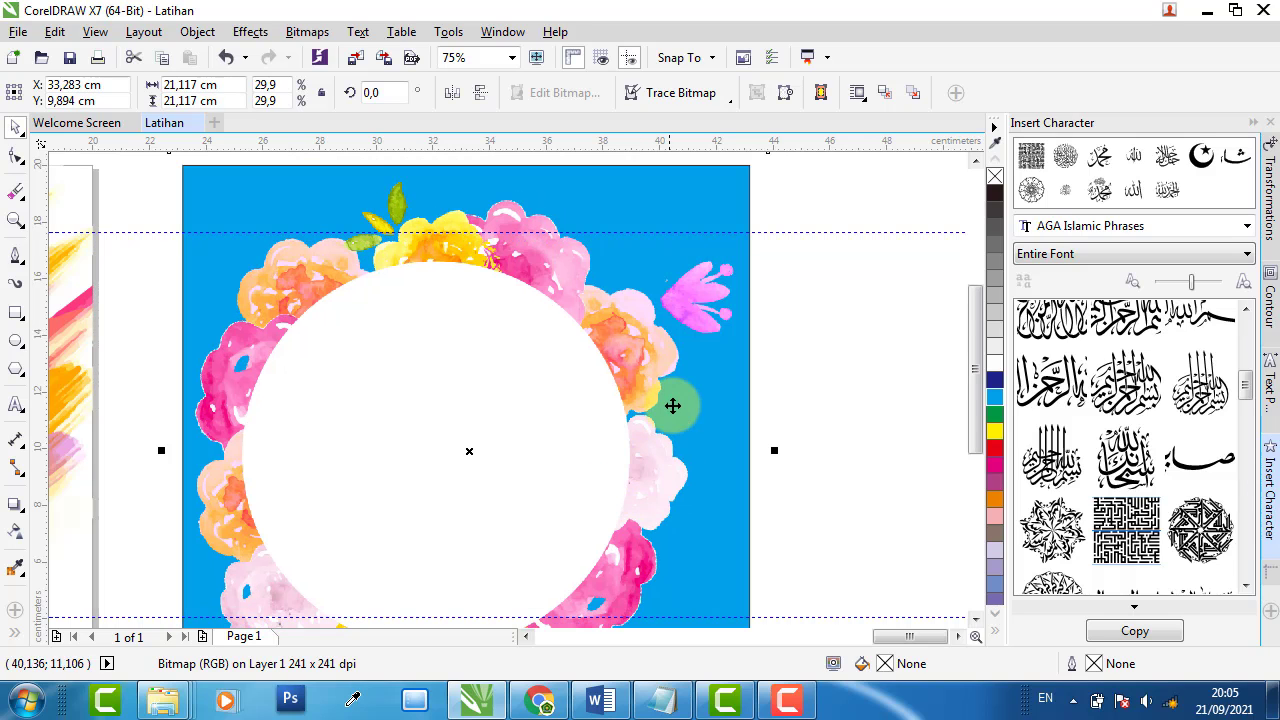
scroll(672, 405, "down", 1)
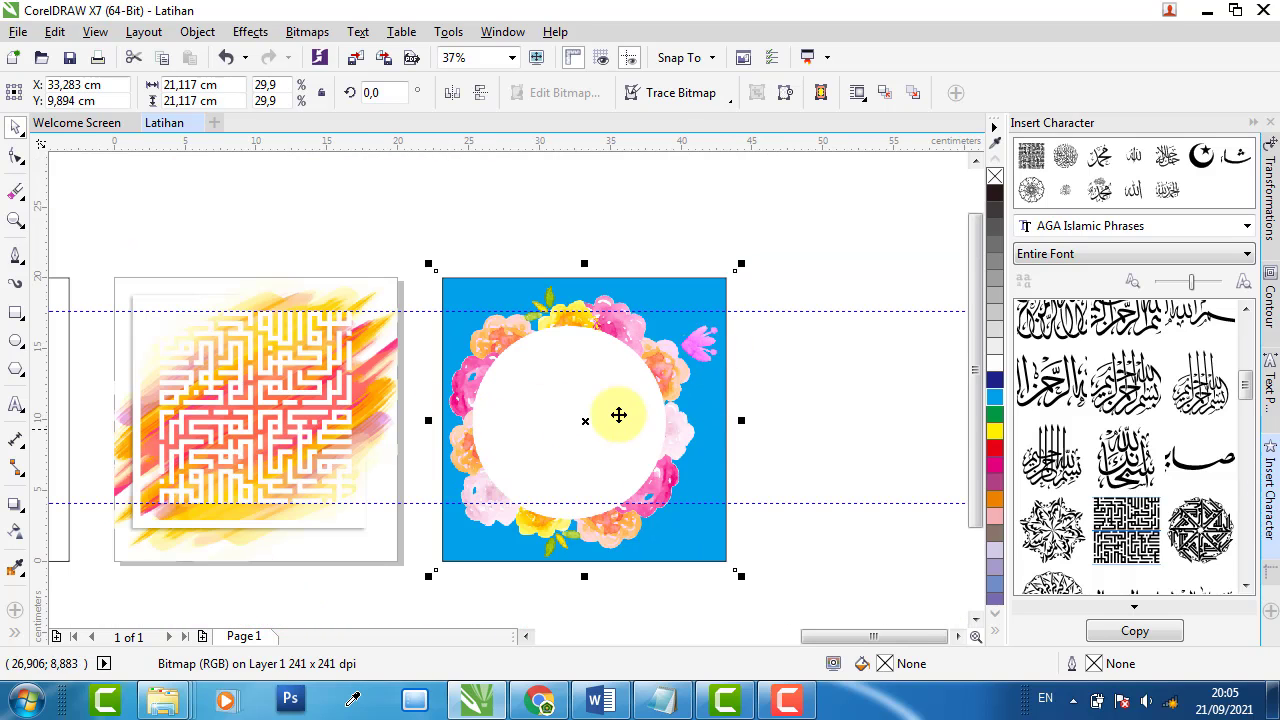
- Check the wreath against the reference panel and reduce it proportionally about its centre to about 20.16 cm
scroll(617, 414, "down", 3)
scroll(457, 423, "up", 2)
scroll(478, 428, "up", 3)
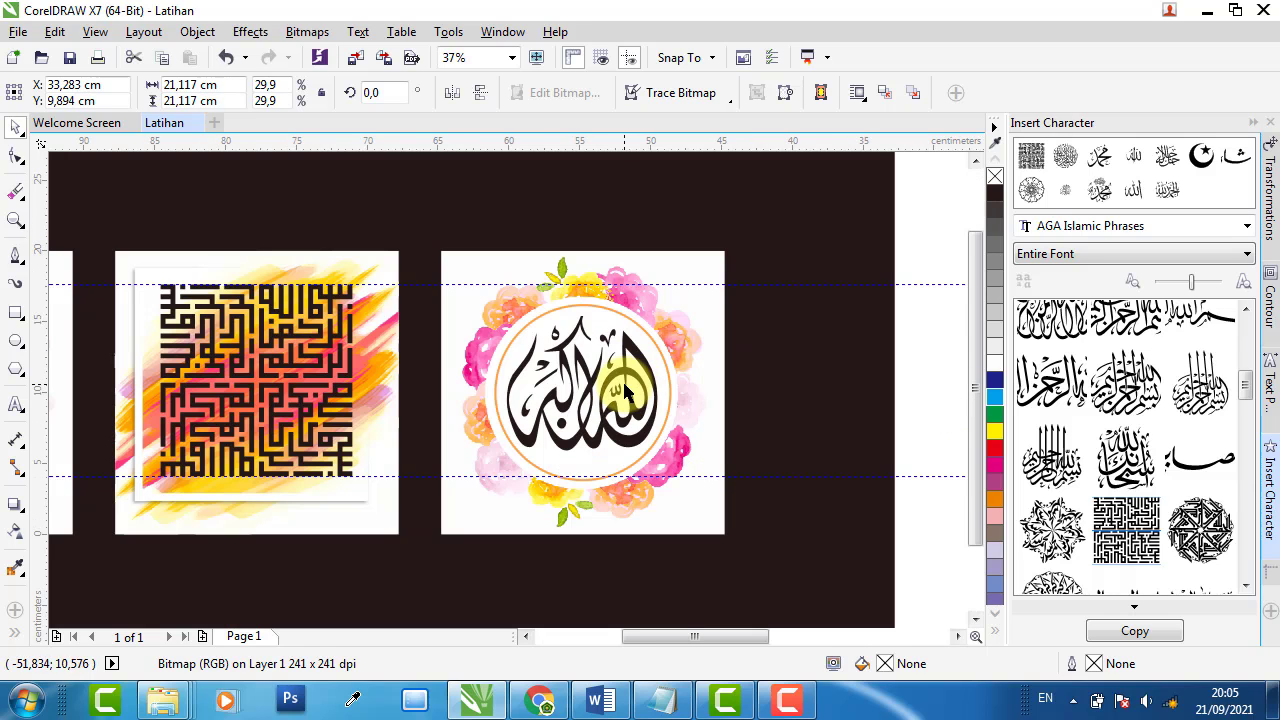
scroll(687, 383, "down", 2)
scroll(760, 370, "up", 2)
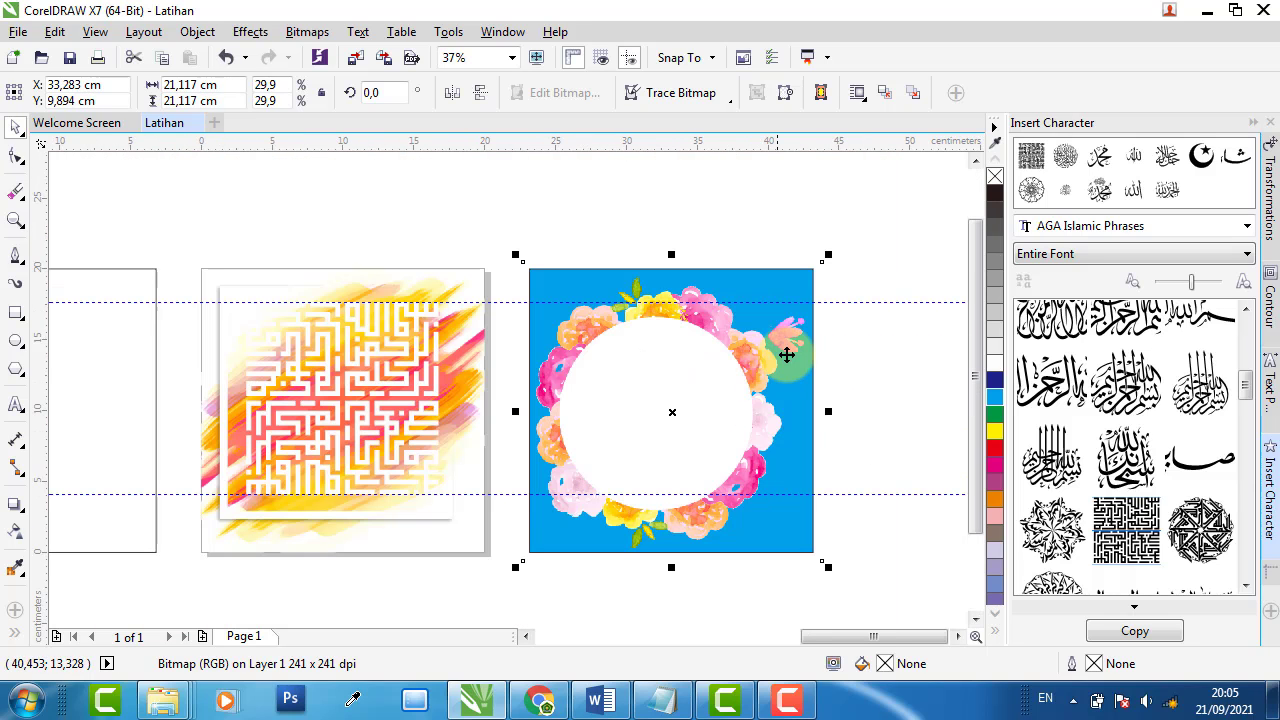
scroll(825, 268, "up", 1)
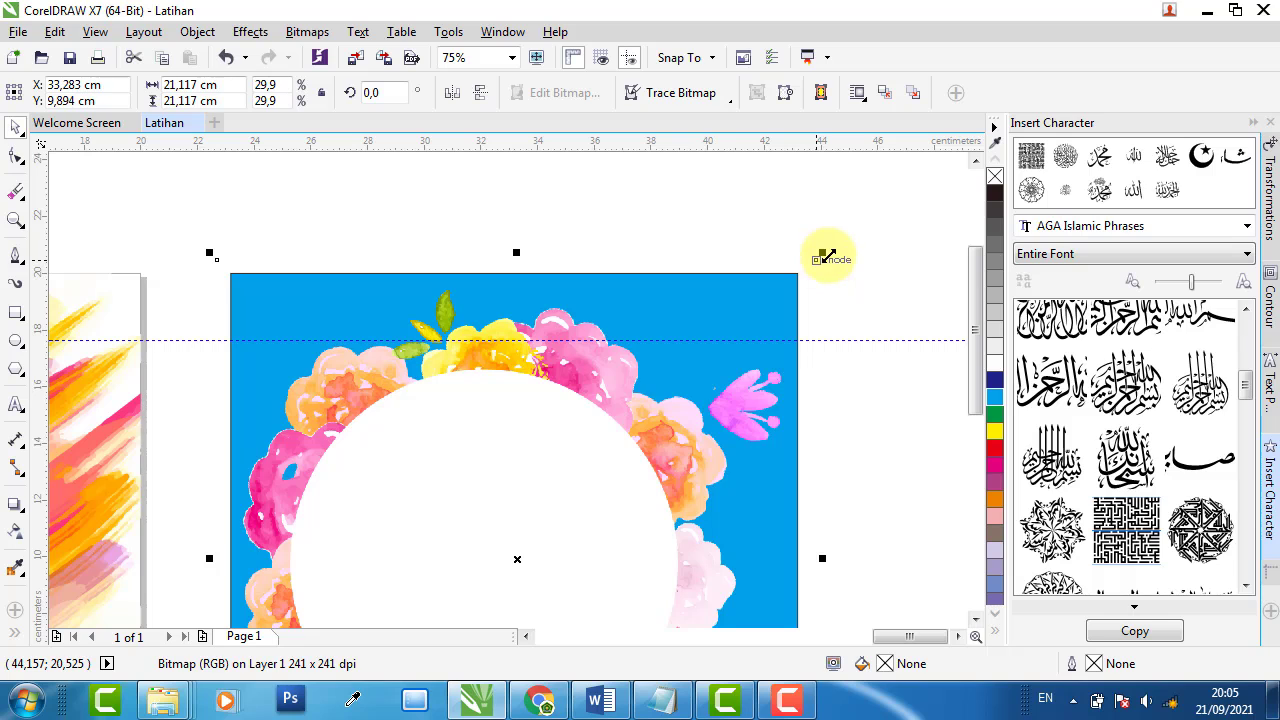
left_click_drag(822, 258, 816, 271)
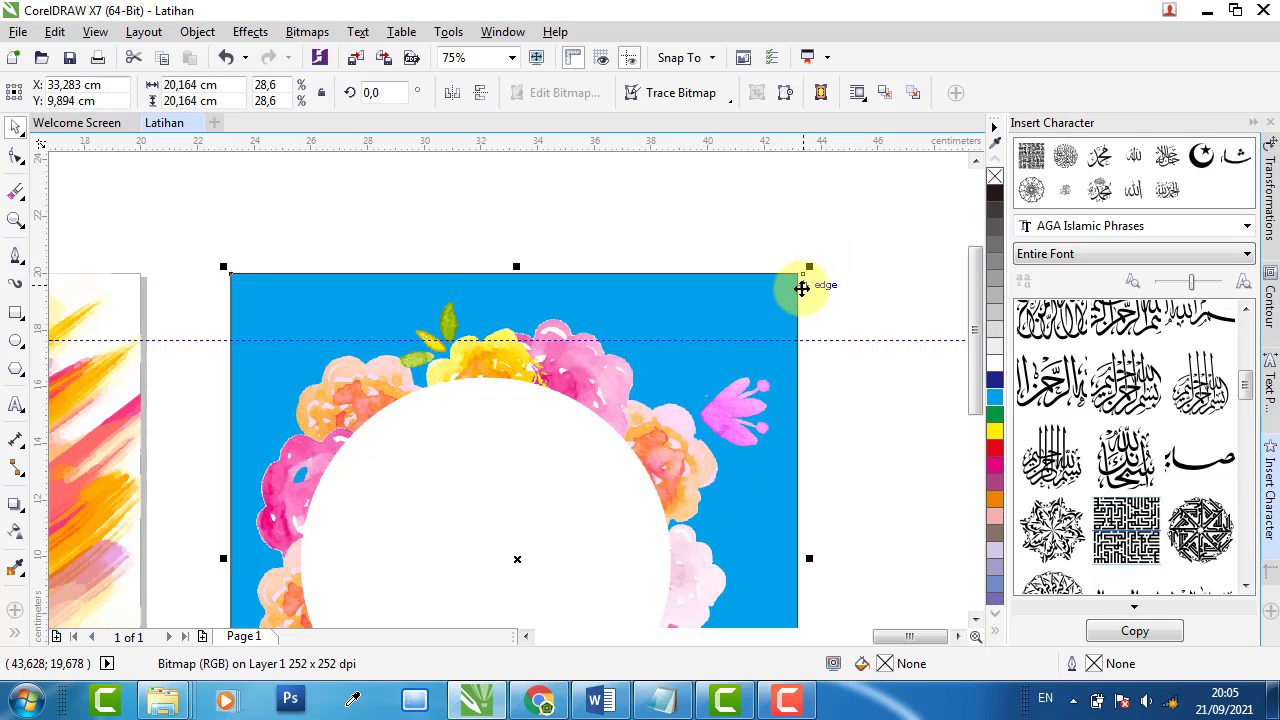
scroll(810, 287, "down", 2)
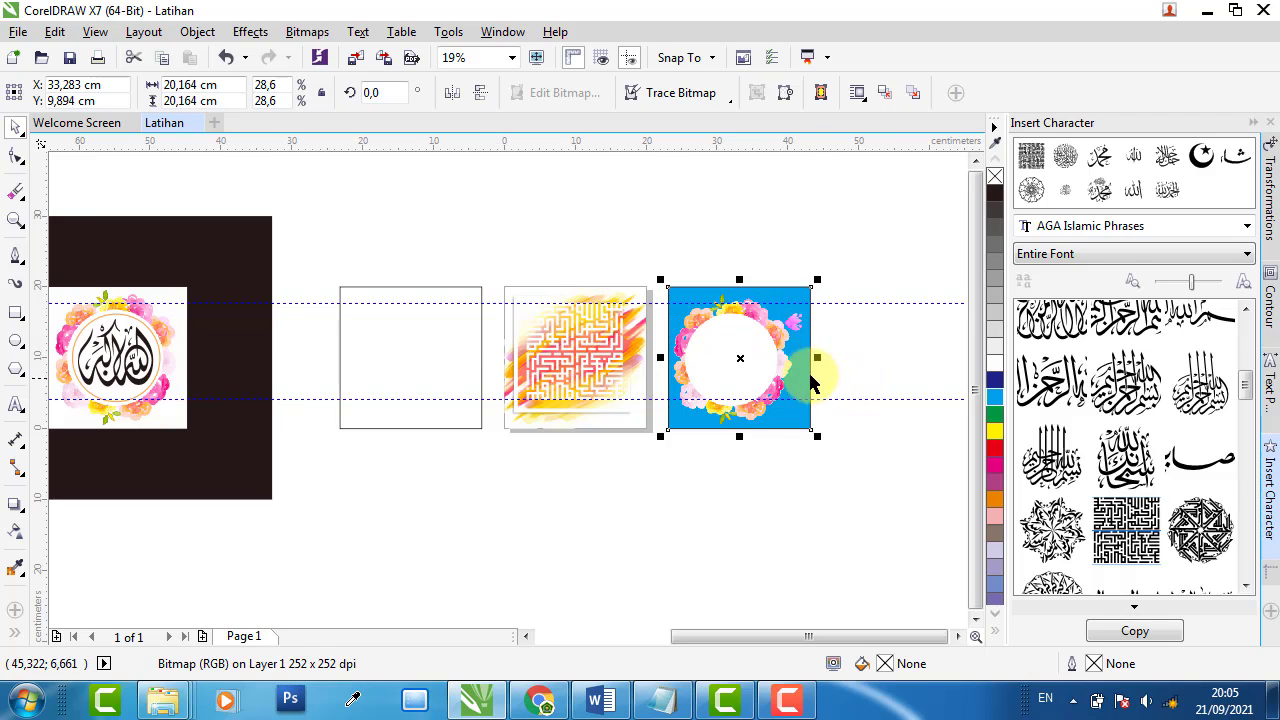
- Draw a closed Pen outline about 5.93 × 3.28 cm around the loose purple flower at the wreath's upper right
scroll(163, 337, "up", 1)
scroll(163, 337, "up", 1)
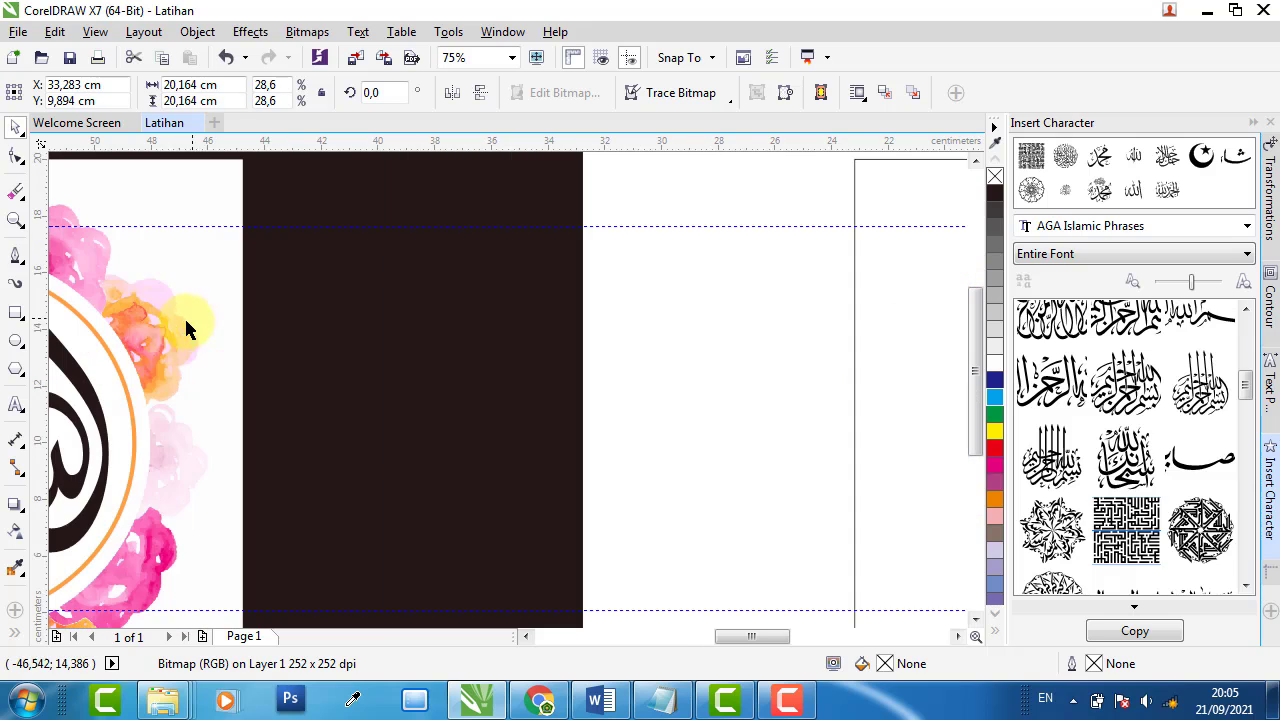
scroll(196, 307, "down", 3)
scroll(509, 329, "up", 1)
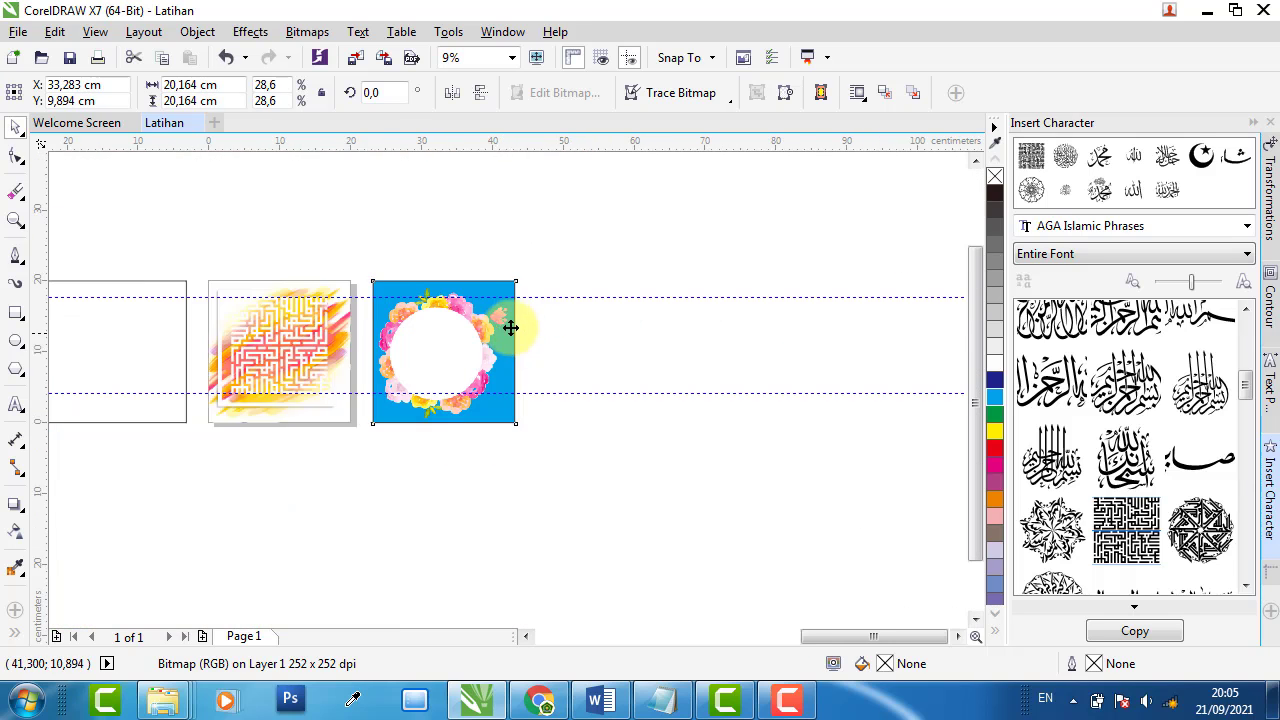
scroll(494, 291, "up", 1)
scroll(496, 291, "up", 2)
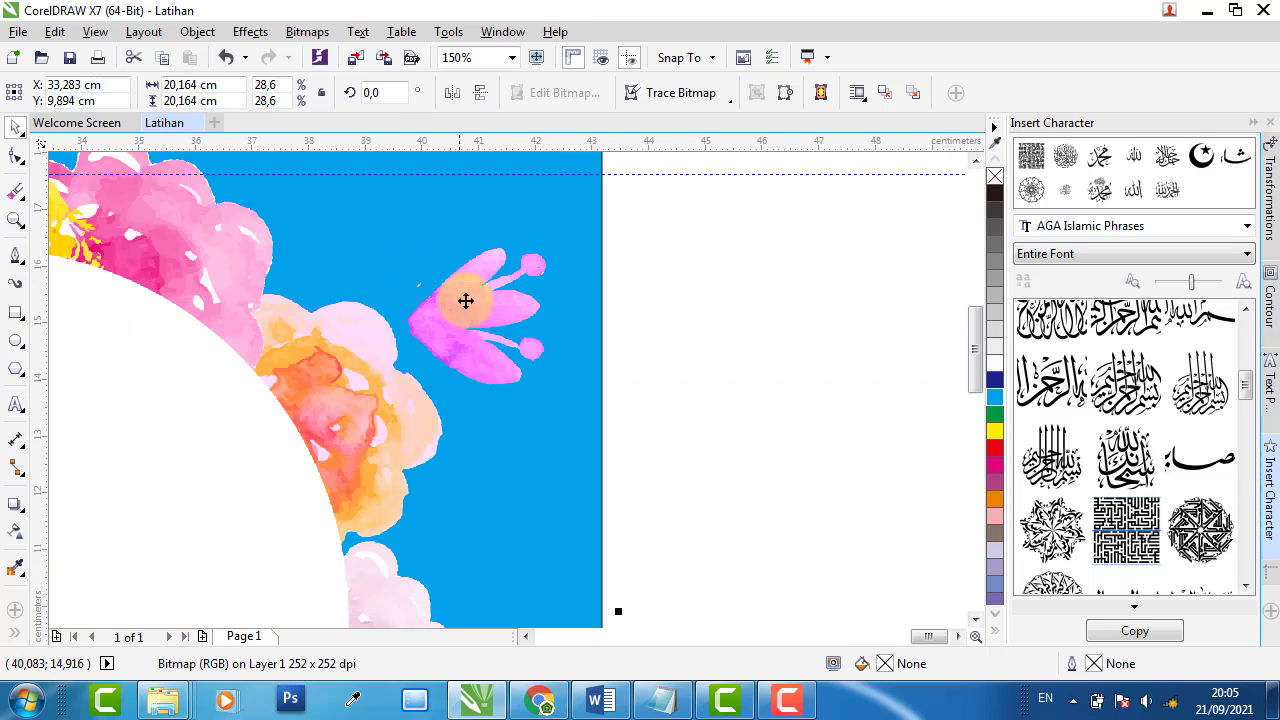
left_click(17, 256)
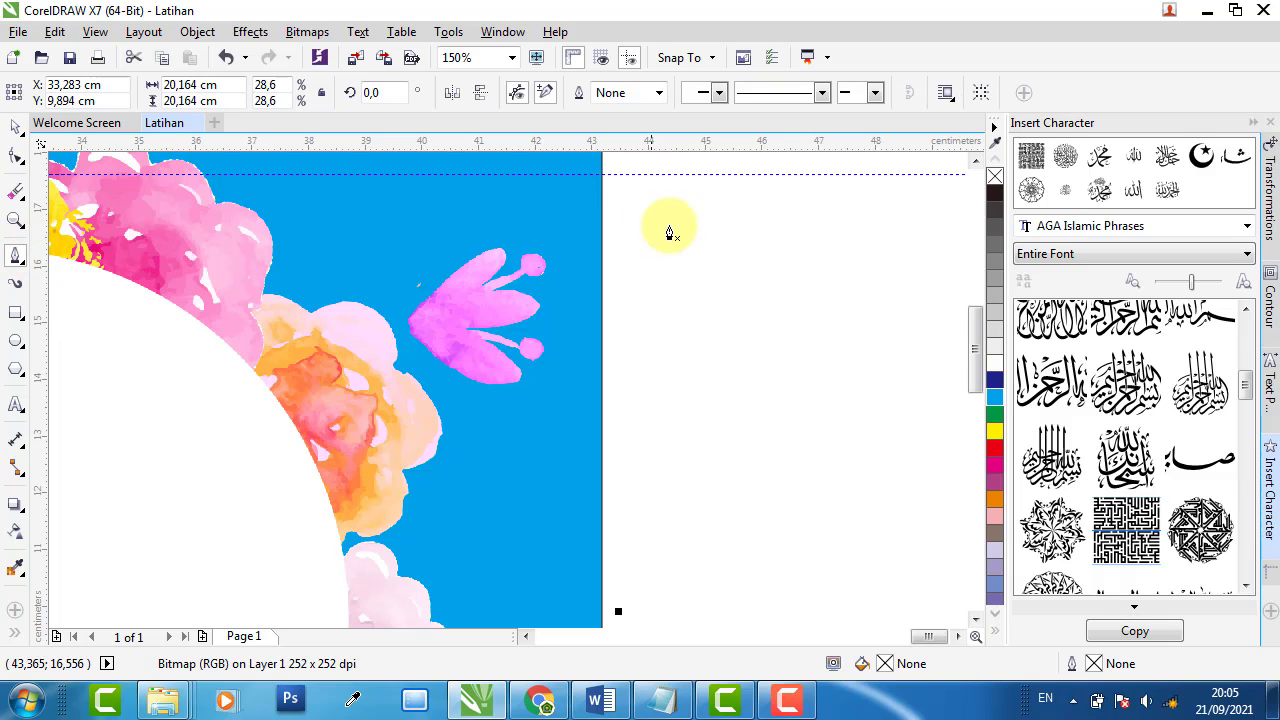
left_click(492, 229)
left_click(412, 221)
left_click(398, 306)
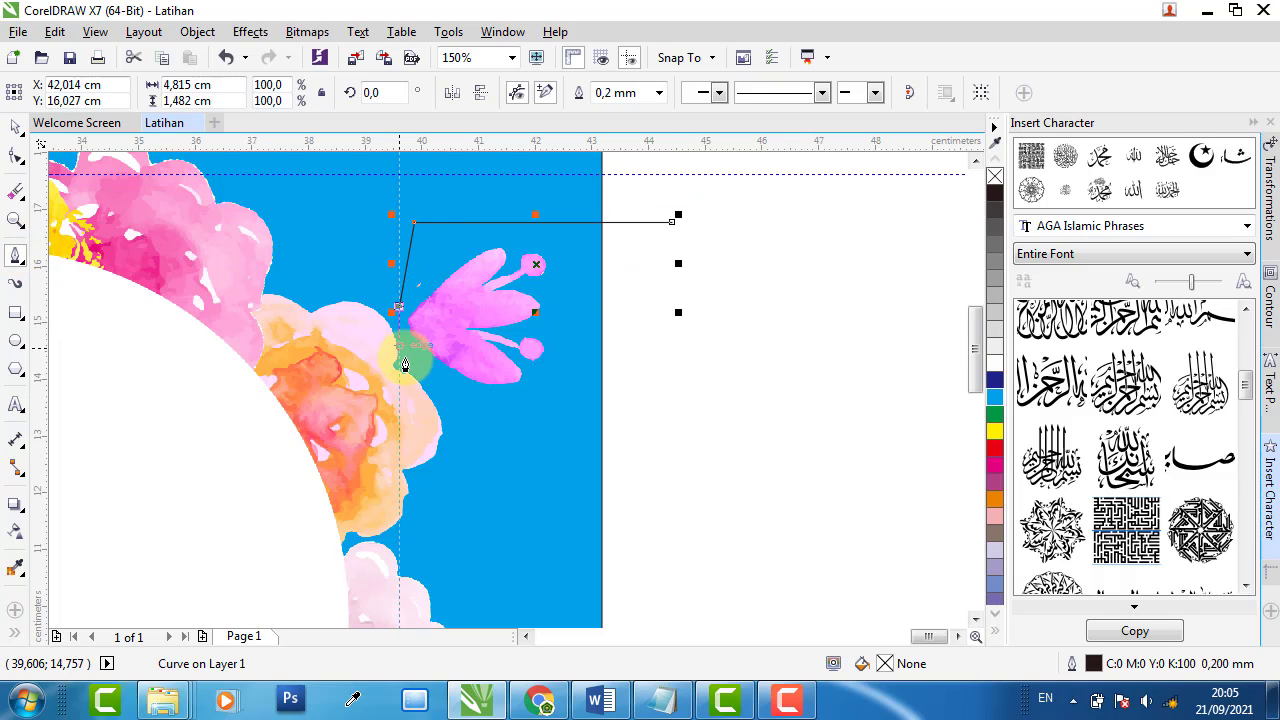
left_click_drag(428, 381, 443, 394)
left_click(591, 409)
left_click_drag(735, 315, 741, 332)
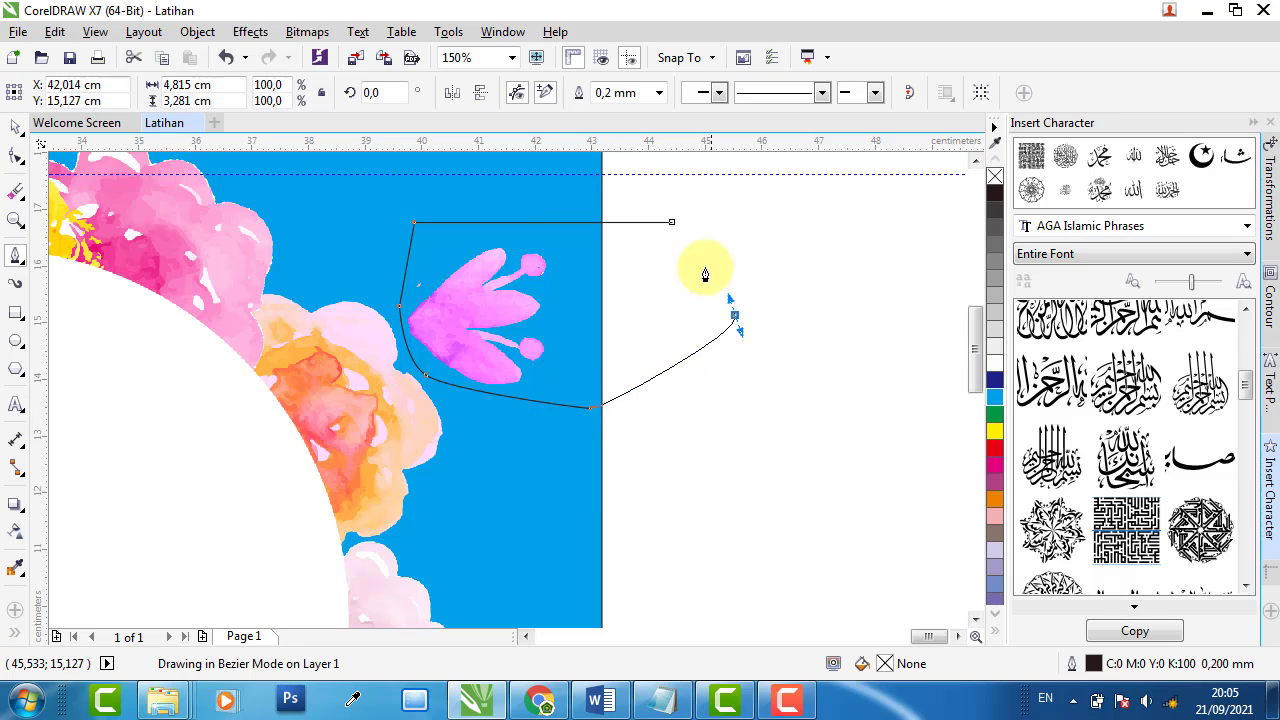
left_click(672, 224)
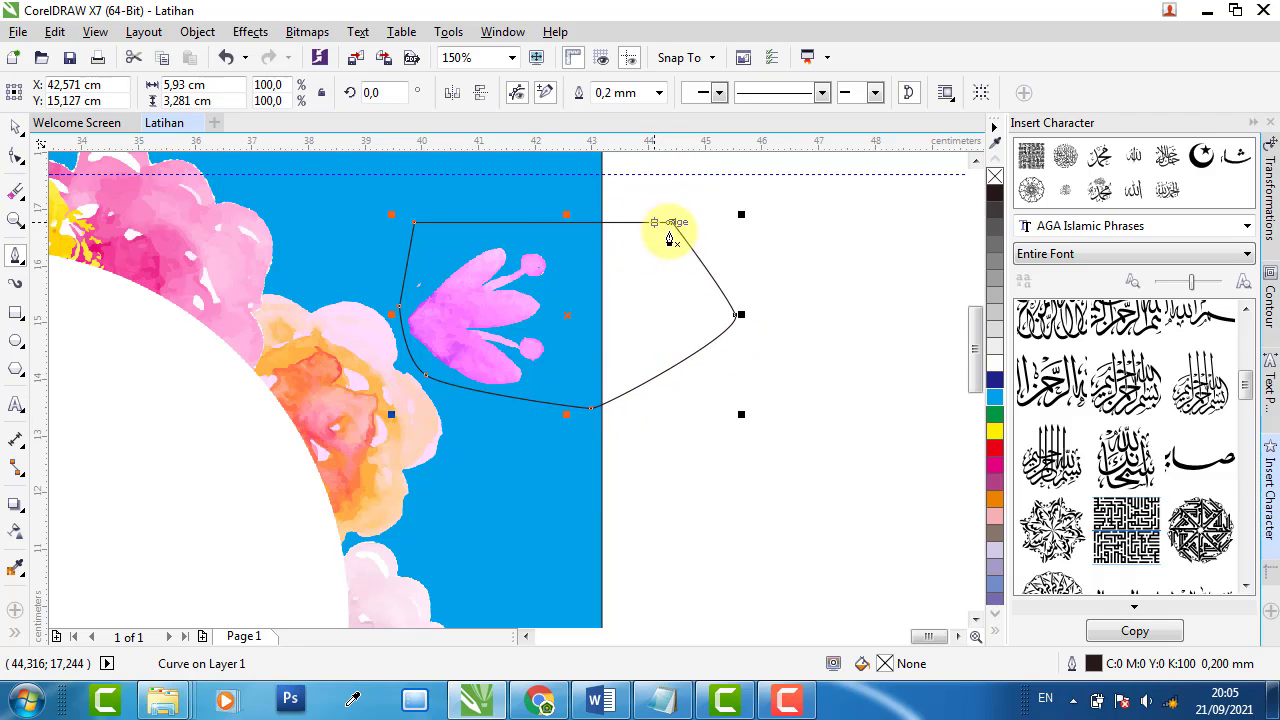
left_click(15, 126)
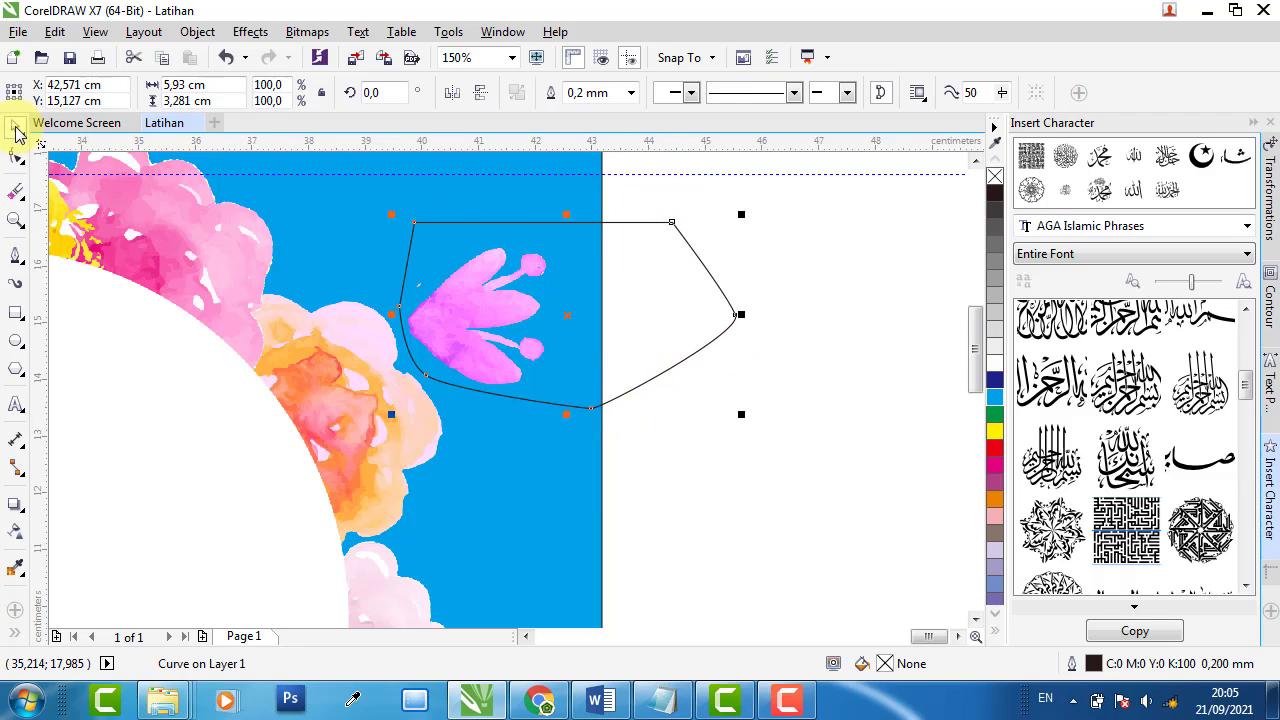
- Cut the loose purple flower out of the wreath bitmap by subtracting the drawn outline with Back Minus Front
left_click(651, 317)
left_click(331, 433)
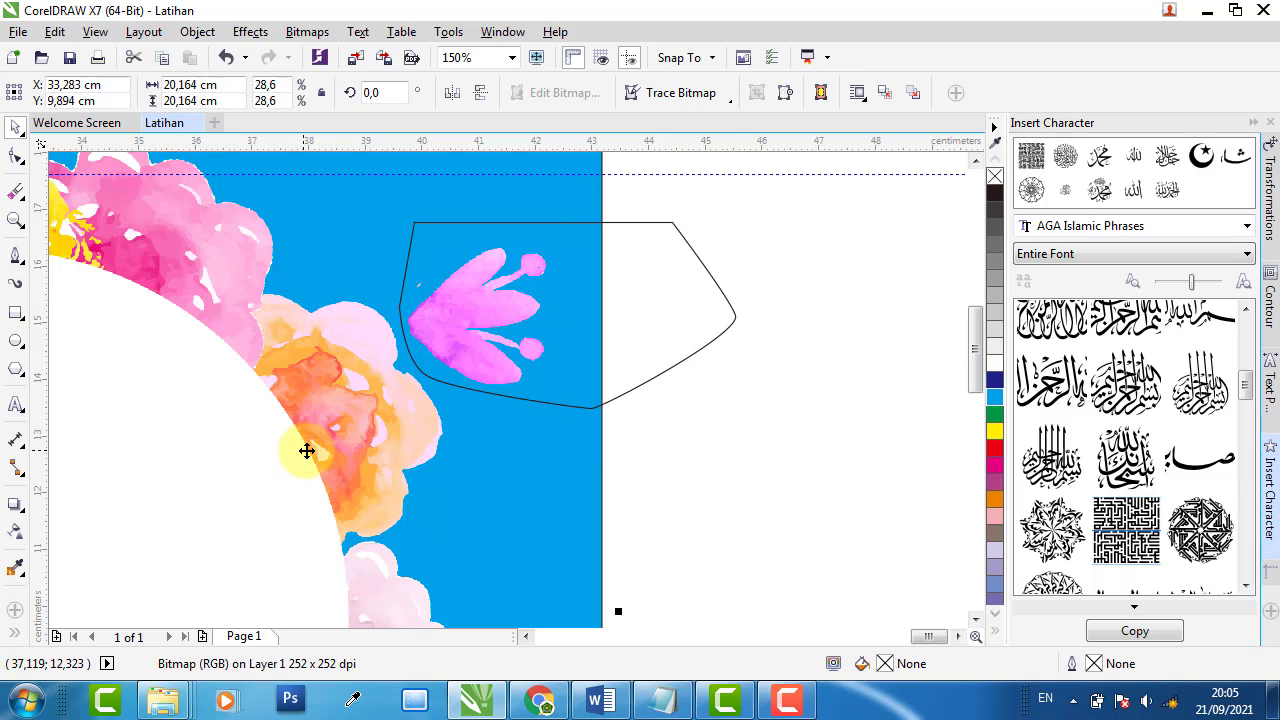
scroll(306, 449, "down", 2)
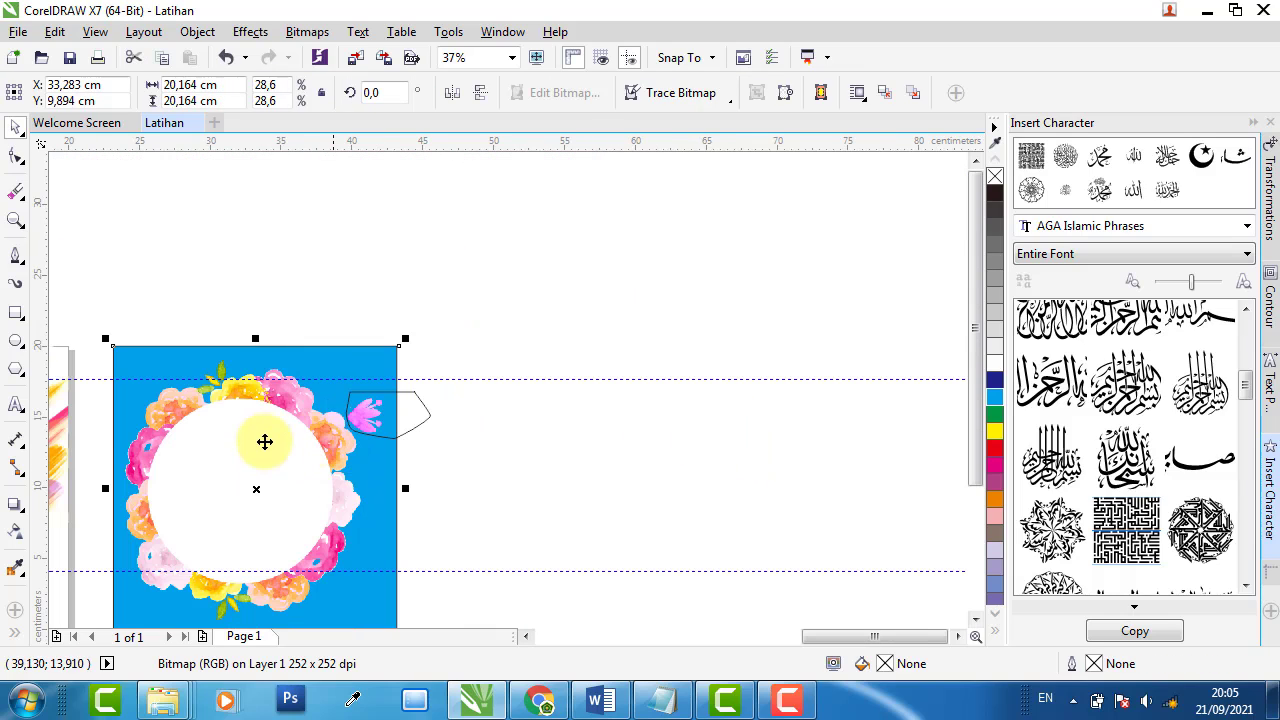
left_click(418, 418, "shift")
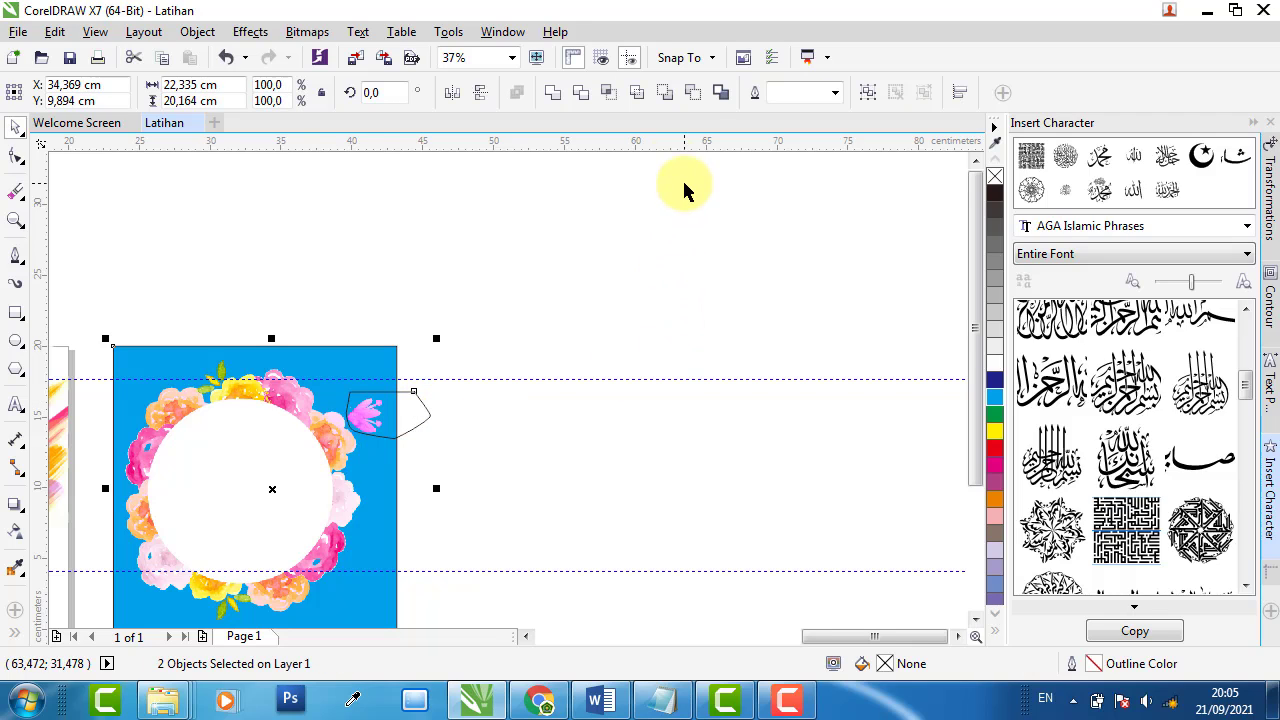
left_click(698, 95)
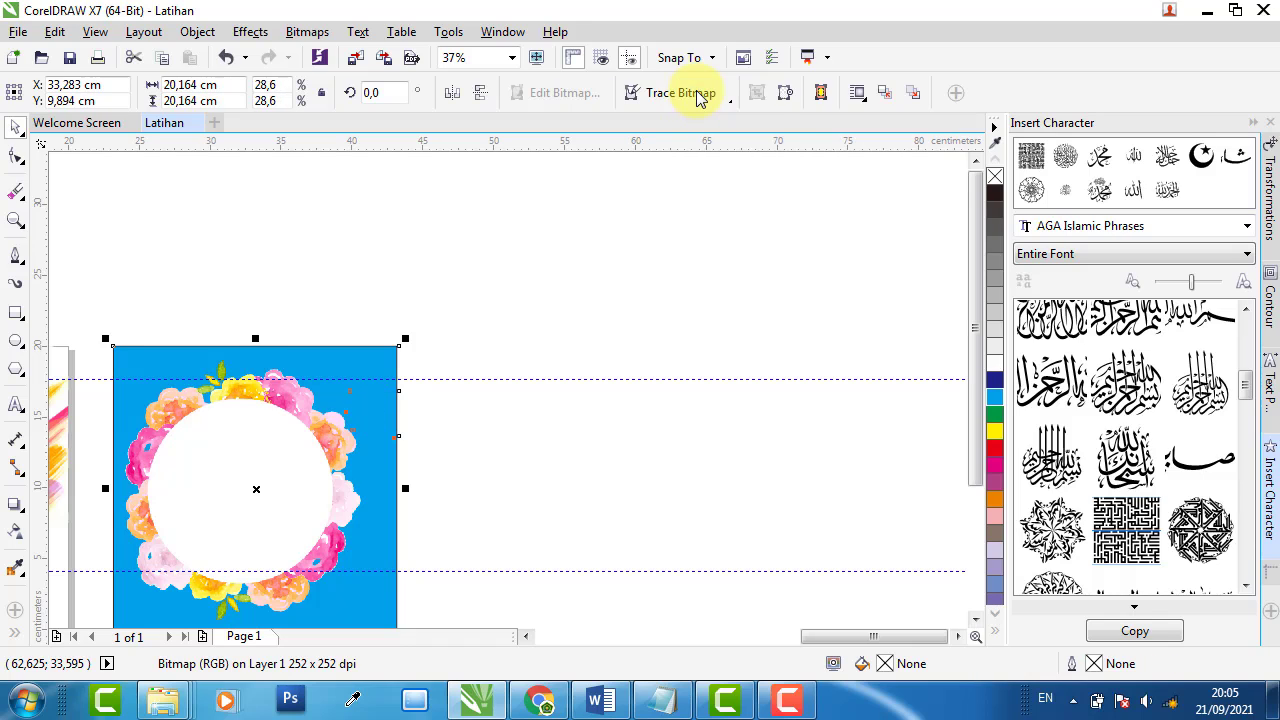
left_click(538, 295)
- Try to enlarge the floral wreath proportionally from its upper-right corner to about 22.07 cm
left_click(333, 460)
scroll(337, 449, "down", 1)
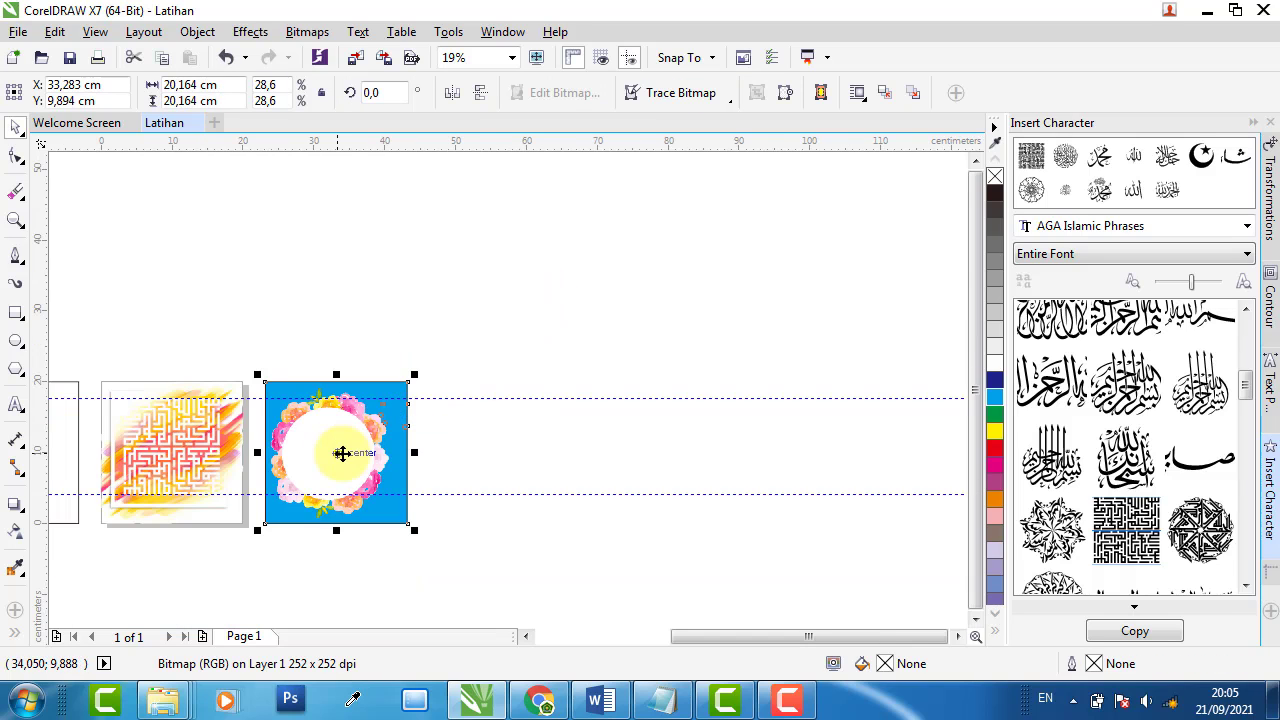
scroll(380, 426, "up", 2)
scroll(477, 318, "down", 1)
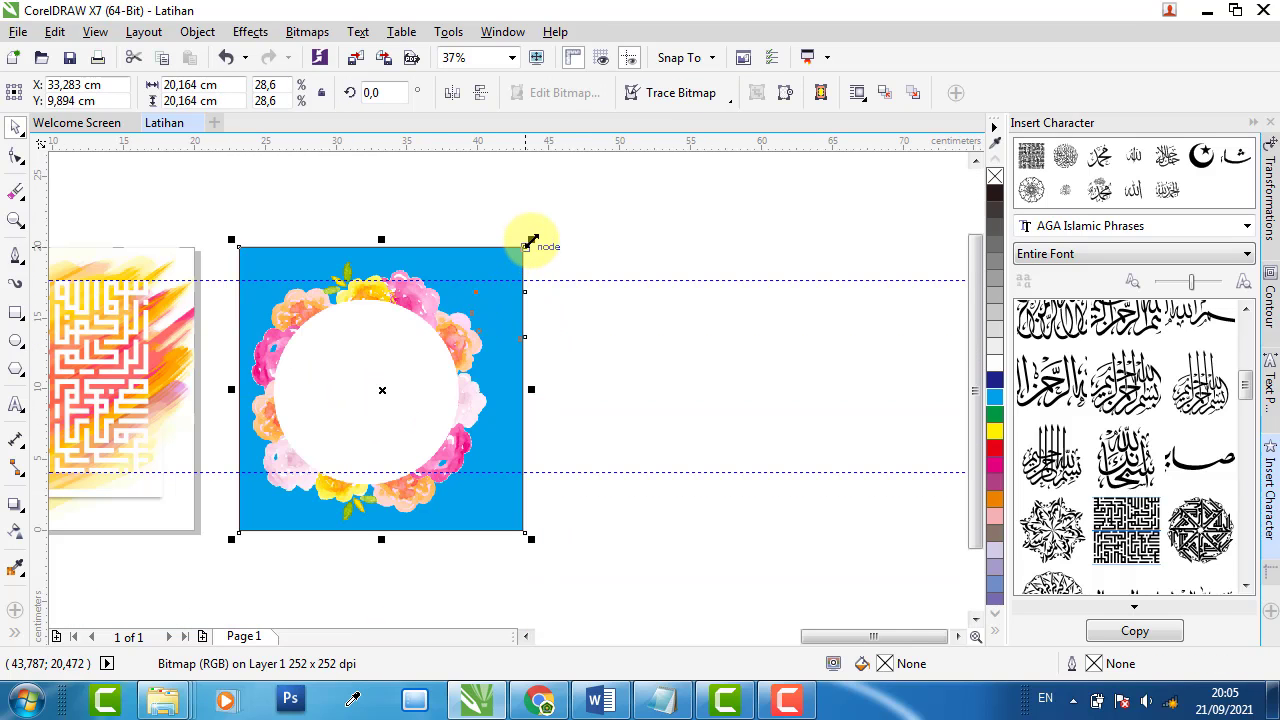
left_click_drag(530, 243, 559, 208)
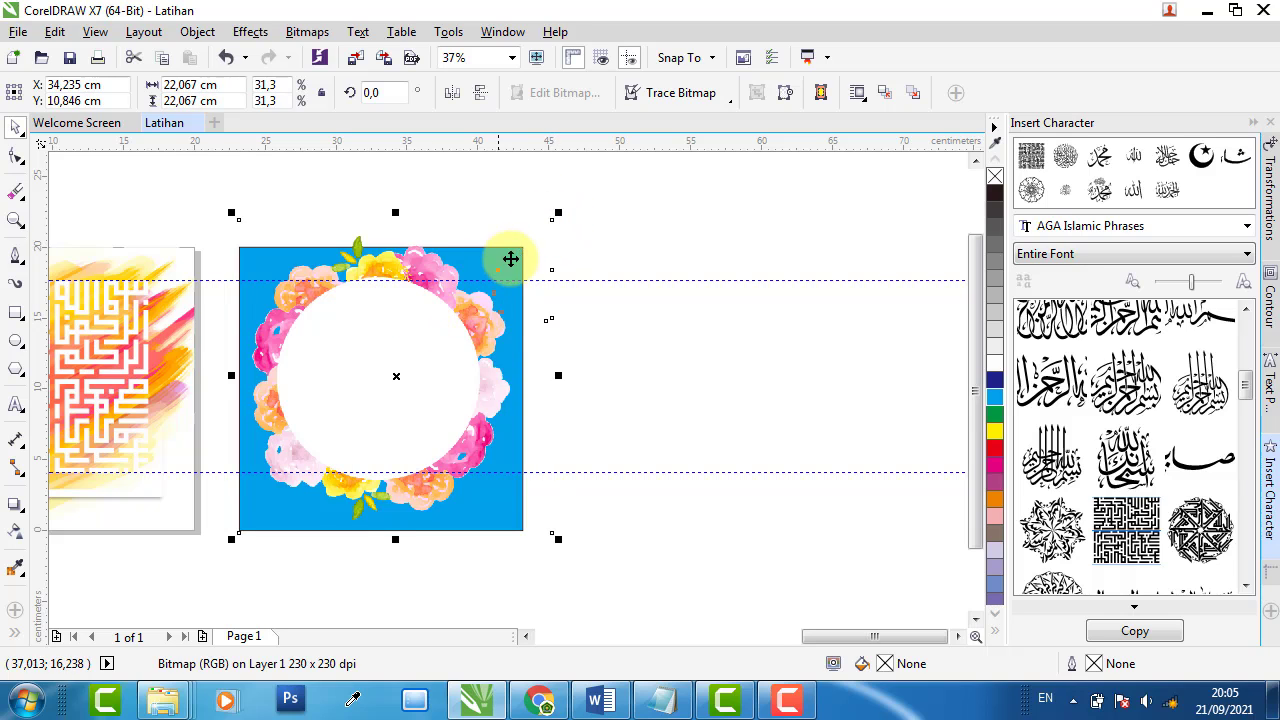
key("ctrl+z")
- Shift the wreath horizontally so its centre is at about X 34.26, Y 9.89 cm and compare it with the reference panel
scroll(351, 400, "up", 1)
left_click_drag(351, 400, 381, 387)
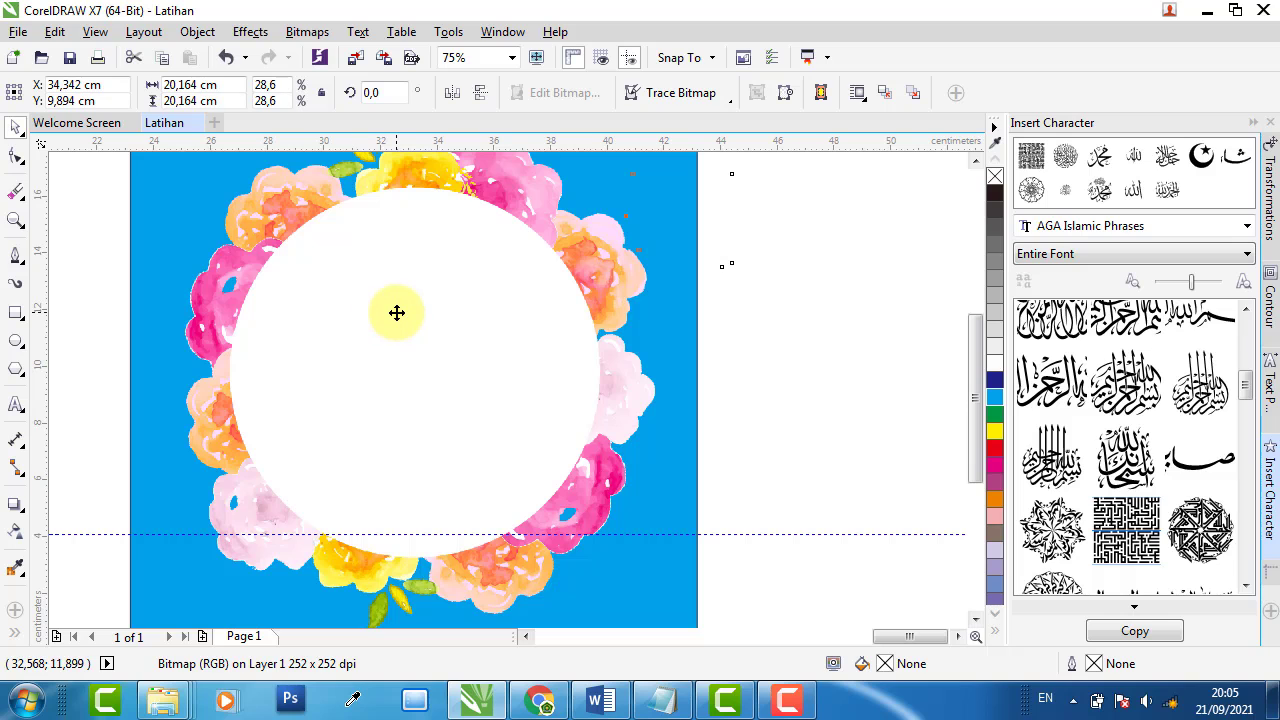
scroll(235, 365, "up", 4)
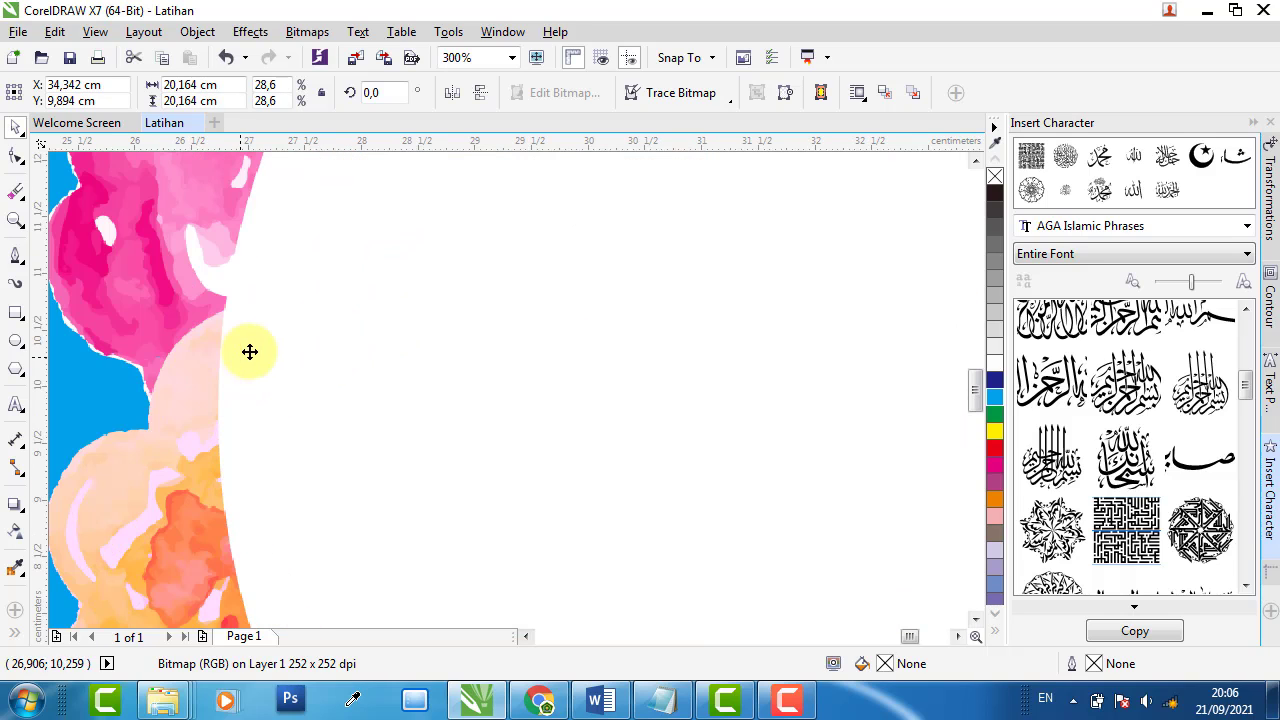
scroll(277, 352, "down", 6)
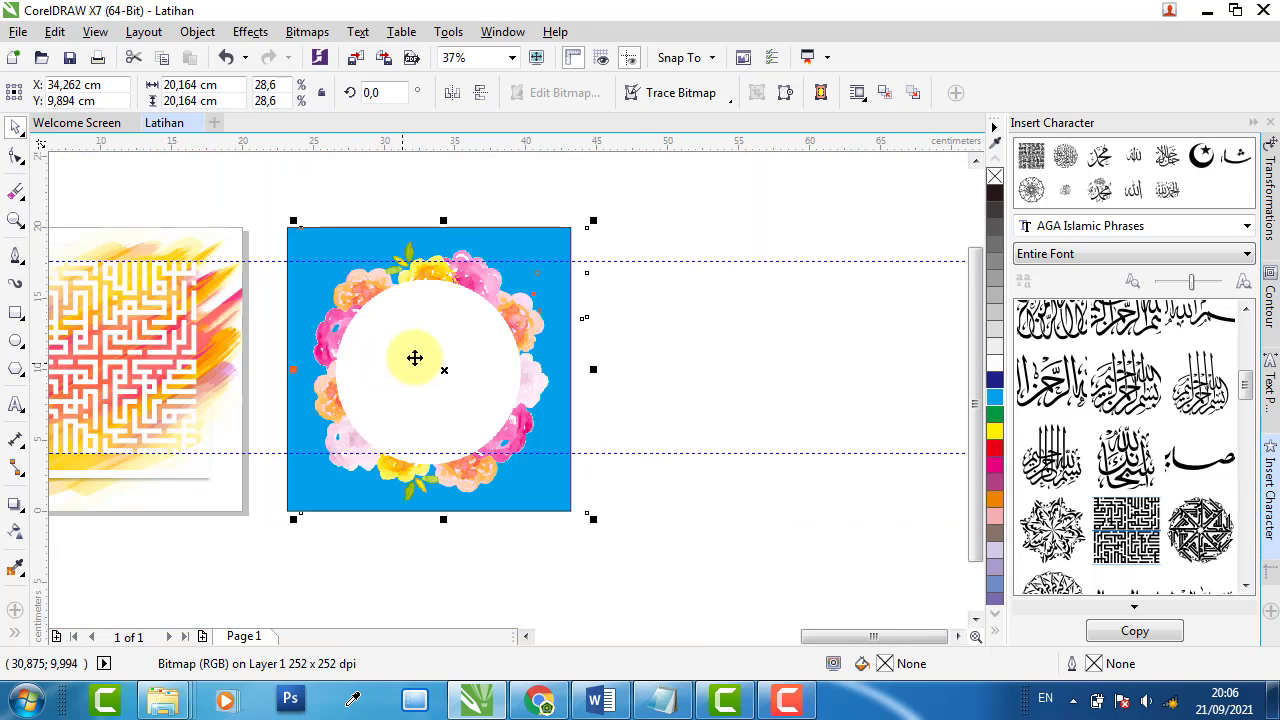
scroll(77, 314, "down", 2)
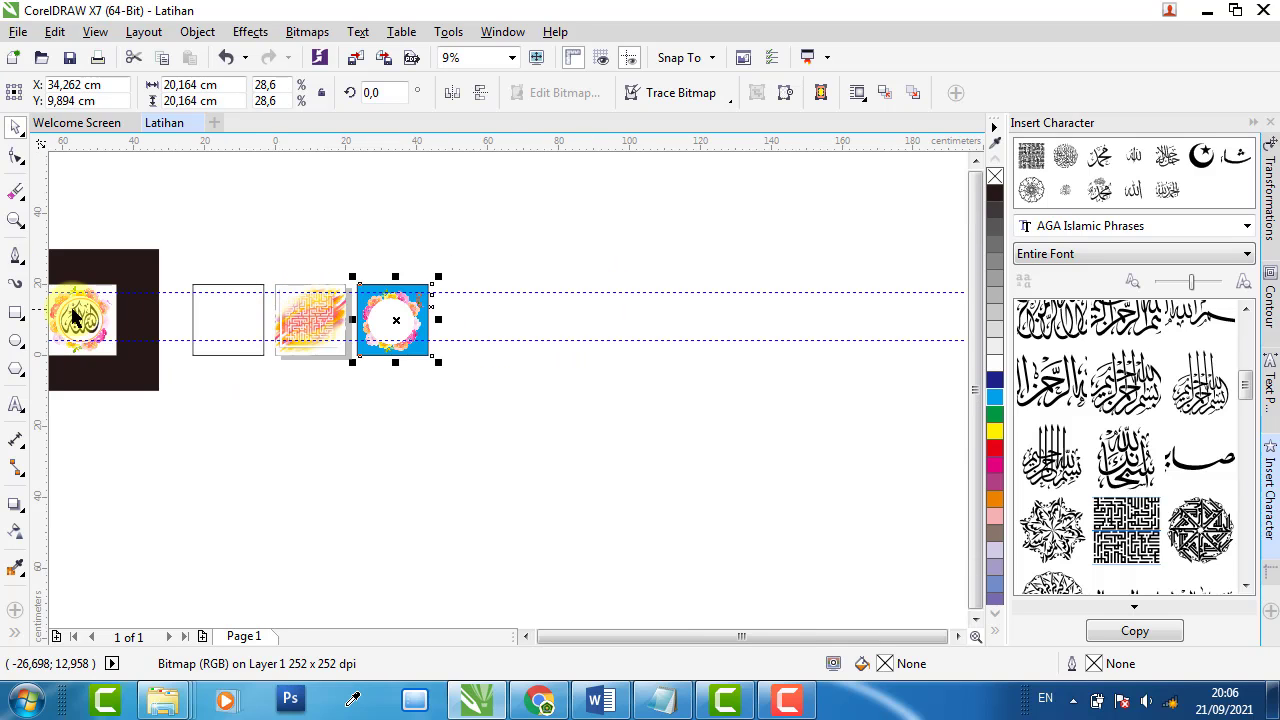
scroll(85, 315, "up", 4)
scroll(85, 315, "down", 4)
scroll(138, 298, "up", 2)
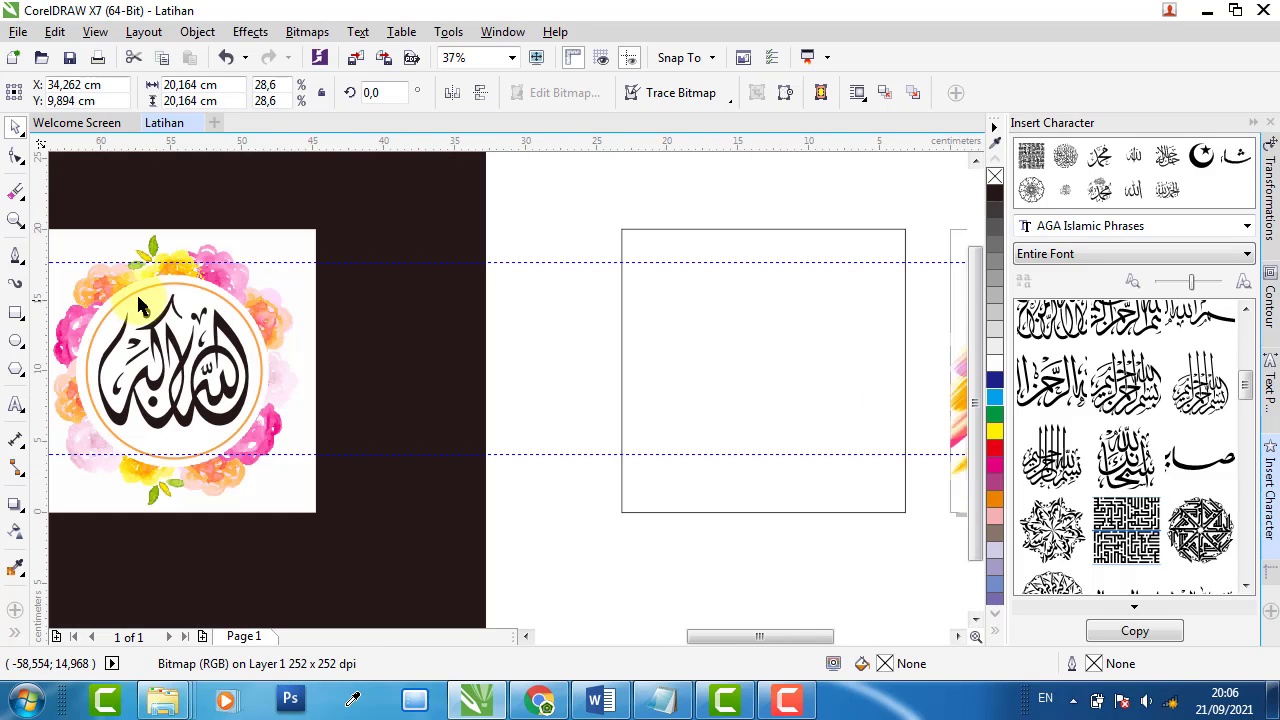
scroll(219, 279, "down", 2)
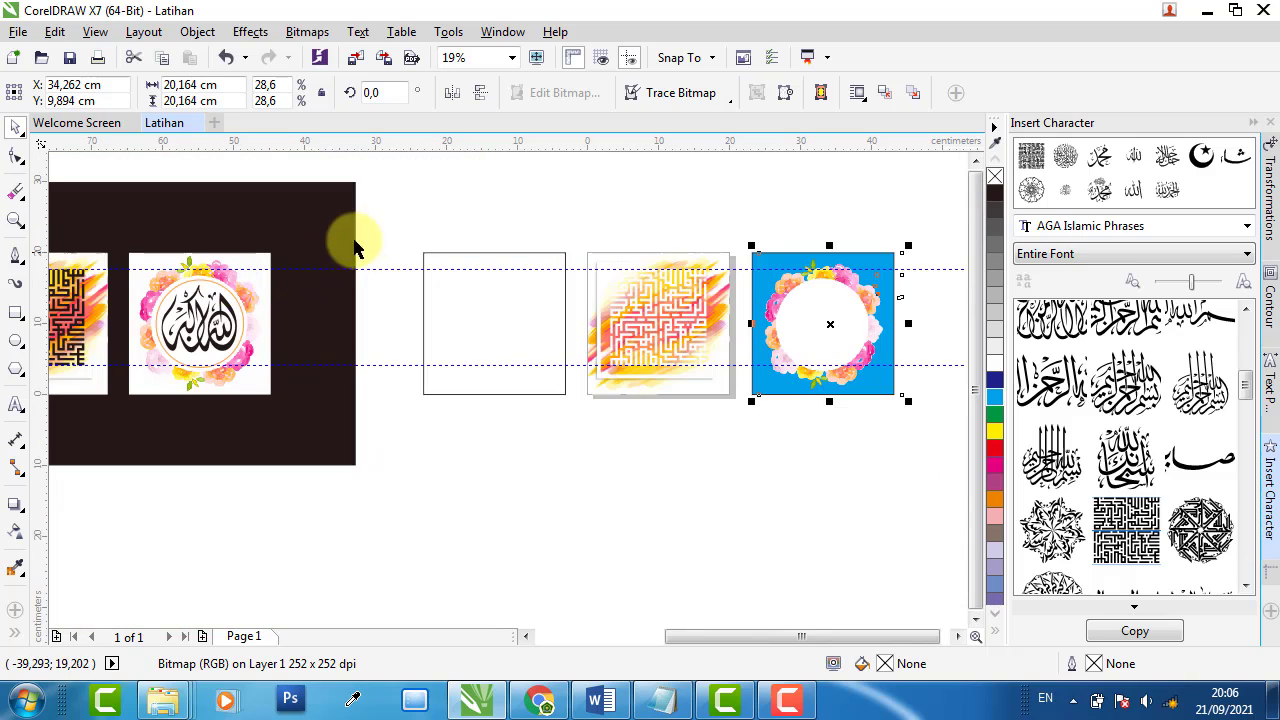
- Ungroup the reference design and place its floral calligraphy panel beside the blue square, centred at X 56.62, Y 10 cm
left_click_drag(393, 218, 137, 409)
scroll(137, 409, "down", 2)
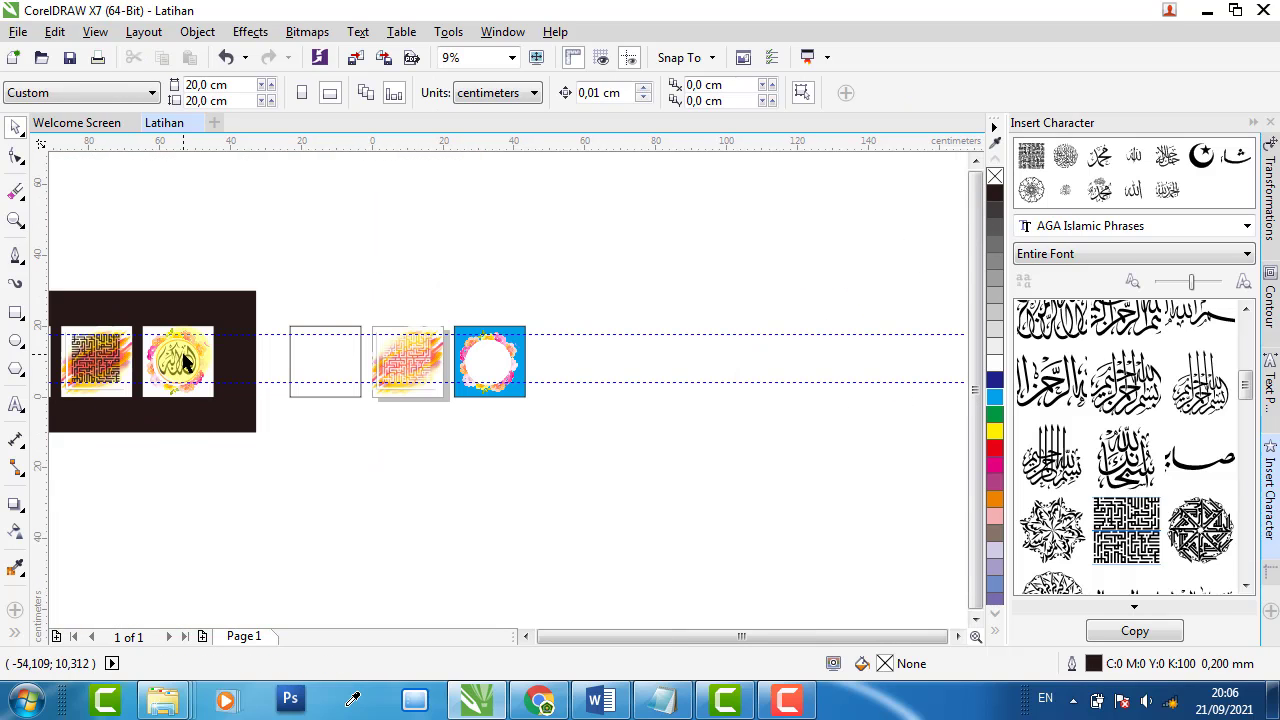
left_click(180, 380)
left_click(624, 96)
left_click(312, 272)
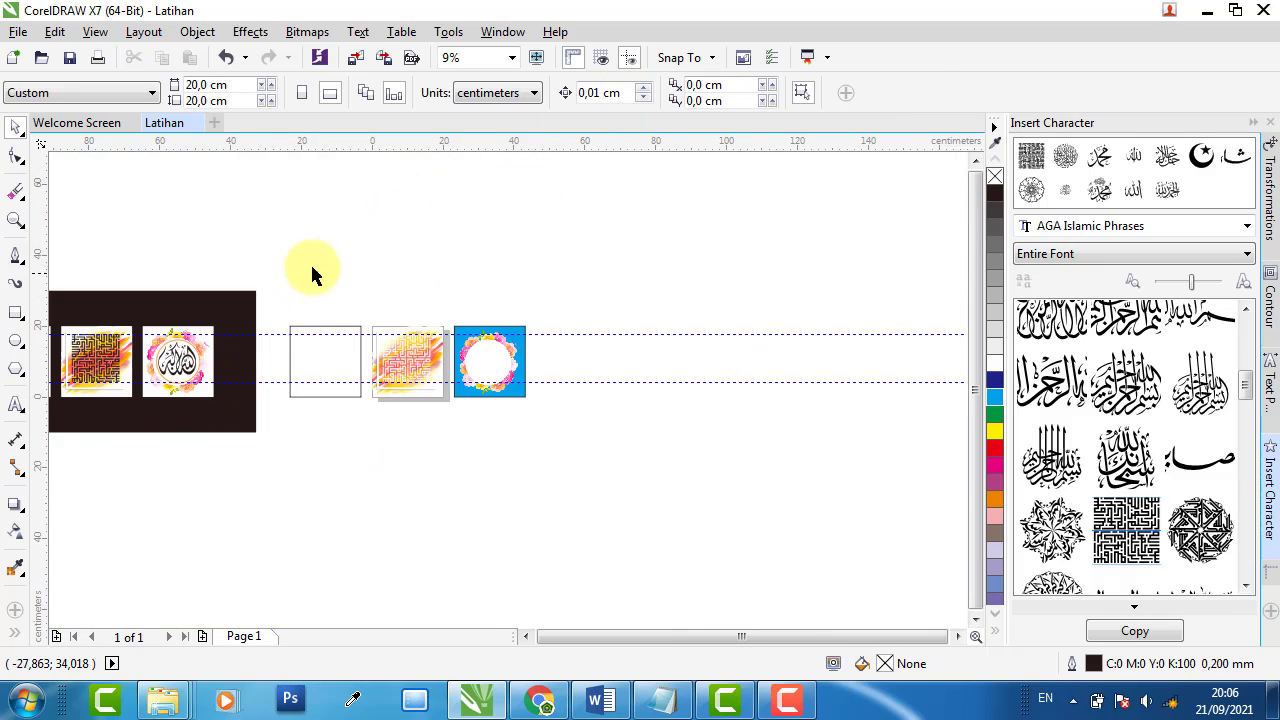
left_click_drag(177, 362, 573, 362)
scroll(525, 334, "up", 4)
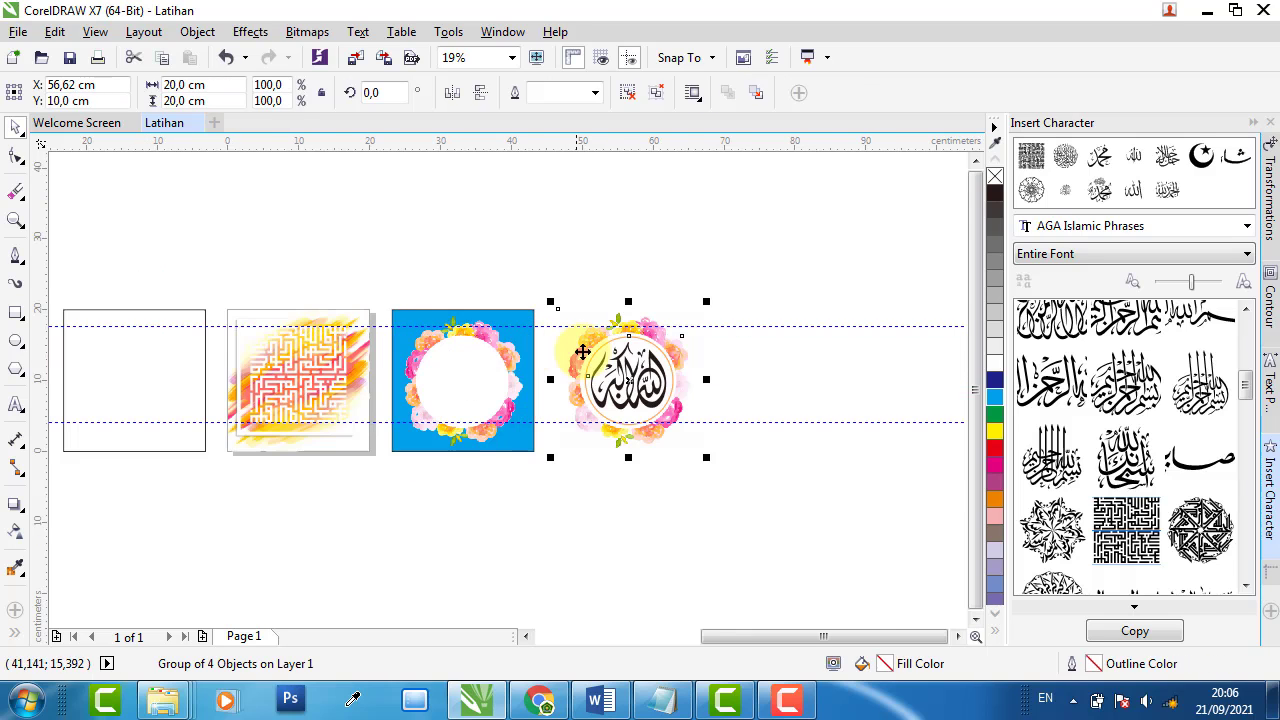
- Ungroup the floral reference panel and fill its background square with red (C0 M100 Y100 K0)
left_click(585, 274)
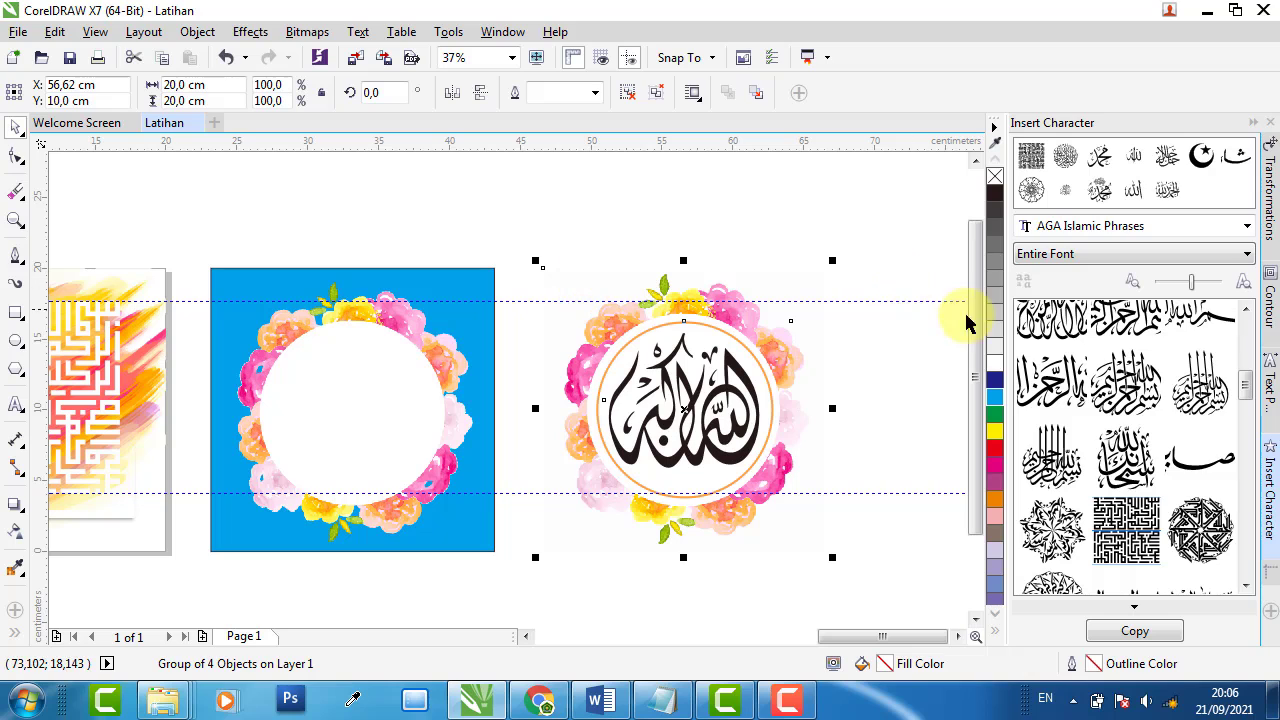
left_click(628, 94)
left_click(571, 280)
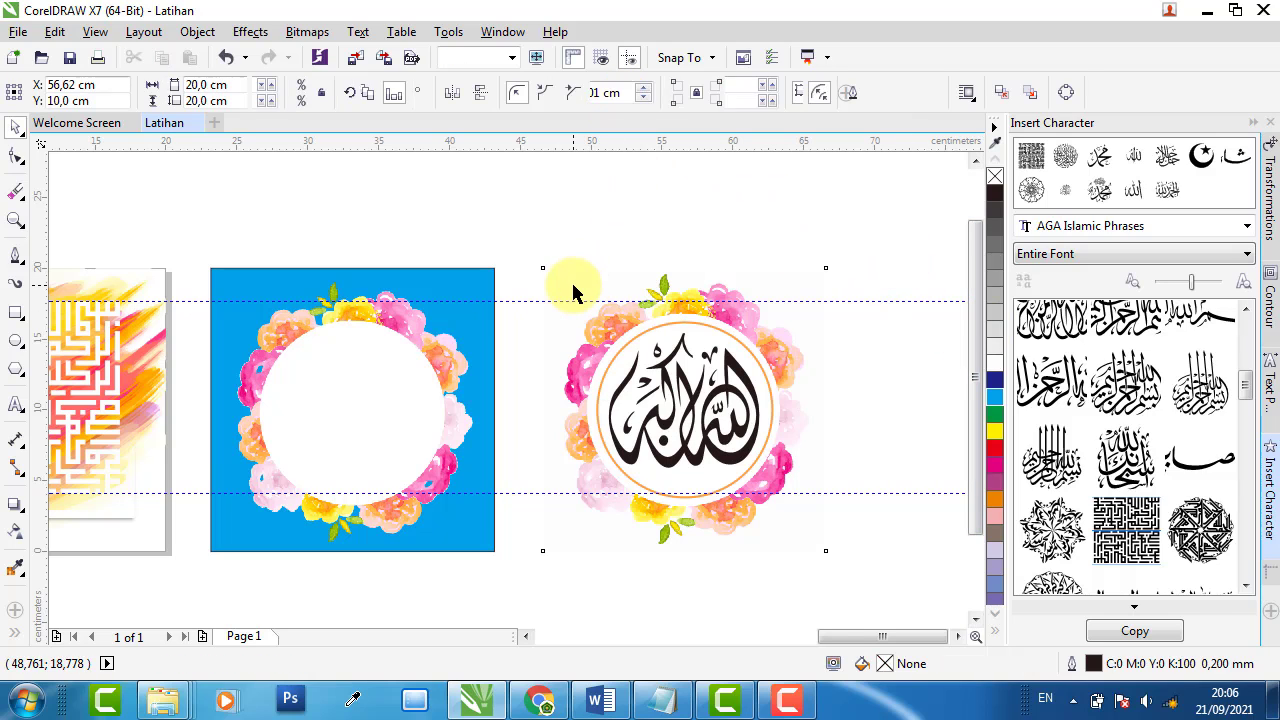
left_click(995, 448)
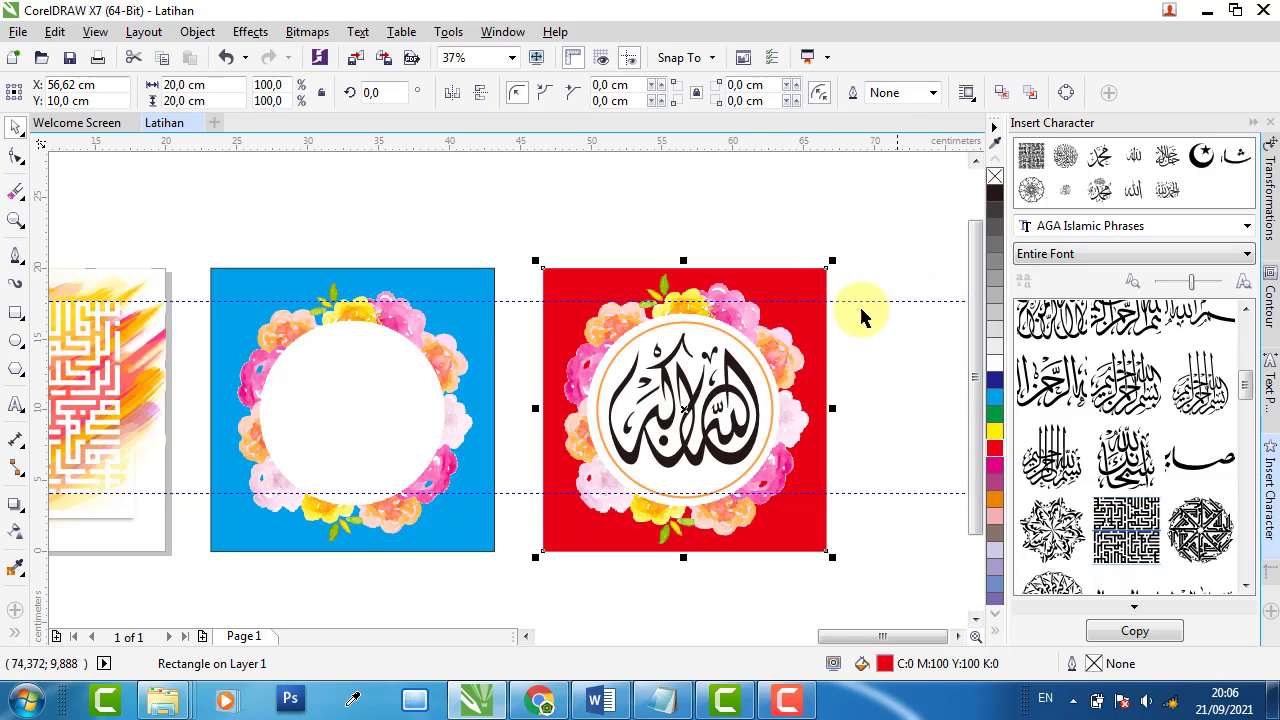
left_click(862, 312)
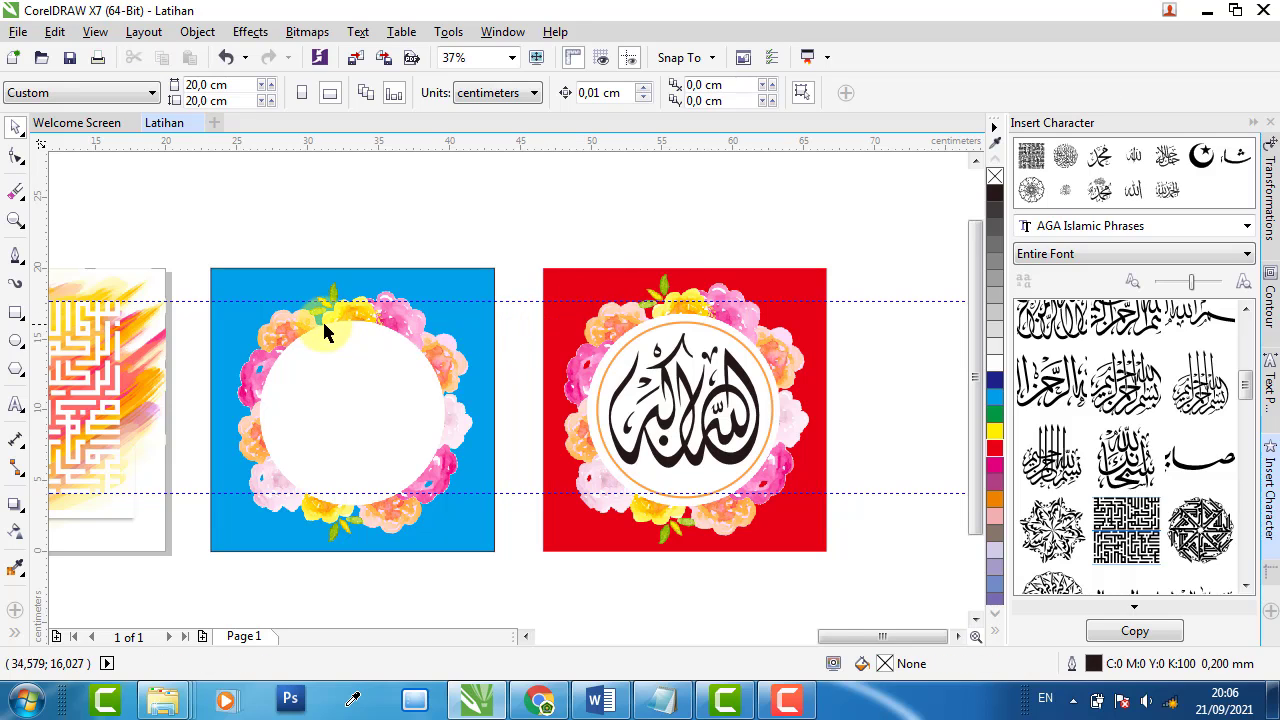
- Scale the wreath on the blue square proportionally about its centre to about 20.7 cm and check it against the red panel
left_click(372, 341)
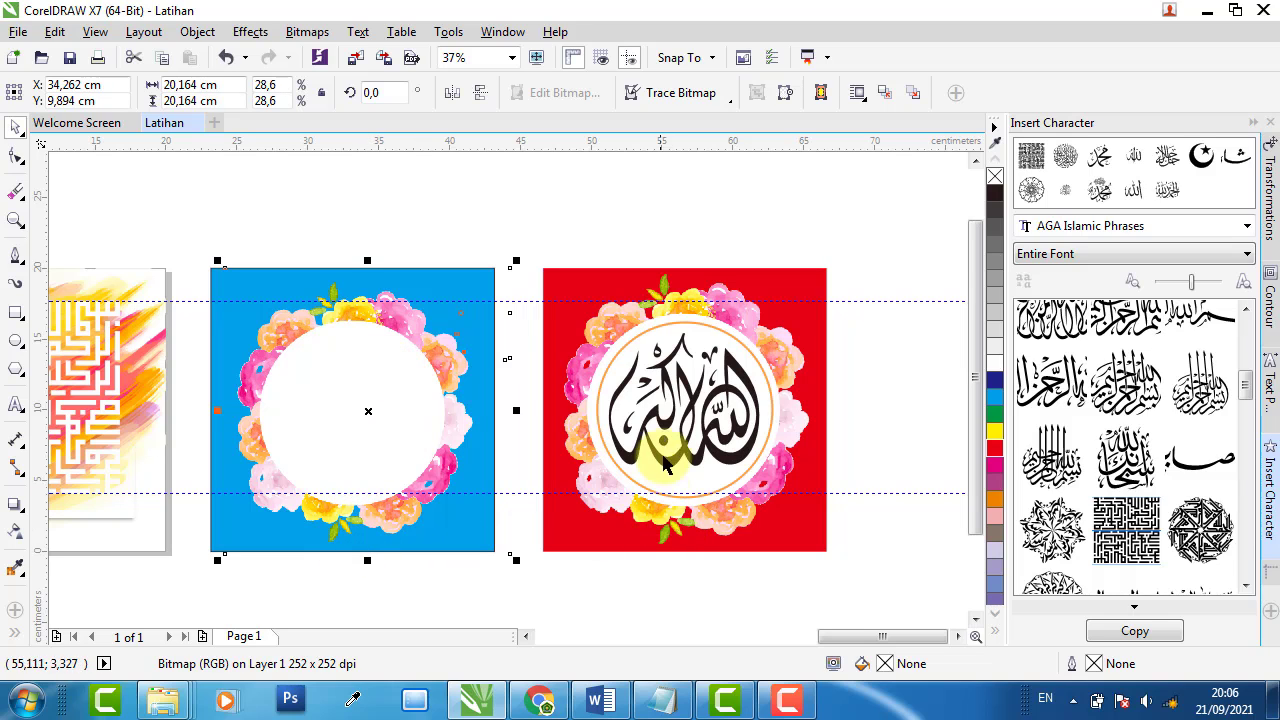
scroll(352, 286, "up", 4)
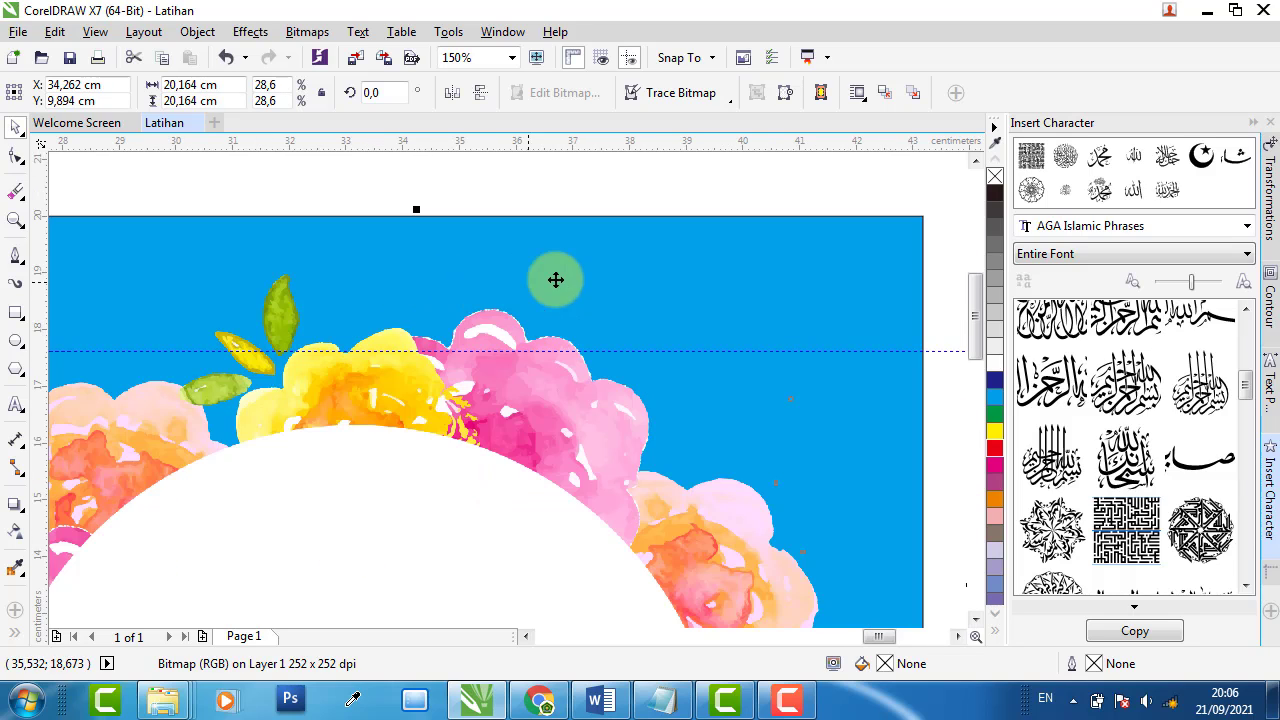
scroll(620, 272, "down", 2)
left_click_drag(797, 233, 809, 229)
scroll(423, 363, "down", 4)
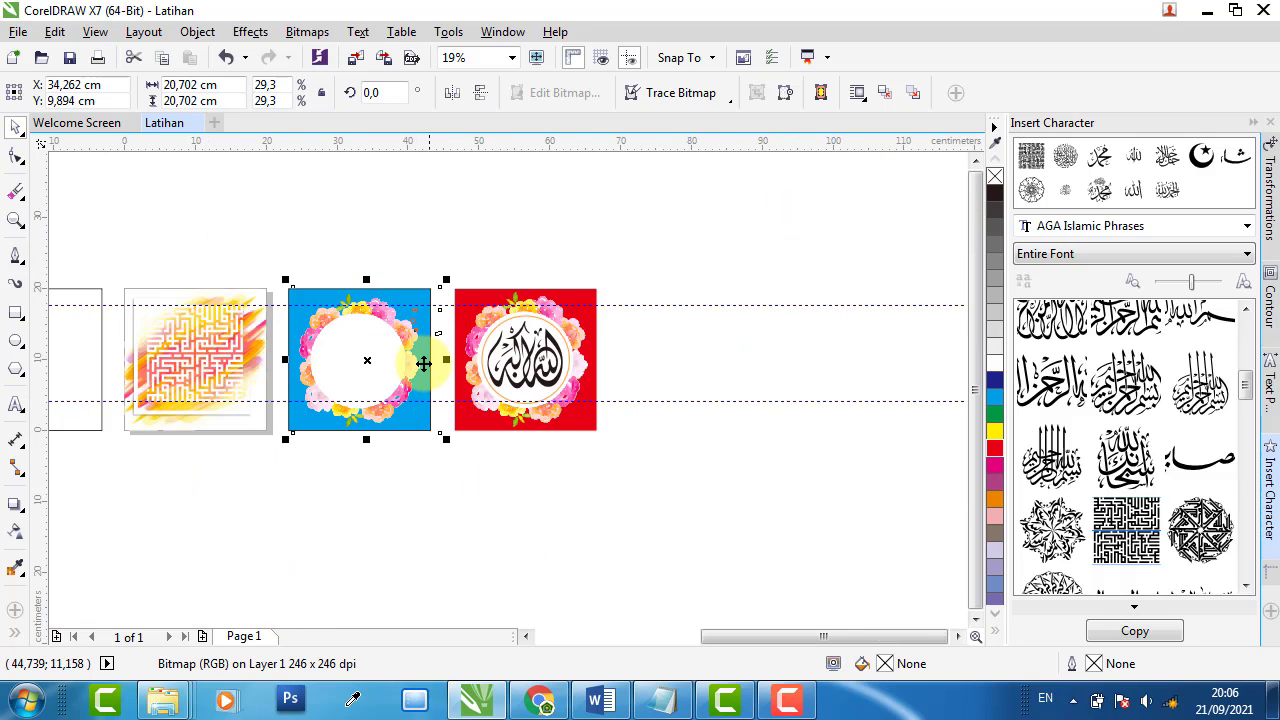
scroll(443, 486, "up", 2)
left_click(463, 514)
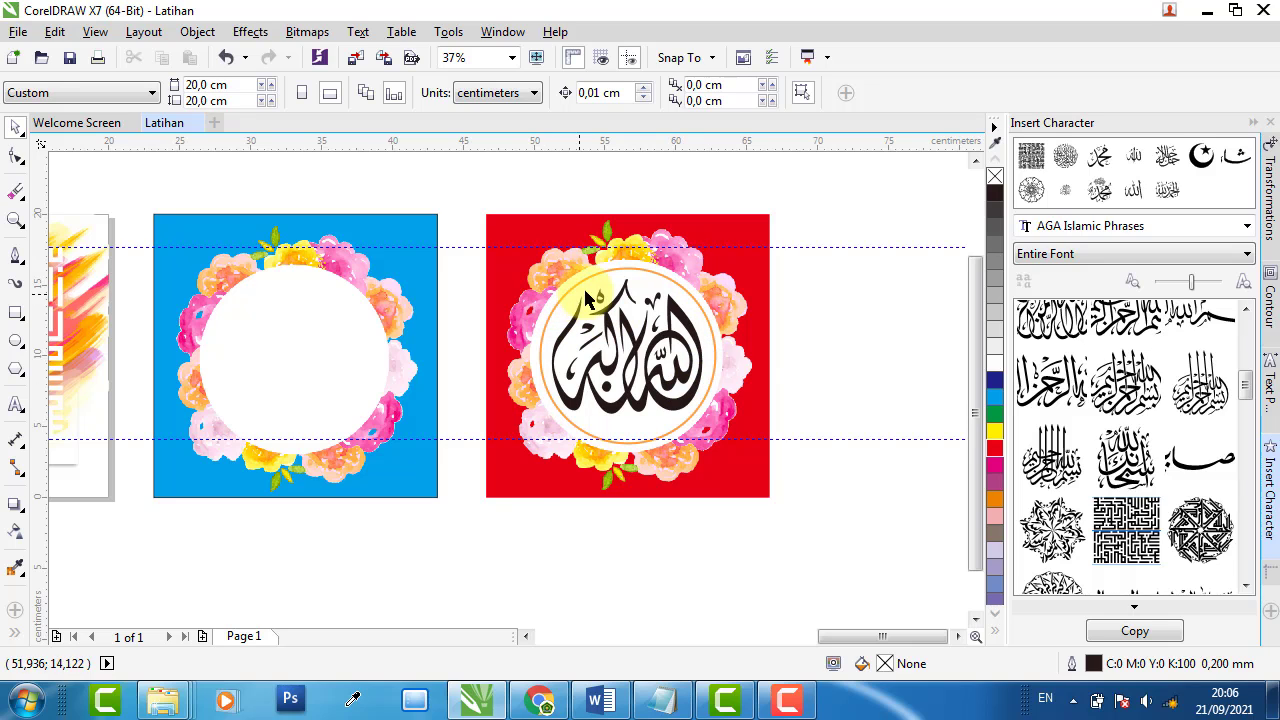
- Draw a circle about 12.6 cm in diameter over the gap between the blue and red squares
scroll(588, 300, "up", 2)
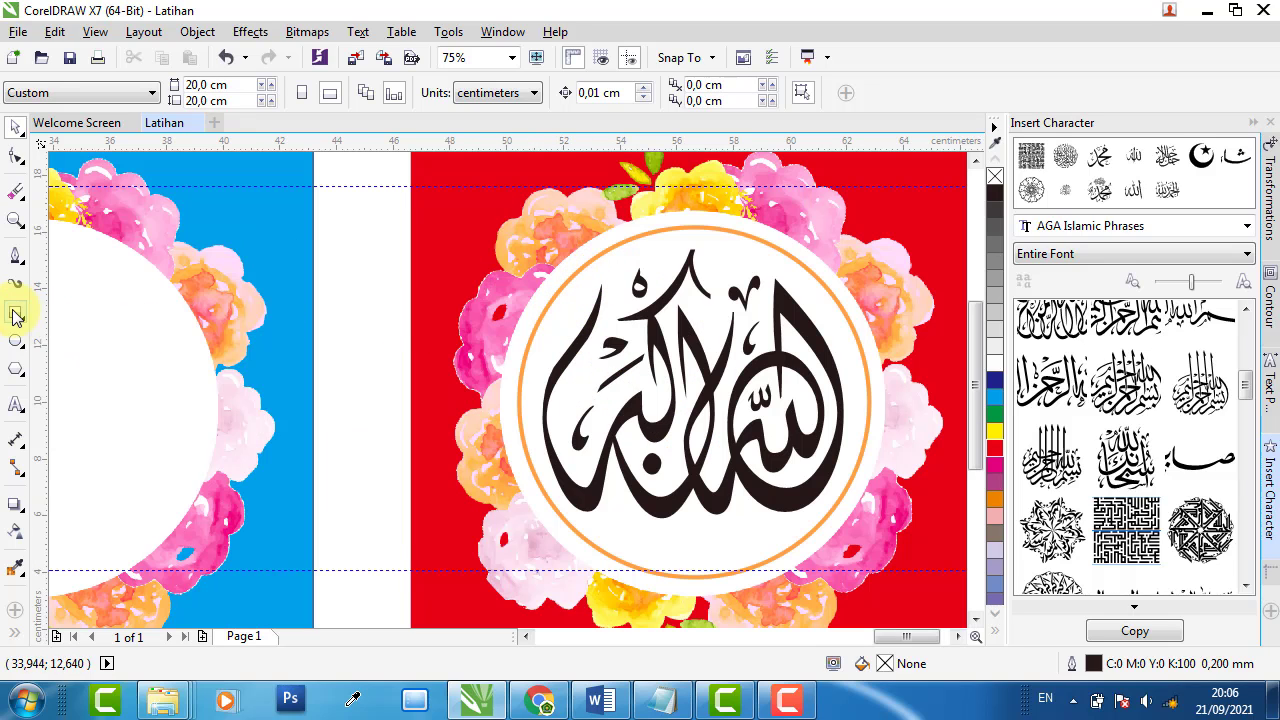
left_click(15, 341)
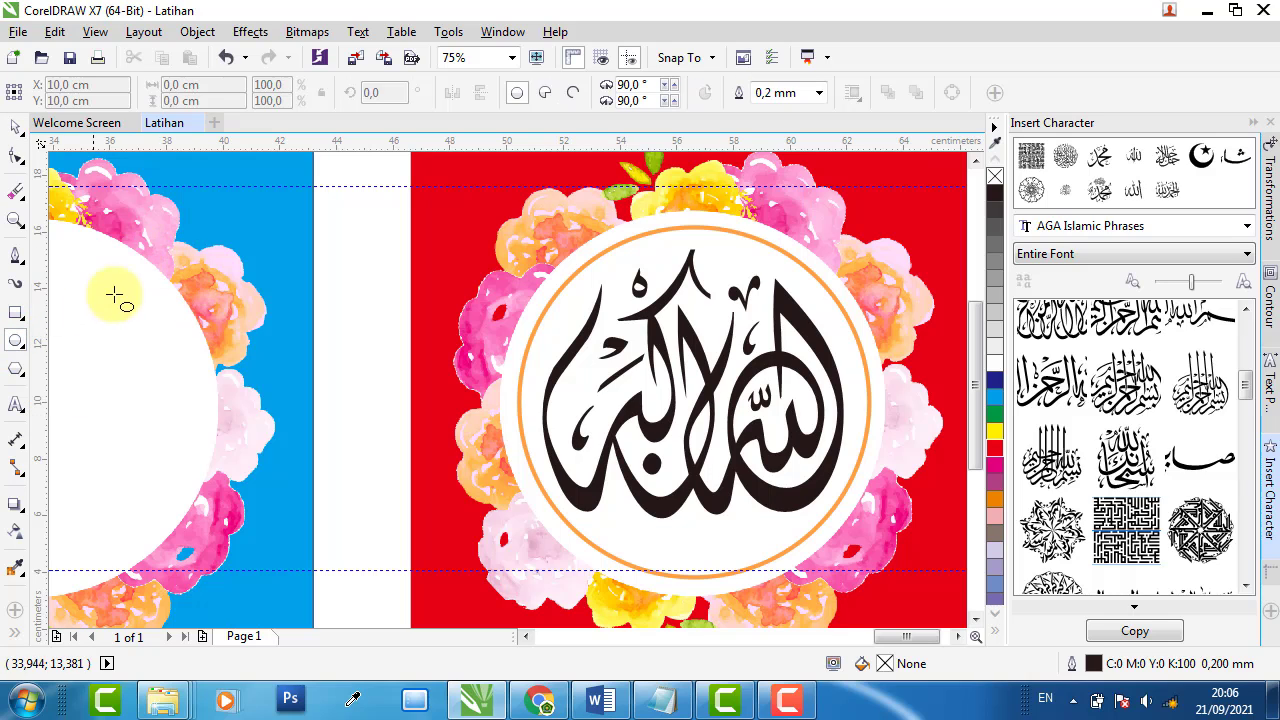
left_click_drag(137, 250, 486, 609)
left_click(22, 135)
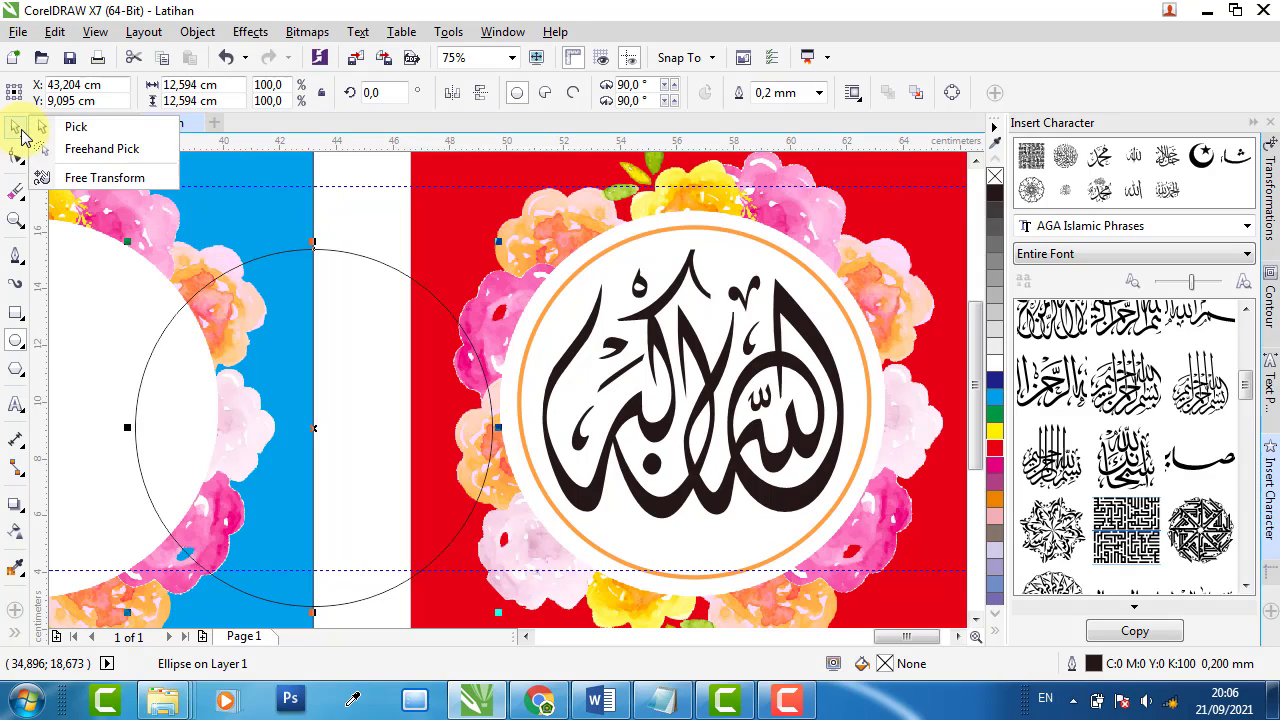
- Check the outline width of the orange ring on the red panel against the newly drawn circle
left_click(76, 128)
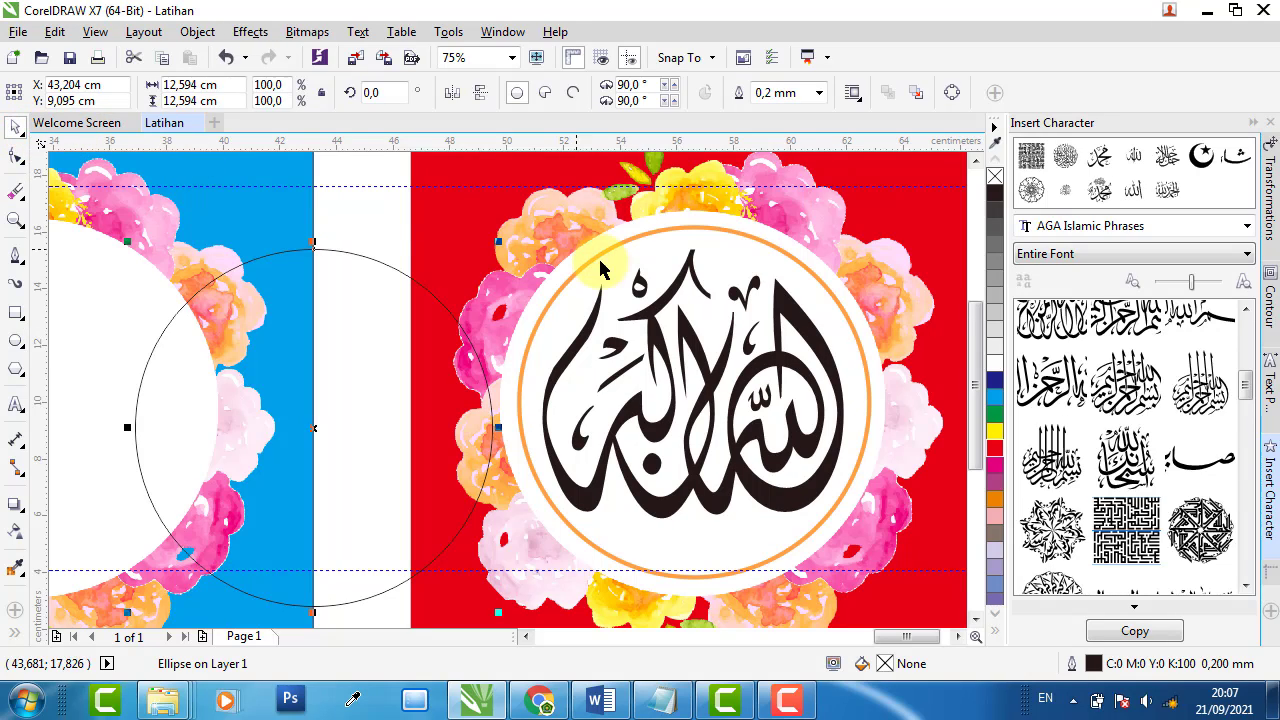
left_click(673, 234)
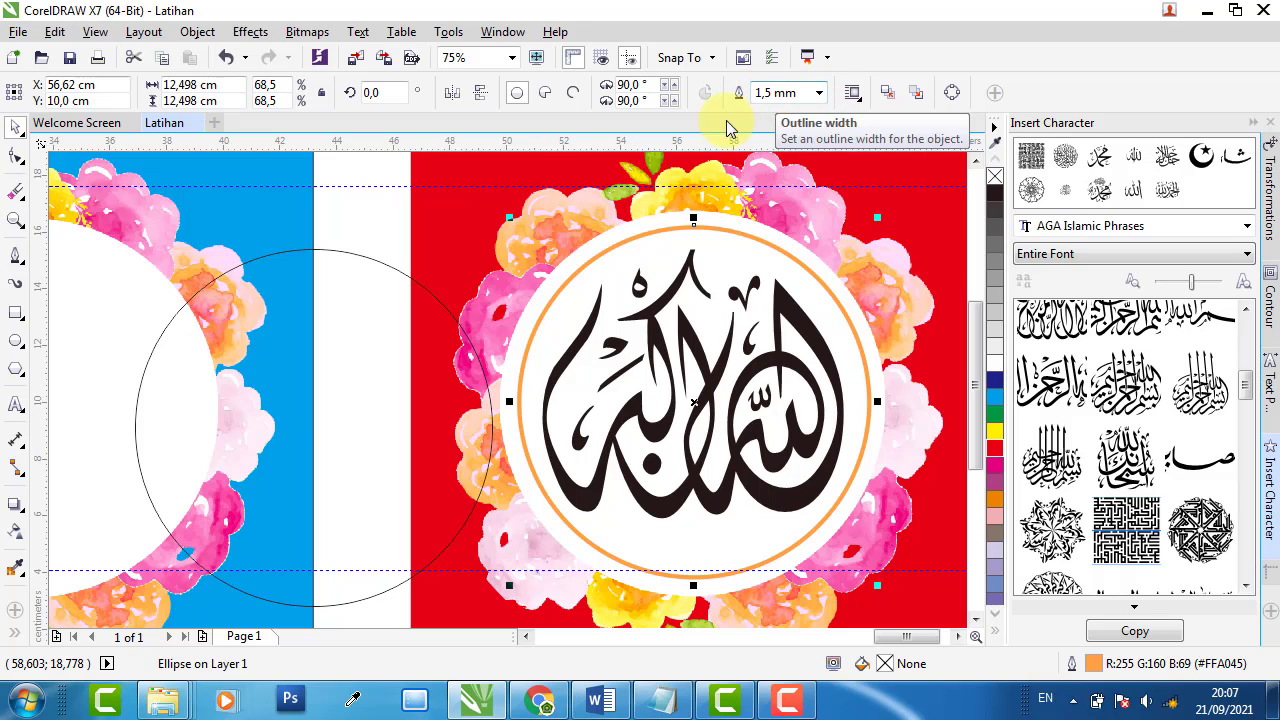
left_click(360, 280)
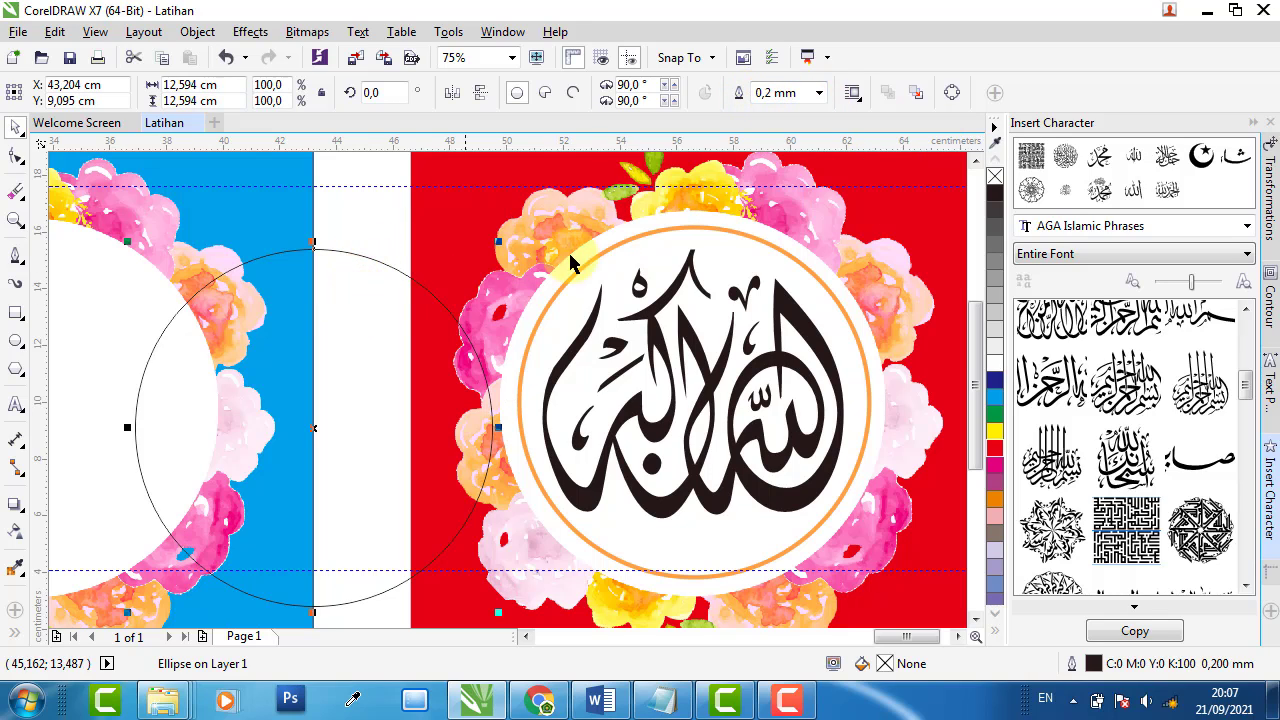
left_click(675, 242)
left_click(338, 295)
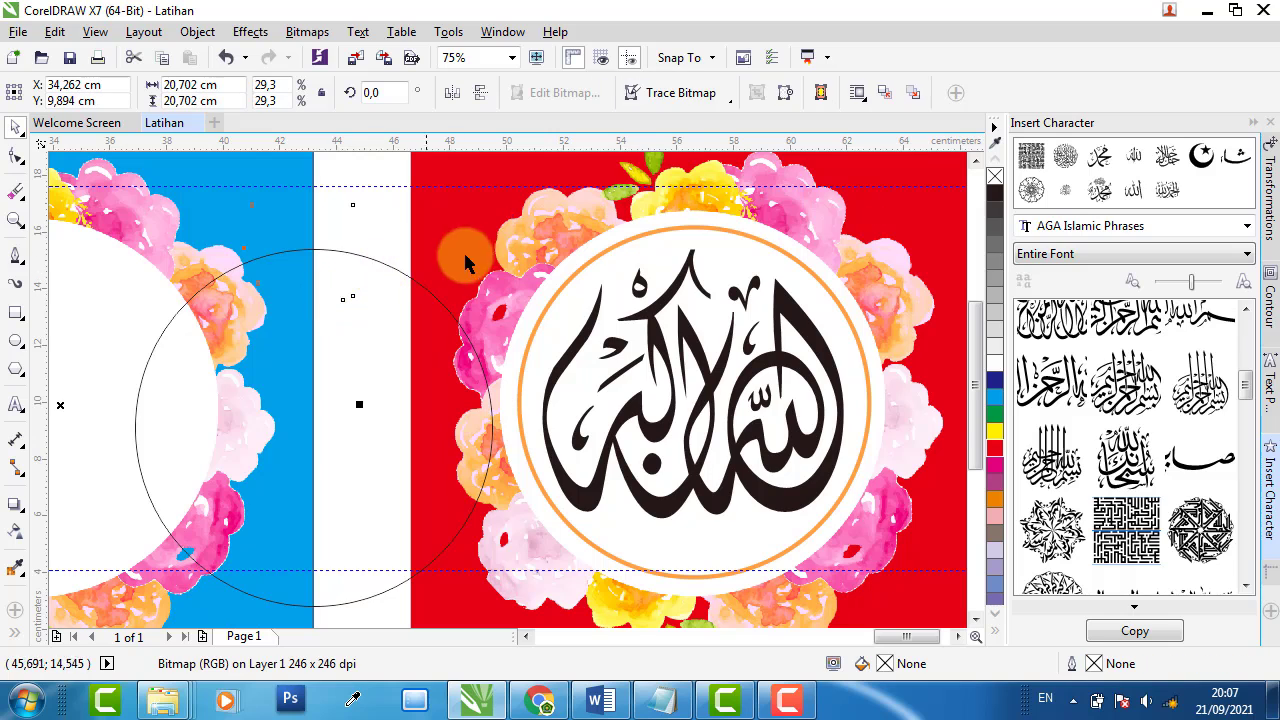
- Align the new circle's centre with the centre of the wreath image on the blue square
scroll(500, 258, "down", 3)
left_click(447, 338)
left_click(466, 350)
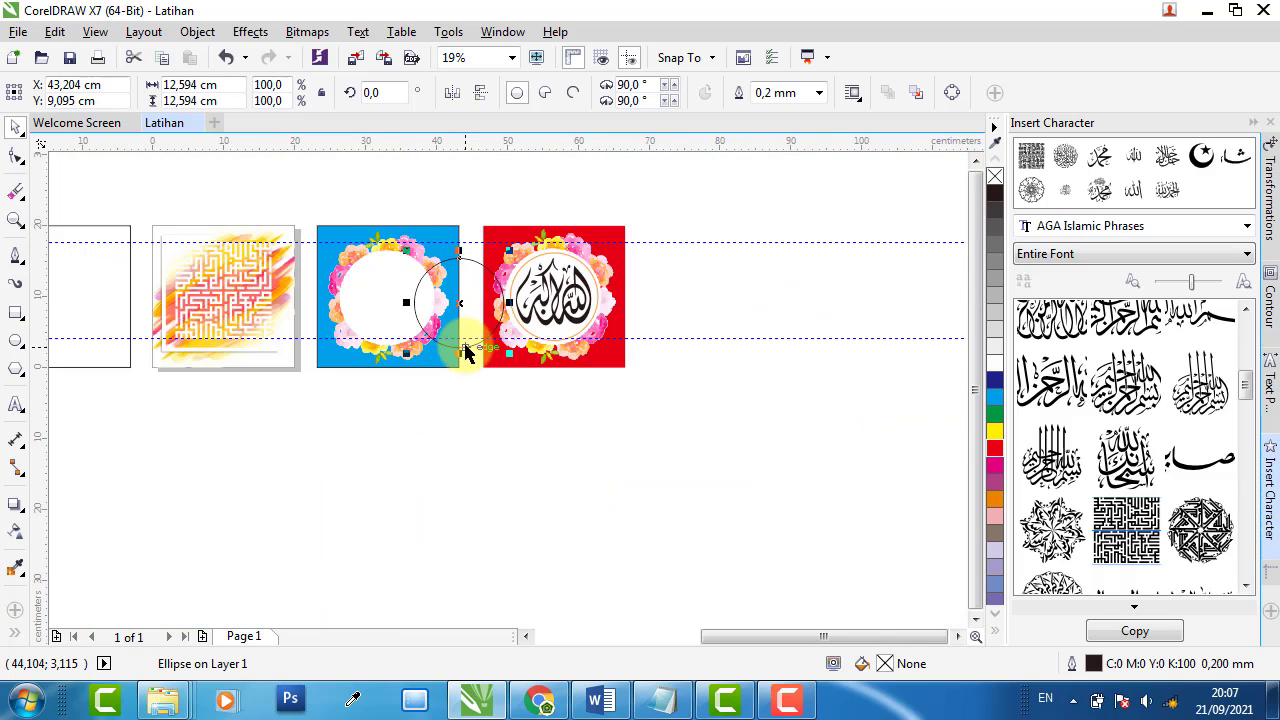
scroll(362, 307, "up", 1)
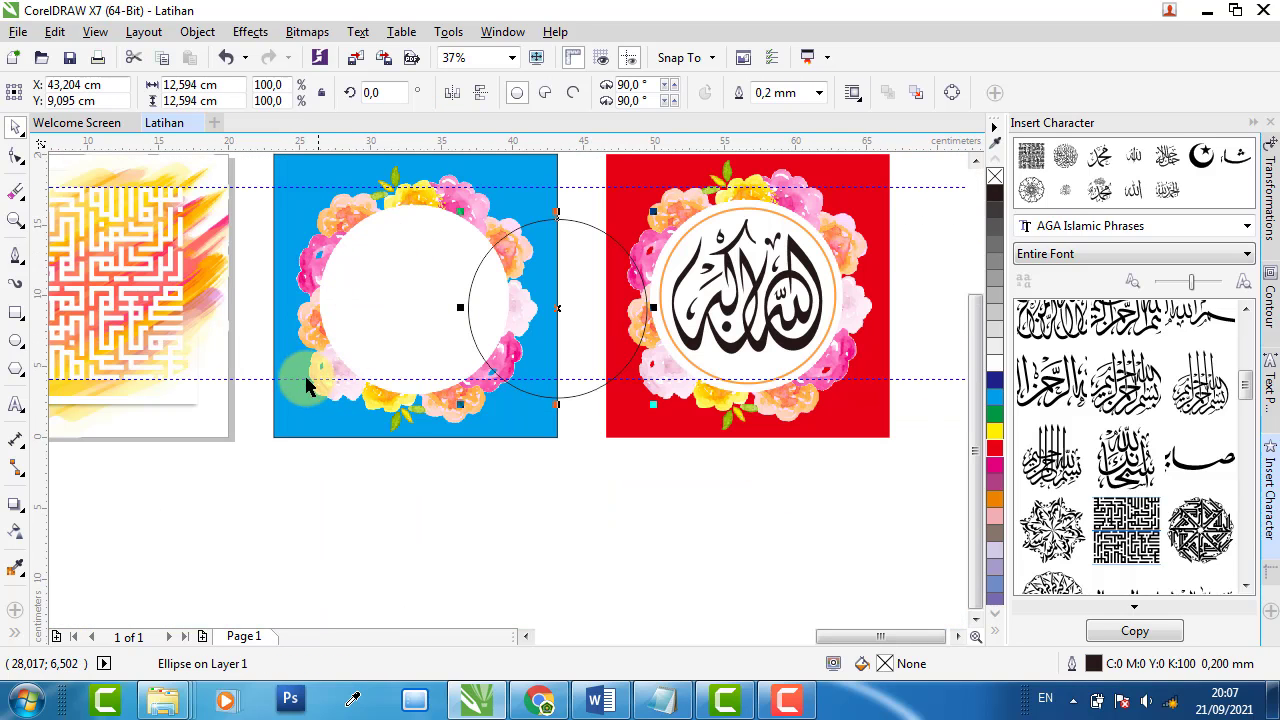
left_click(287, 432, "shift")
key("c")
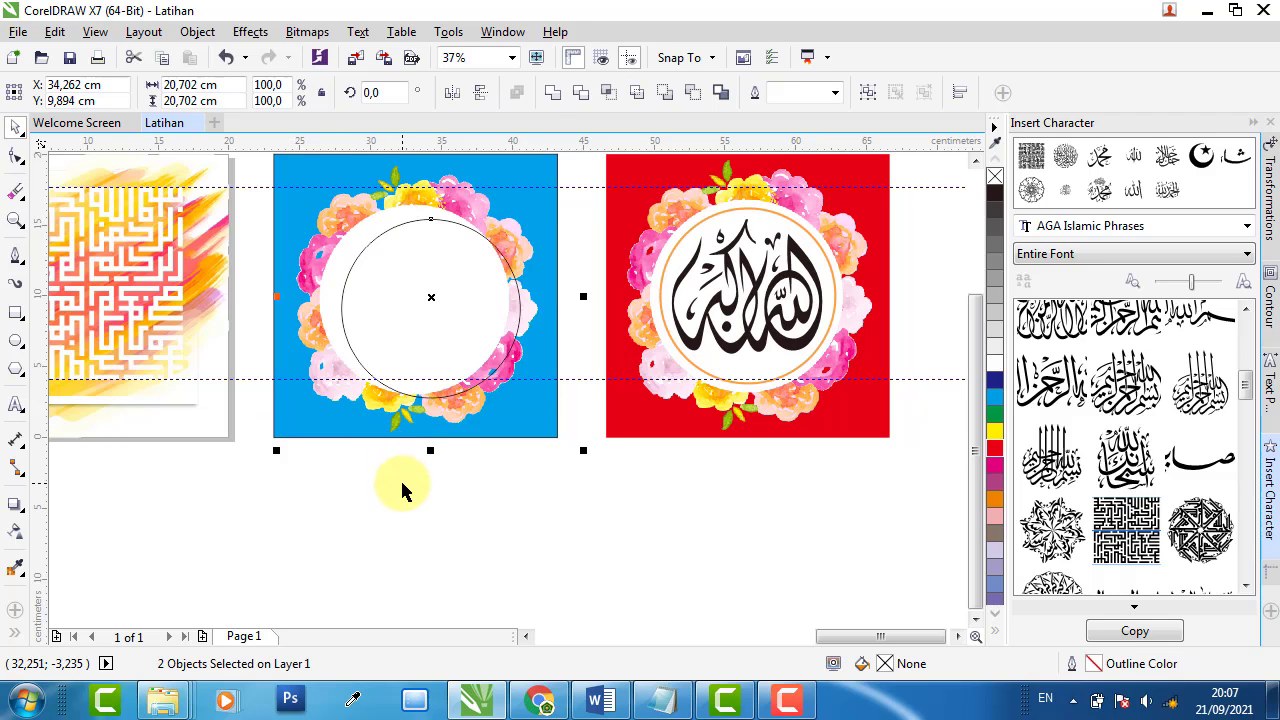
left_click(502, 515)
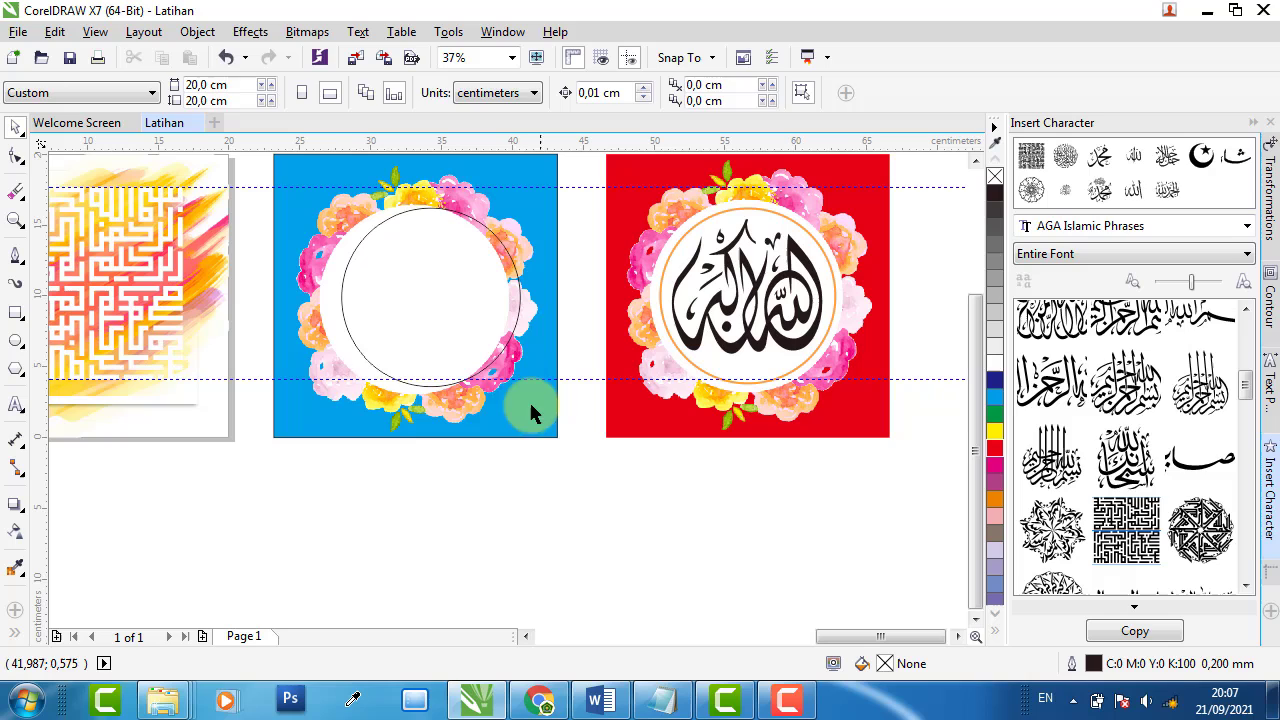
- Centre the circle horizontally and vertically on the blue square
left_click(391, 343)
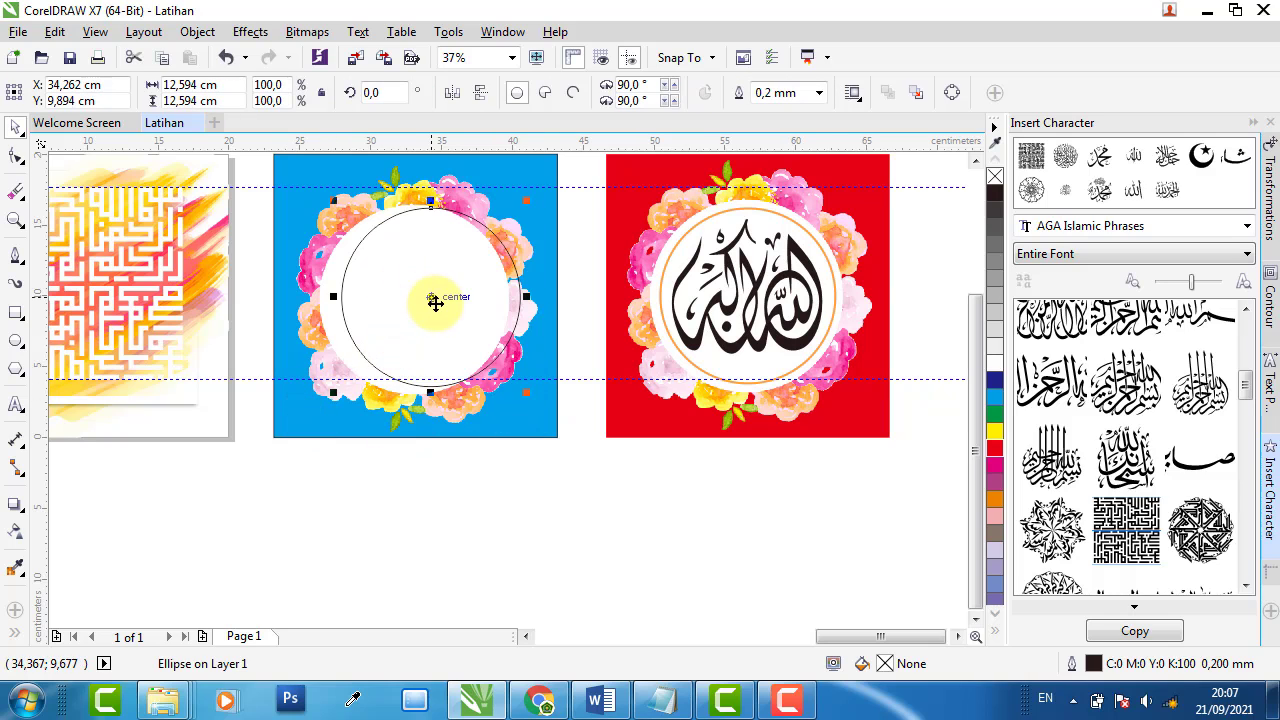
left_click(276, 437, "shift")
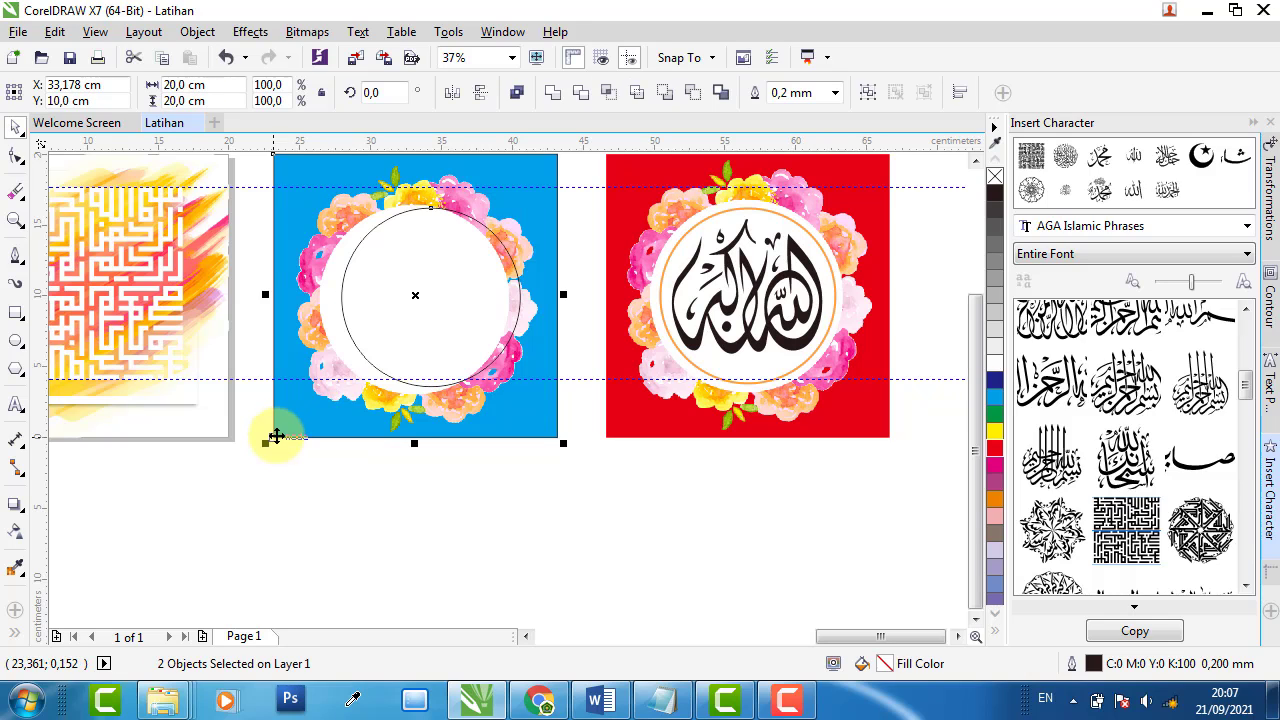
key("c")
key("e")
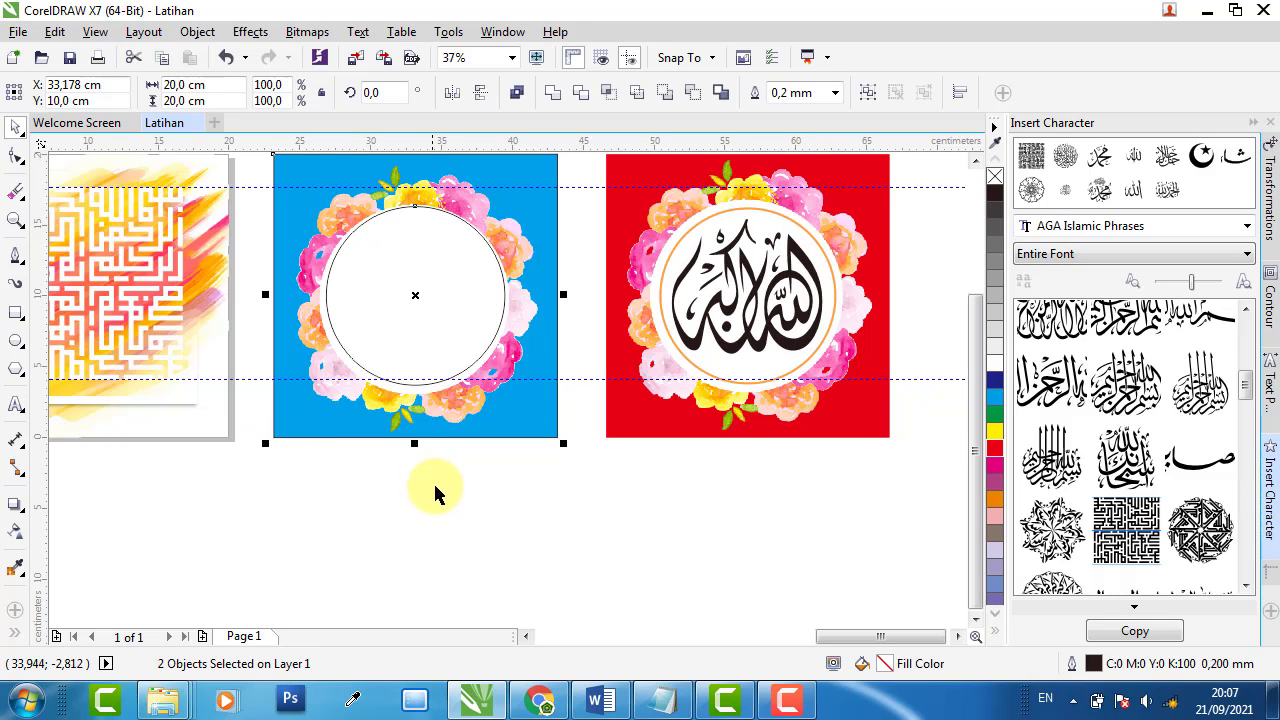
key("Escape")
- Shift the wreath image to about X 34.21, Y 10.05 cm to even out the white margin around the circle
scroll(503, 340, "down", 1)
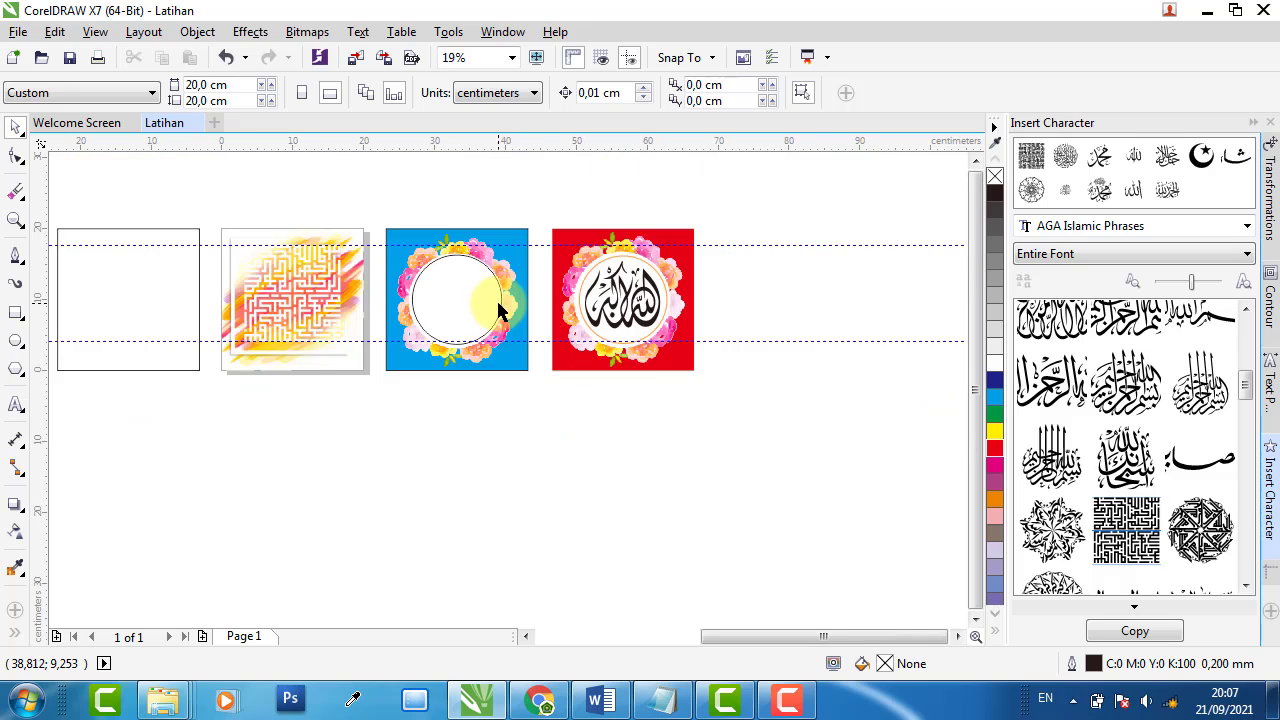
scroll(490, 285, "up", 2)
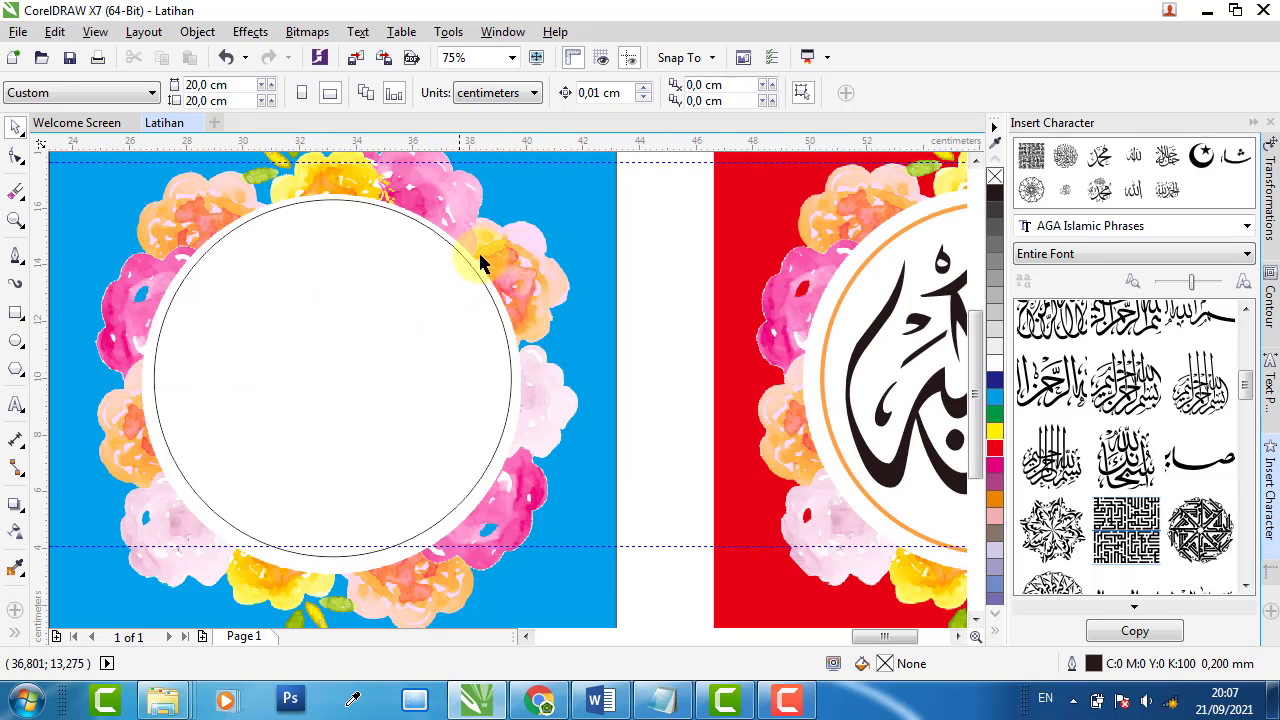
left_click(492, 252)
scroll(470, 258, "down", 1)
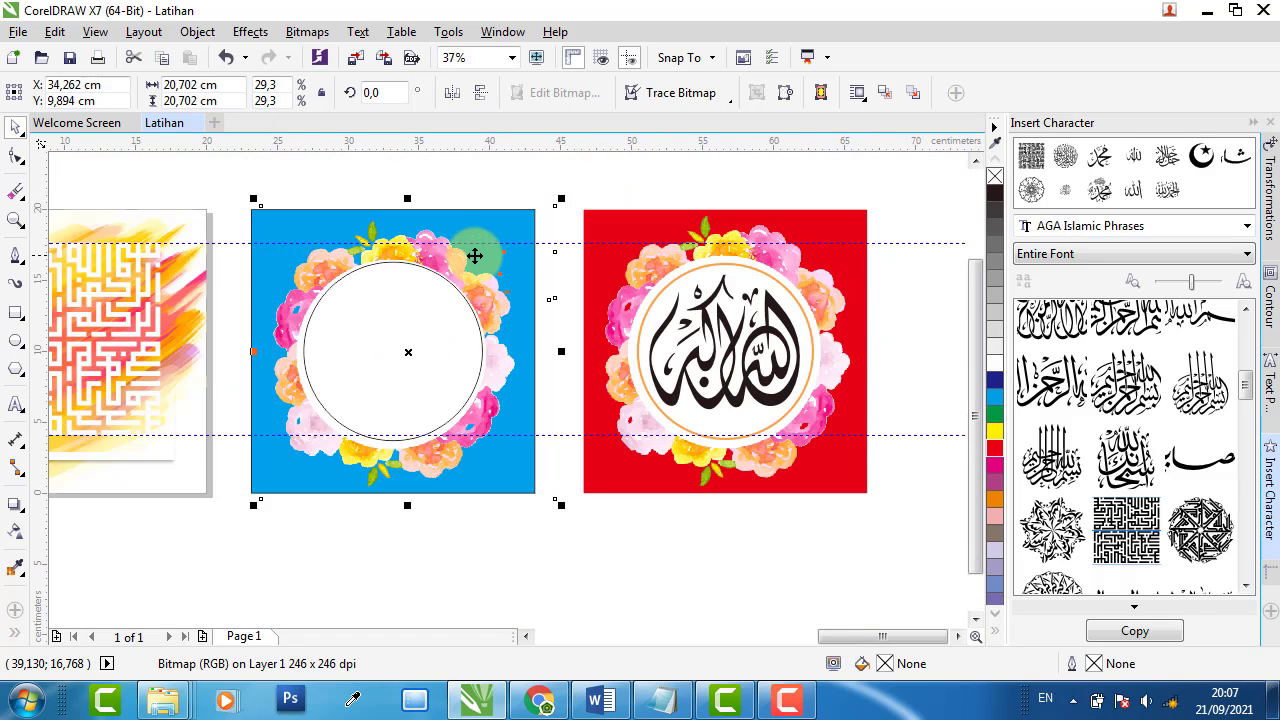
scroll(440, 263, "up", 2)
left_click_drag(414, 280, 418, 266)
scroll(419, 280, "down", 1)
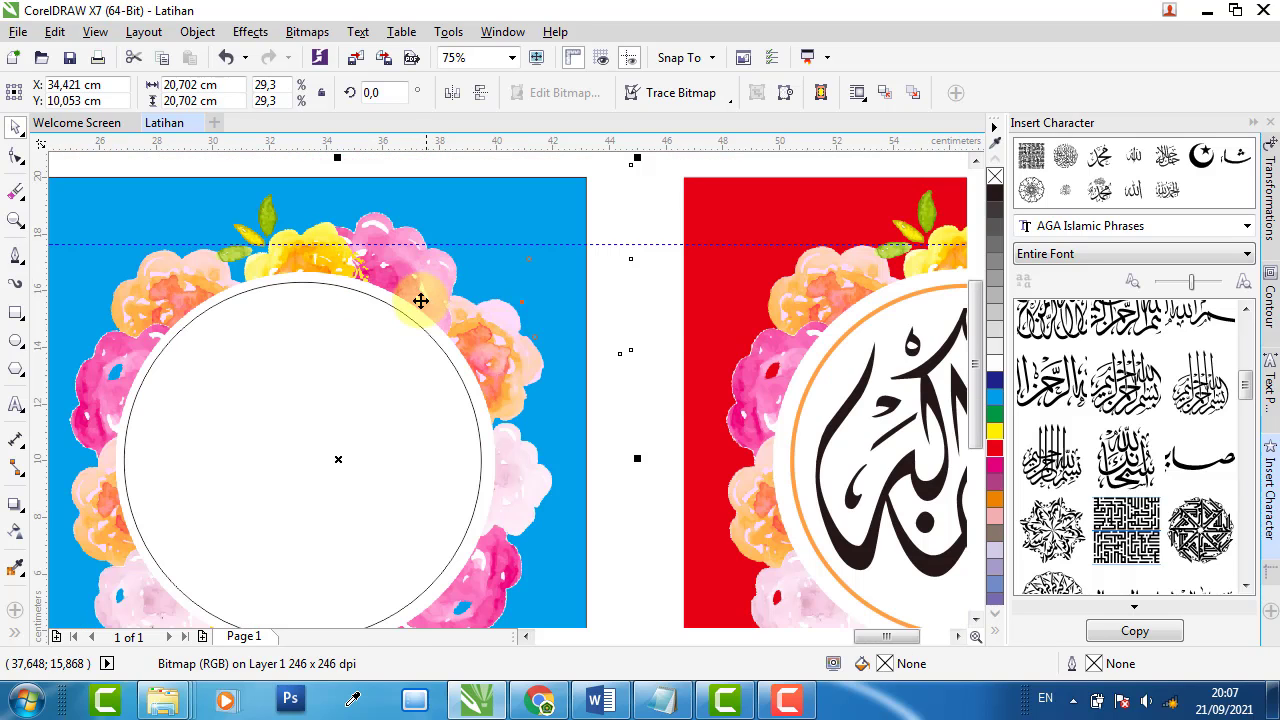
scroll(214, 349, "down", 1)
scroll(257, 263, "up", 2)
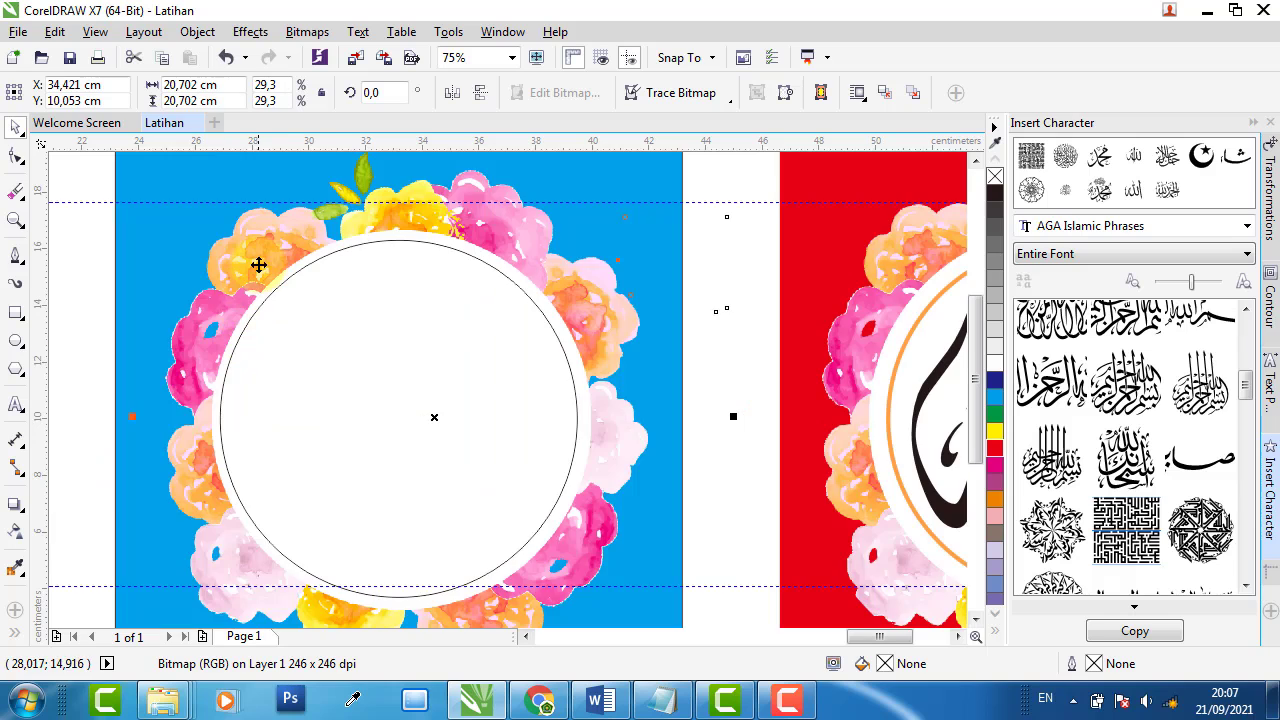
left_click_drag(256, 259, 256, 241)
scroll(252, 246, "down", 1)
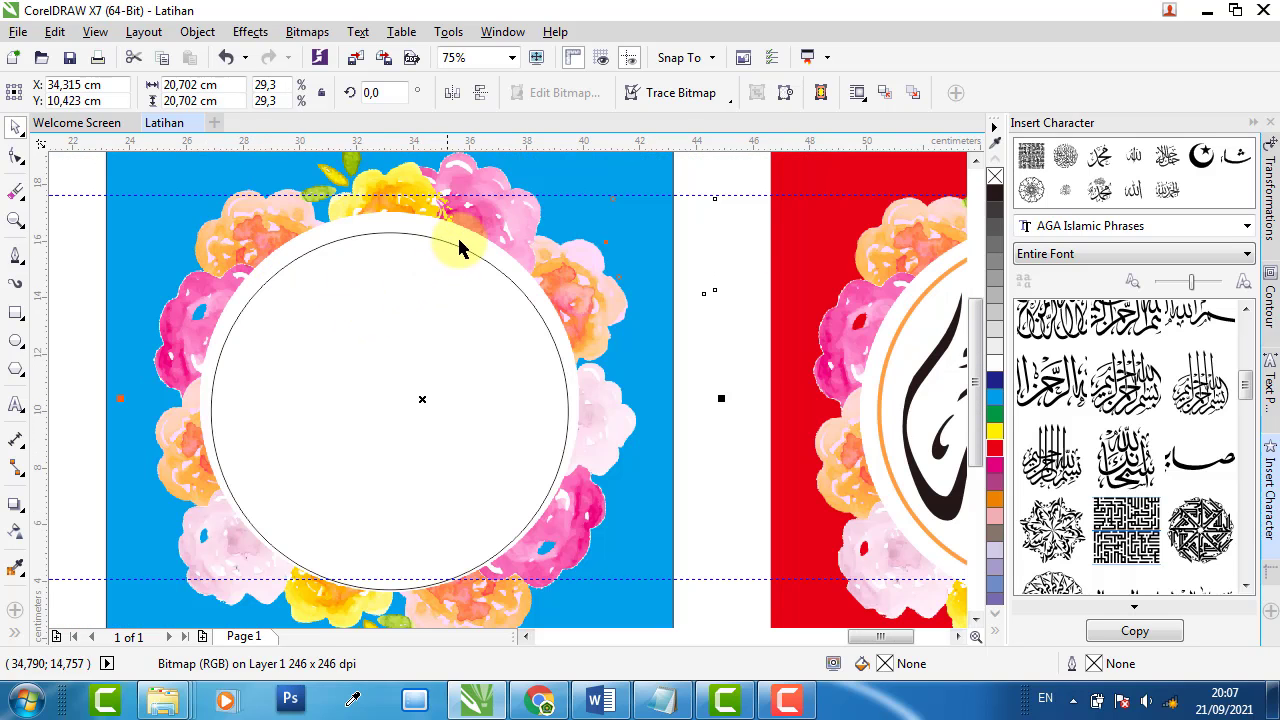
scroll(475, 202, "up", 1)
left_click_drag(503, 243, 501, 261)
scroll(530, 280, "down", 2)
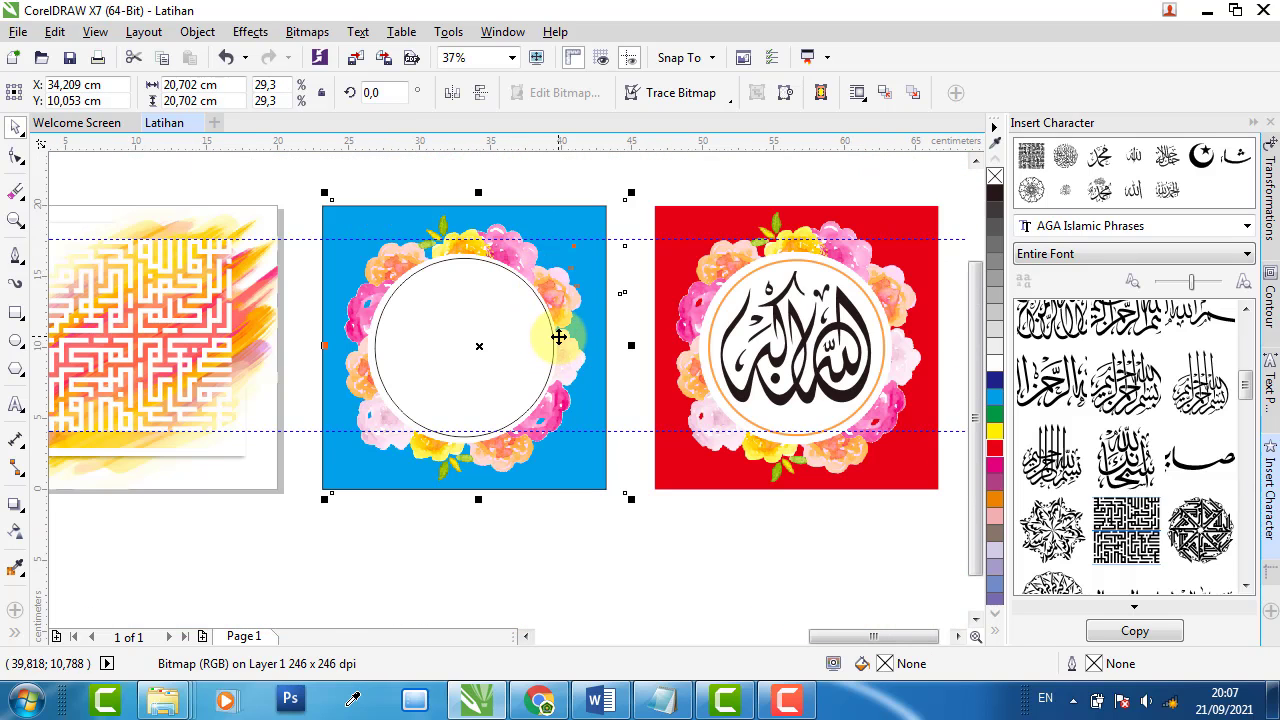
- Fine-tune the wreath image's position around the circle to about X 34.32, Y 10.08 cm
scroll(559, 338, "up", 2)
scroll(543, 303, "up", 1)
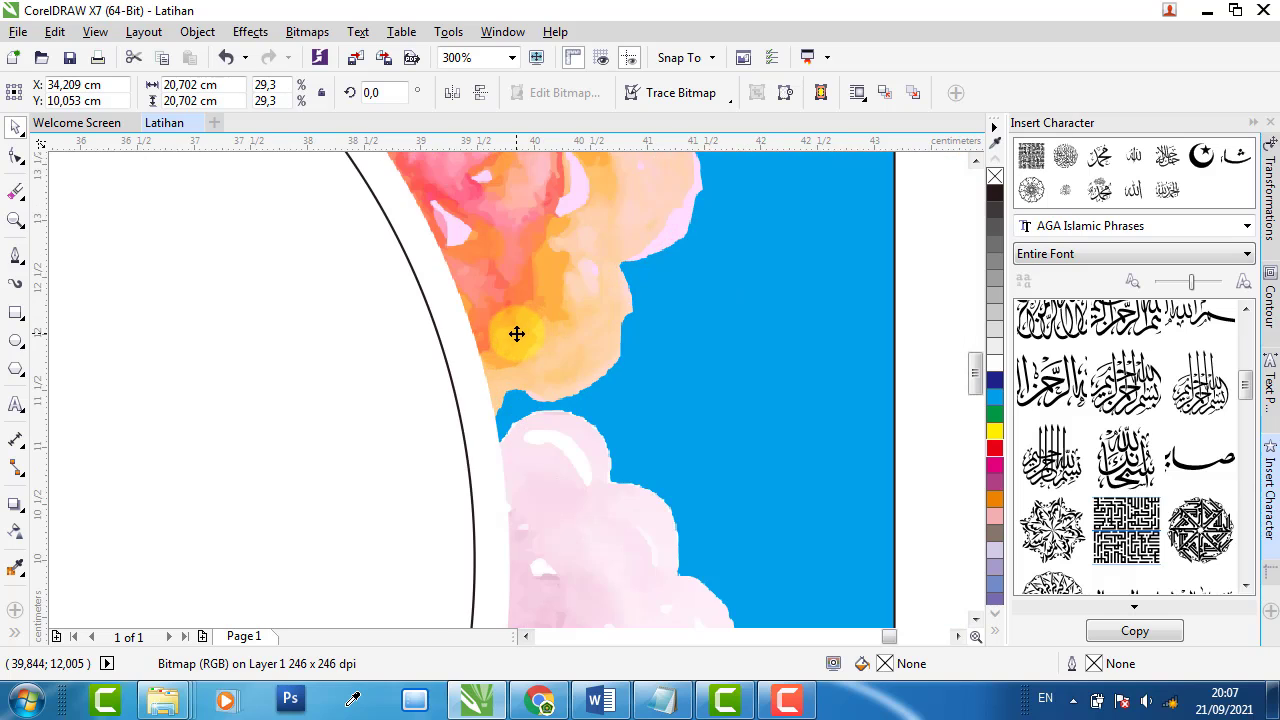
left_click_drag(517, 331, 529, 329)
scroll(619, 319, "down", 3)
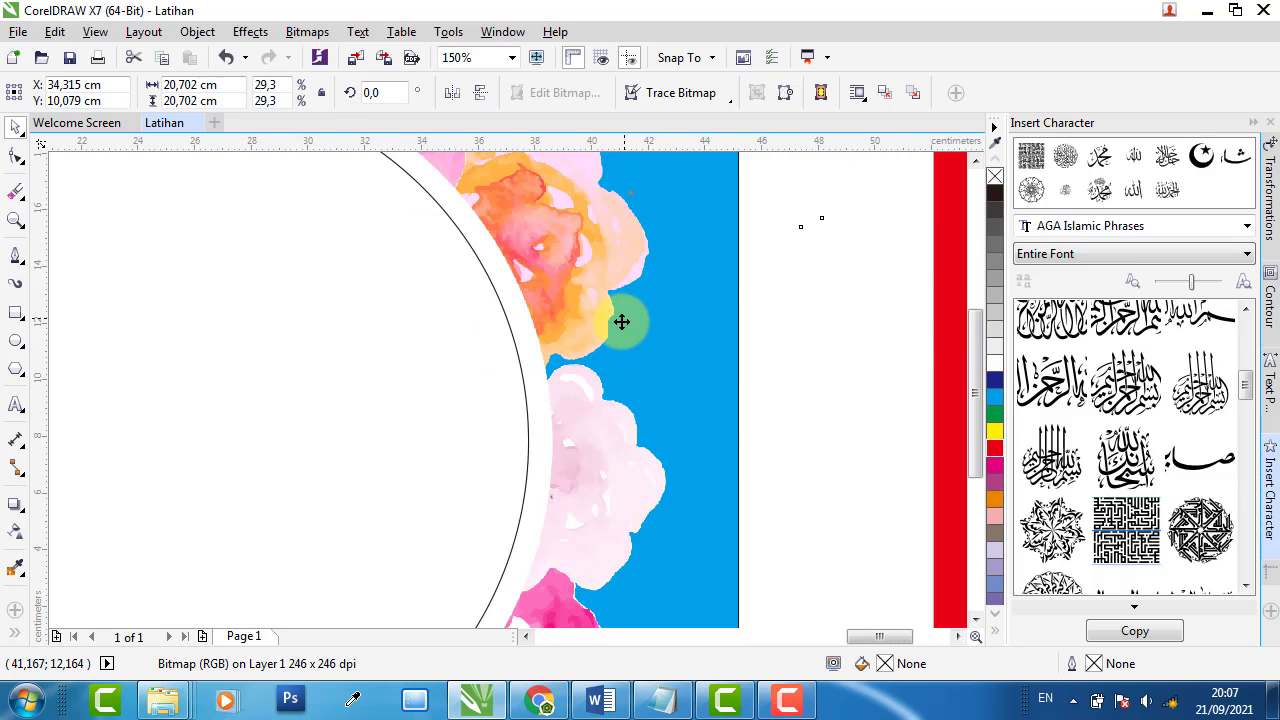
scroll(560, 325, "up", 1)
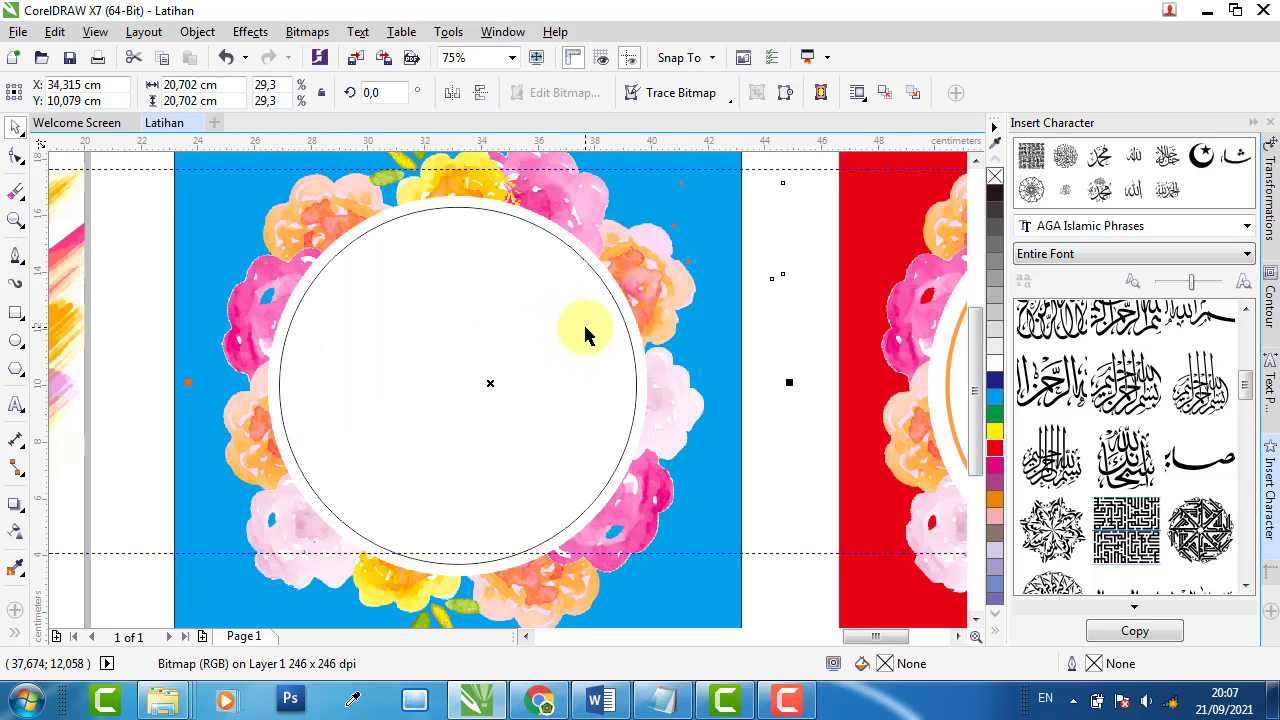
- Give the circle inside the wreath a 1.5 mm outline with round corners and caps, positioned inside and behind the fill
left_click(507, 300)
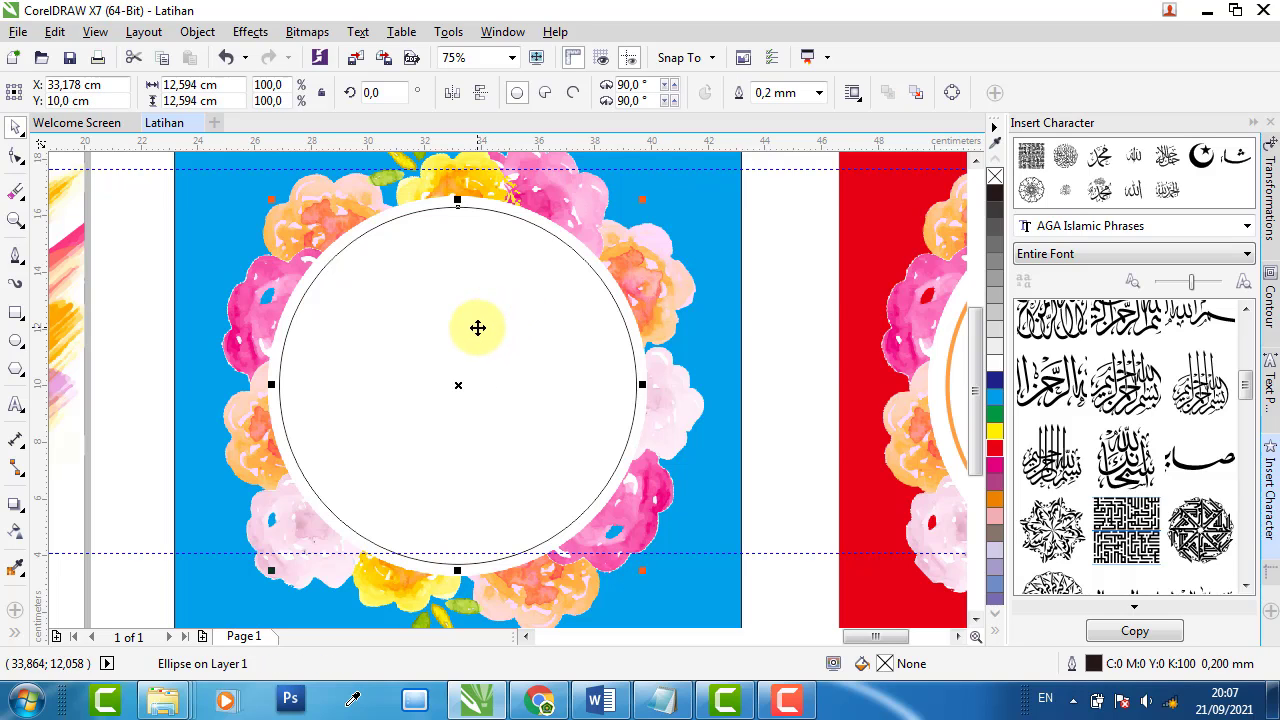
scroll(466, 337, "down", 1)
scroll(543, 294, "up", 1)
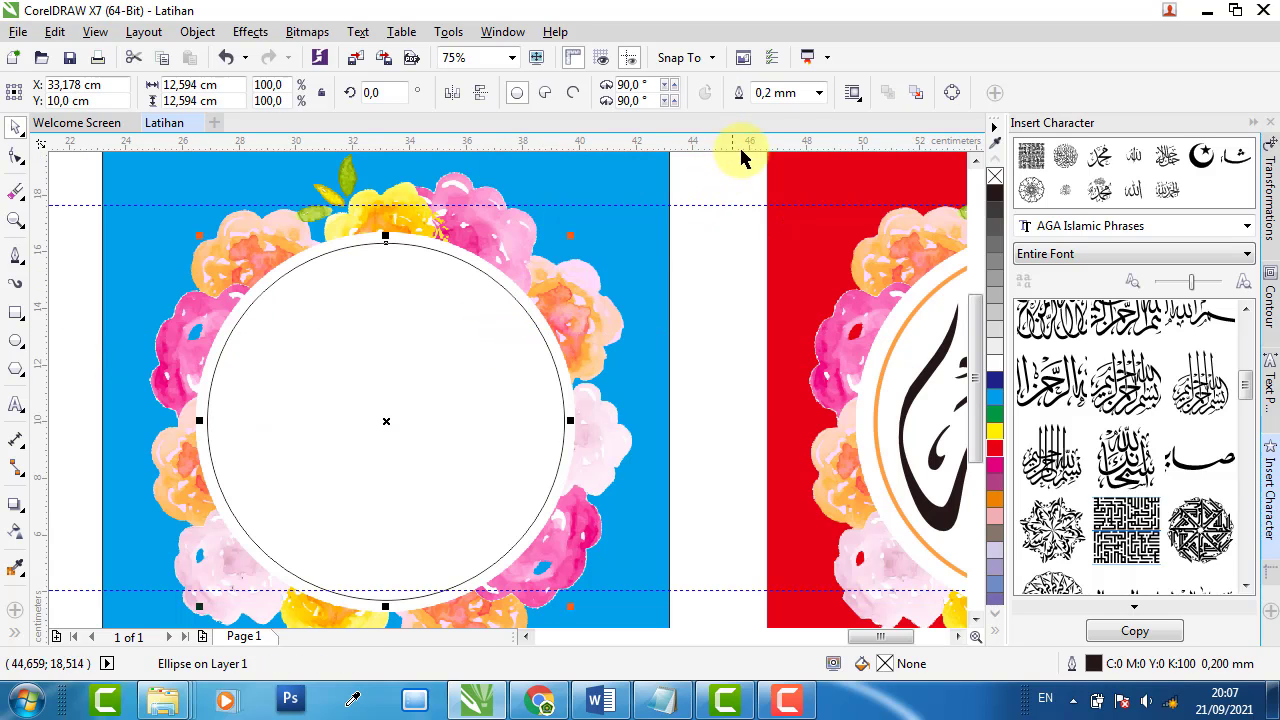
double_click(1097, 665)
left_click(509, 218)
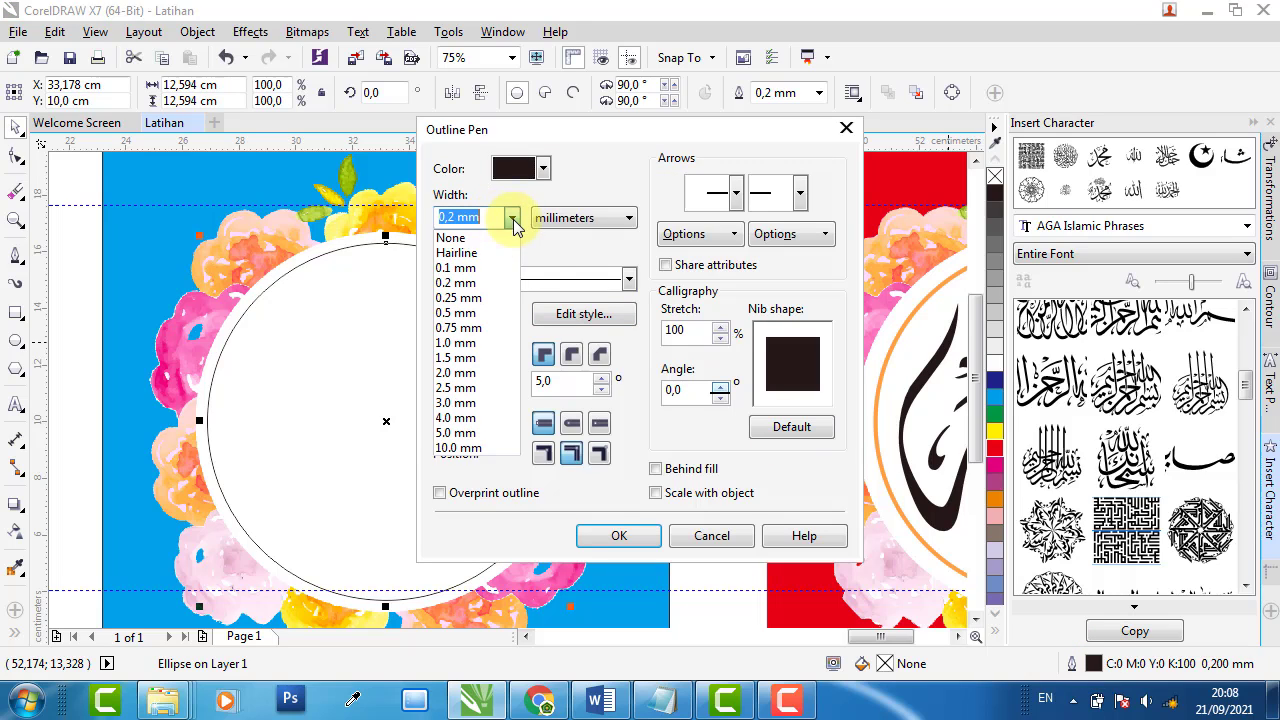
left_click(455, 358)
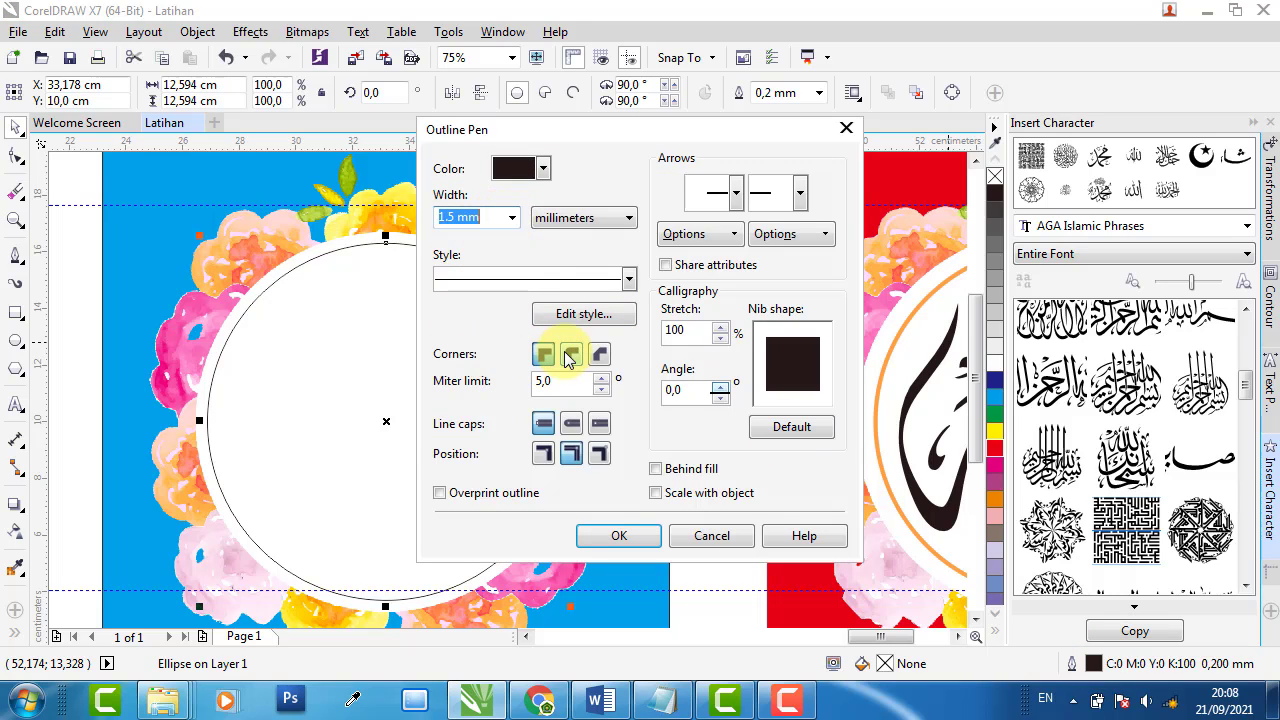
left_click(571, 356)
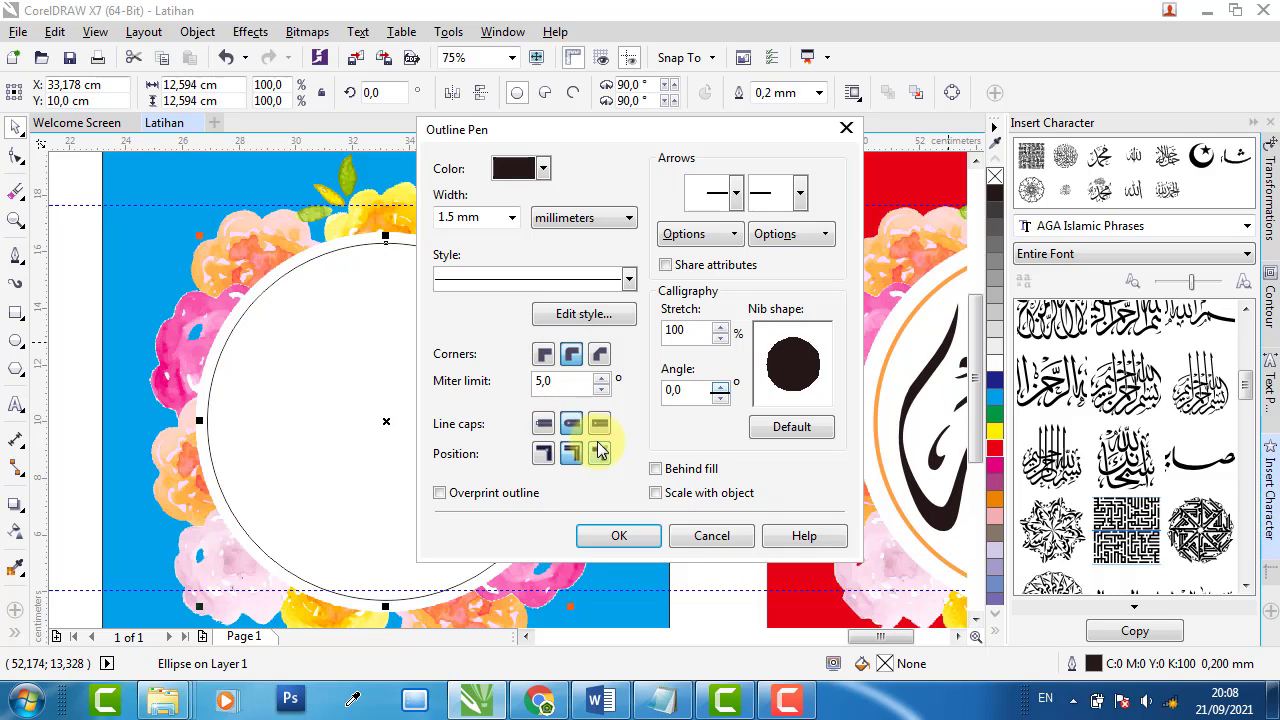
left_click(597, 459)
left_click(622, 535)
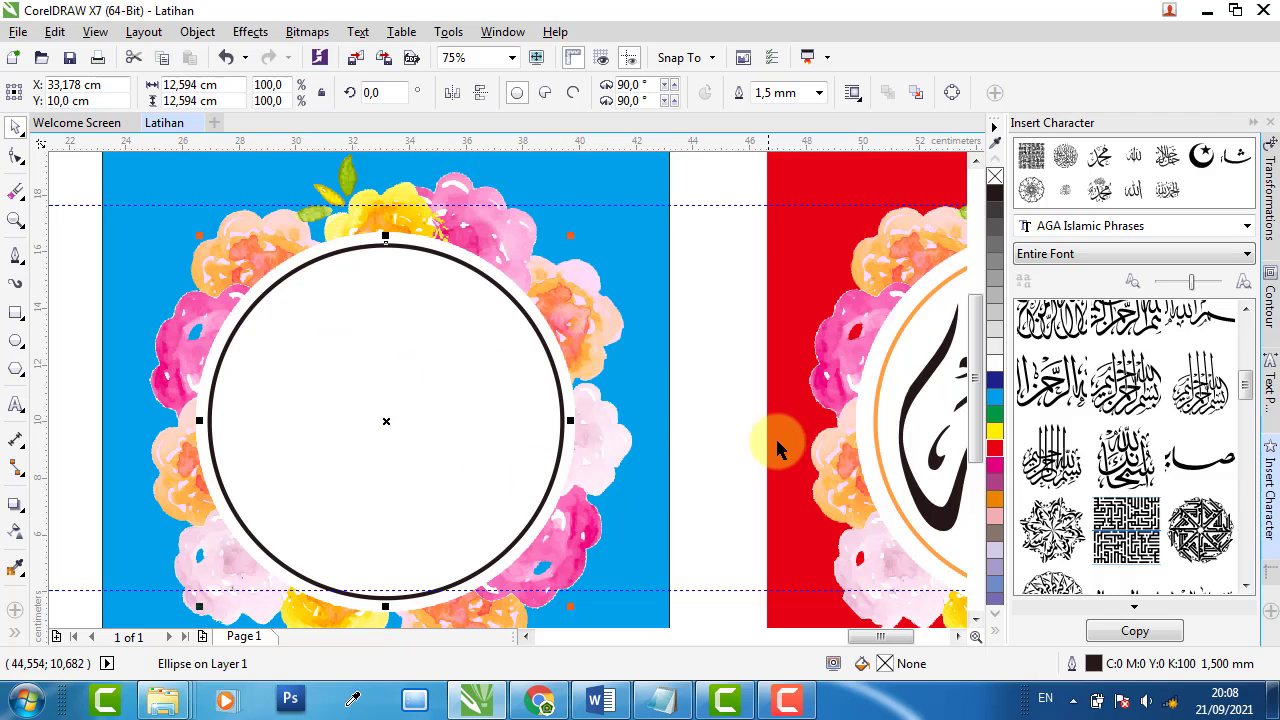
- Colour the circle's outline orange and refine it to a lighter custom shade, C0 M54 Y87 K0
right_click(995, 498)
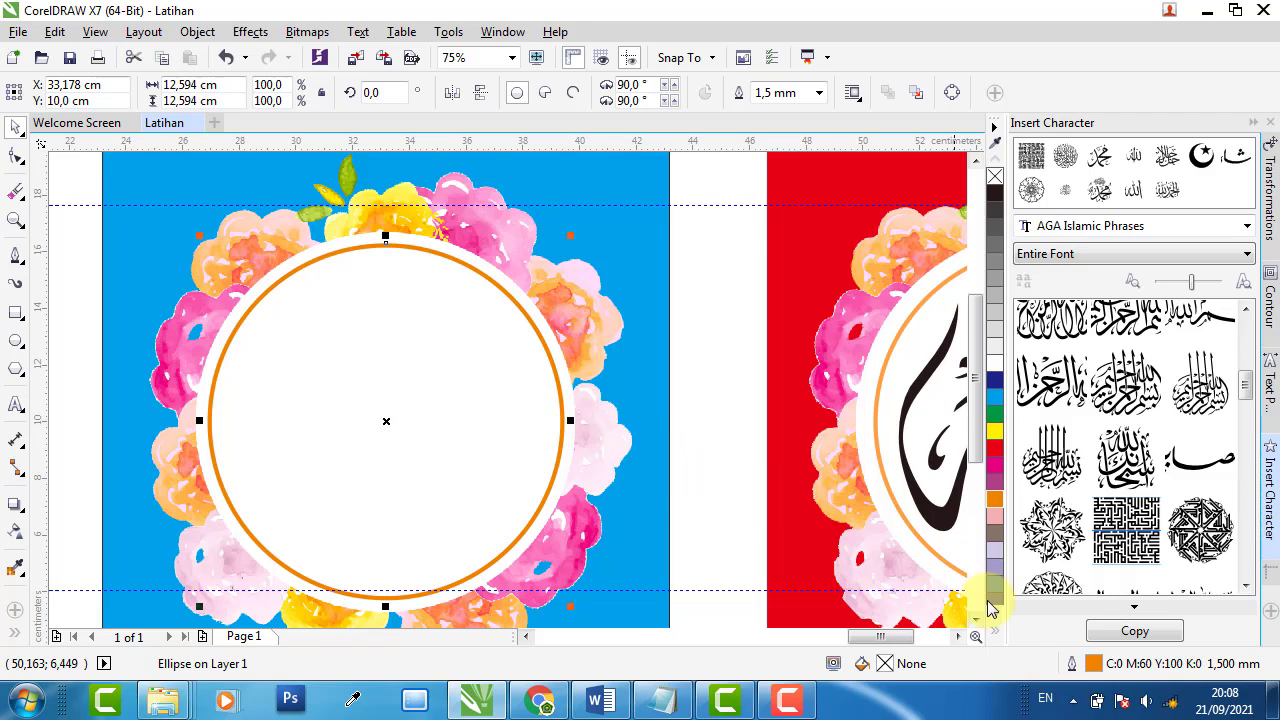
double_click(1072, 664)
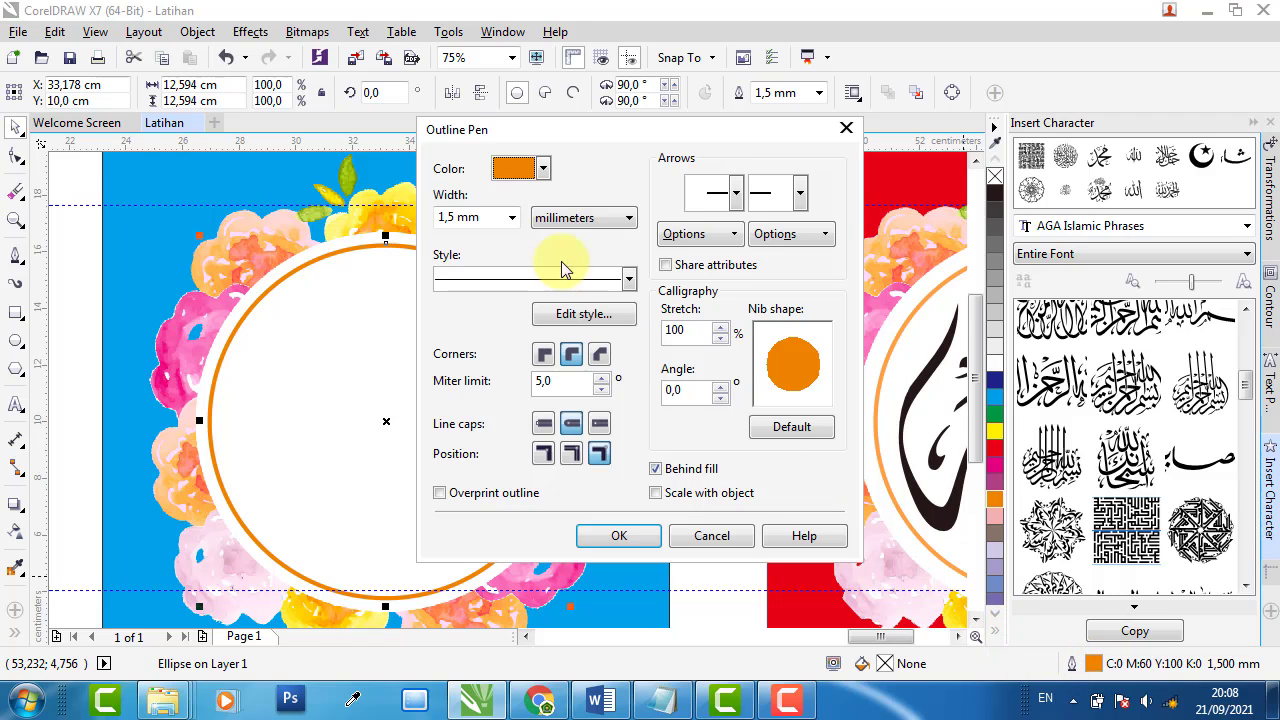
left_click(543, 169)
left_click(555, 321)
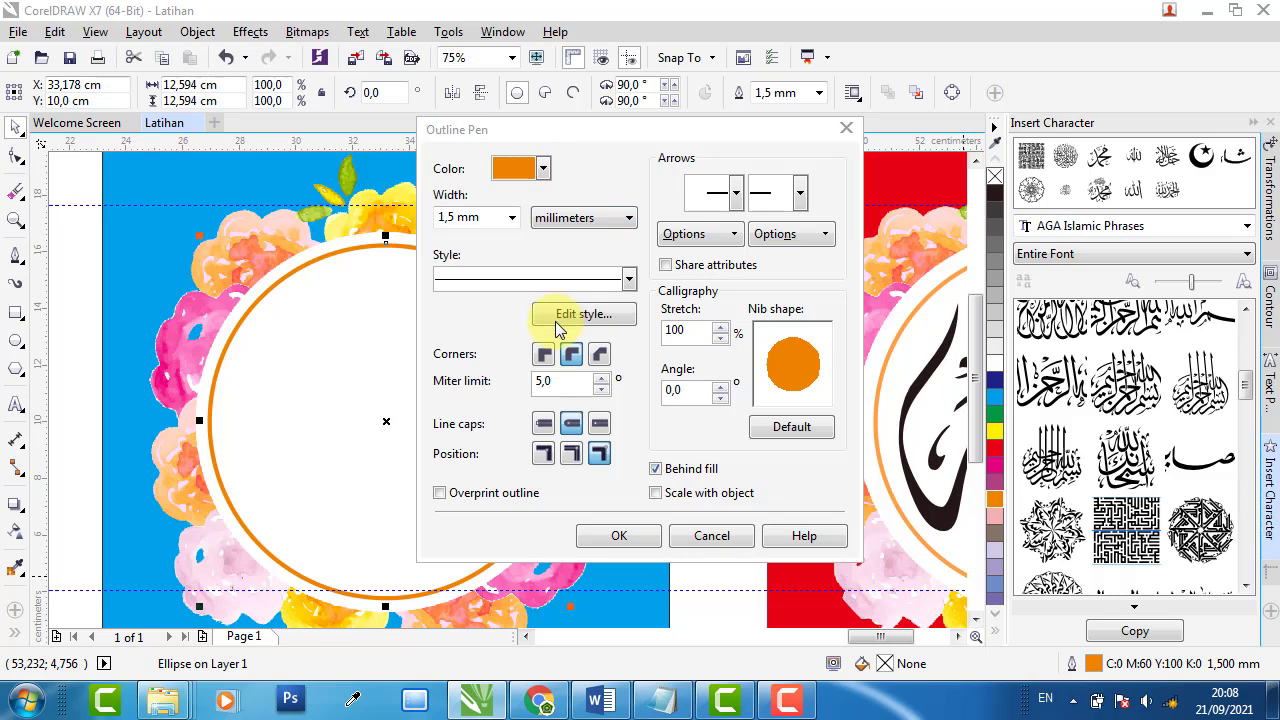
left_click_drag(963, 315, 945, 291)
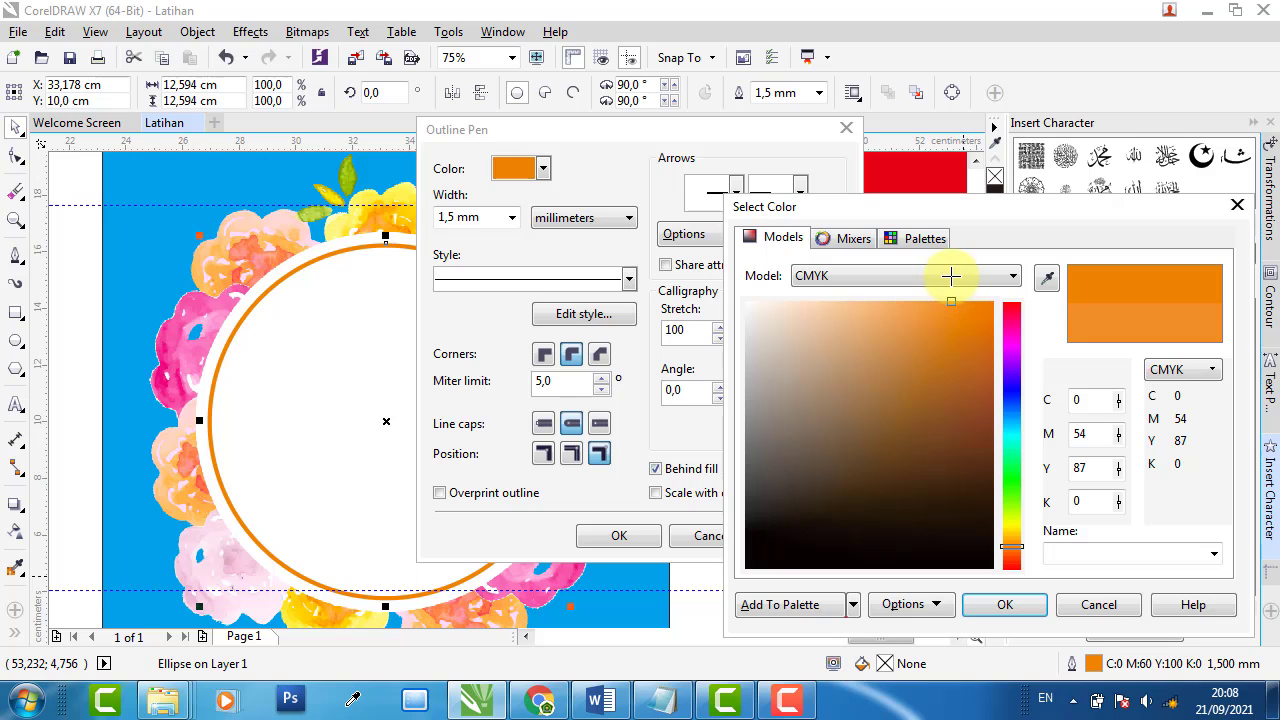
left_click(1020, 612)
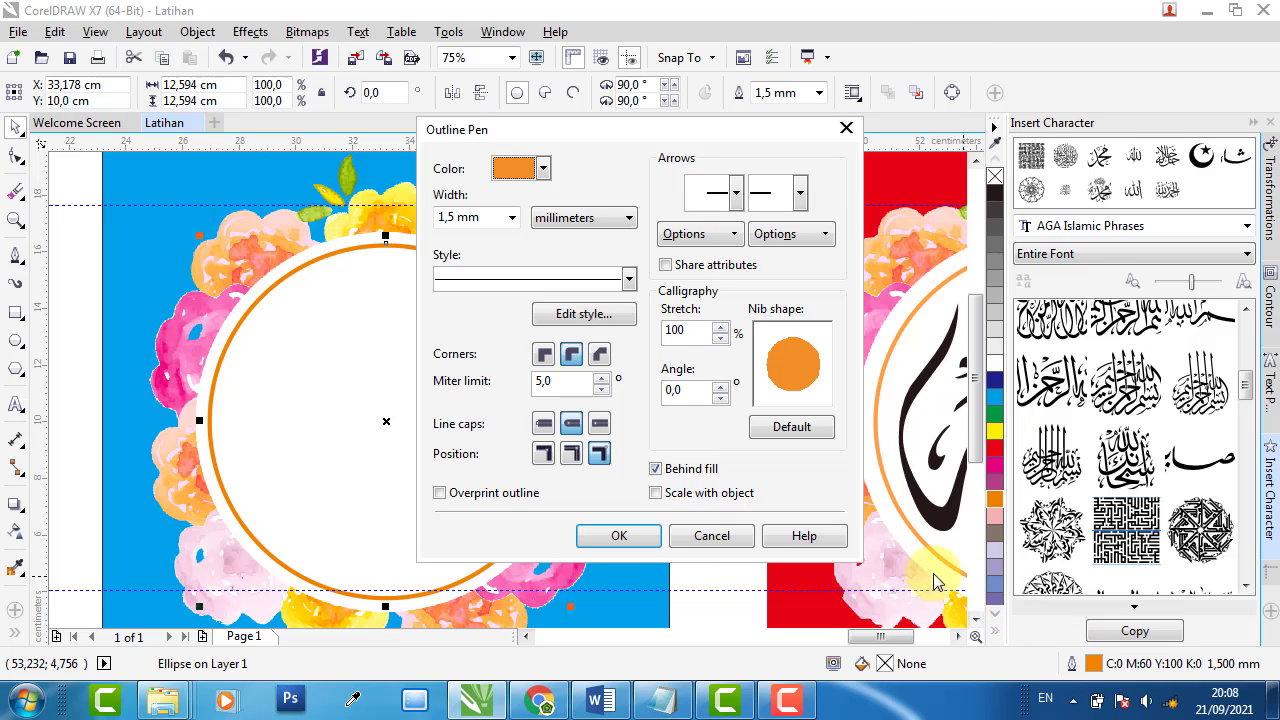
left_click(619, 536)
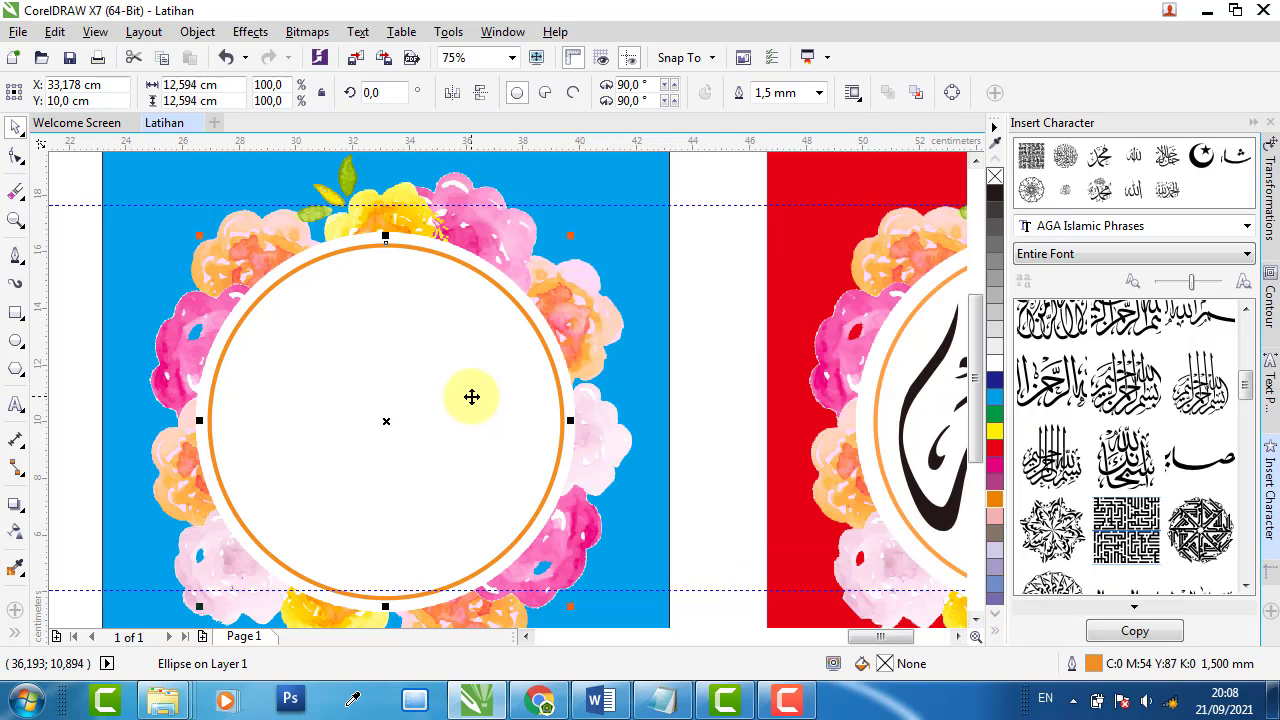
- Fill the blue 20 cm square behind the floral wreath with white
scroll(472, 396, "down", 4)
left_click(563, 291)
scroll(522, 418, "up", 2)
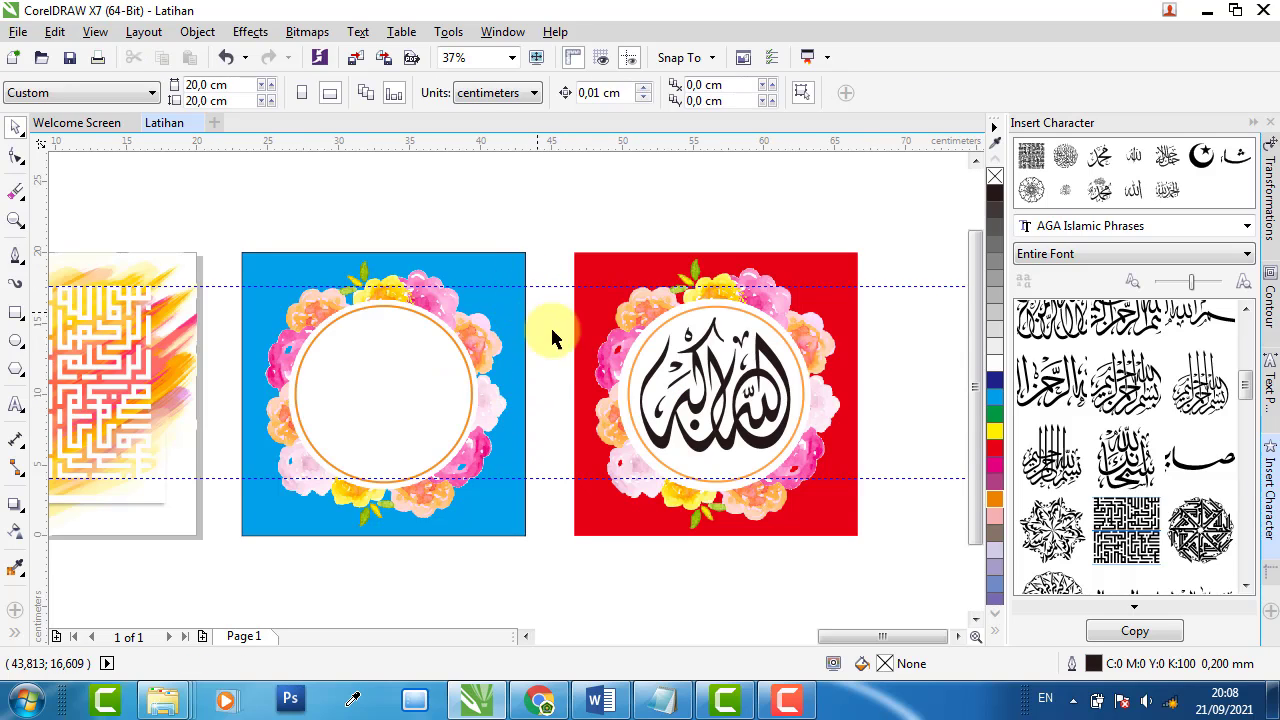
left_click(509, 268)
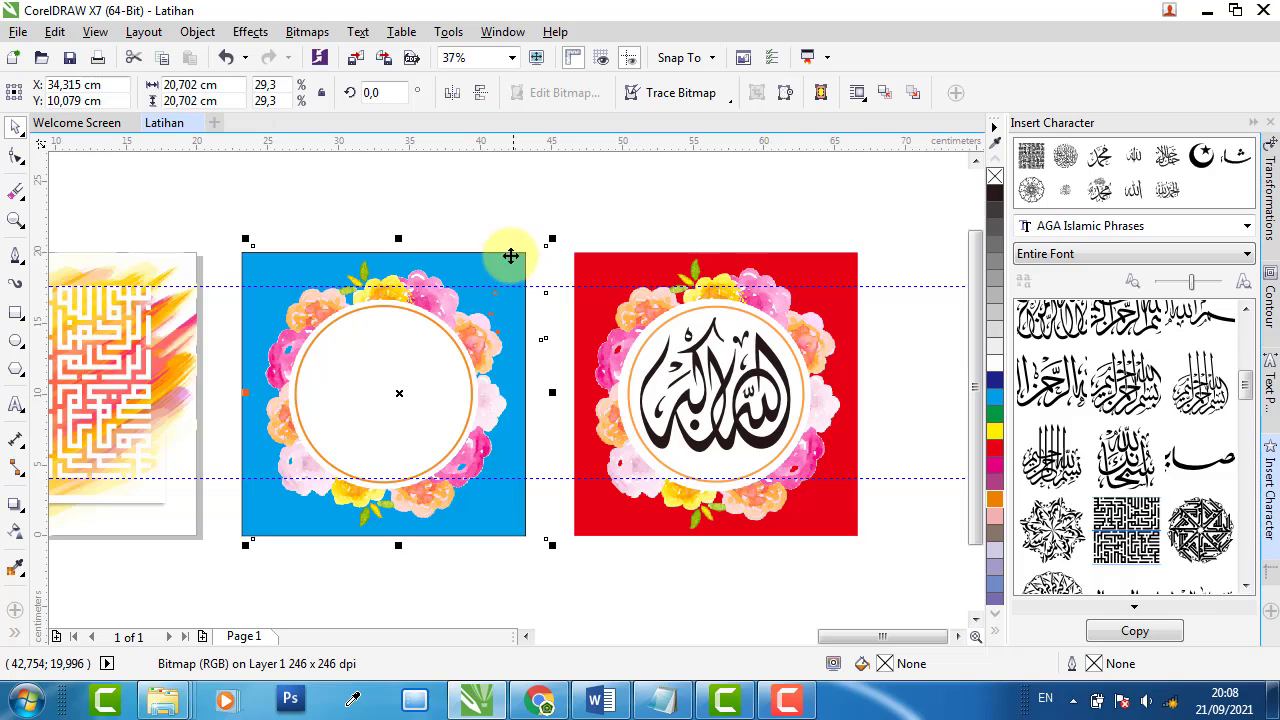
left_click(336, 247)
left_click(243, 267)
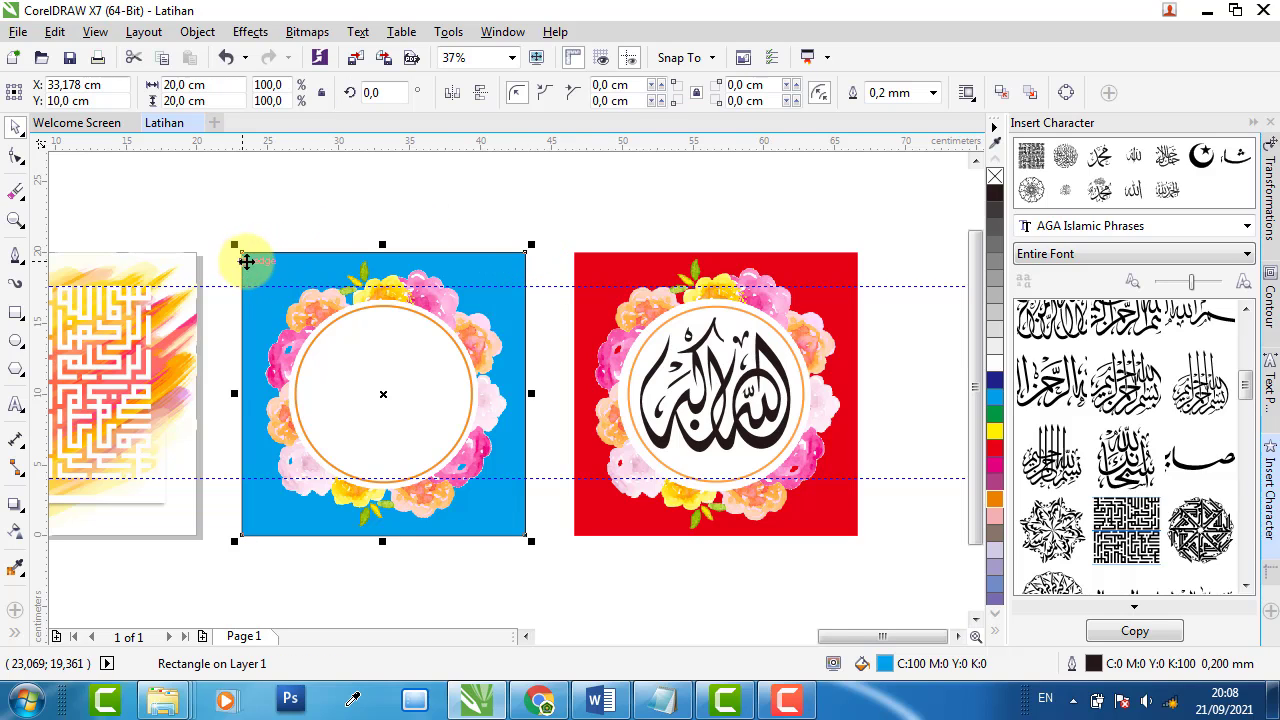
left_click(995, 368)
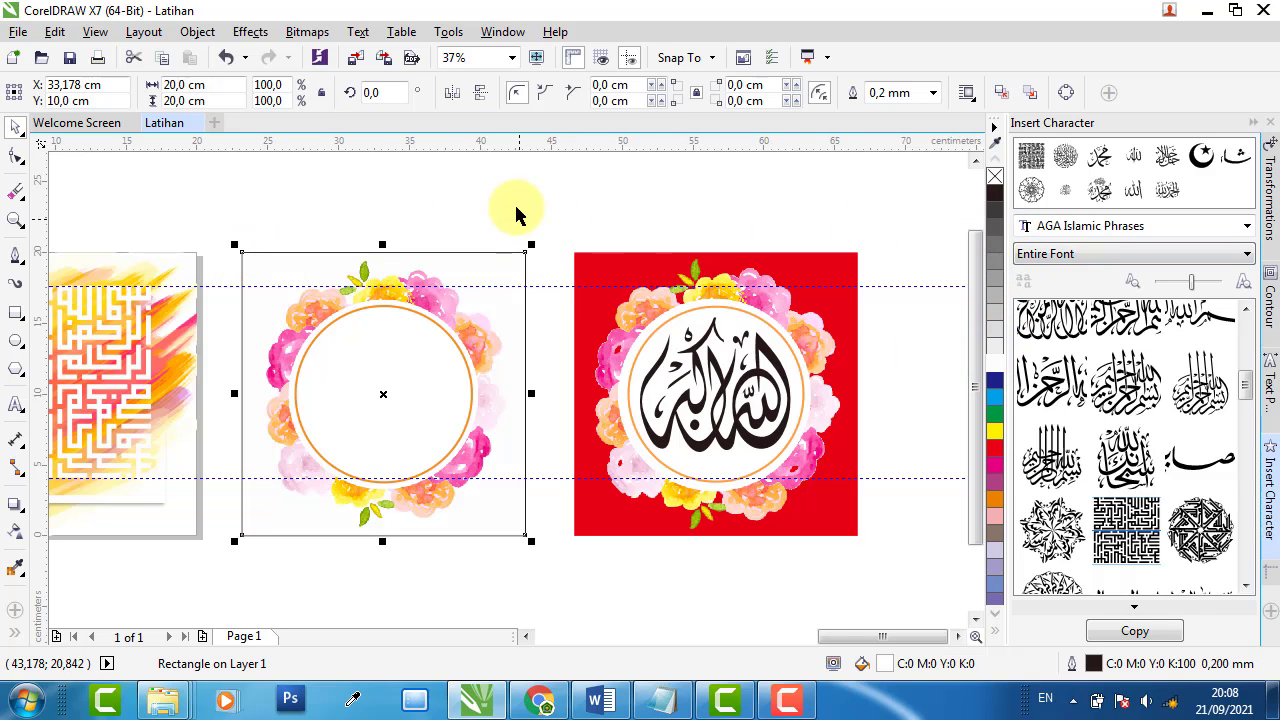
left_click(517, 211)
left_click(477, 348)
left_click_drag(475, 351, 526, 304)
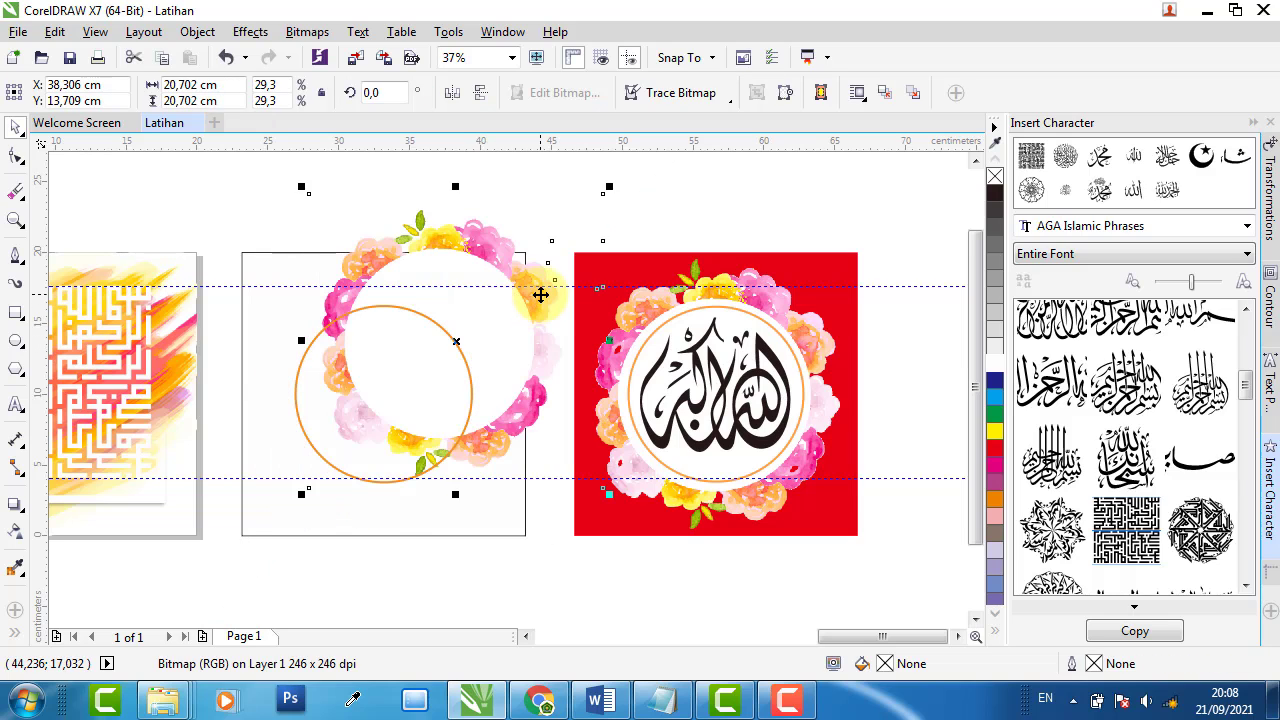
key("ctrl+z")
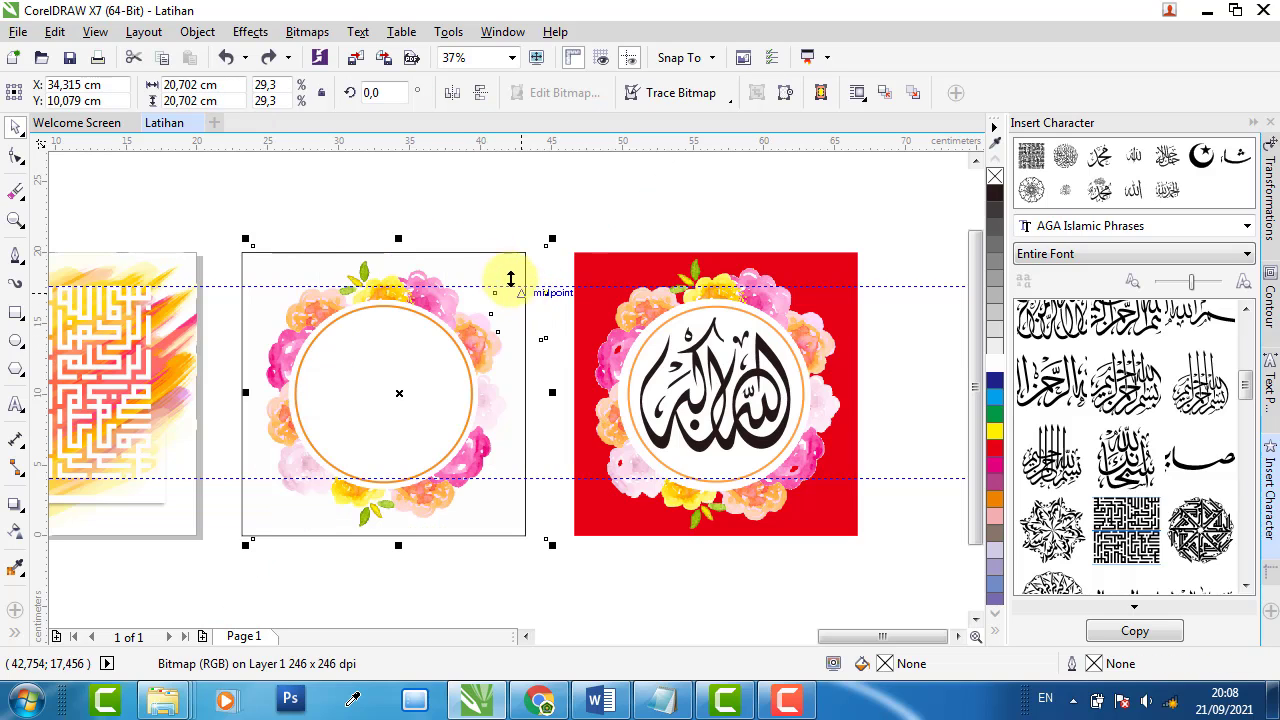
- PowerClip the floral wreath image inside the white square
right_click(490, 340)
left_click(575, 149)
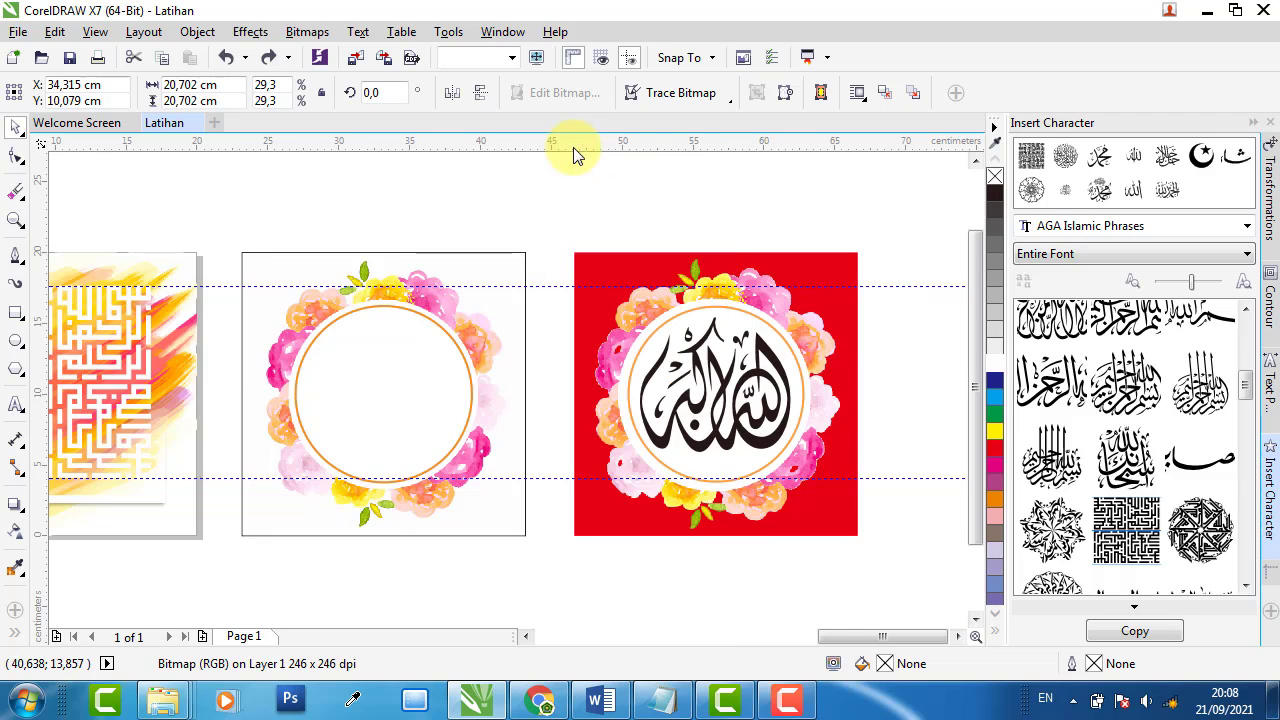
left_click(244, 277)
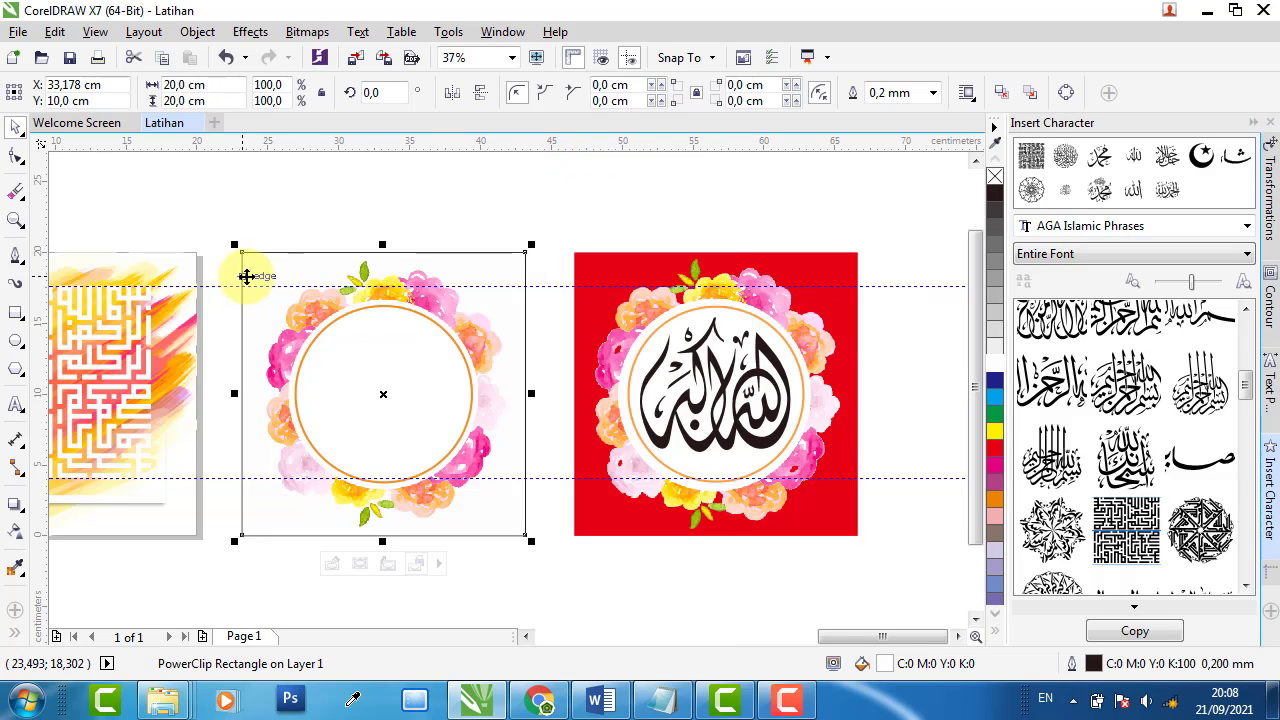
left_click(489, 221)
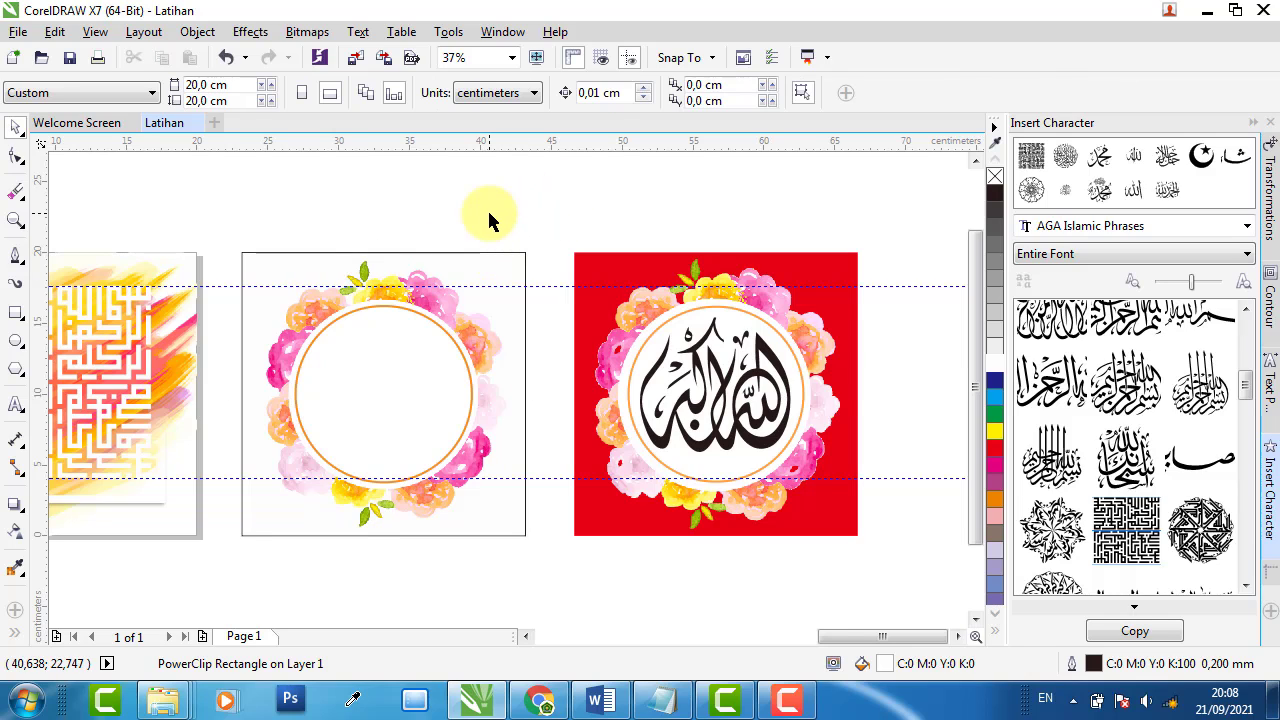
- Find the Allahu Akbar glyph used in the red reference panel in the AGA Islamic Phrases font and place it over the wreath panel
left_click(755, 380)
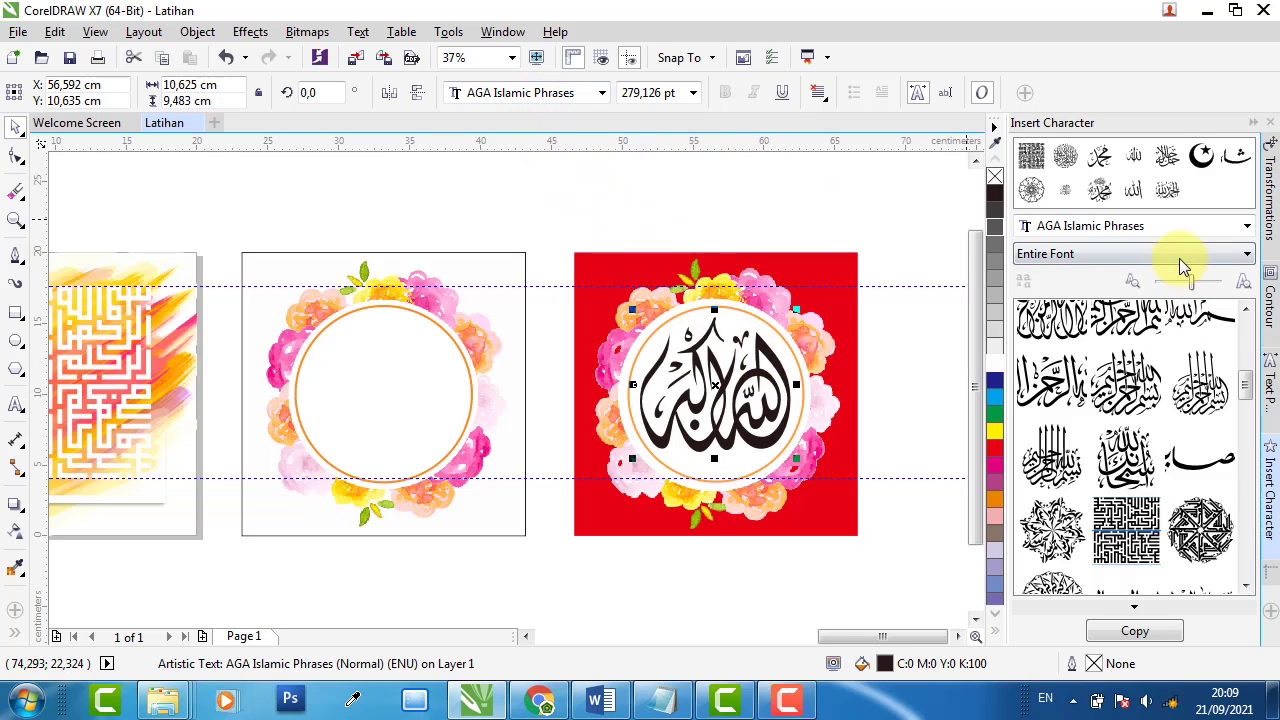
left_click(1171, 225)
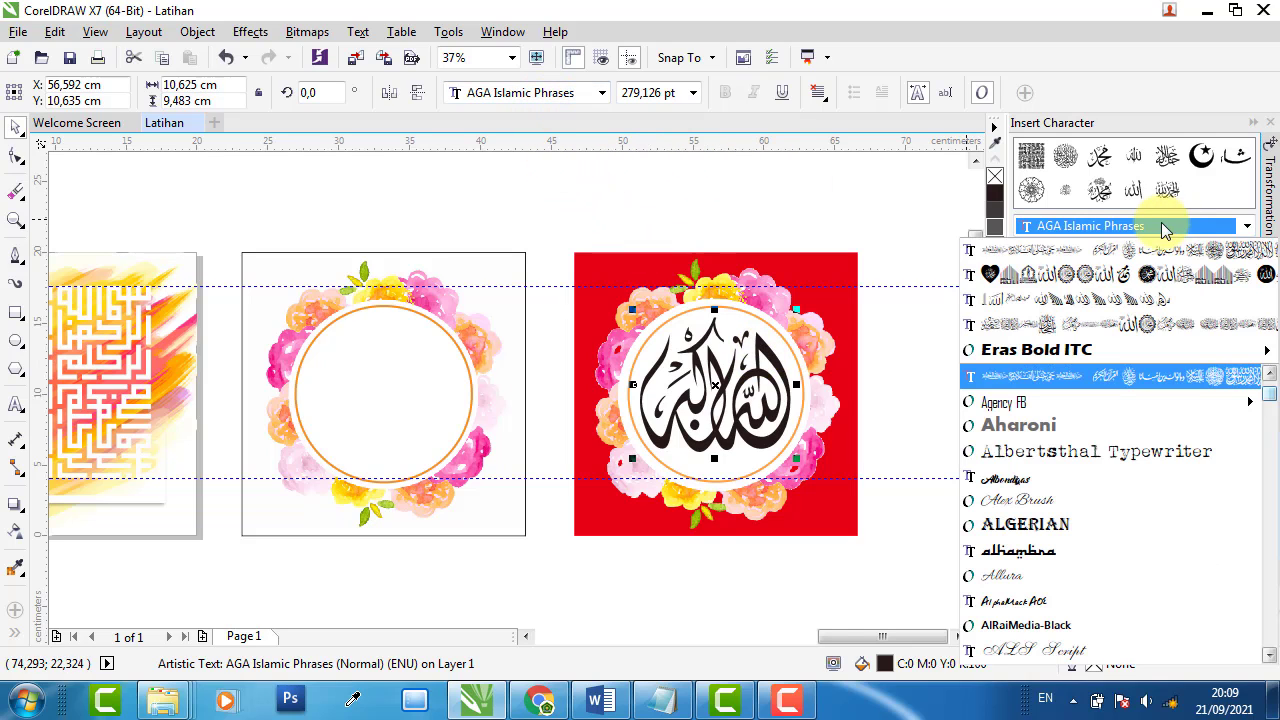
left_click(1050, 375)
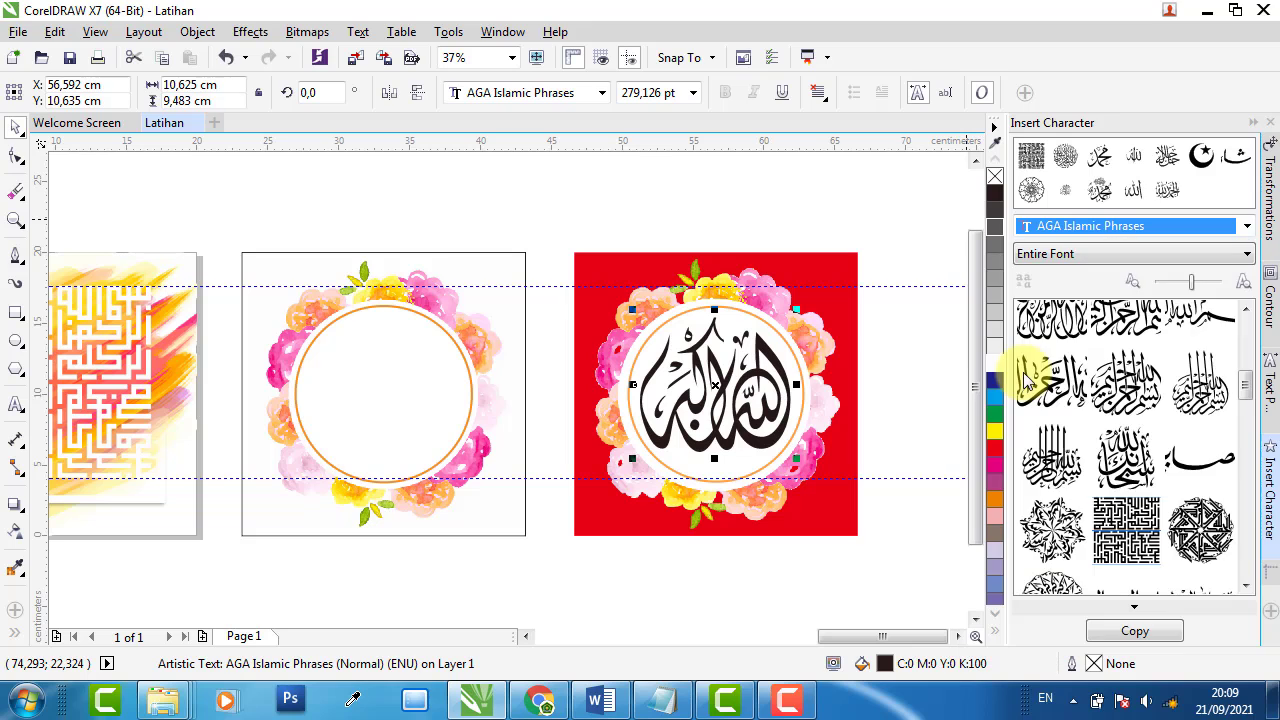
left_click(1247, 392)
left_click_drag(1250, 395, 1268, 479)
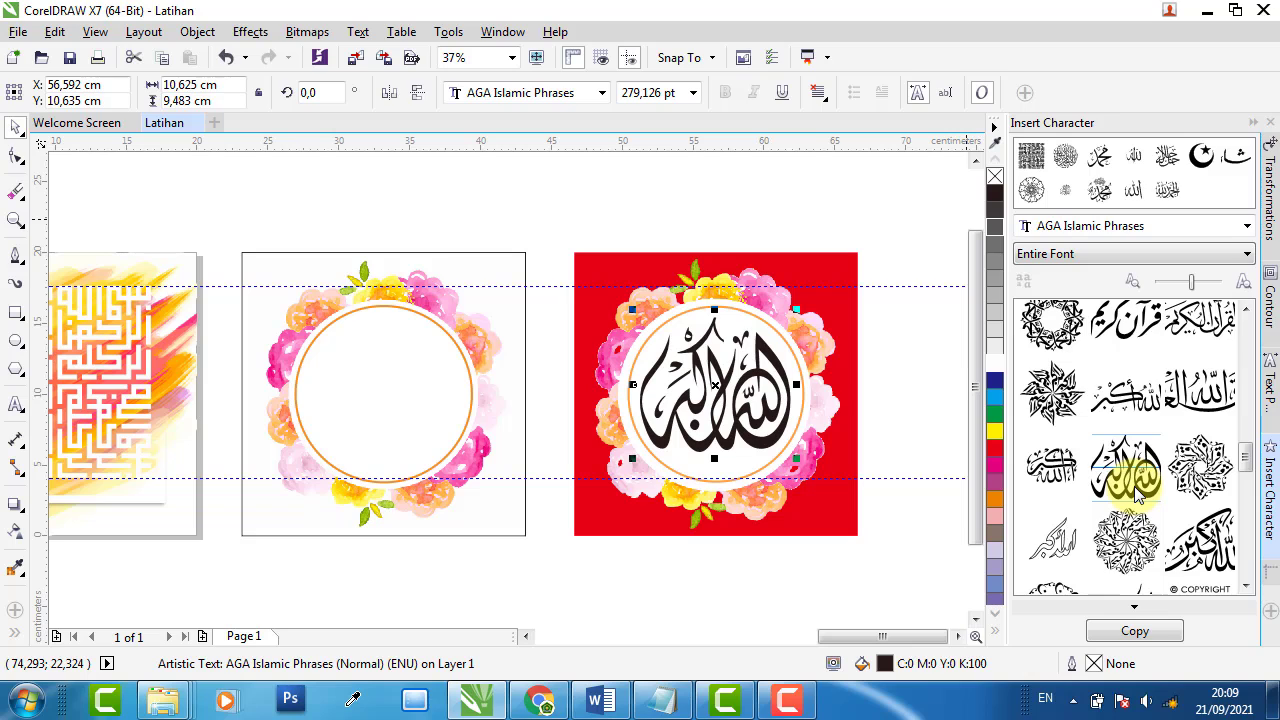
left_click_drag(1135, 490, 566, 250)
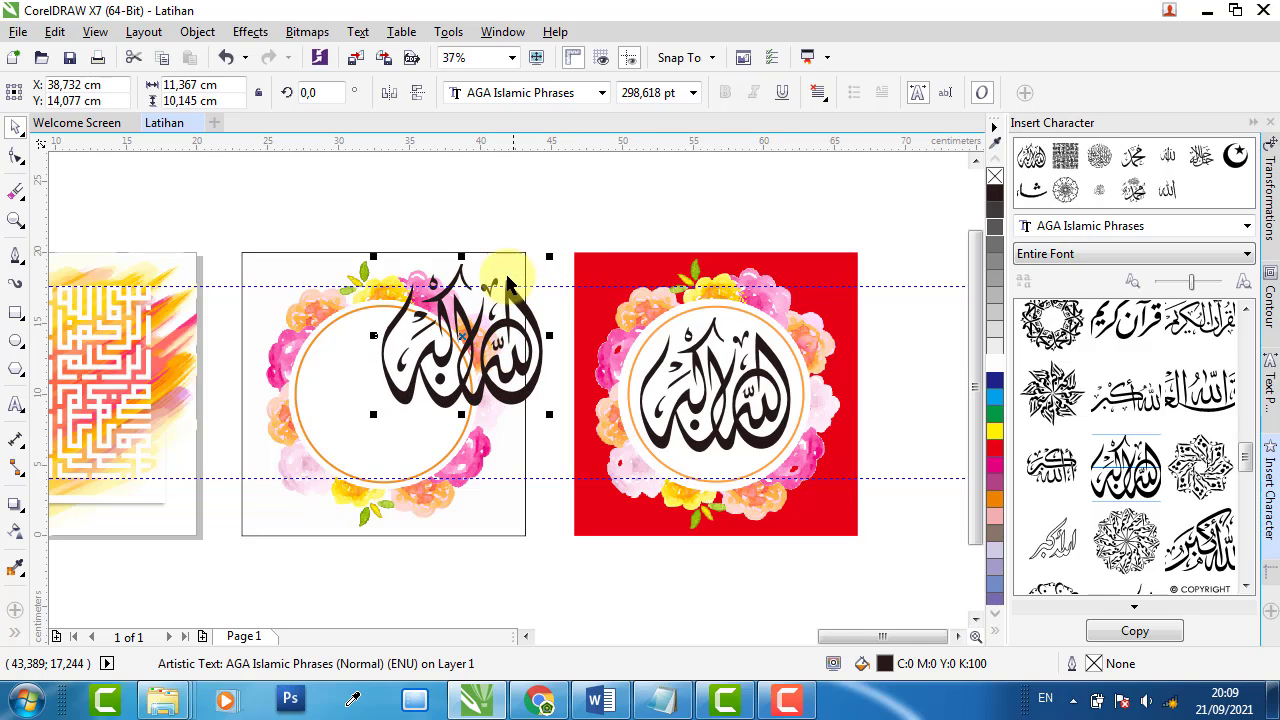
- Centre the calligraphy glyph horizontally and vertically on the wreath panel's square
left_click(284, 265, "shift")
key("c")
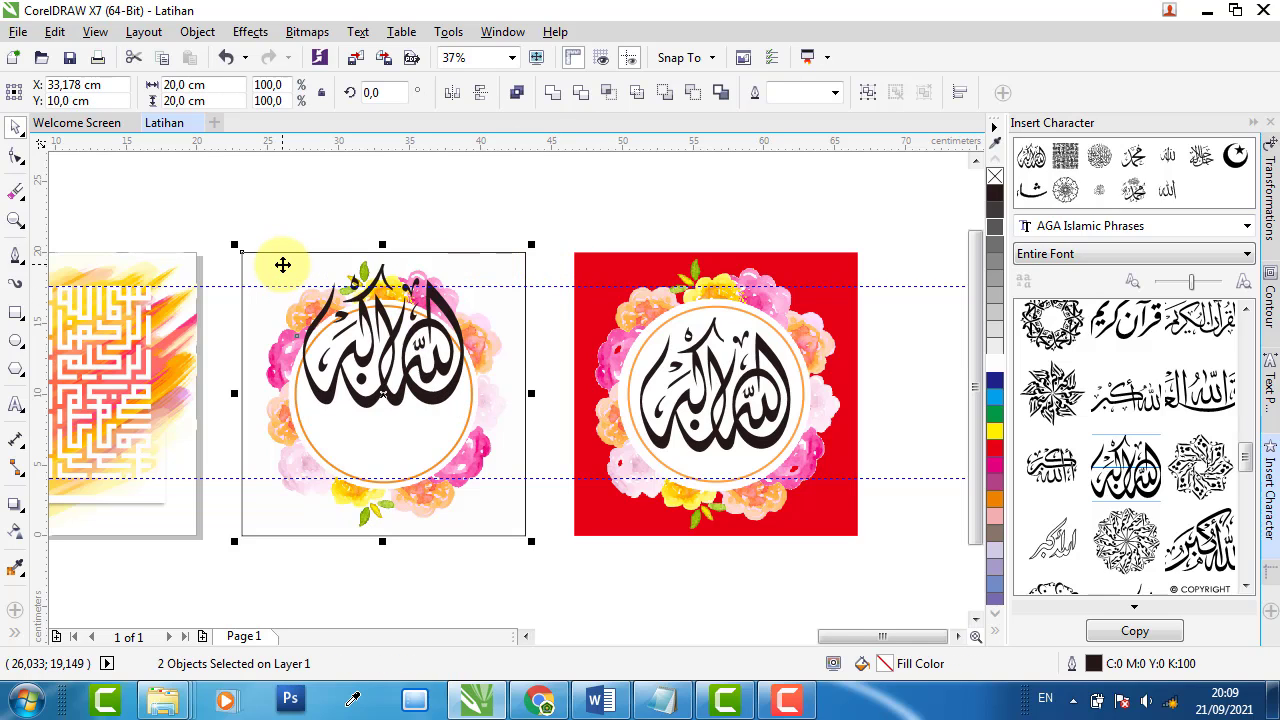
key("e")
left_click(480, 200)
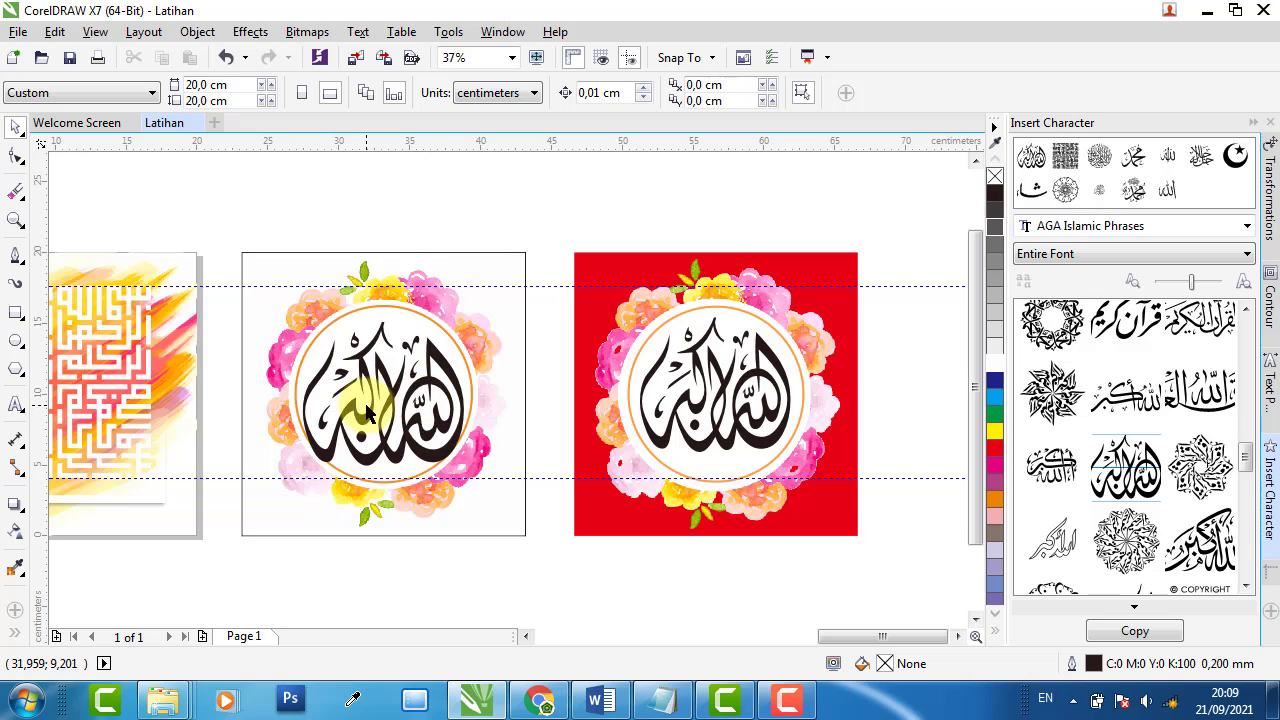
- Raise the calligraphy inside the ring to about Y 10.64 cm and shrink it to about 10.96 × 9.78 cm
left_click(427, 362)
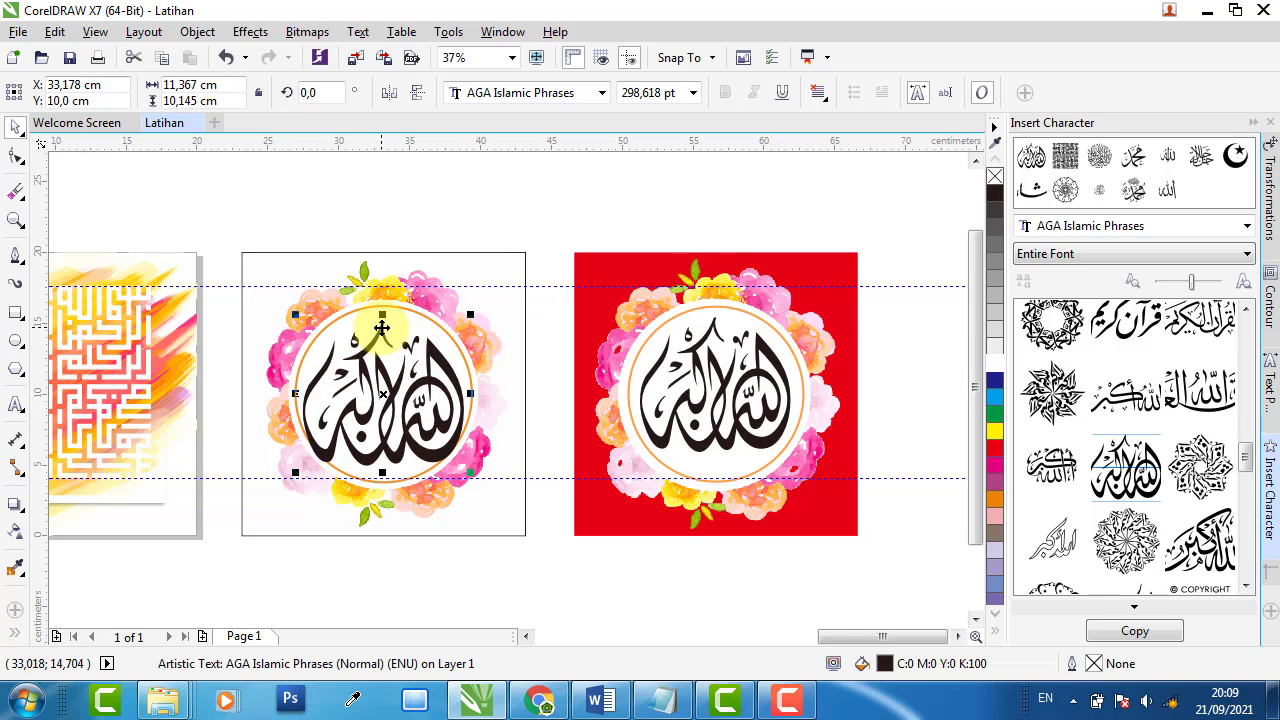
left_click_drag(382, 328, 394, 320)
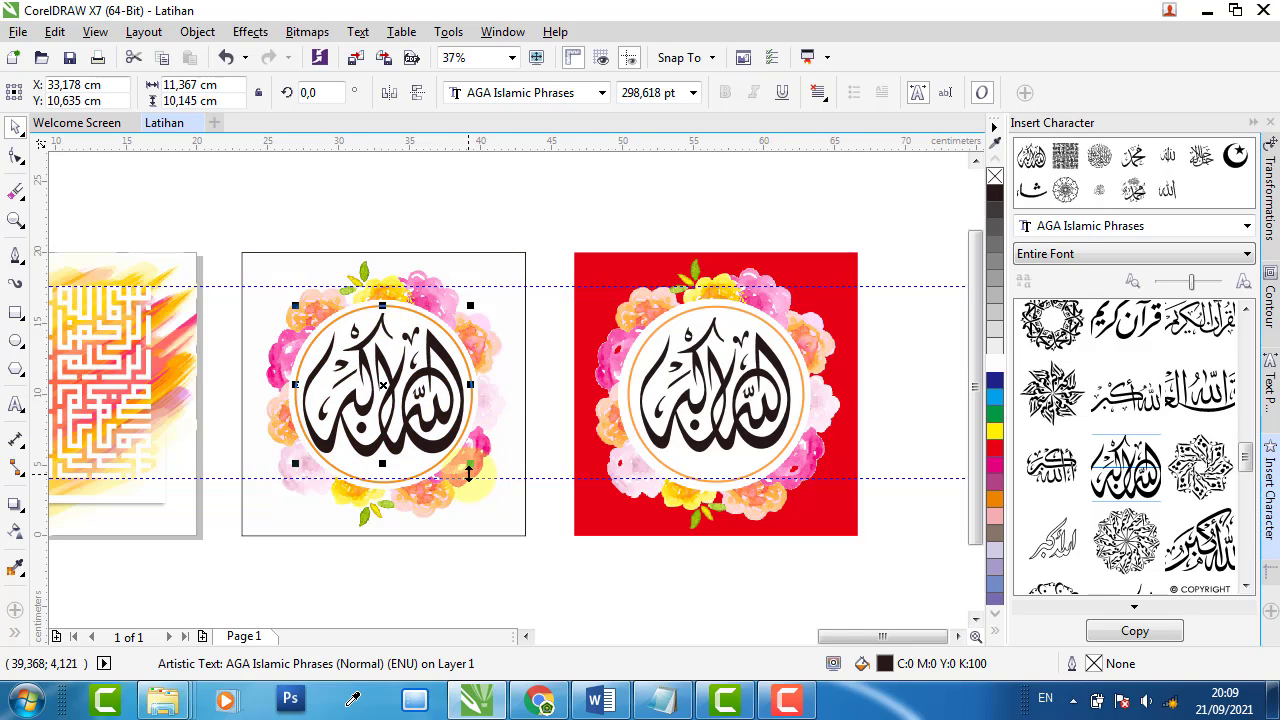
left_click_drag(469, 457, 475, 460)
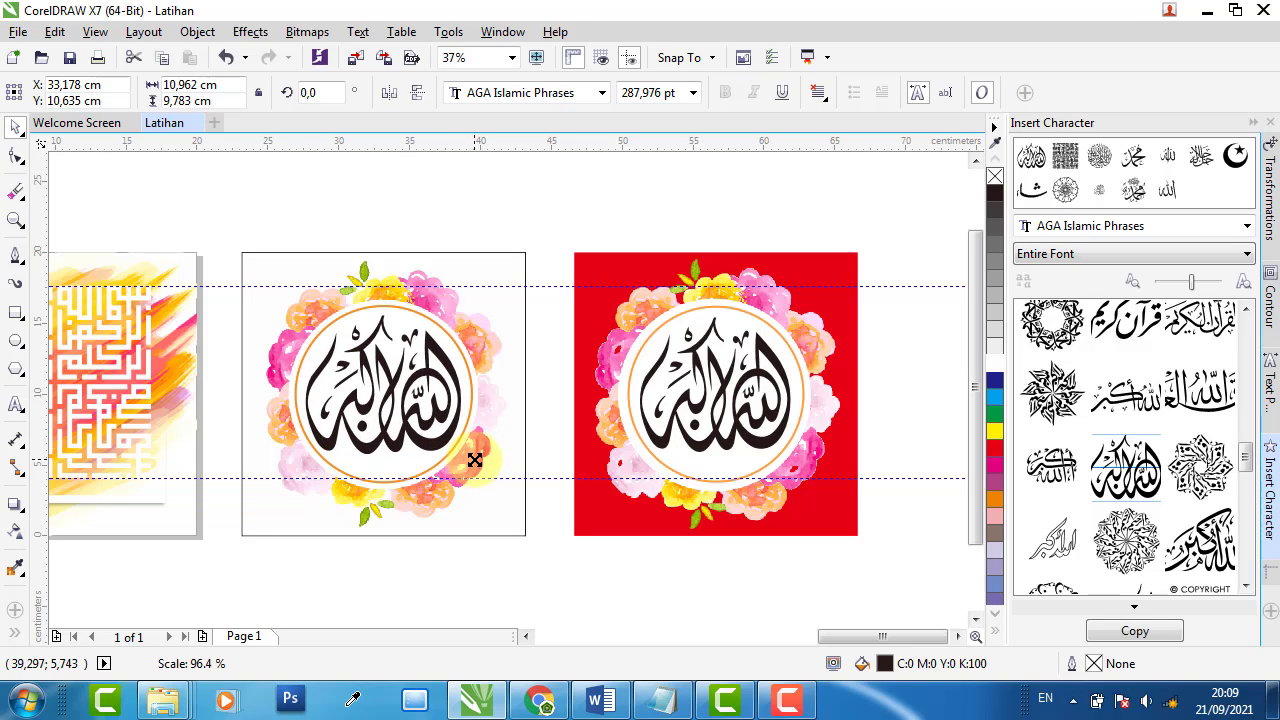
left_click(454, 559)
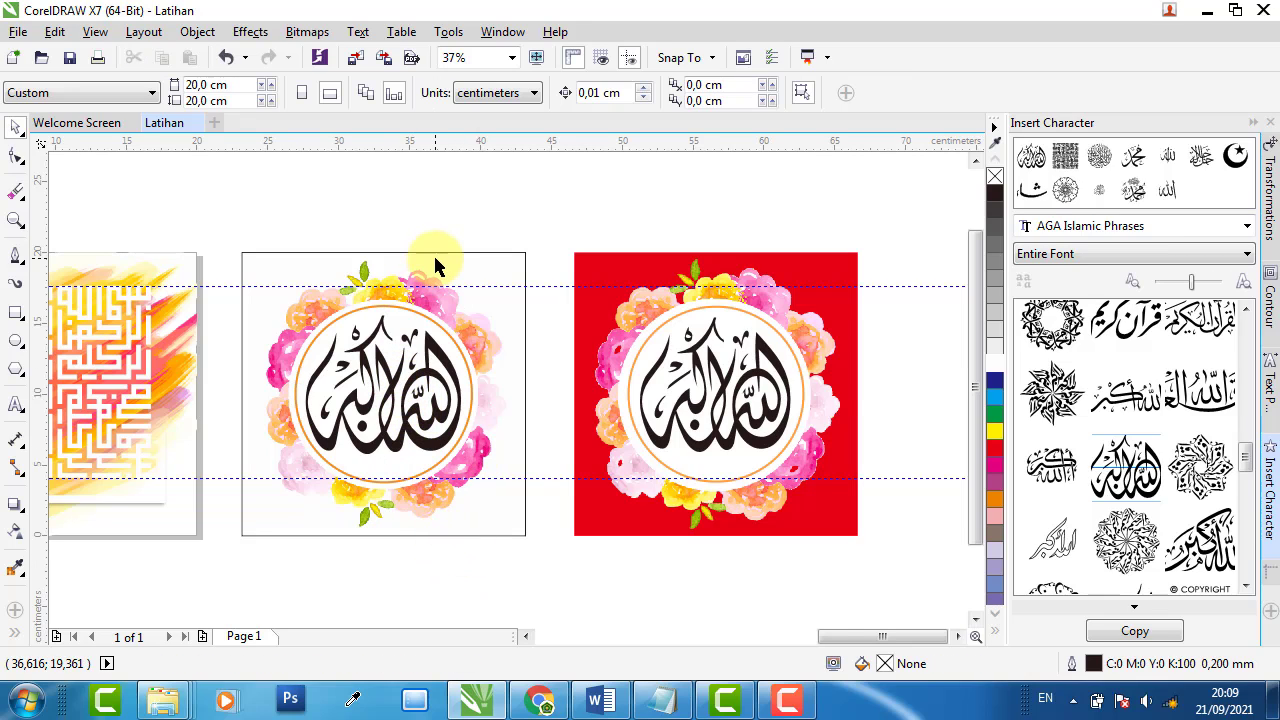
left_click_drag(556, 181, 226, 590)
right_click(364, 346)
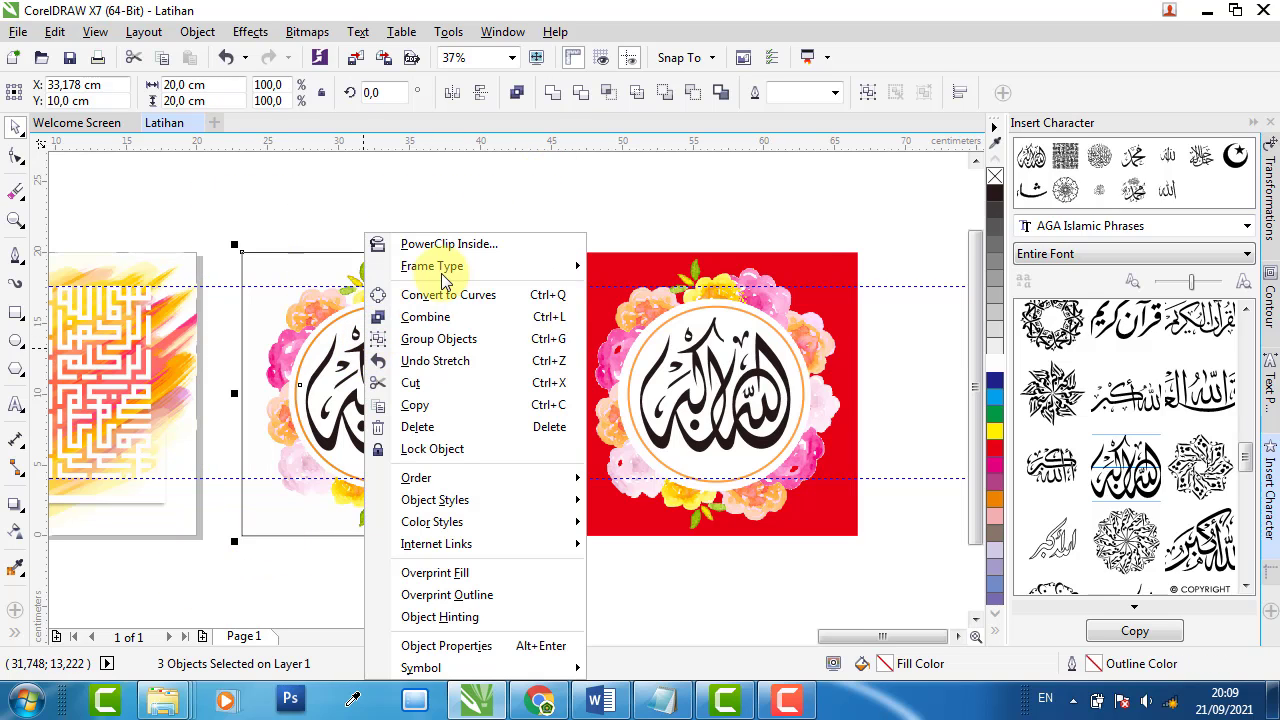
left_click(432, 339)
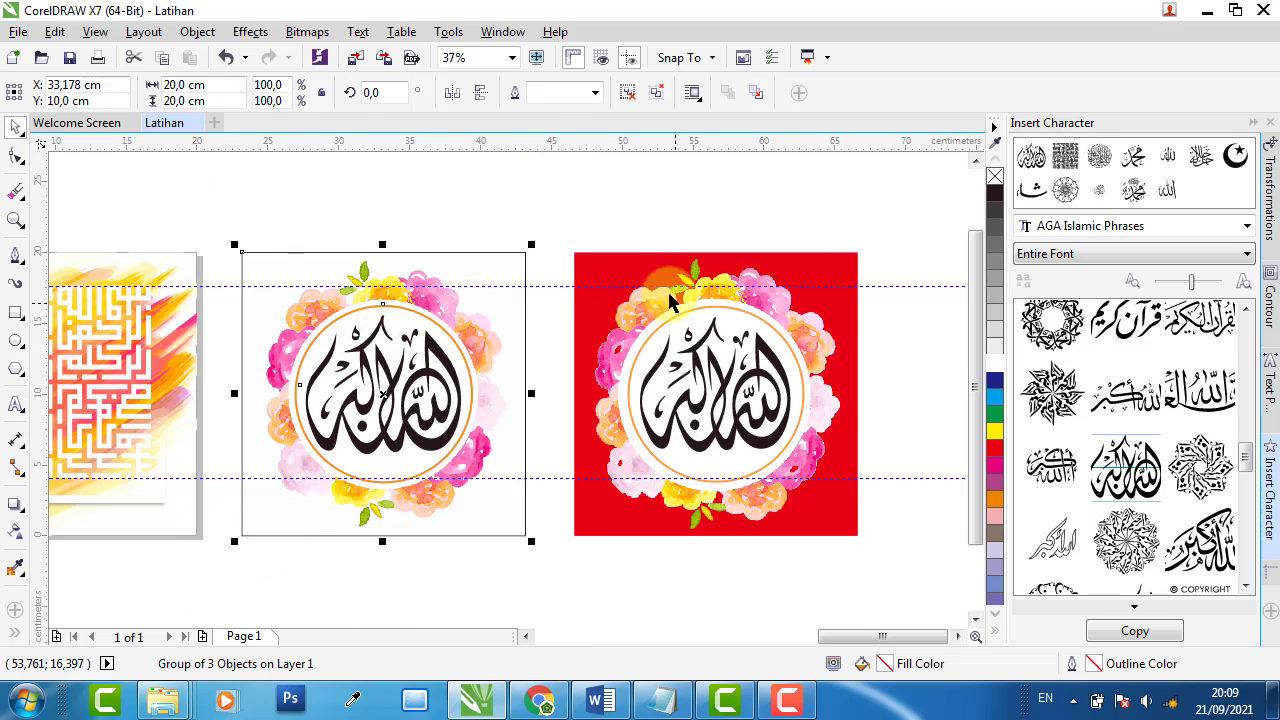
left_click(628, 94)
left_click(555, 200)
- Remove the outline from the wreath panel's square and group the square, ring and calligraphy together
left_click(510, 256)
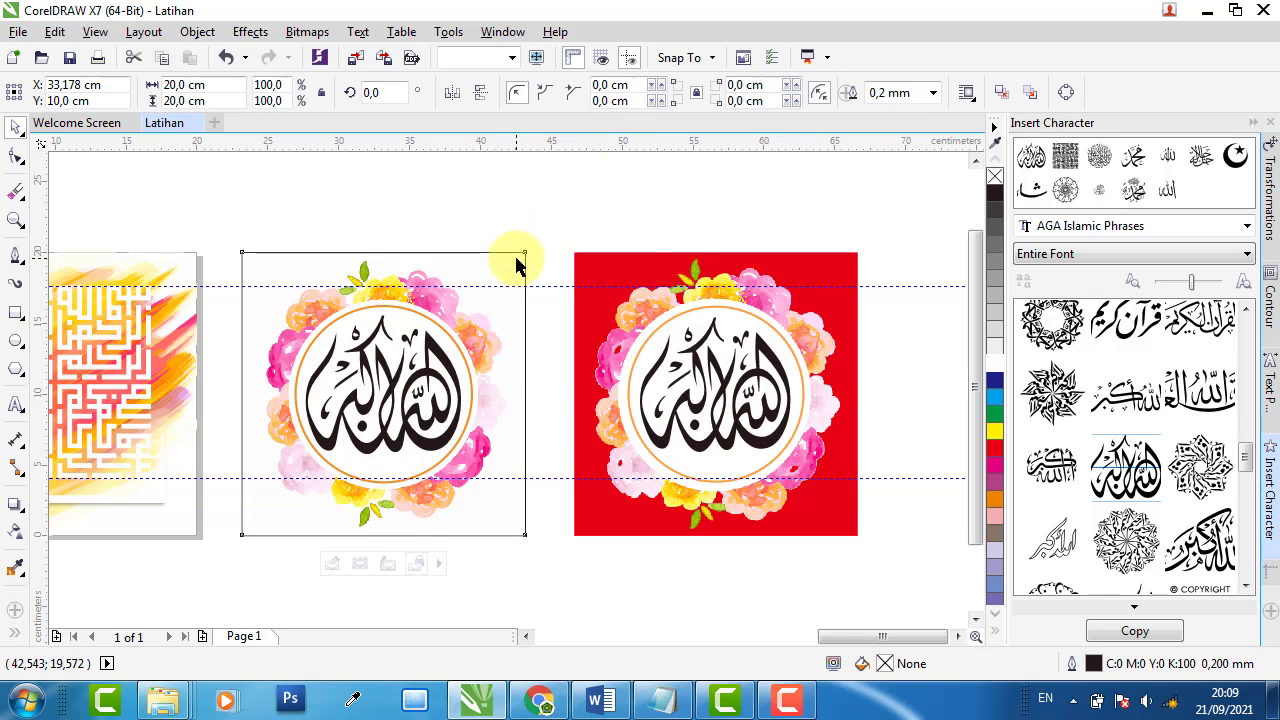
right_click(995, 180)
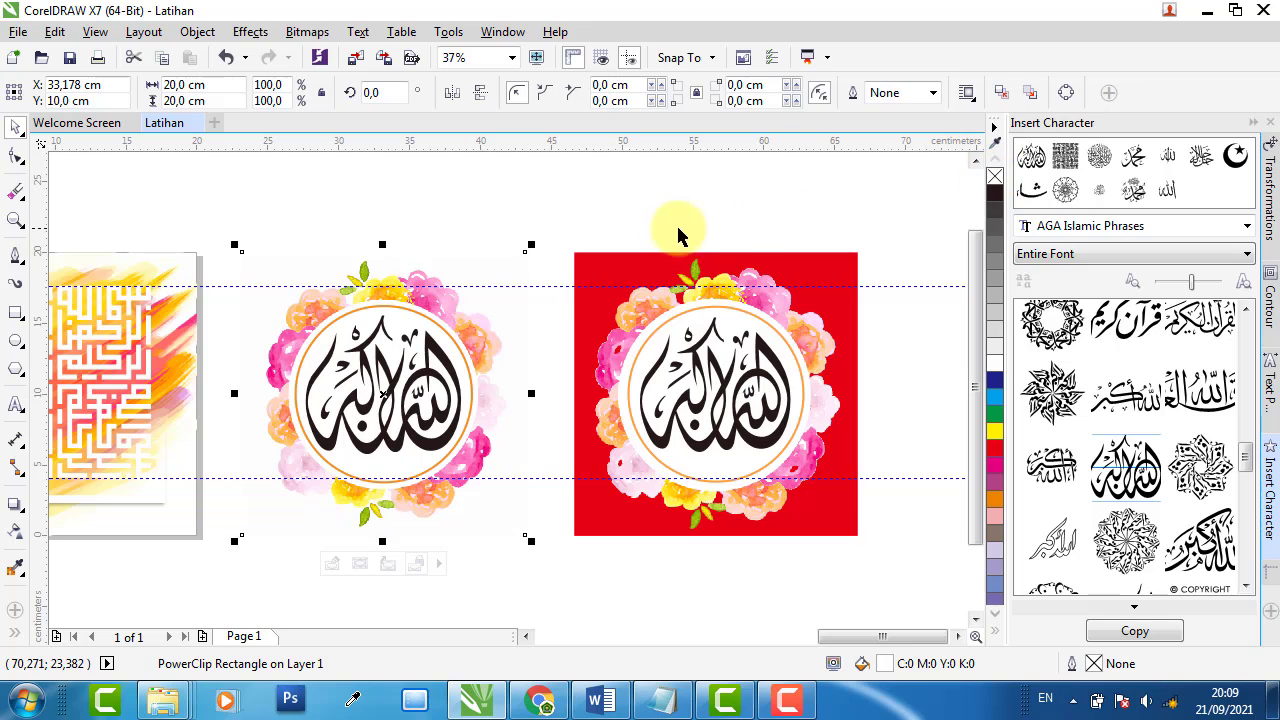
scroll(183, 627, "down", 1)
scroll(183, 627, "down", 1)
left_click_drag(190, 600, 550, 175)
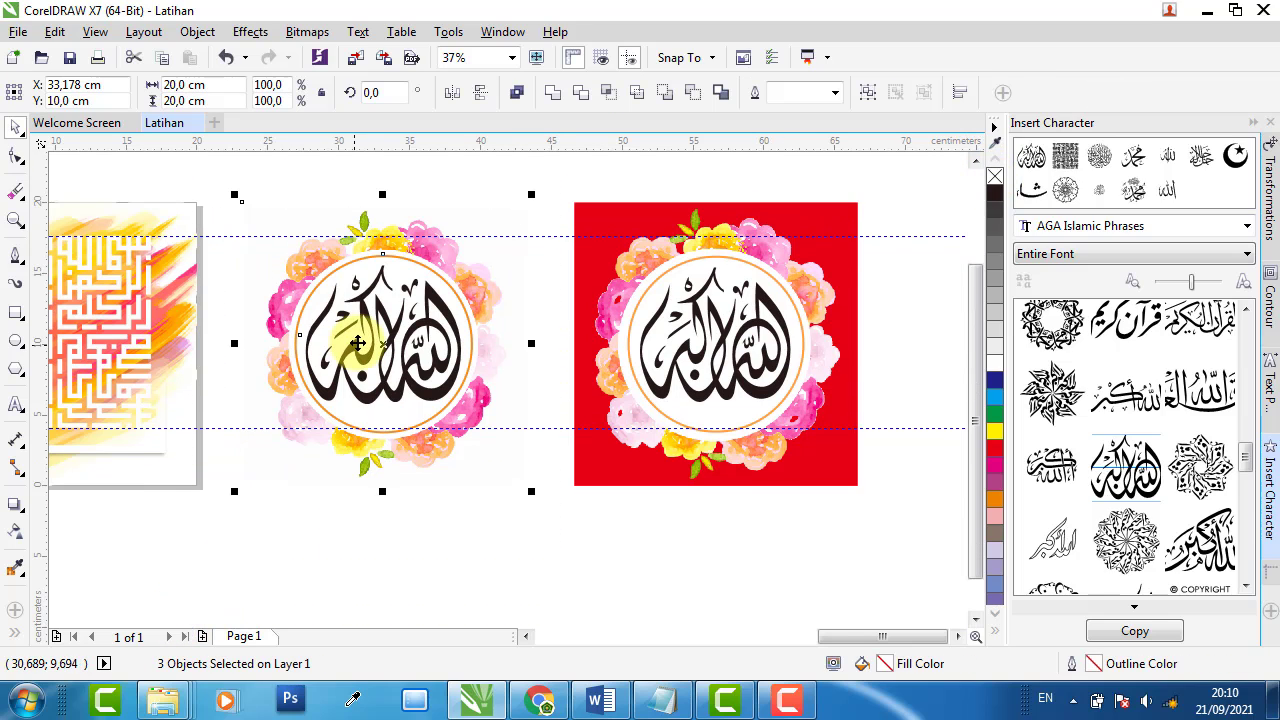
right_click(365, 330)
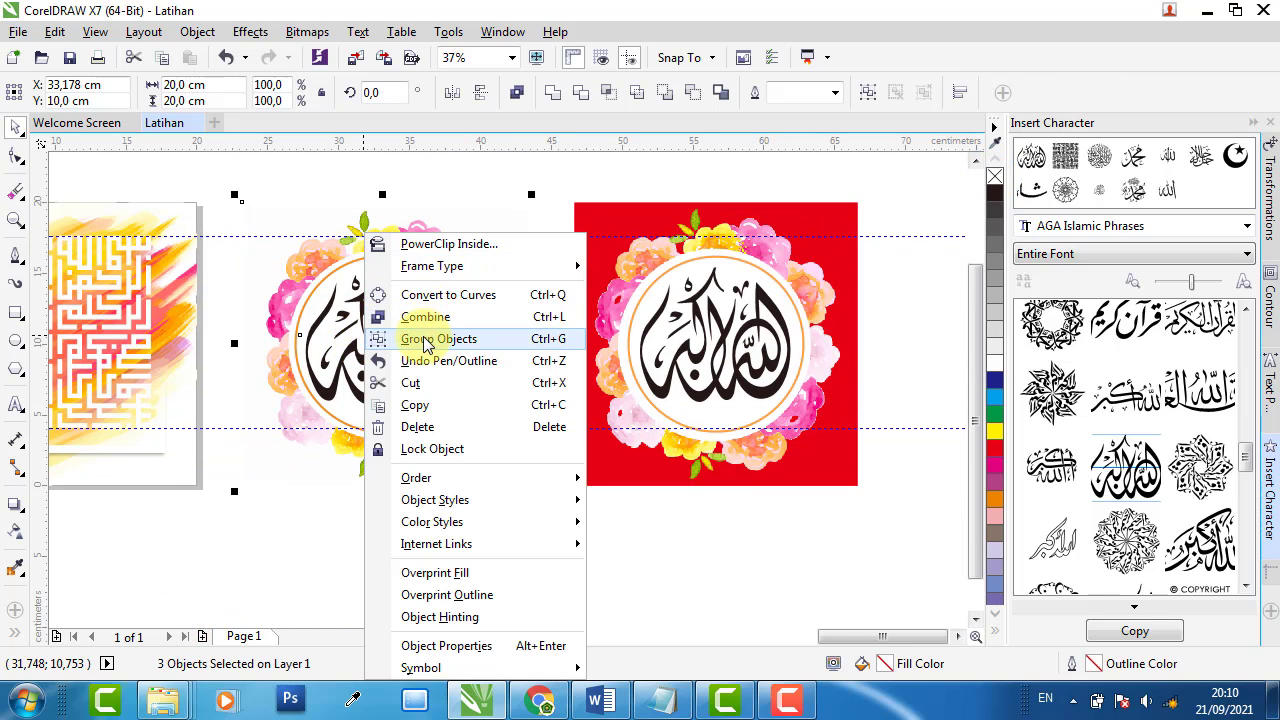
left_click(430, 338)
left_click(591, 543)
- Delete the red reference panel with its wreath and calligraphy
scroll(683, 437, "down", 2)
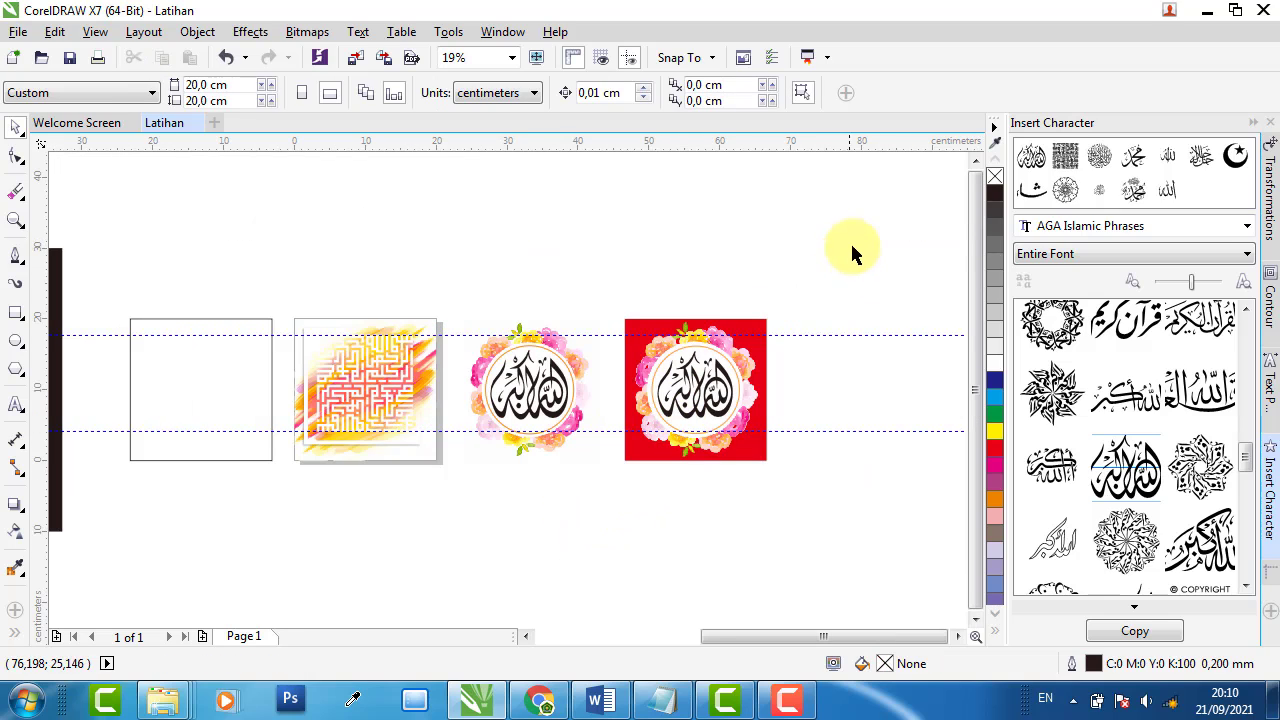
left_click_drag(851, 250, 622, 518)
key("Delete")
- Duplicate the 90 × 40 cm black backdrop horizontally so the copy sits behind the recreated panels at about X 17.91, Y 10 cm
scroll(688, 366, "down", 3)
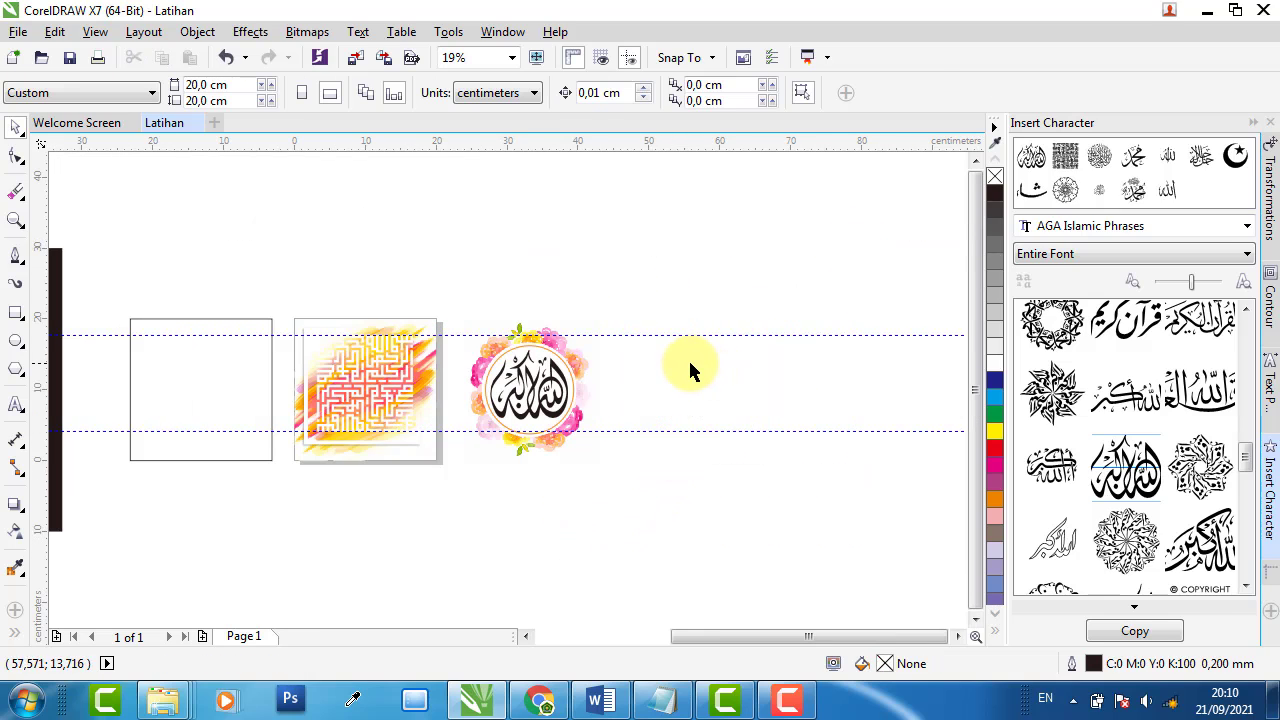
scroll(447, 322, "up", 1)
left_click(447, 322)
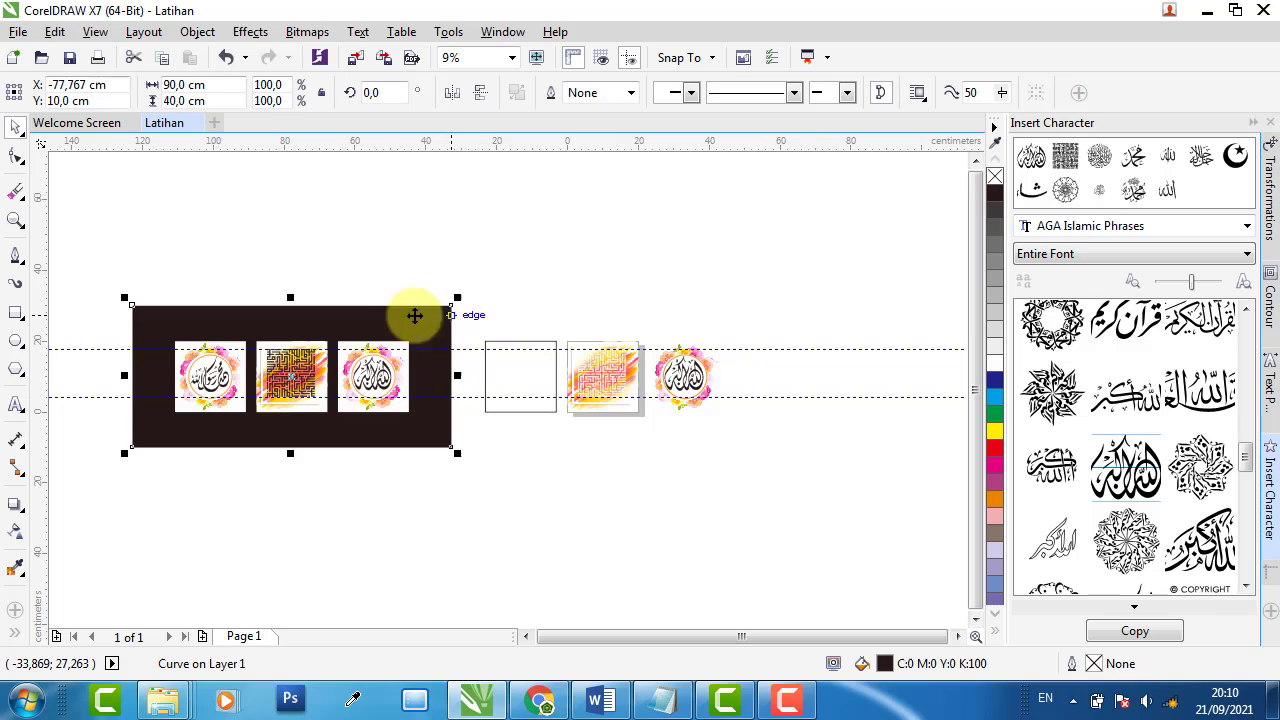
left_click_drag(245, 306, 559, 310)
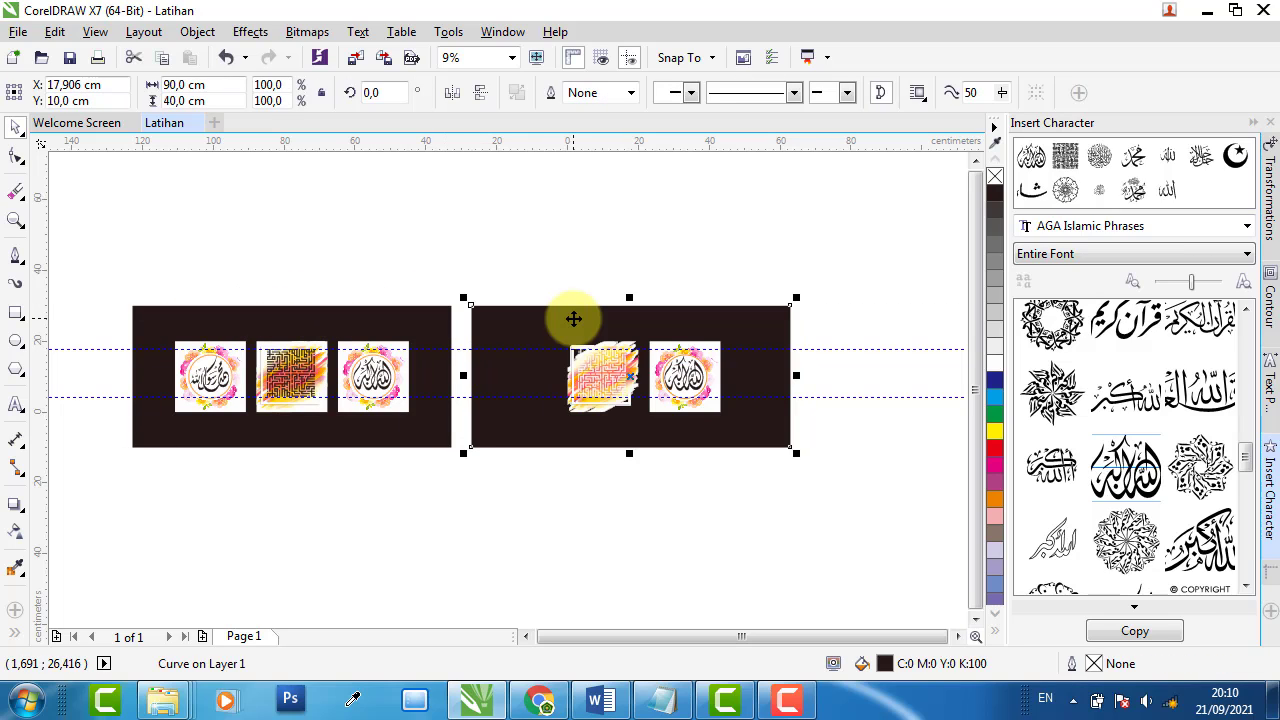
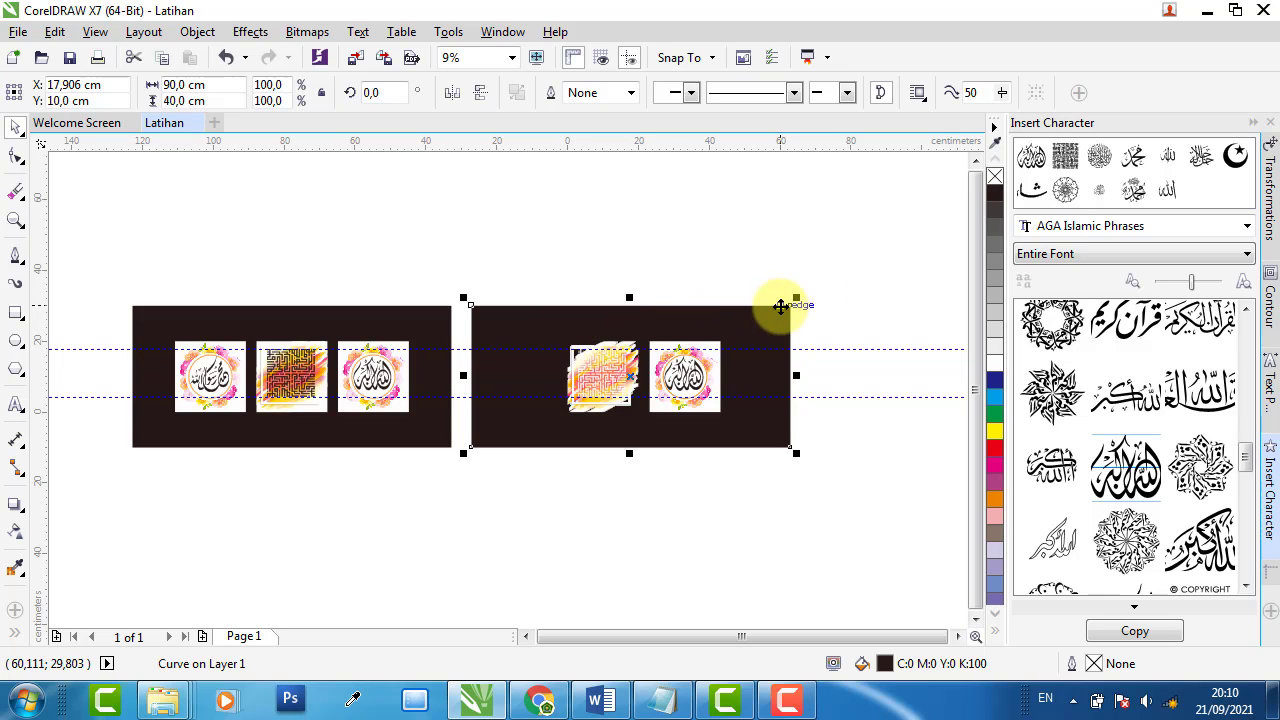
- Recolour the copied backdrop, trying pale lavender and settling on blue C60 M40 Y0 K0
left_click(1000, 556)
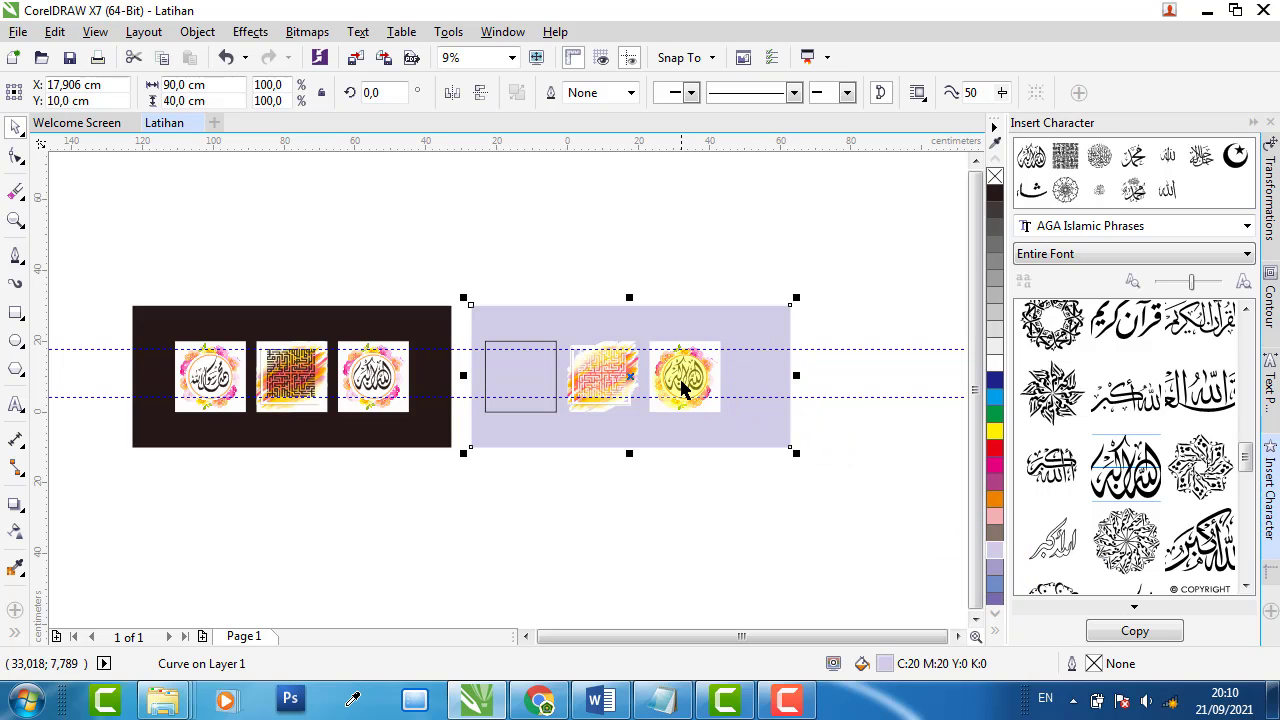
left_click(1000, 586)
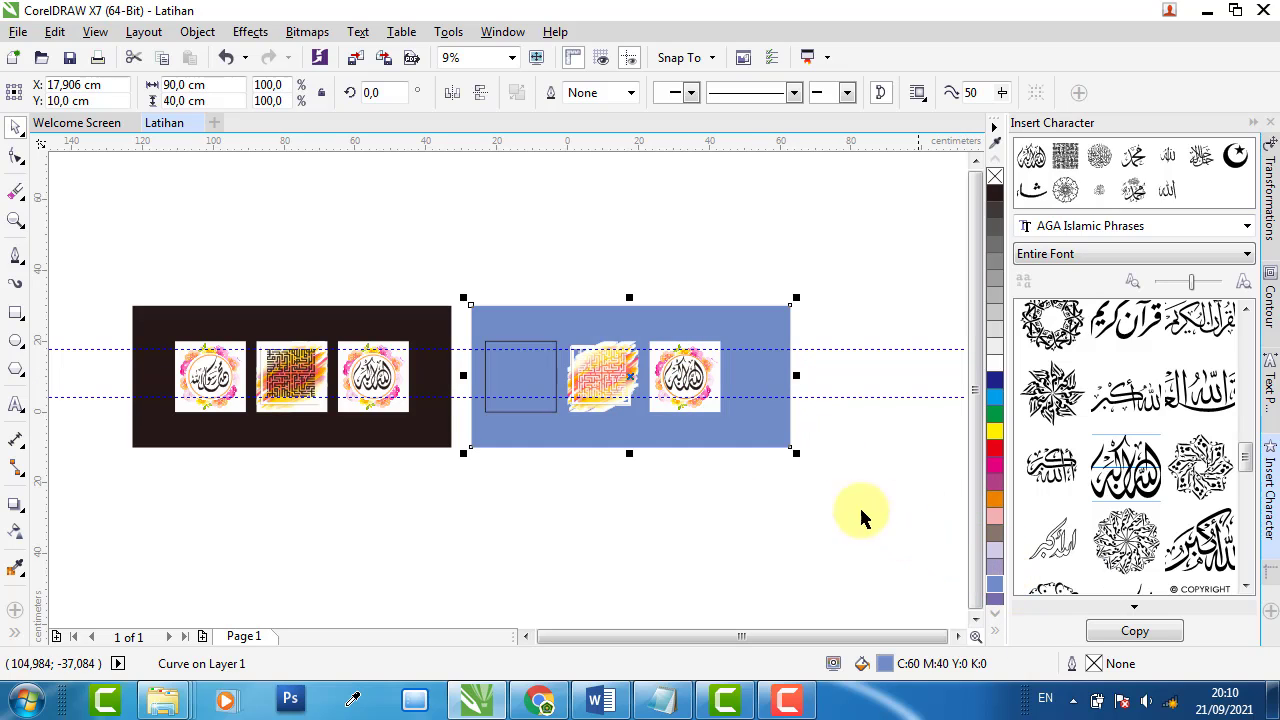
scroll(648, 396, "up", 2)
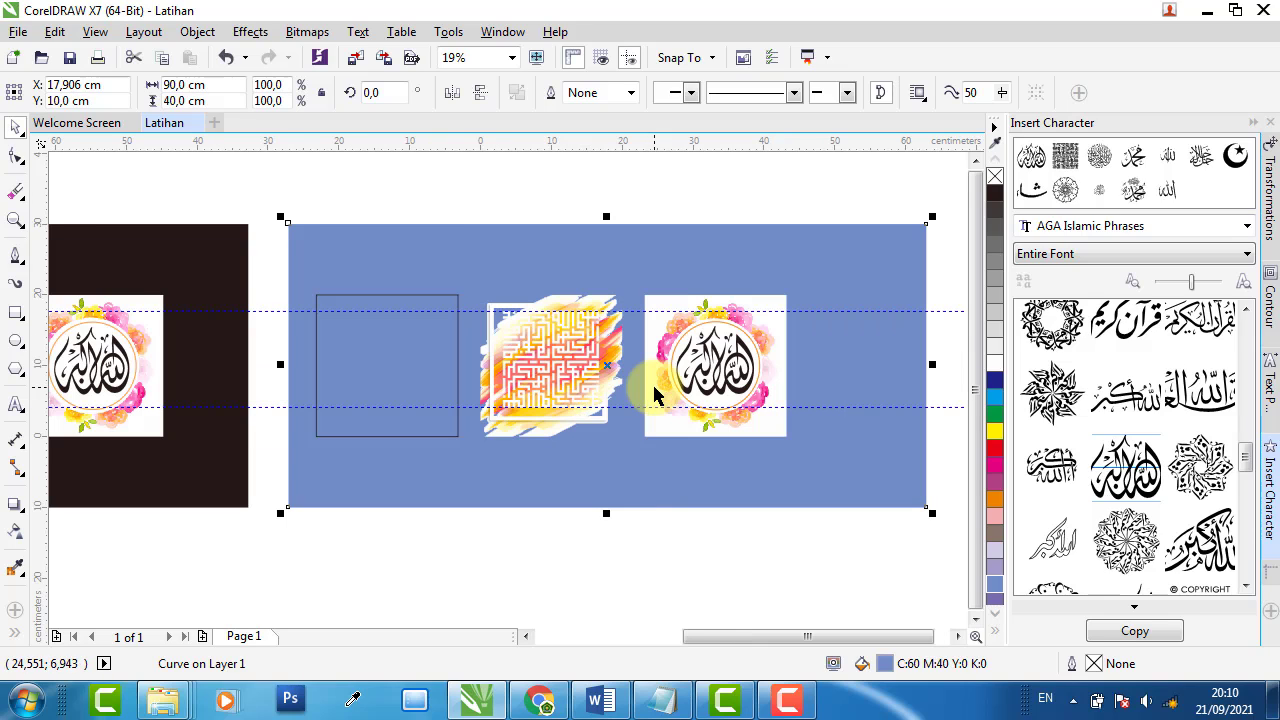
left_click(649, 553)
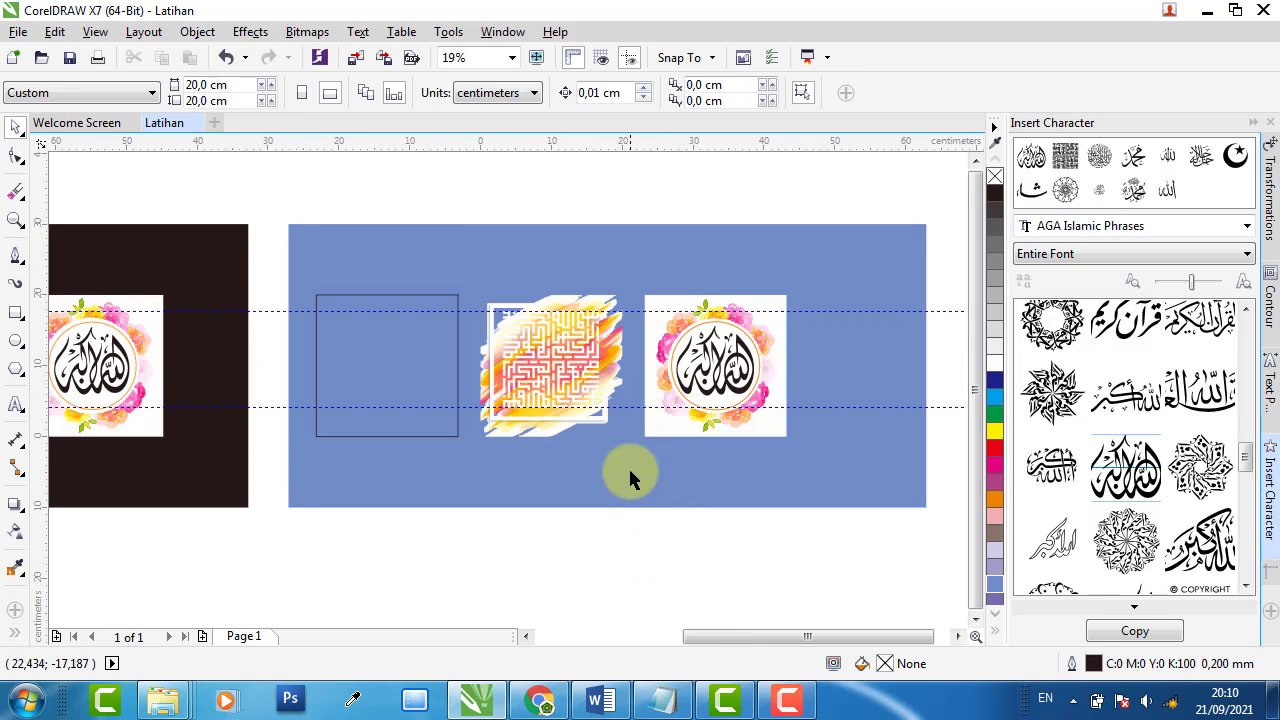
- Fill the middle brush-stroke panel's group with white (C0 M0 Y0 K0)
left_click(540, 324)
scroll(516, 301, "up", 2)
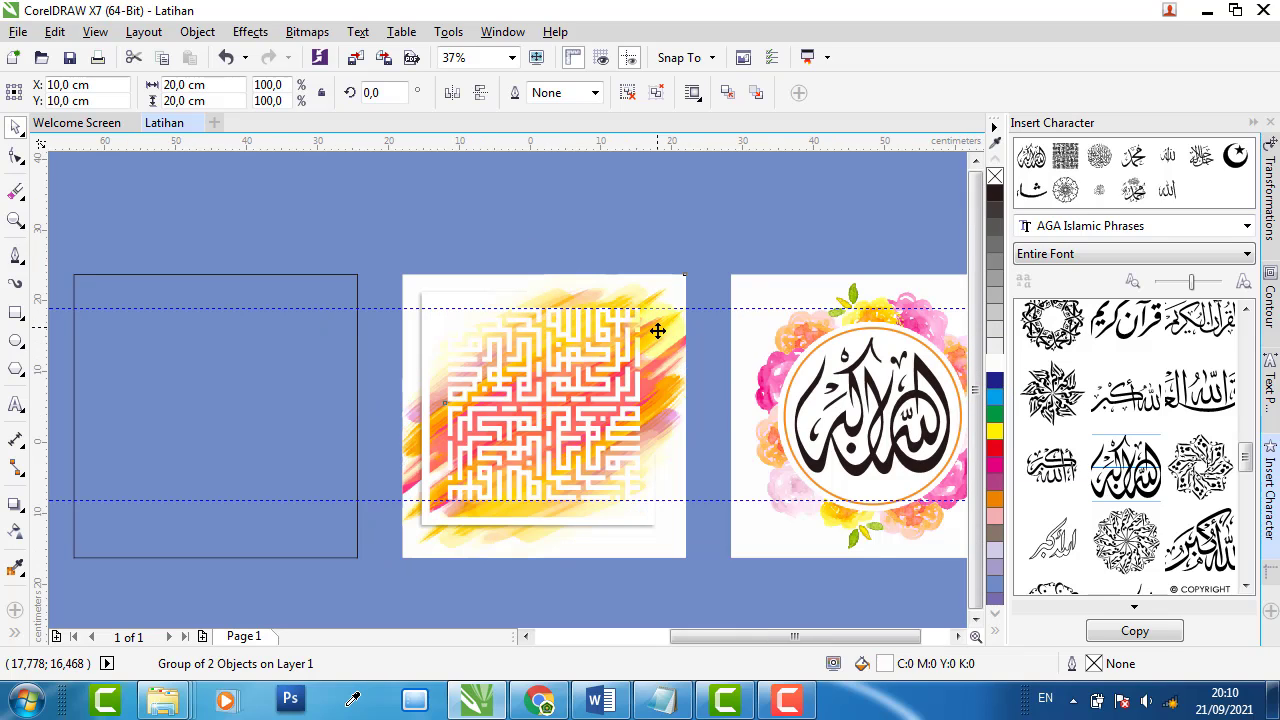
scroll(654, 331, "down", 2)
left_click(558, 561)
- Duplicate the wreath calligraphy panel horizontally so the copy partly overlaps the empty outlined square, at about X -25.67, Y 10 cm
left_click(460, 375)
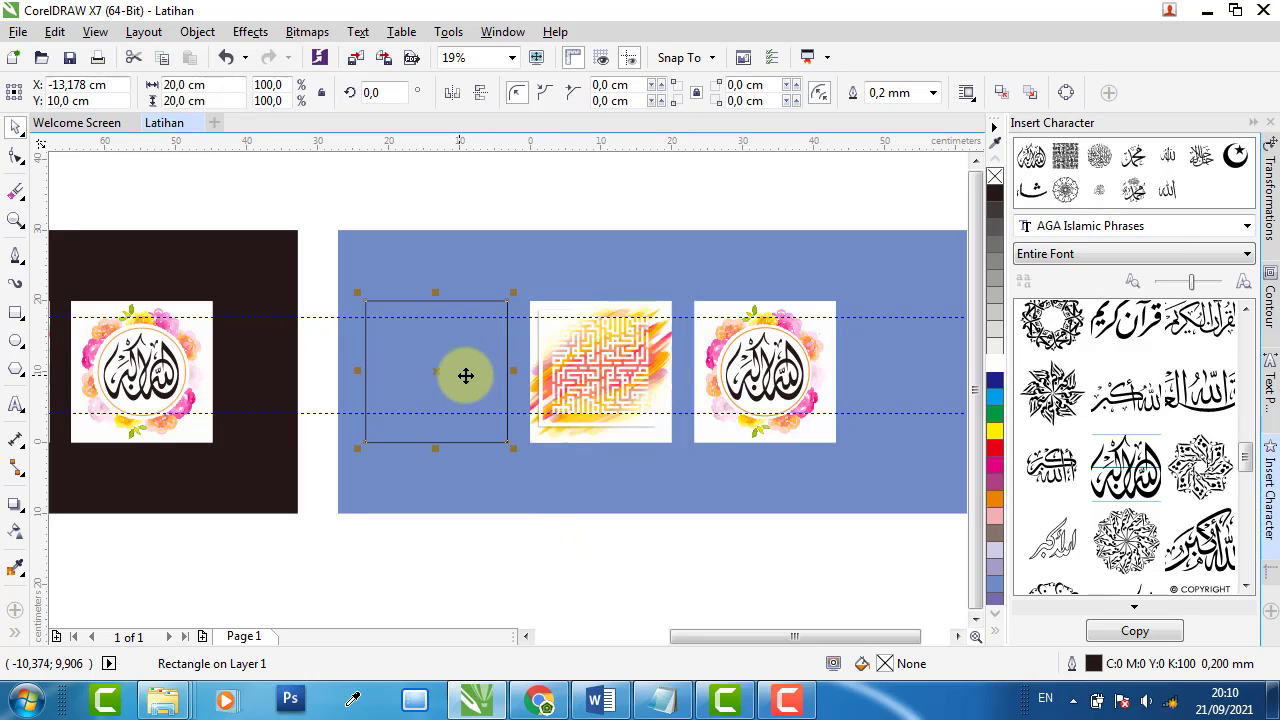
left_click(816, 340)
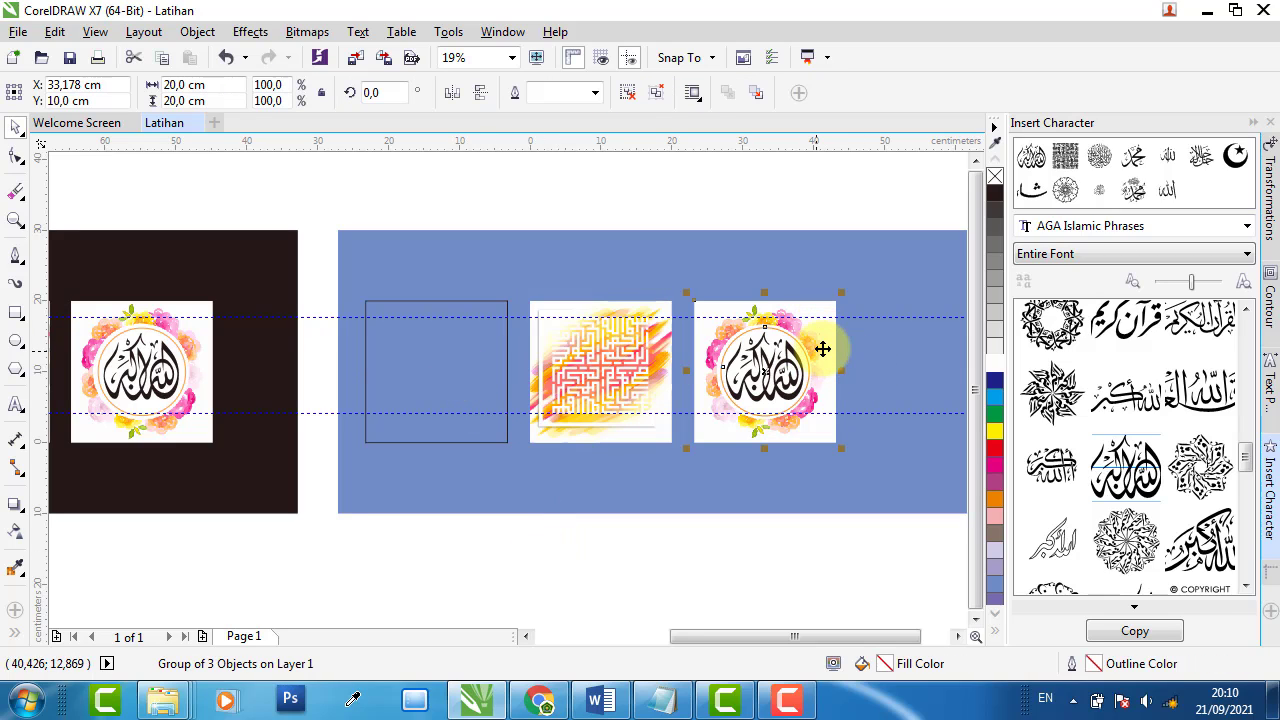
left_click_drag(808, 343, 402, 345)
right_click(402, 345)
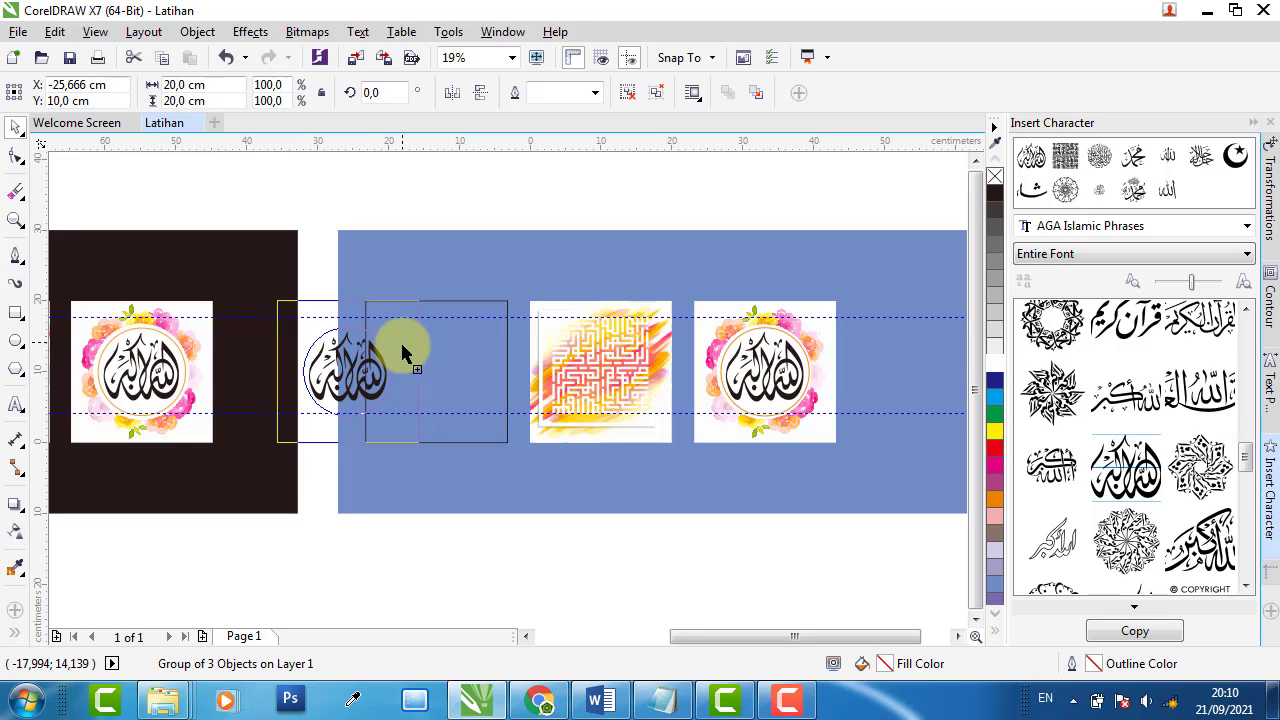
left_click_drag(402, 346, 411, 343)
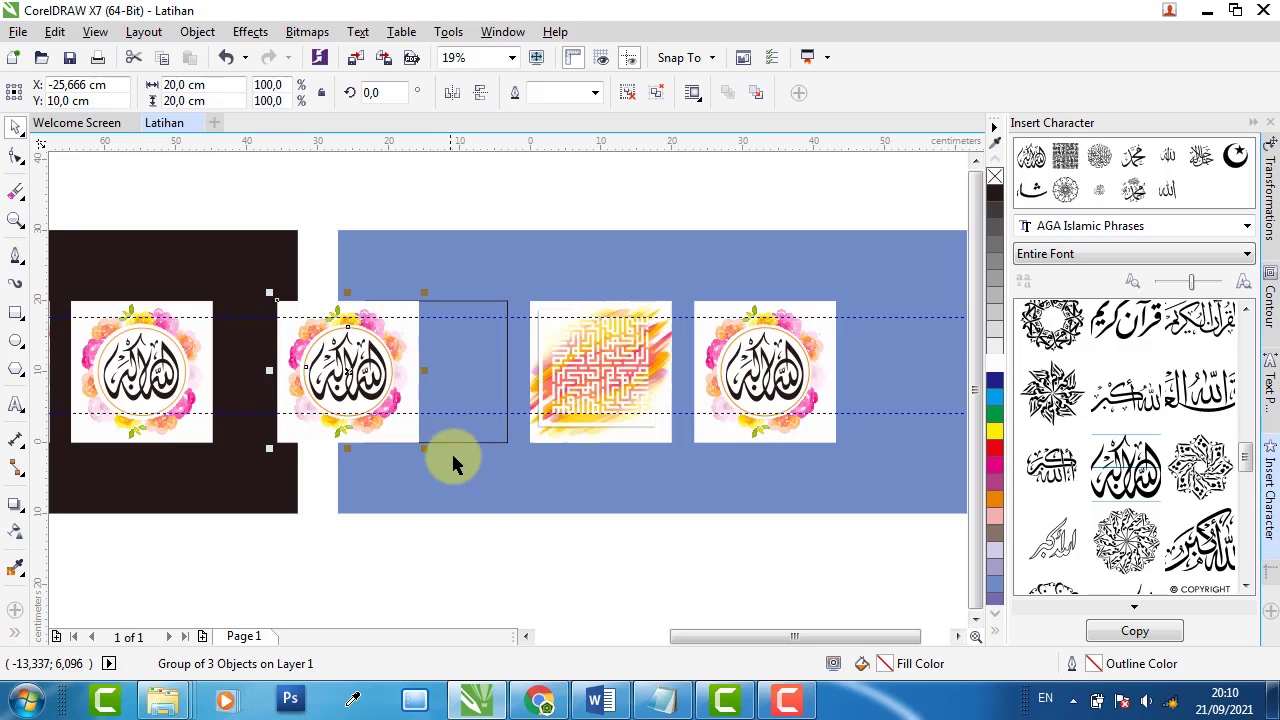
left_click(454, 562)
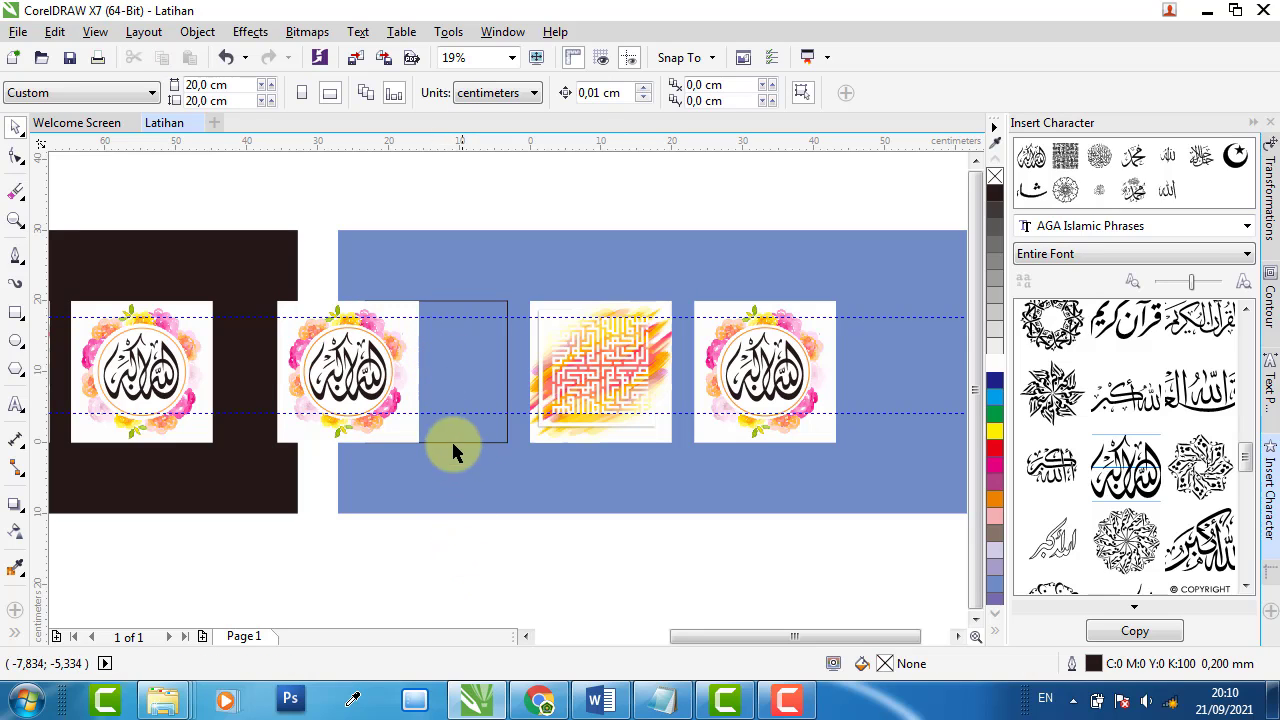
- Move the empty square straight up to about Y 32.21 cm and centre the wreath panel copy horizontally on it
left_click(466, 370)
left_click_drag(486, 382, 487, 220)
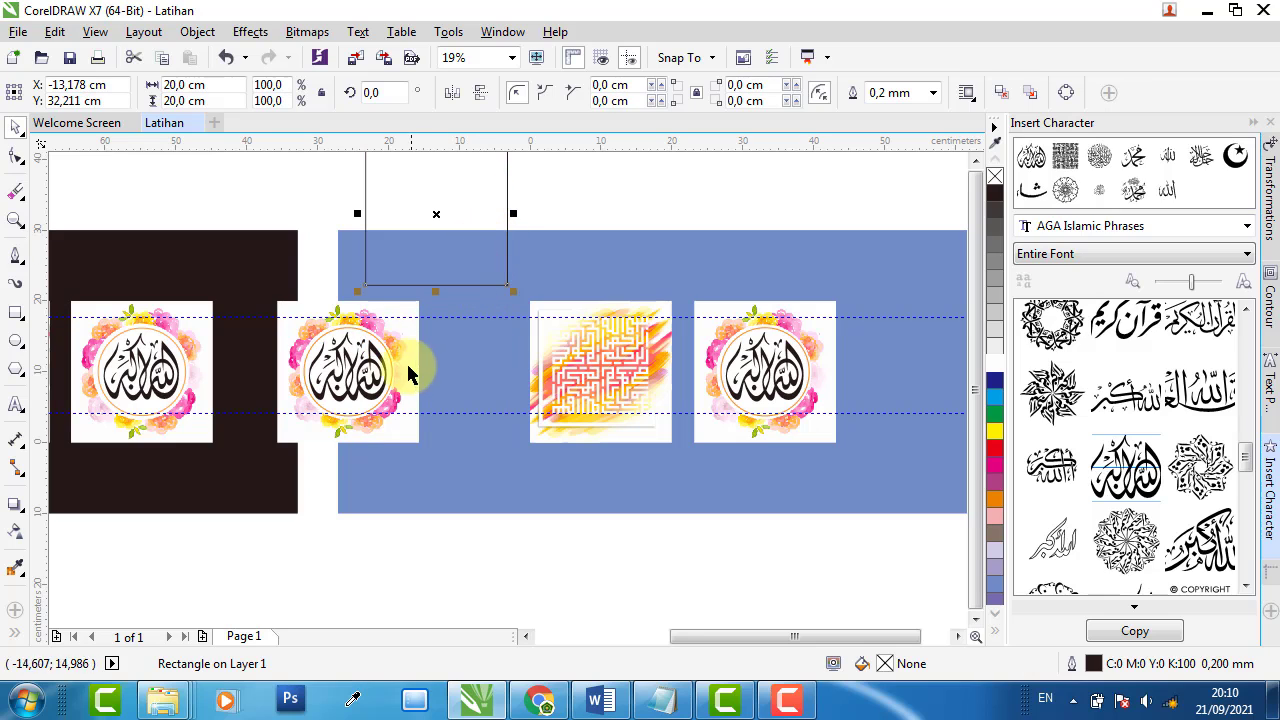
left_click(348, 362)
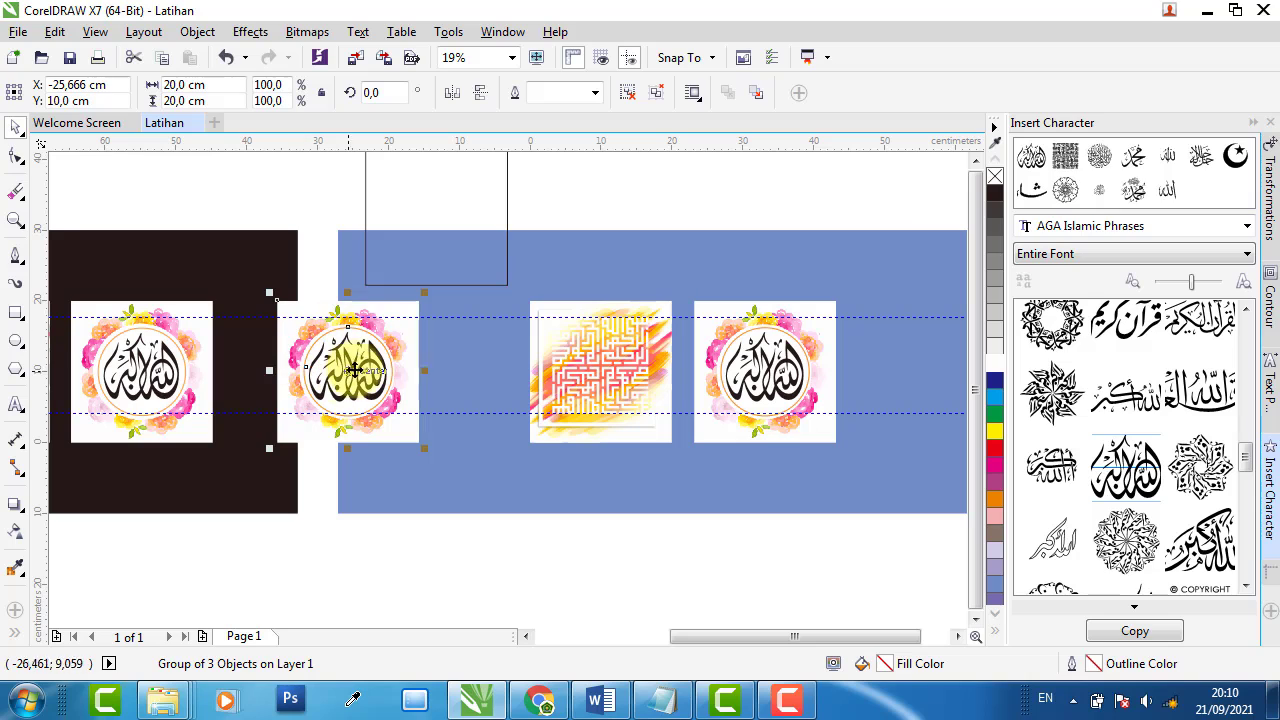
left_click(441, 196, "shift")
key("c")
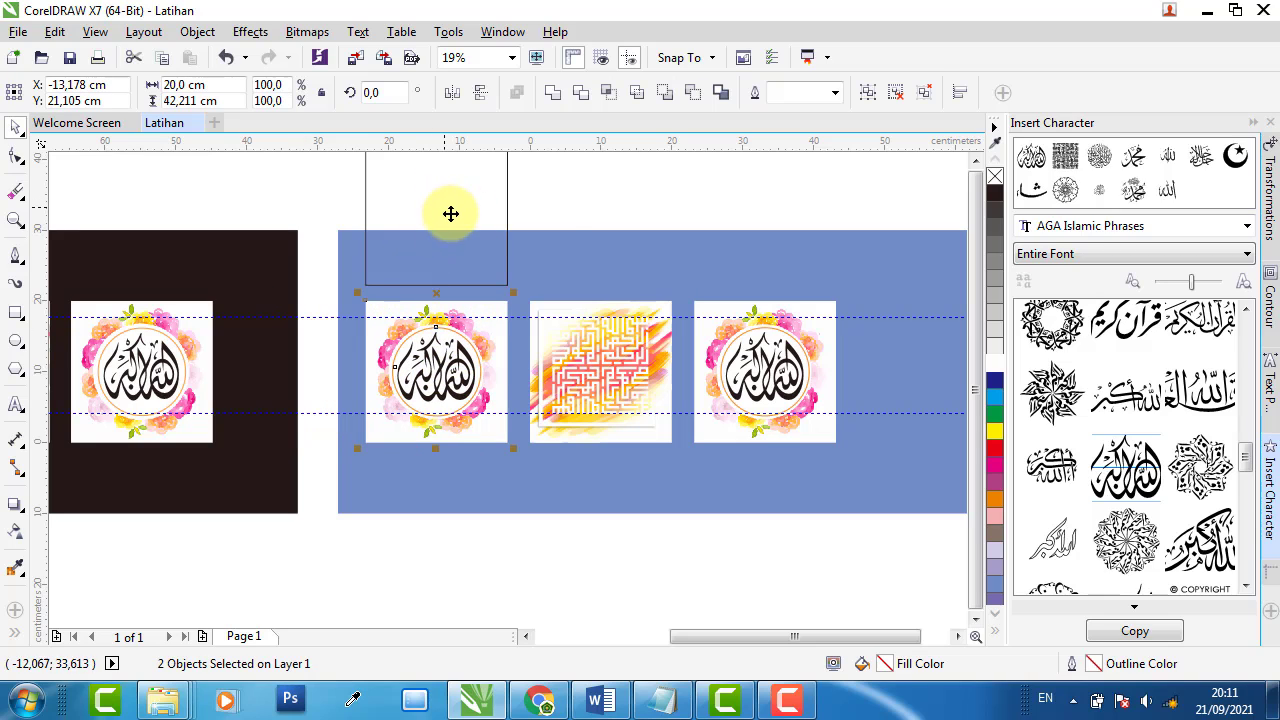
- Delete the empty outlined square above the copied wreath panel
left_click(611, 197)
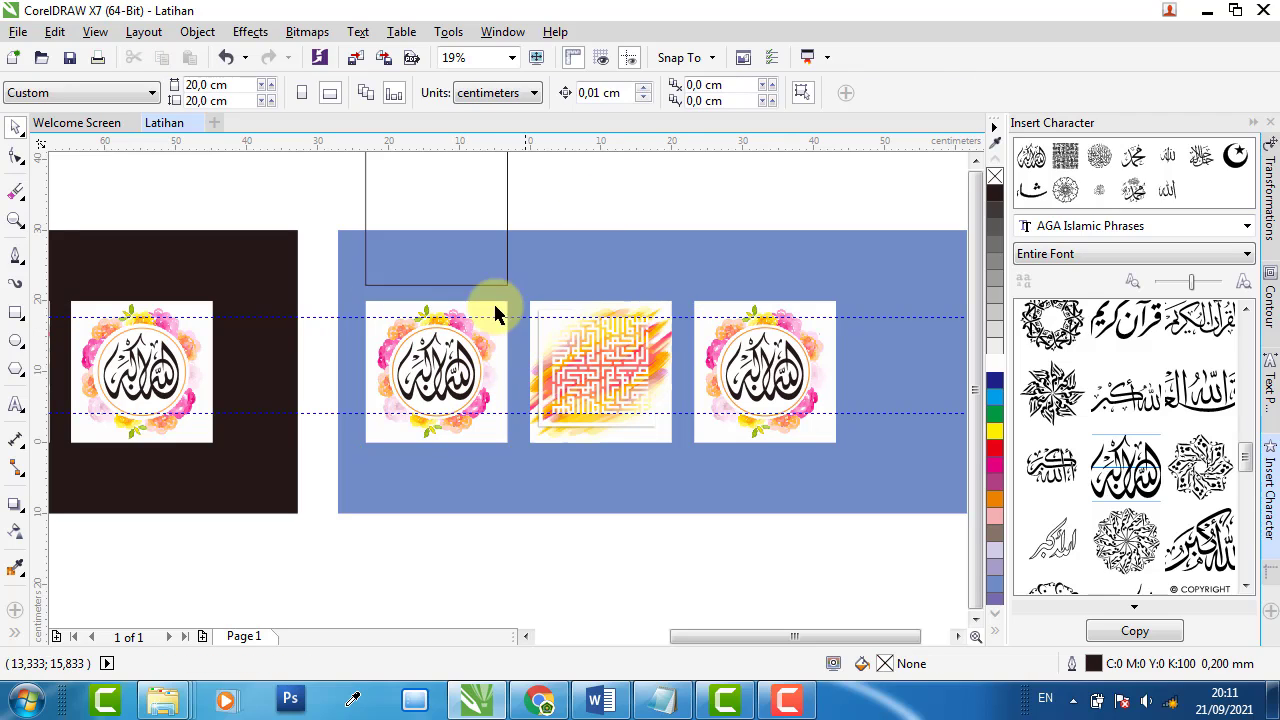
left_click(511, 205)
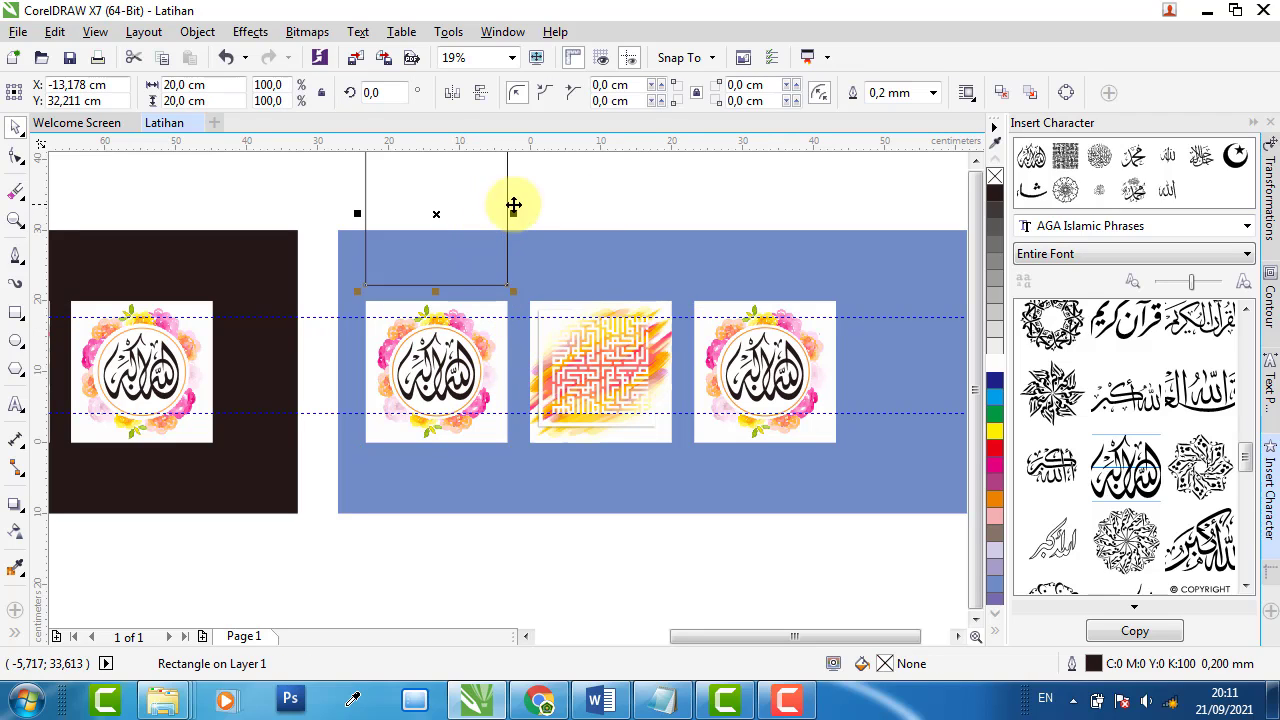
key("Delete")
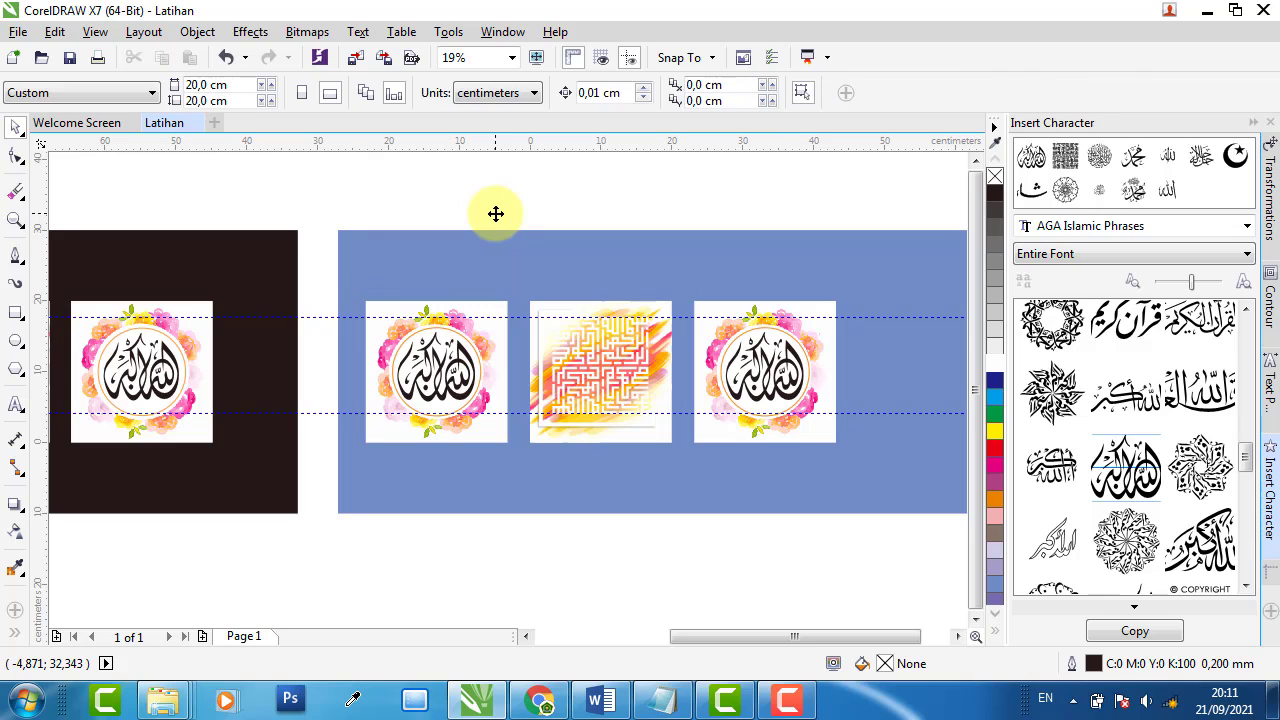
- Ungroup the copied wreath panel and delete its calligraphy, keeping the floral square and ring
left_click(442, 366)
left_click(627, 93)
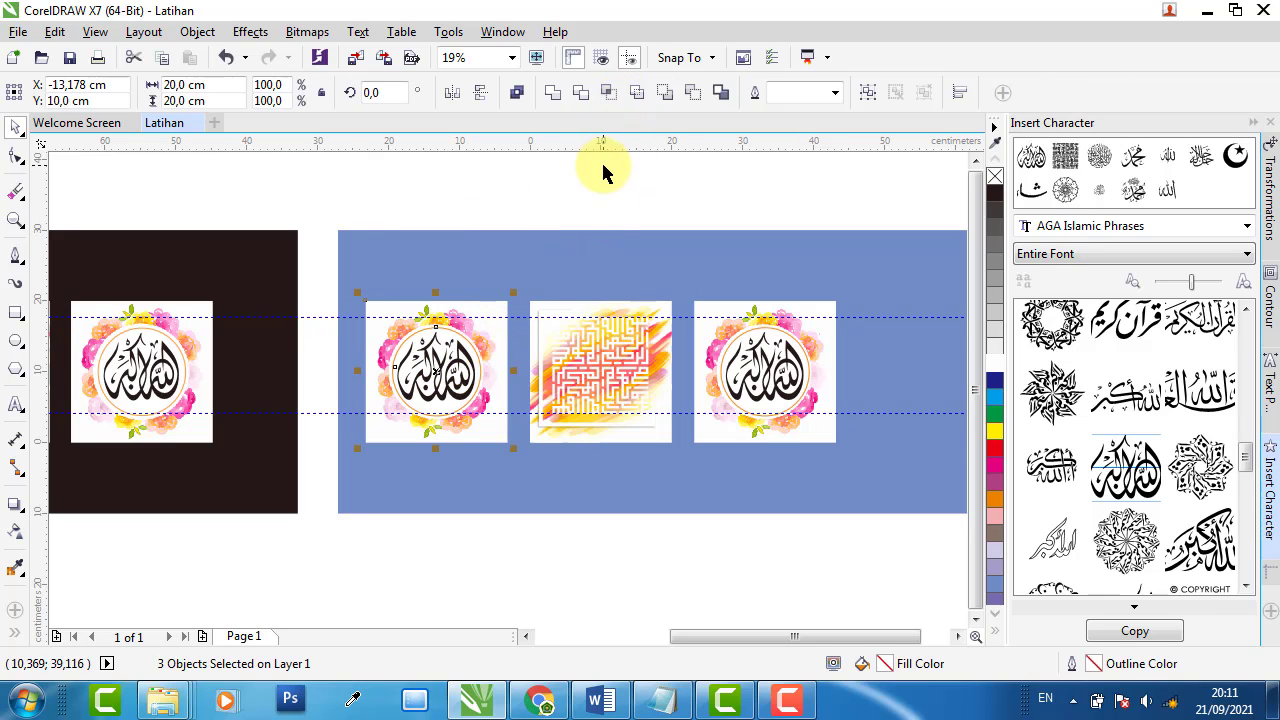
left_click(436, 345)
left_click(436, 345)
key("Delete")
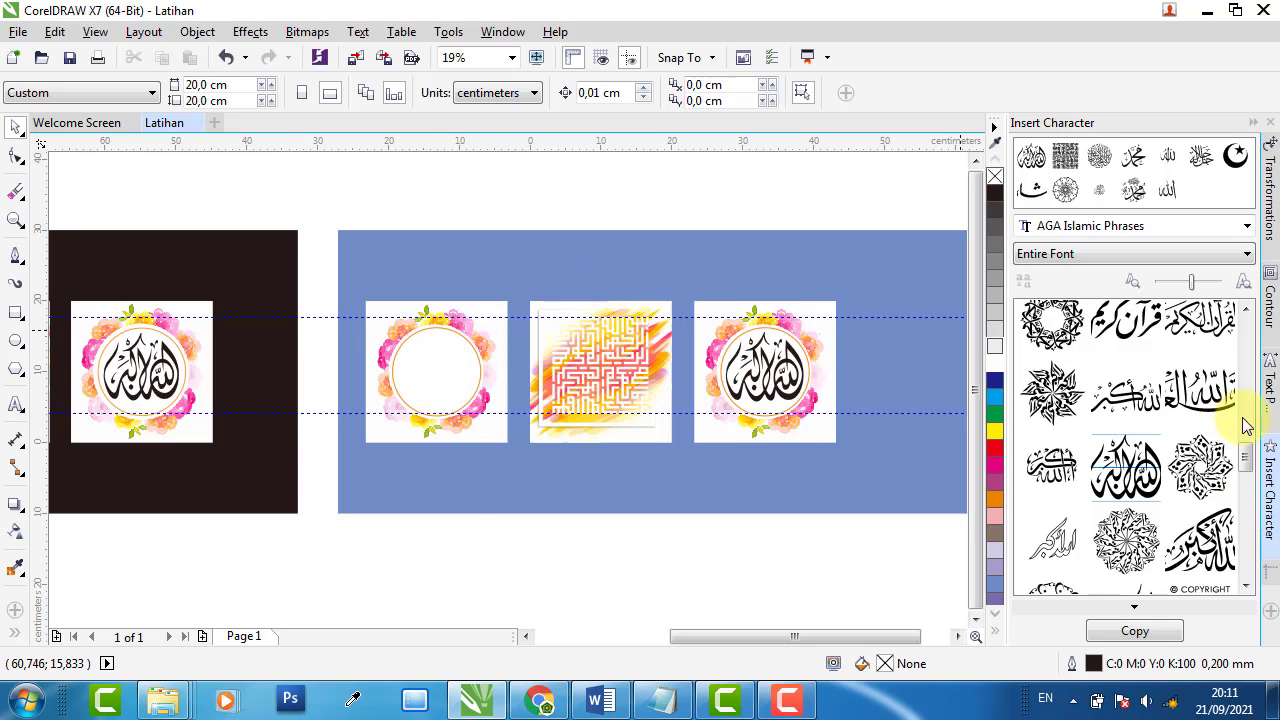
- Insert the "Muhammad Rasulullah" glyph from AGA Islamic Phrases near the empty wreath panel, matching the first panel on the black backdrop
scroll(655, 443, "down", 2)
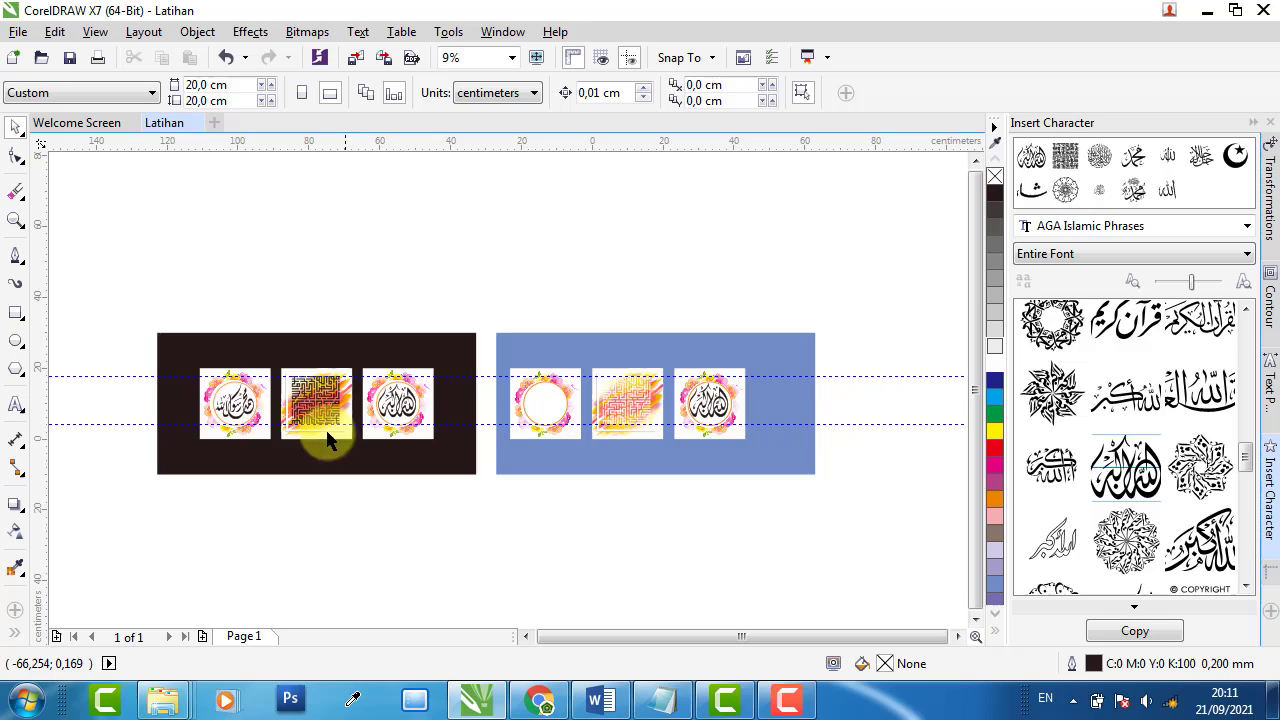
left_click(256, 397)
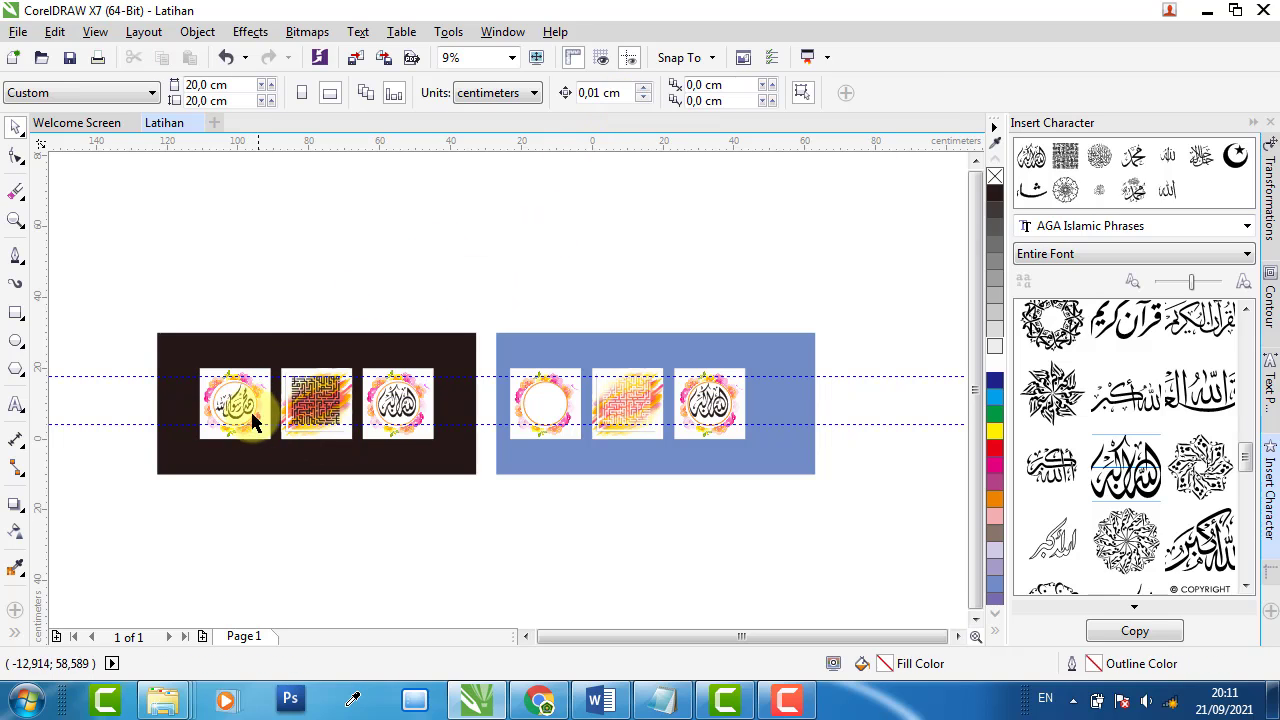
left_click(251, 406, "ctrl")
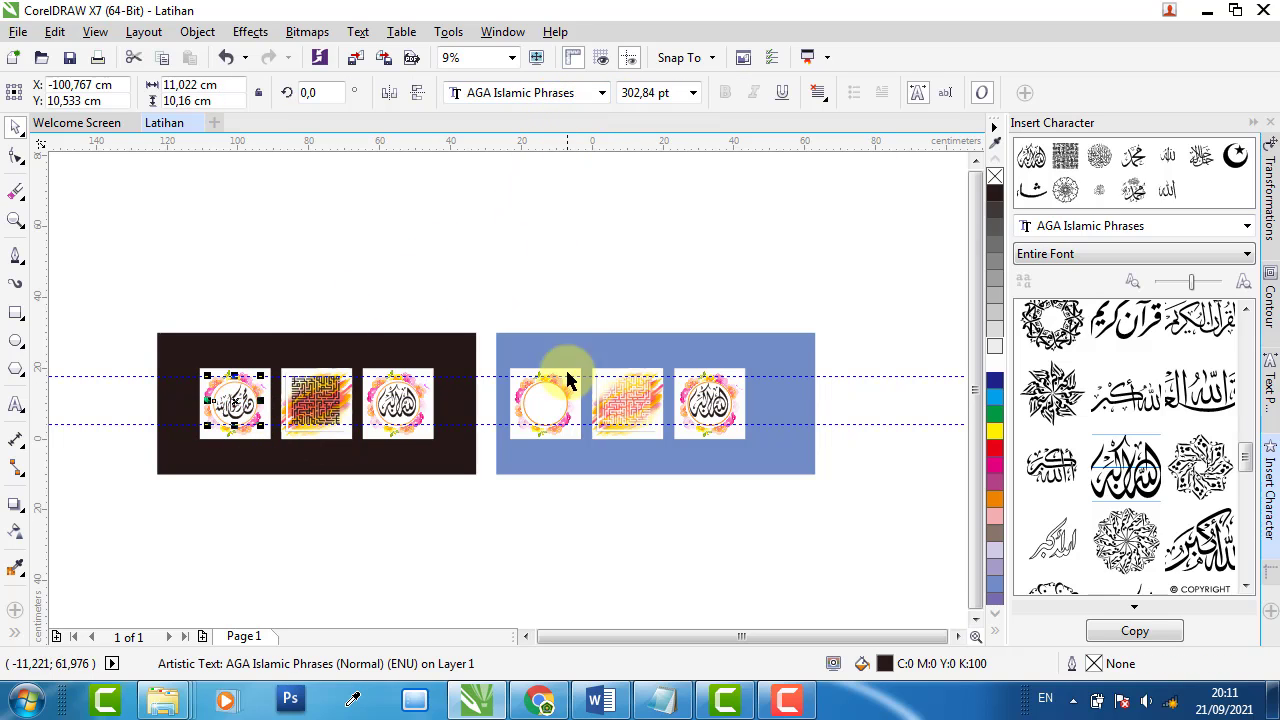
scroll(555, 392, "up", 2)
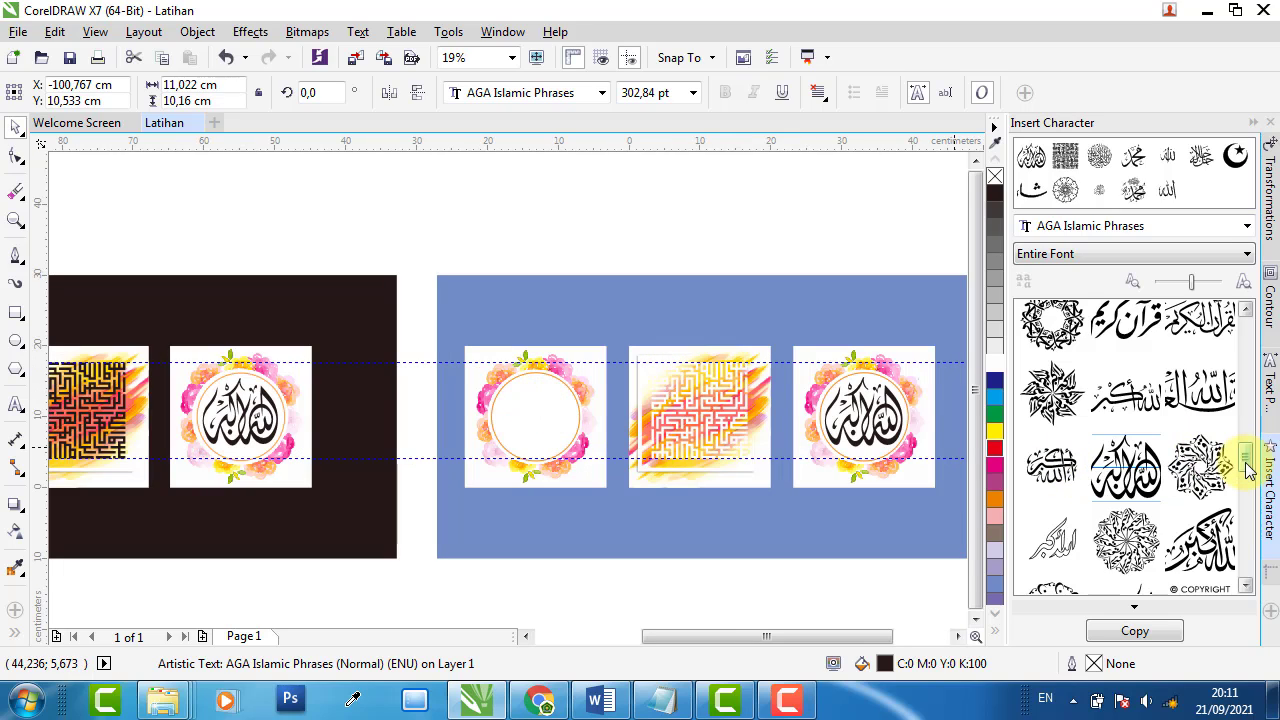
scroll(1249, 472, "down", 2)
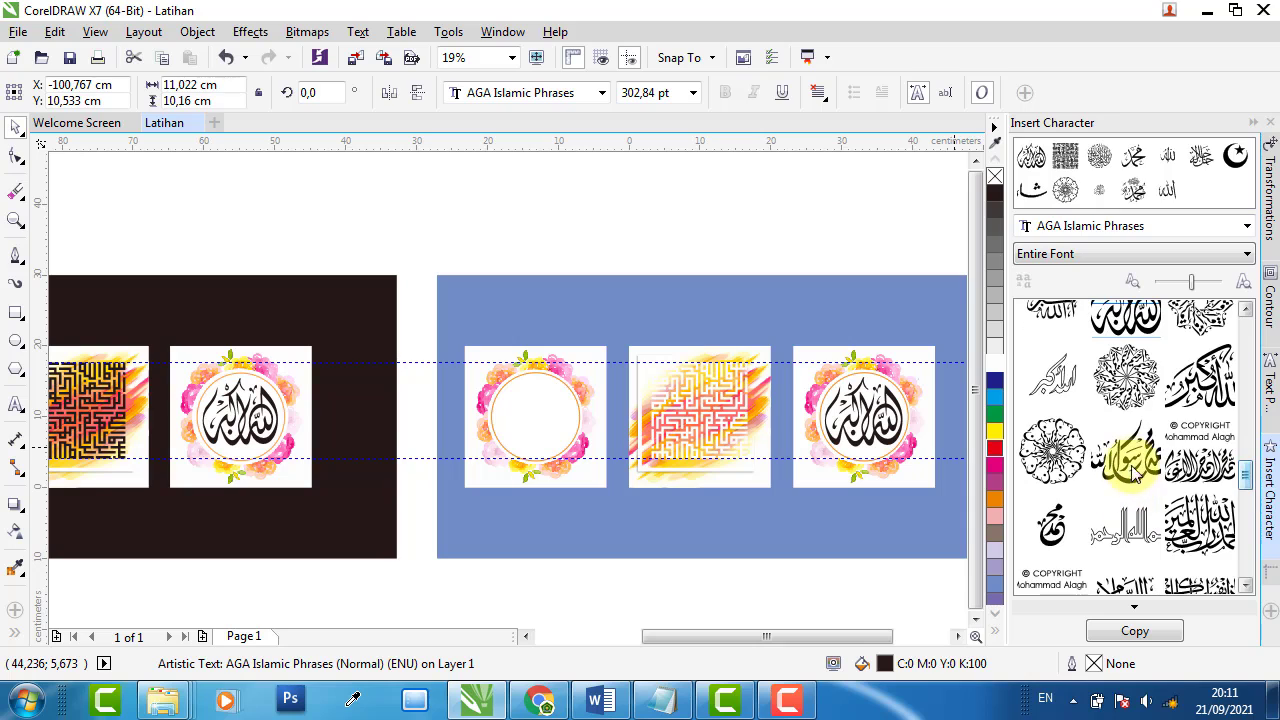
left_click_drag(1130, 475, 823, 182)
scroll(538, 433, "up", 2)
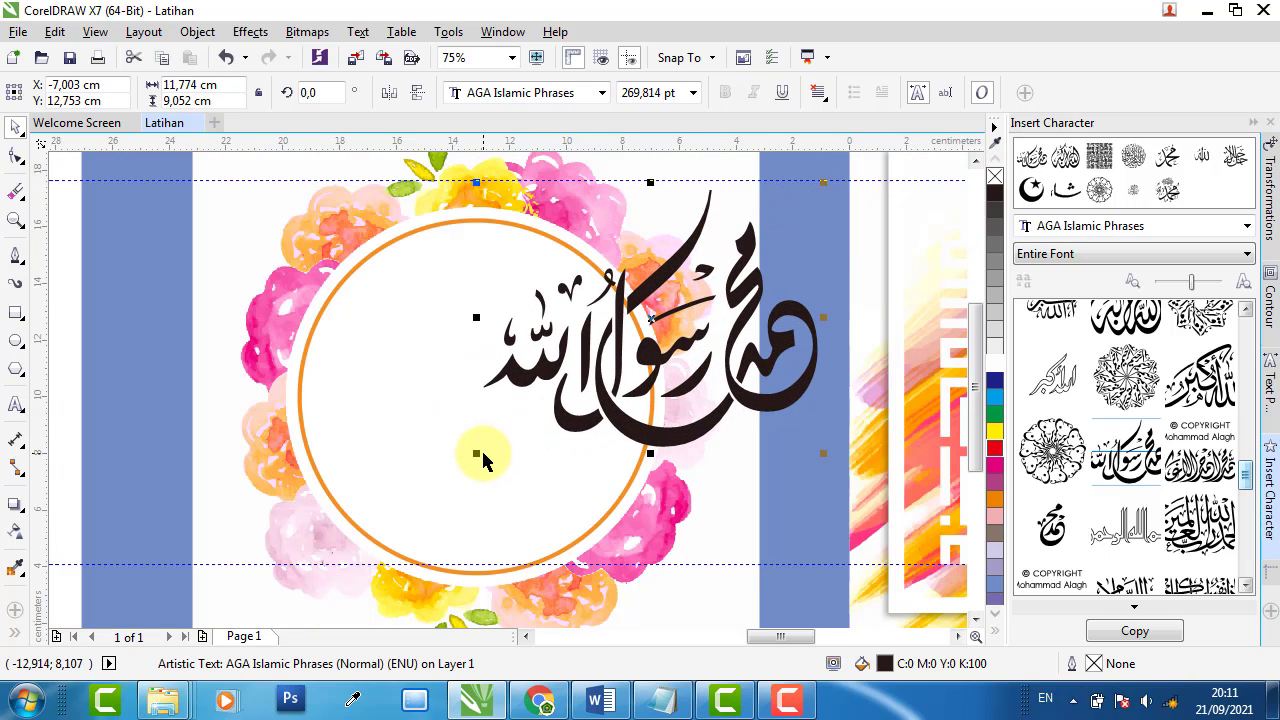
- Centre the new calligraphy horizontally and vertically on the wreath panel's square
left_click(222, 289, "shift")
key("c")
key("e")
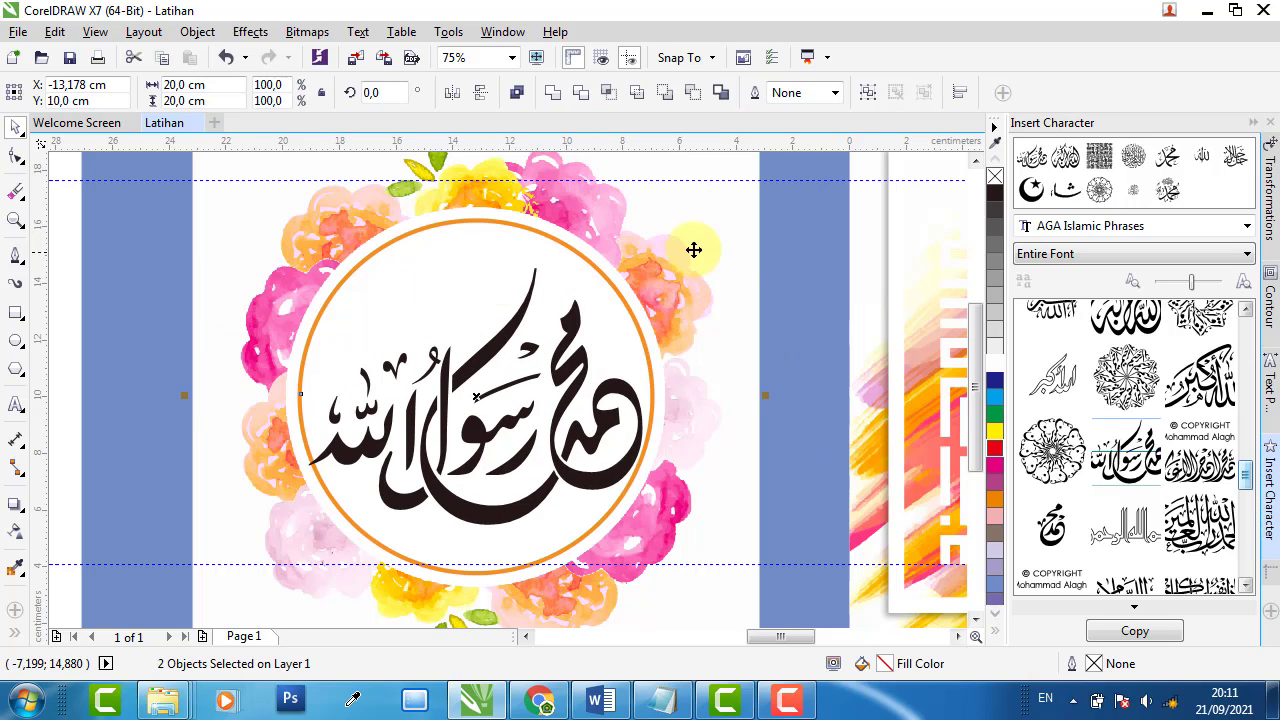
left_click(814, 245)
- Narrow the calligraphy to about 11.11 cm and stretch it upward to about 10.01 cm high so it fits inside the ring
left_click(551, 346)
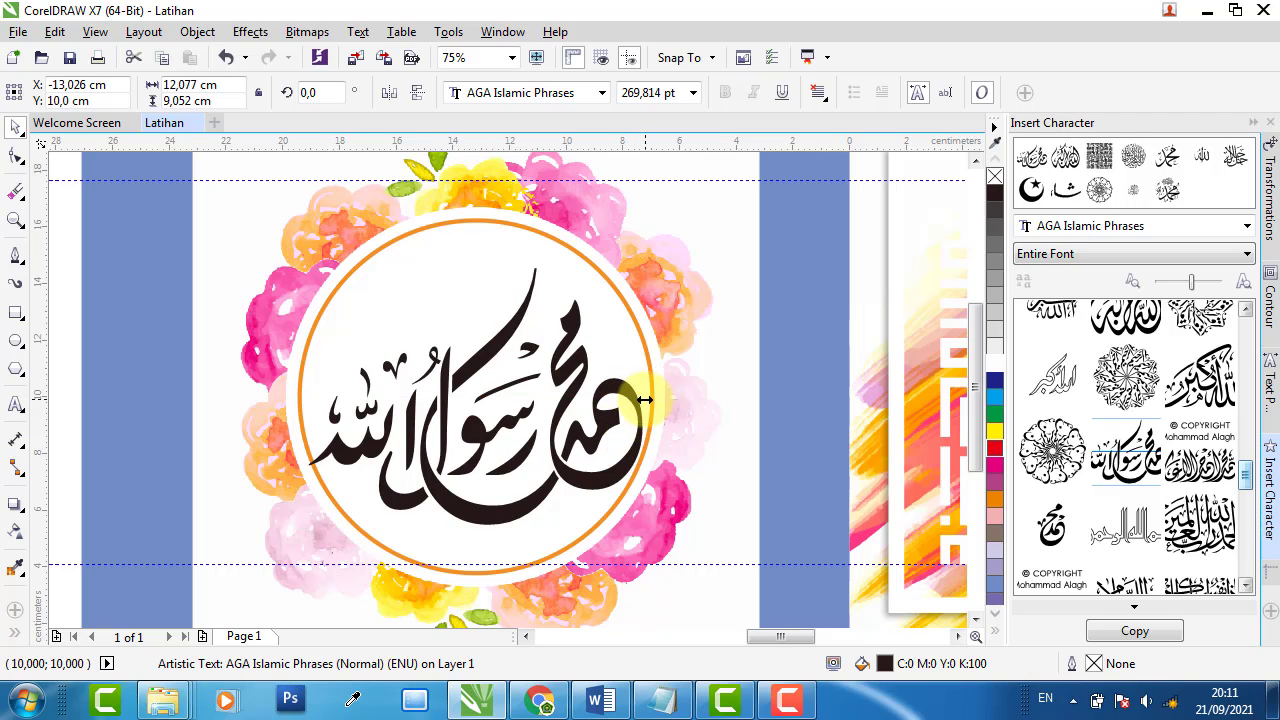
left_click_drag(645, 400, 618, 400)
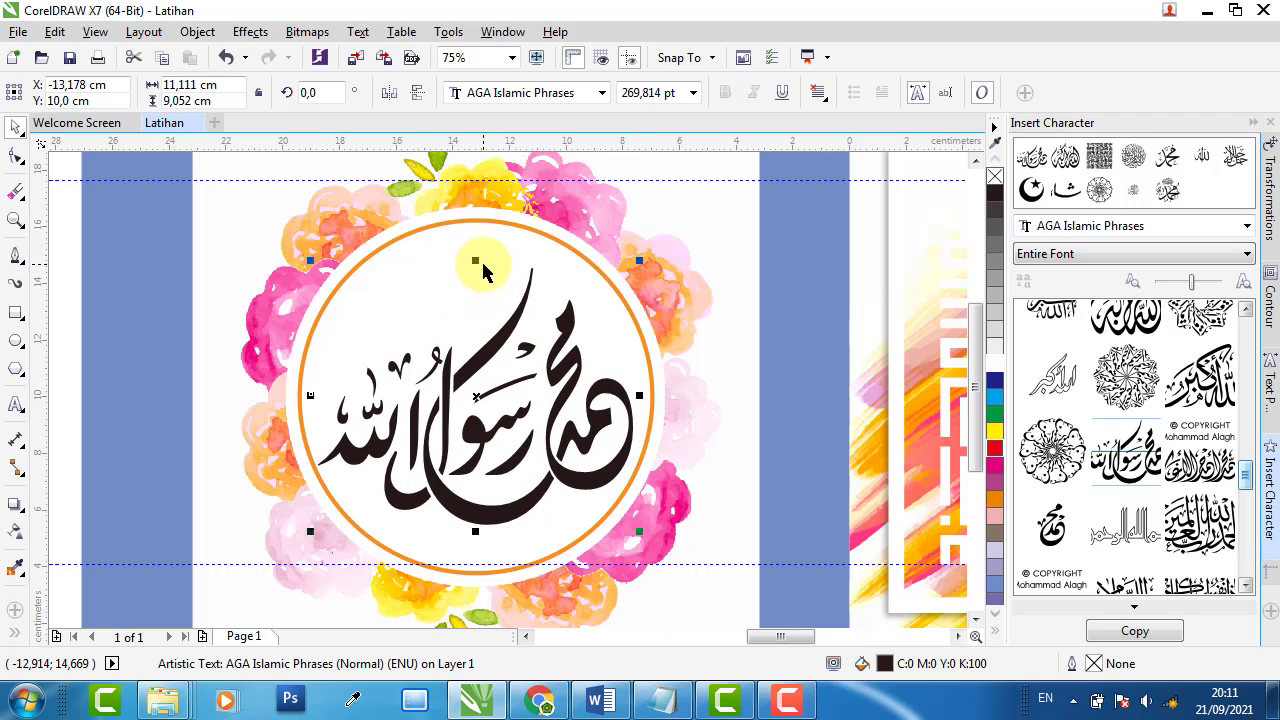
left_click_drag(478, 261, 487, 237)
scroll(368, 330, "down", 2)
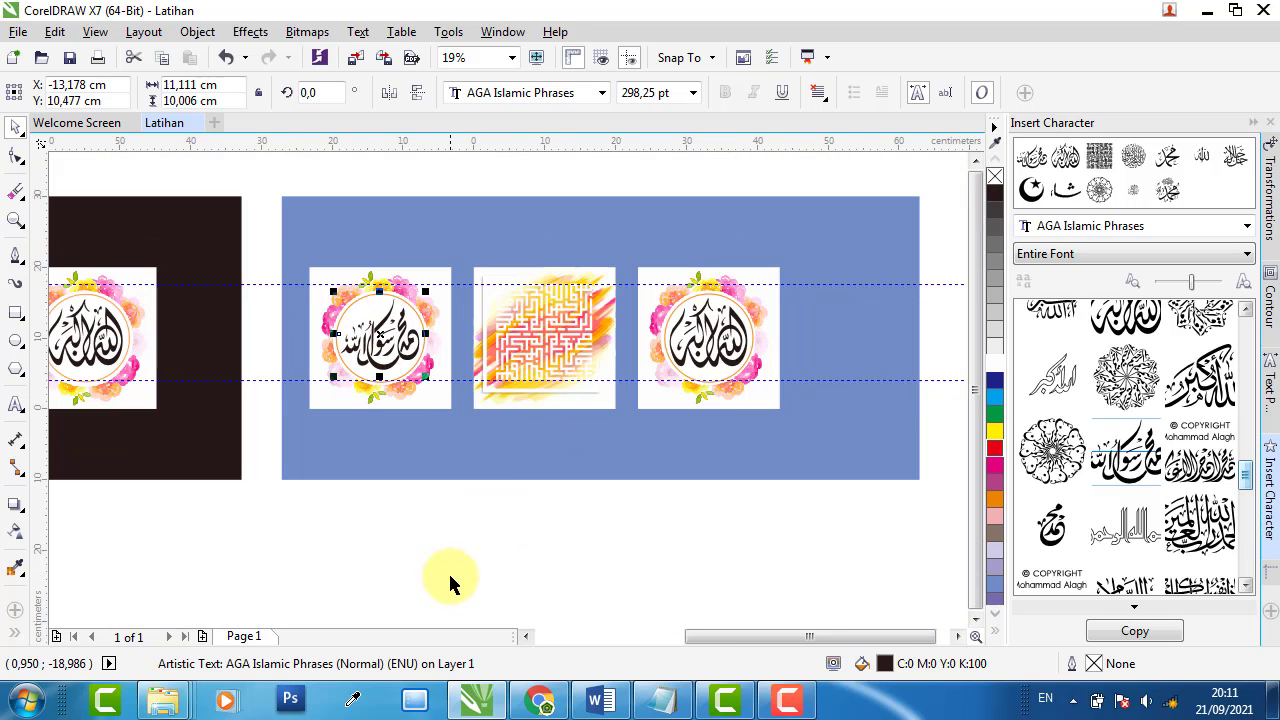
- Group the wreath panel's square, ring and new calligraphy together
left_click(472, 541)
left_click_drag(261, 177, 418, 385)
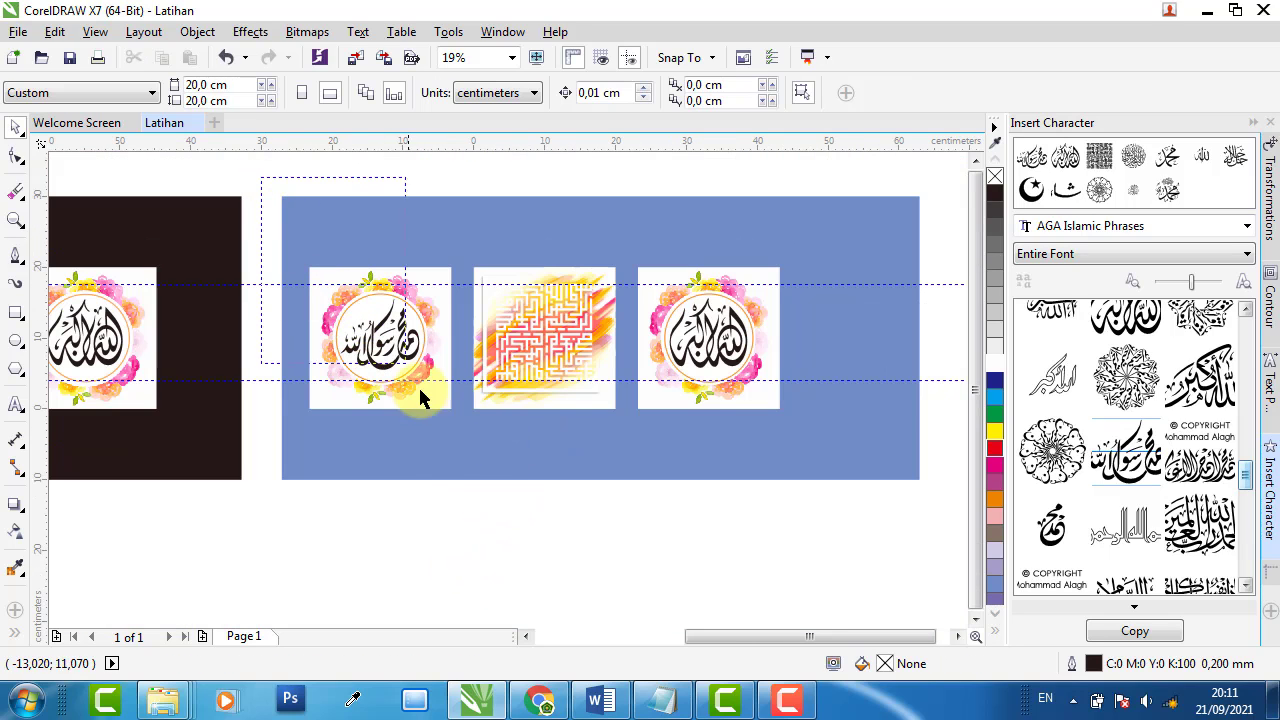
left_click_drag(453, 450, 453, 450)
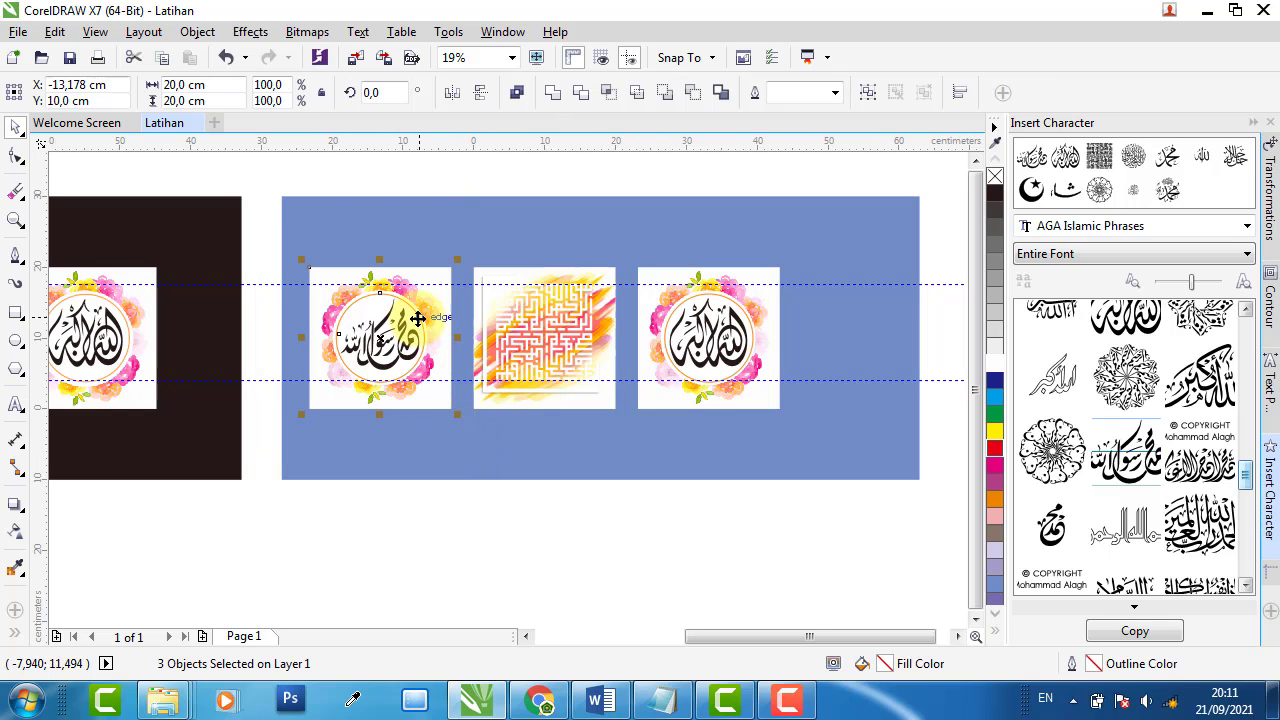
right_click(420, 445)
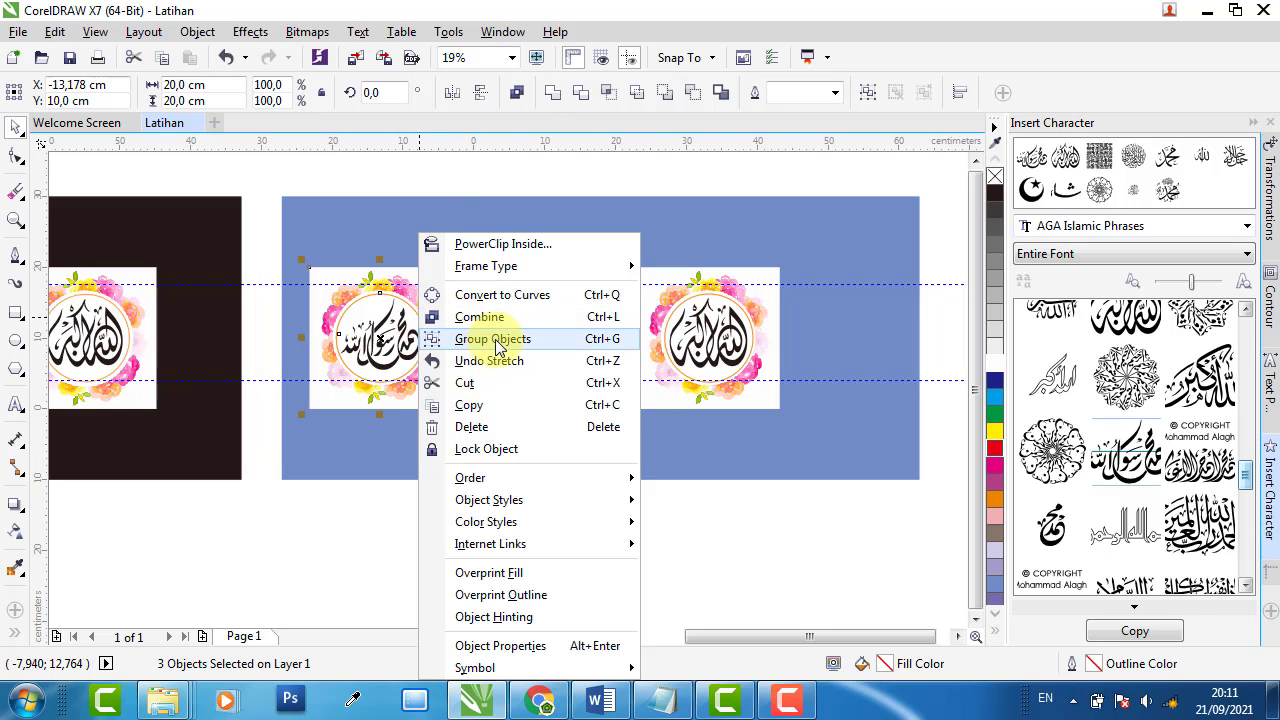
left_click(497, 341)
left_click(594, 463)
- Compare the three recreated panels on the blue backdrop with the reference panels on the black backdrop
scroll(697, 420, "down", 2)
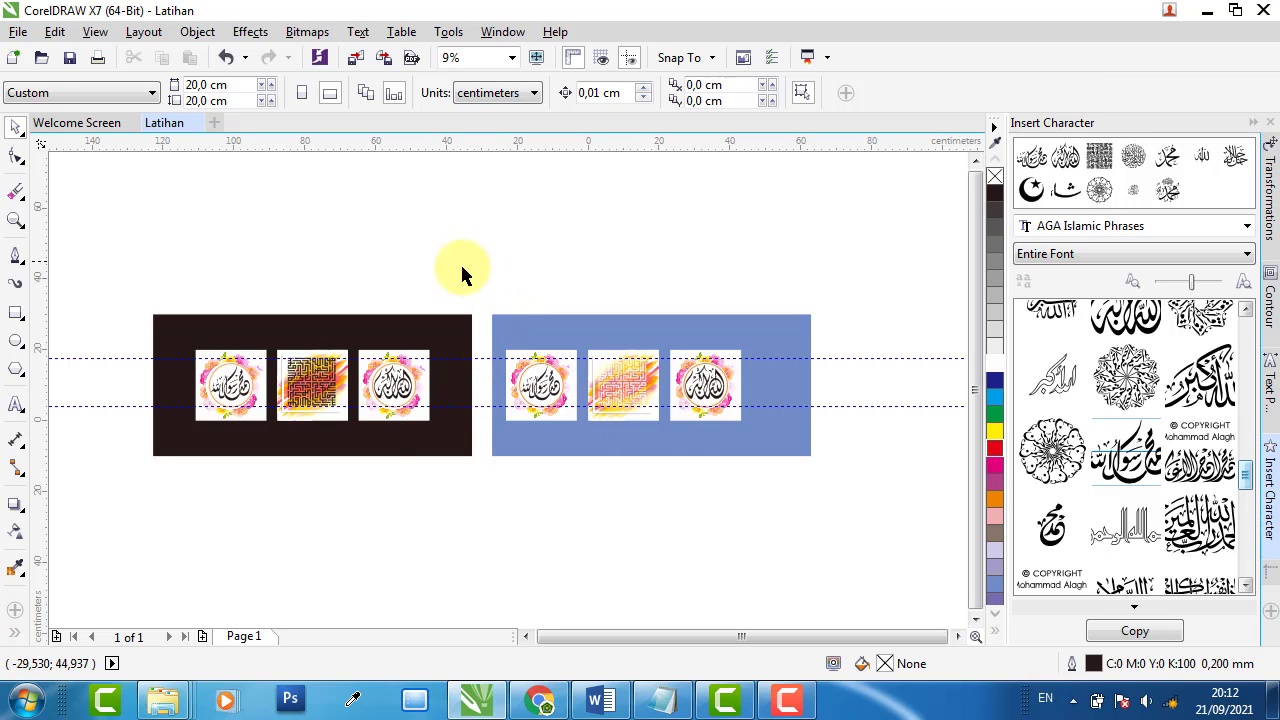
mouse_move(462, 275)
left_mouse_down()
mouse_move(214, 528)
mouse_move(477, 275)
mouse_move(471, 285)
left_mouse_up()
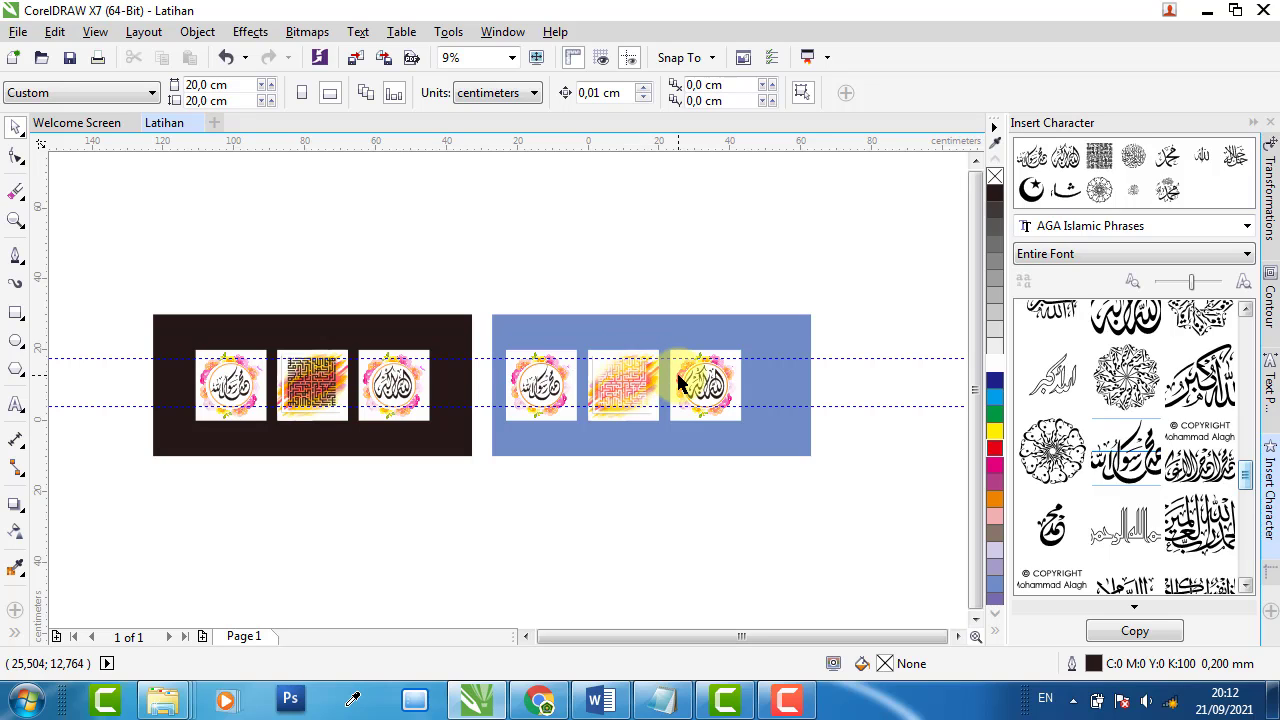
scroll(766, 374, "up", 1)
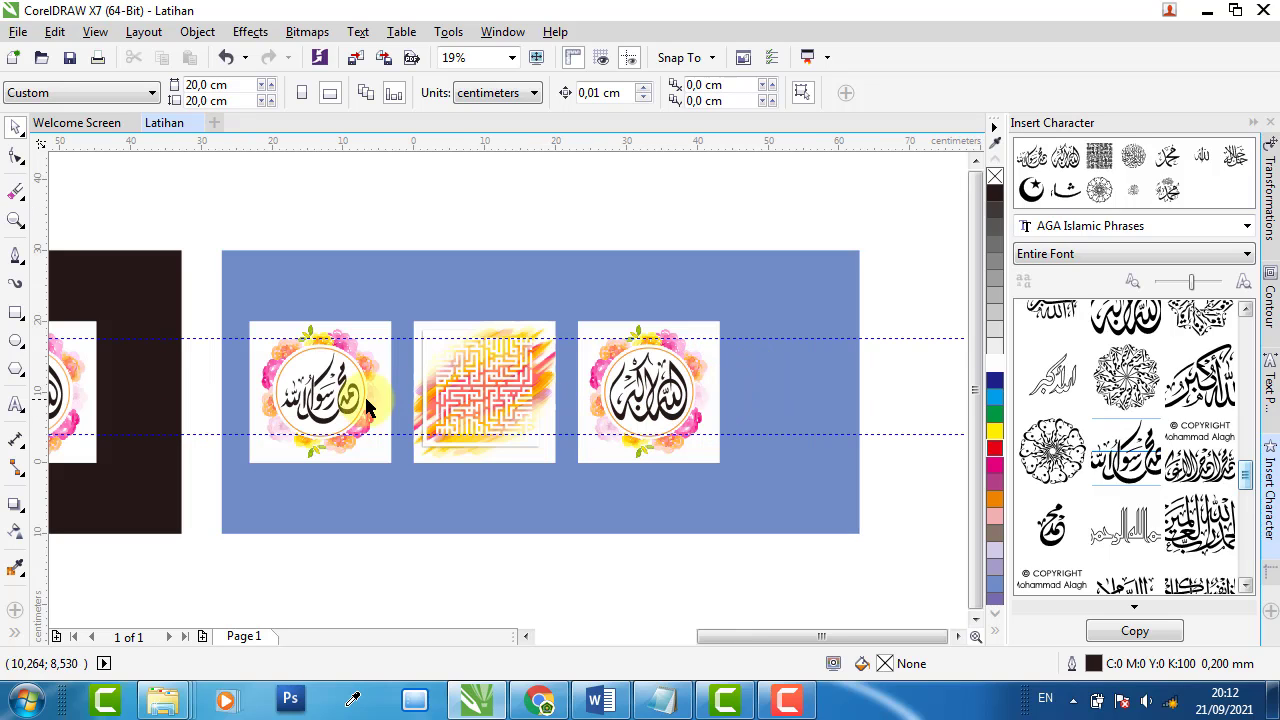
scroll(735, 380, "down", 1)
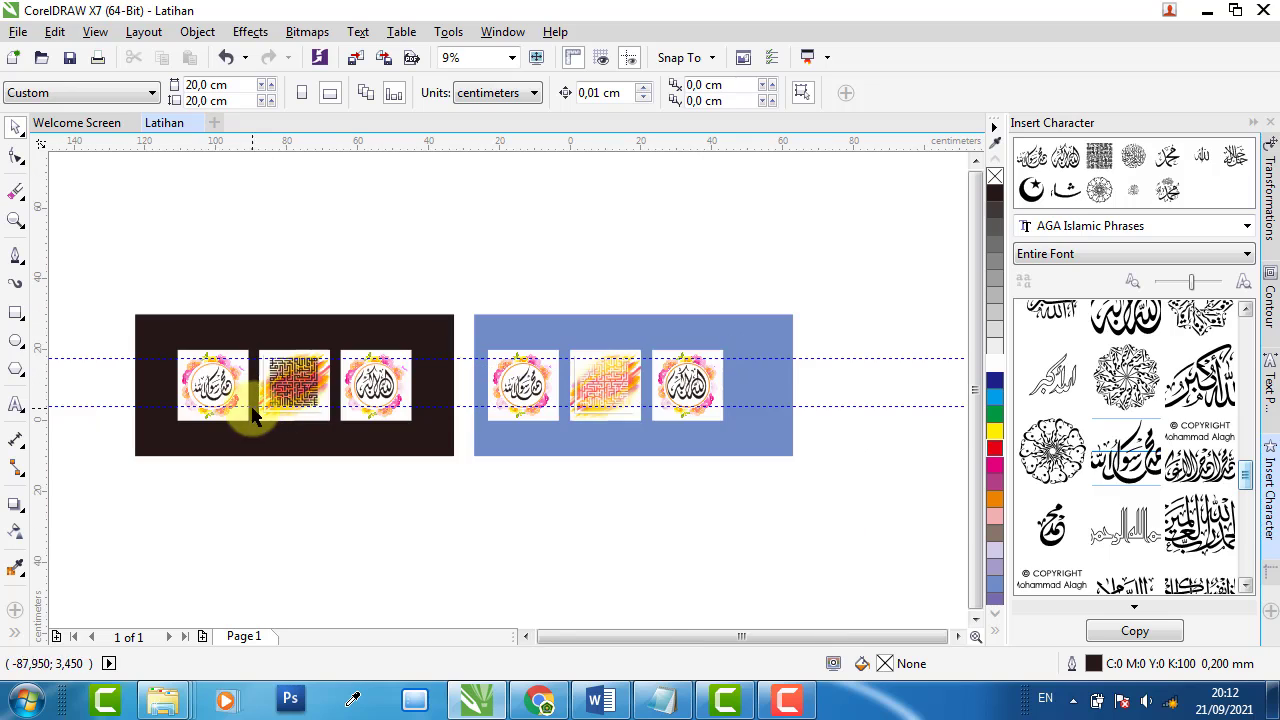
scroll(222, 385, "up", 1)
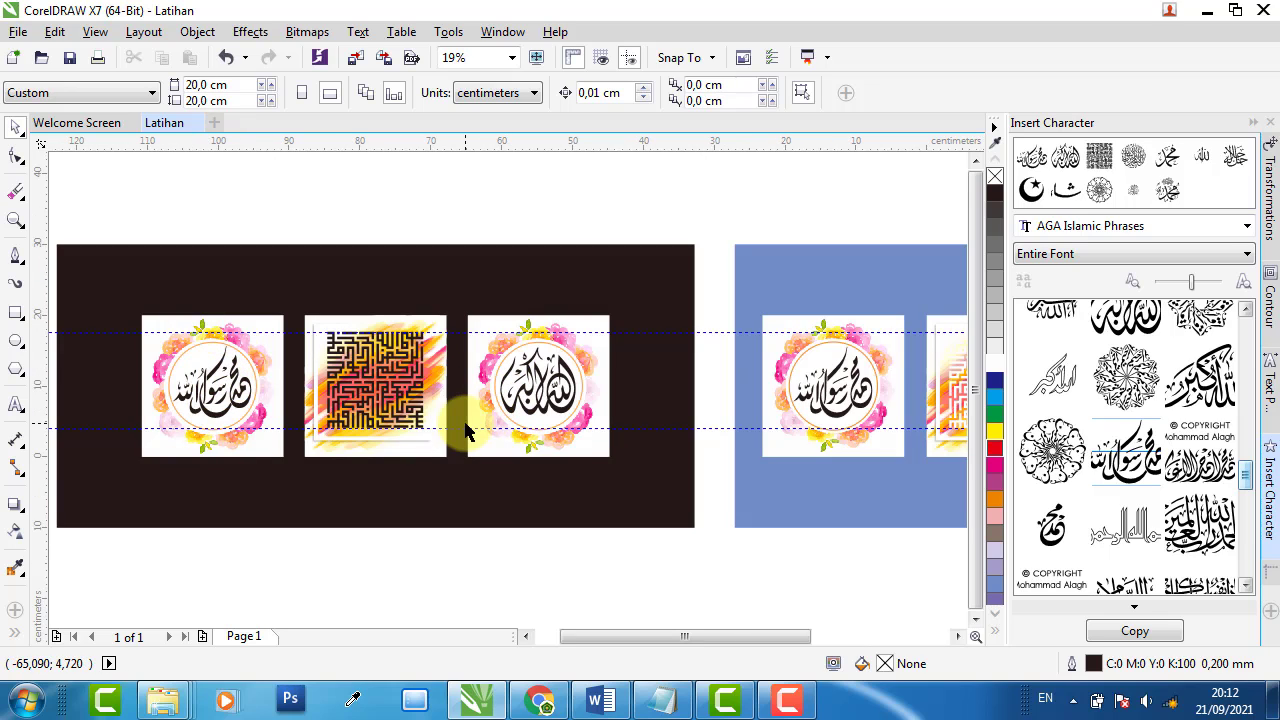
scroll(223, 418, "down", 1)
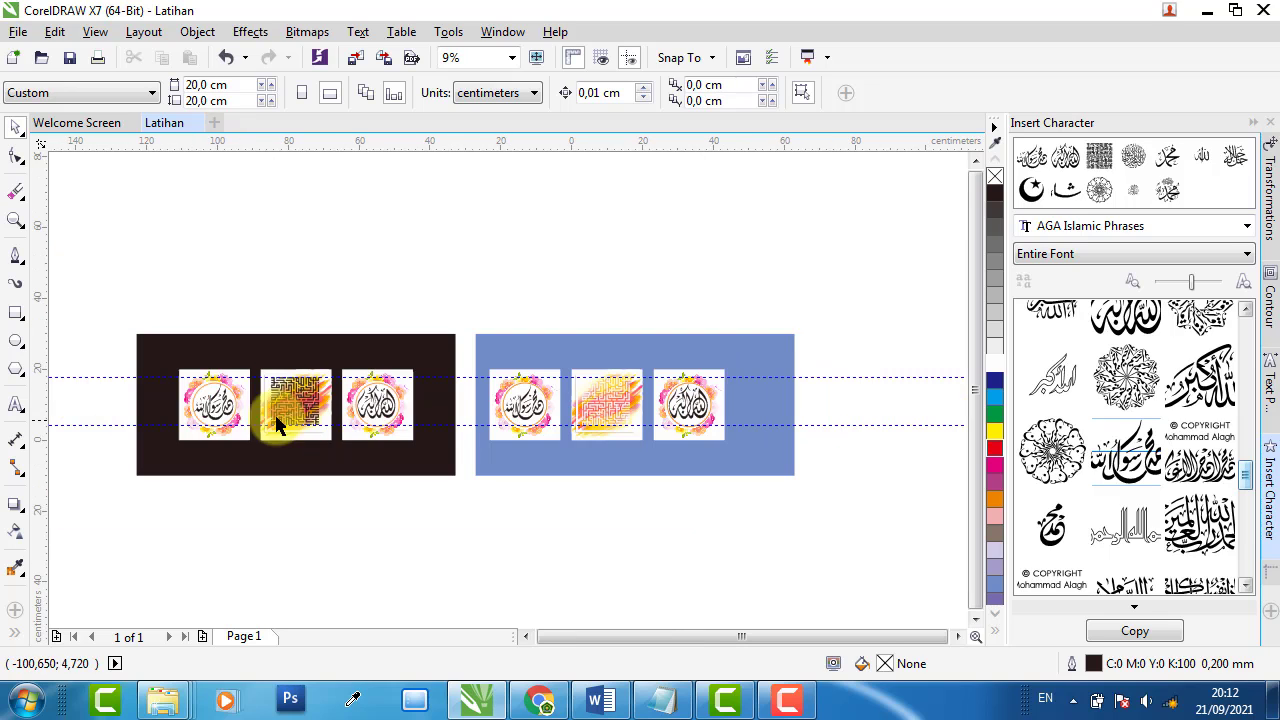
scroll(655, 428, "up", 1)
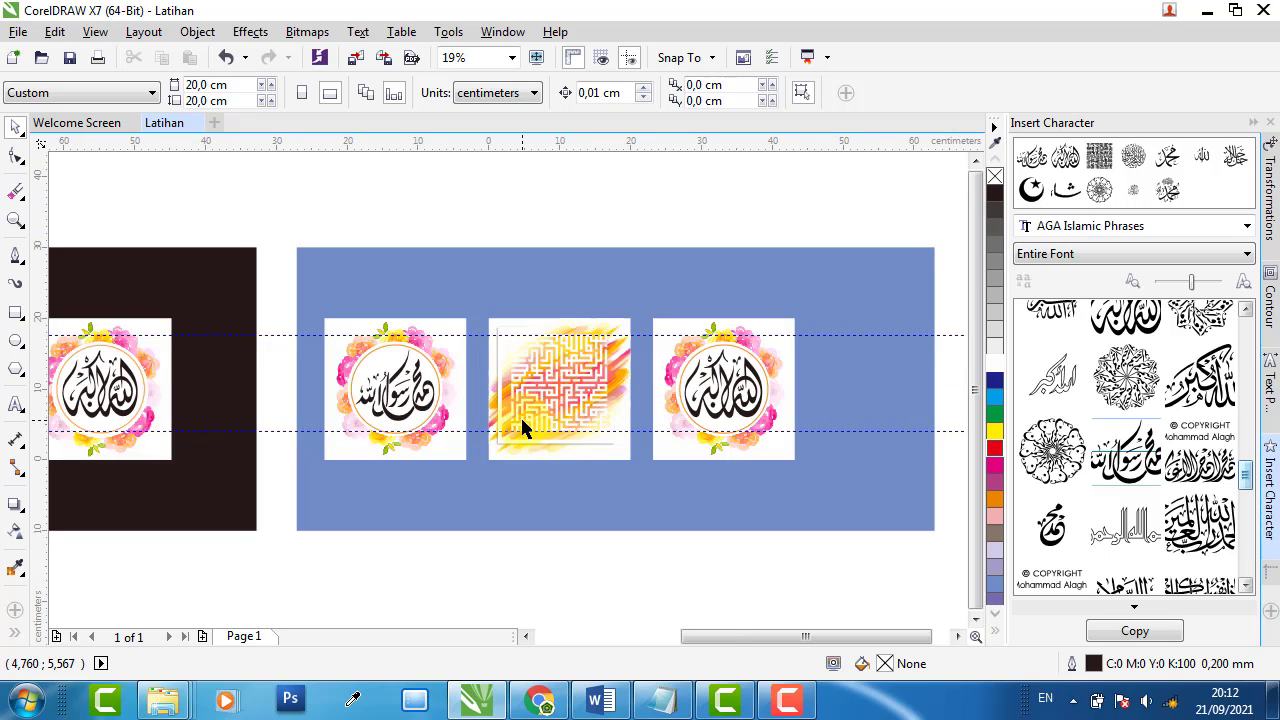
scroll(612, 335, "down", 1)
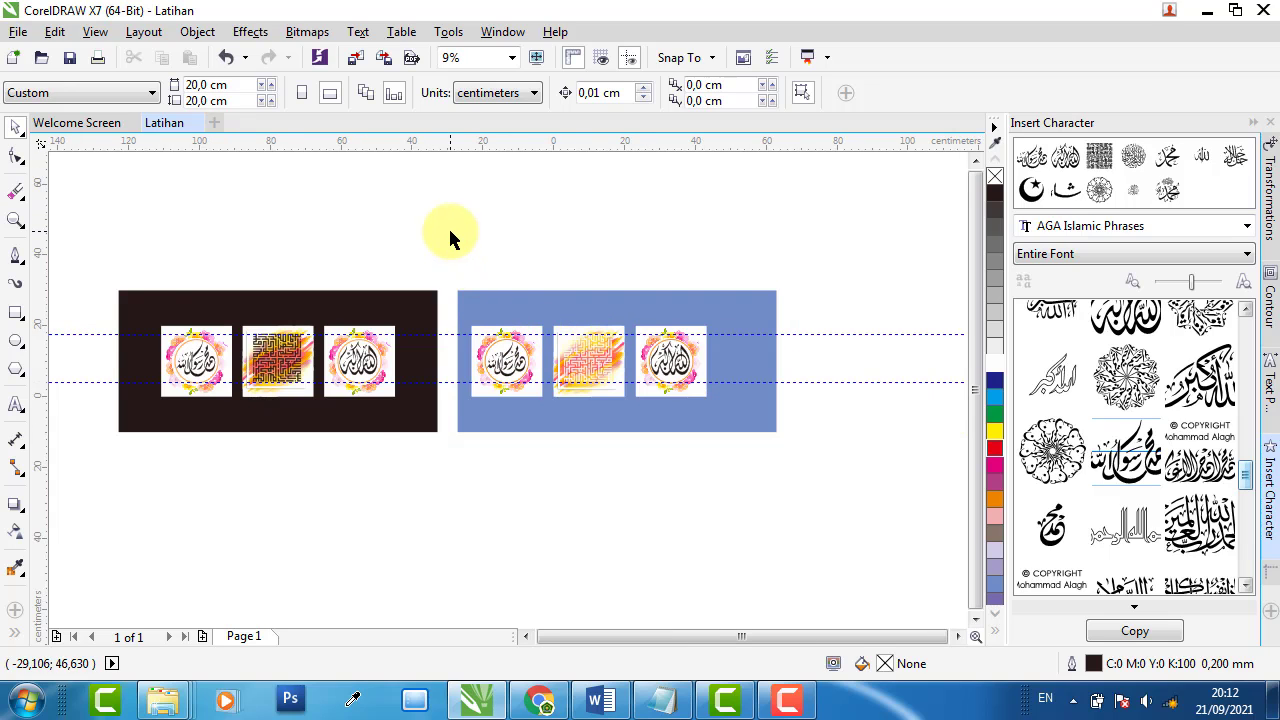
- Delete the reference panels with their black backdrop, and delete the blue backdrop behind the recreated panels
left_click_drag(450, 238, 120, 543)
key("Delete")
left_click(770, 296)
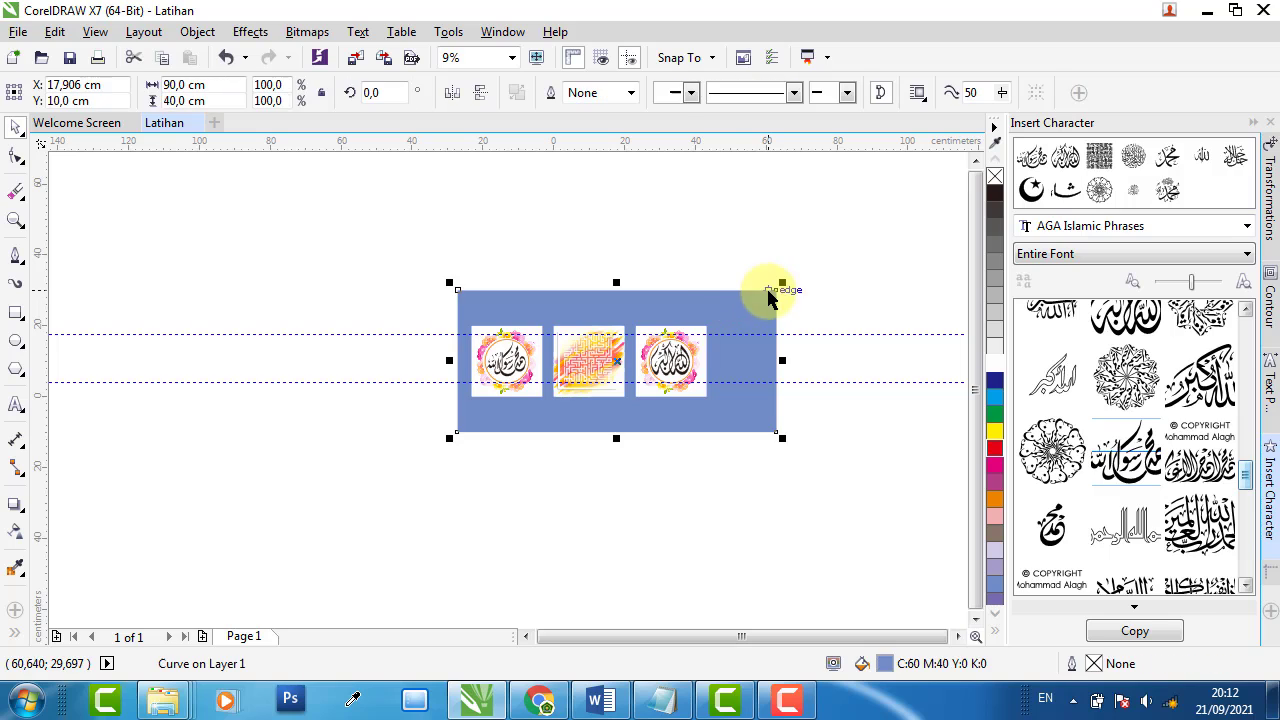
key("Delete")
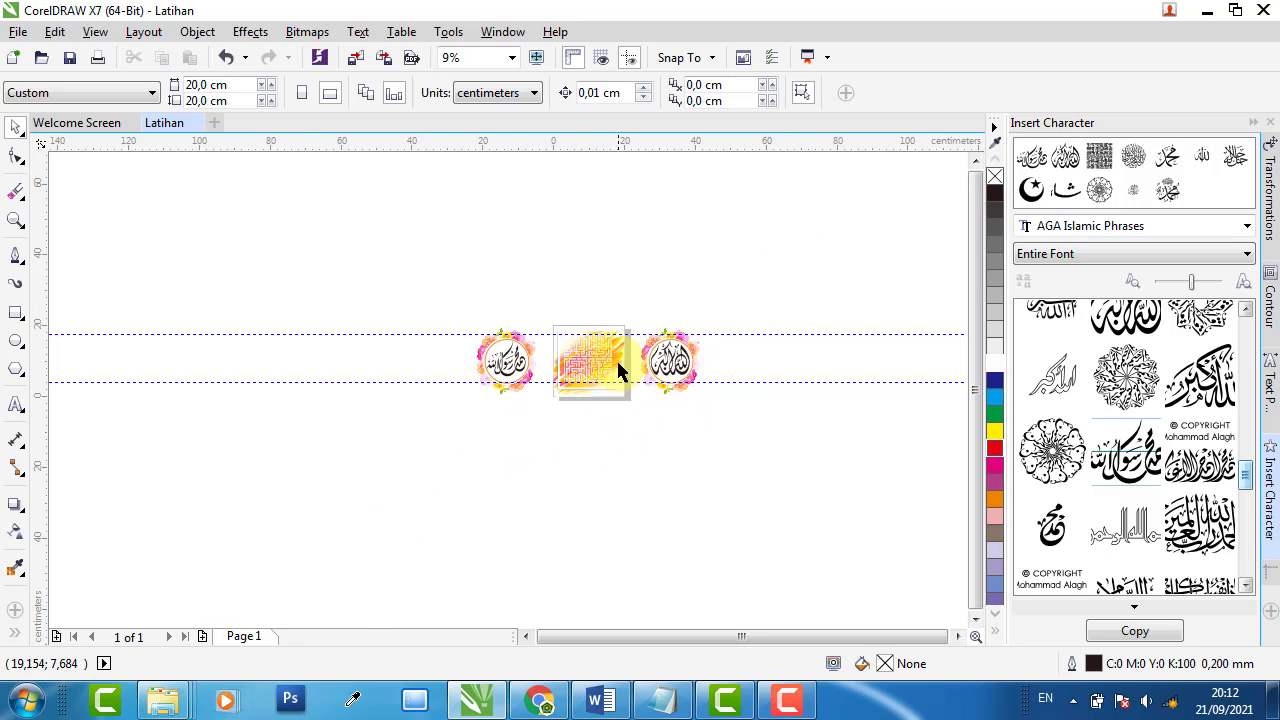
scroll(614, 362, "up", 4)
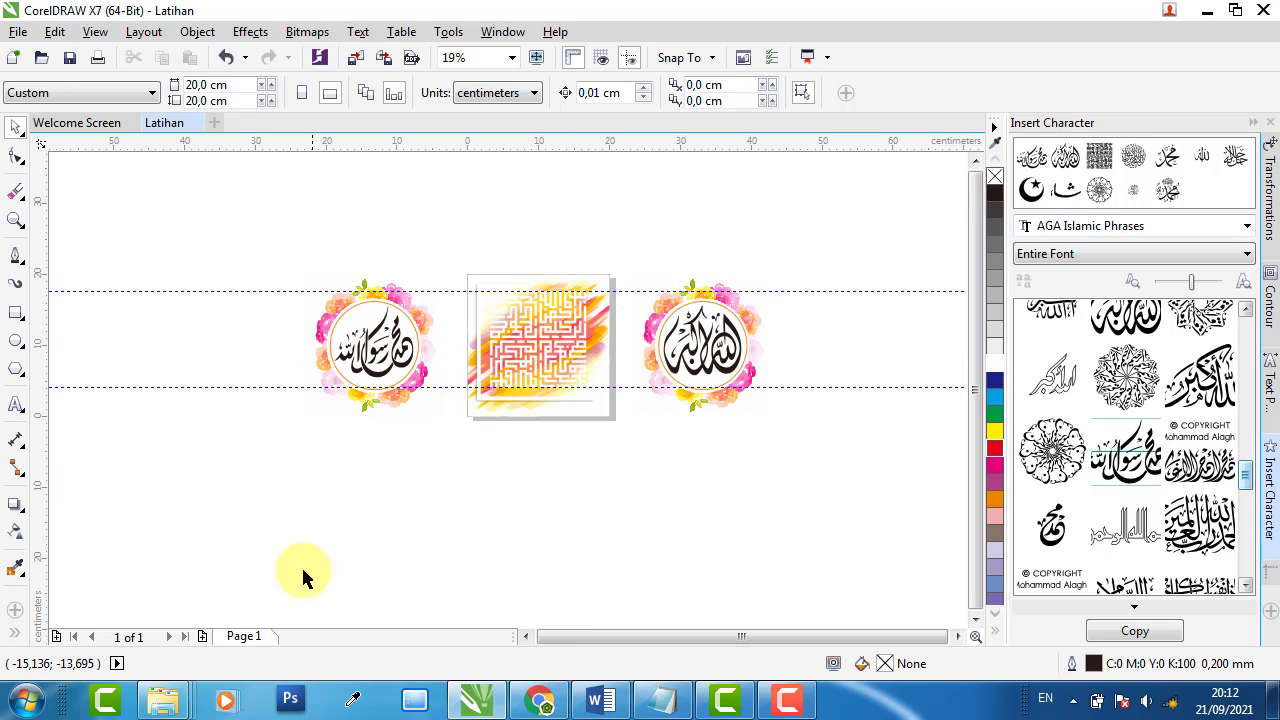
- Add a second page after page 1 and set its size to 20 × 20 cm
left_click(202, 637)
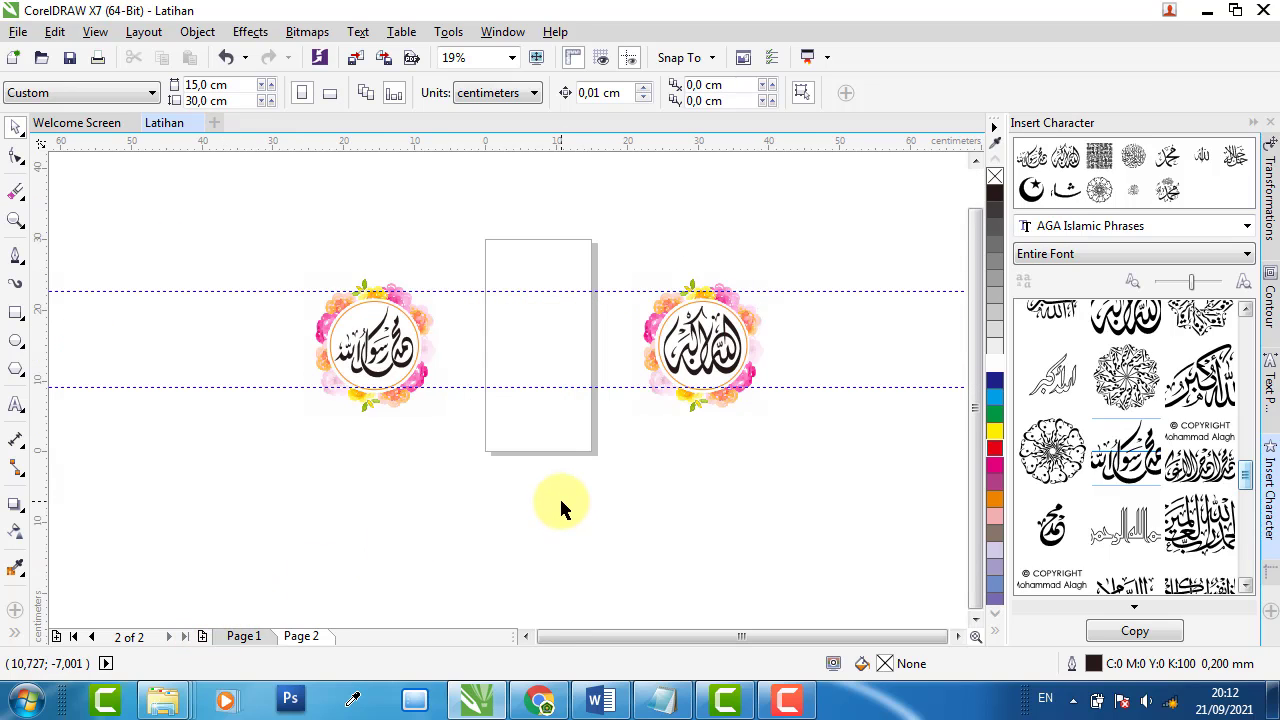
left_click(208, 87)
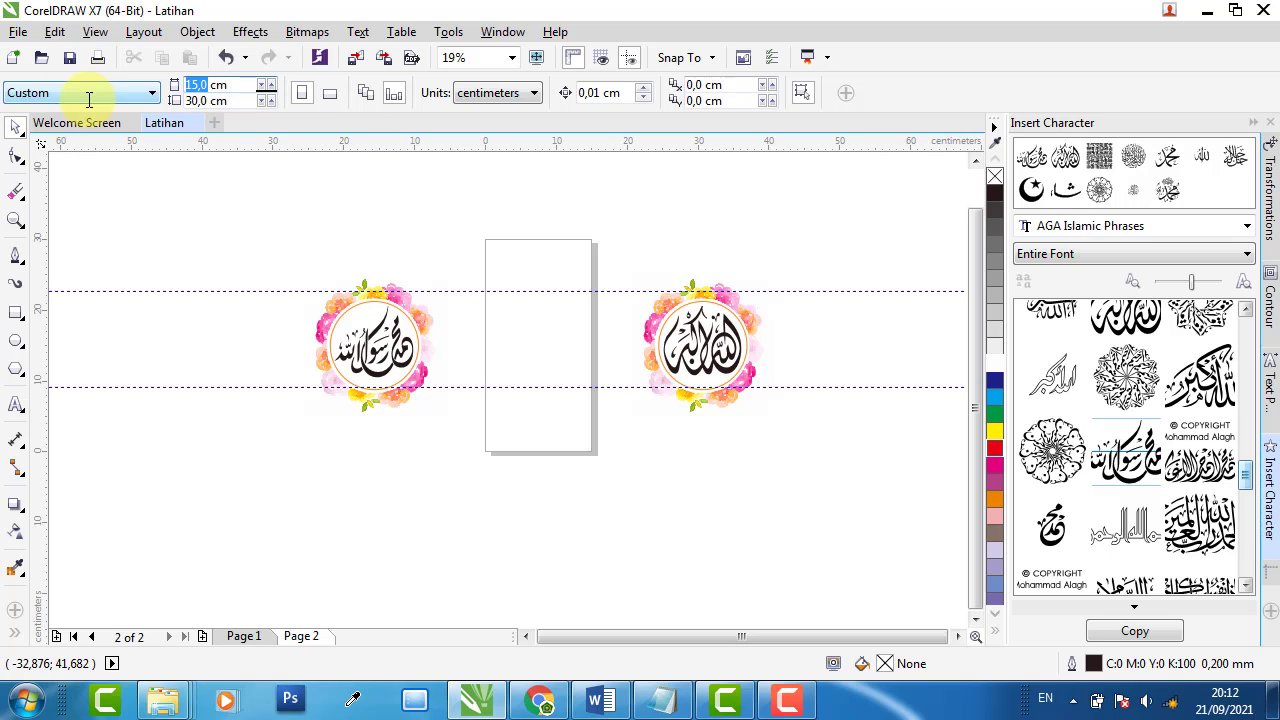
type("20")
key("Tab")
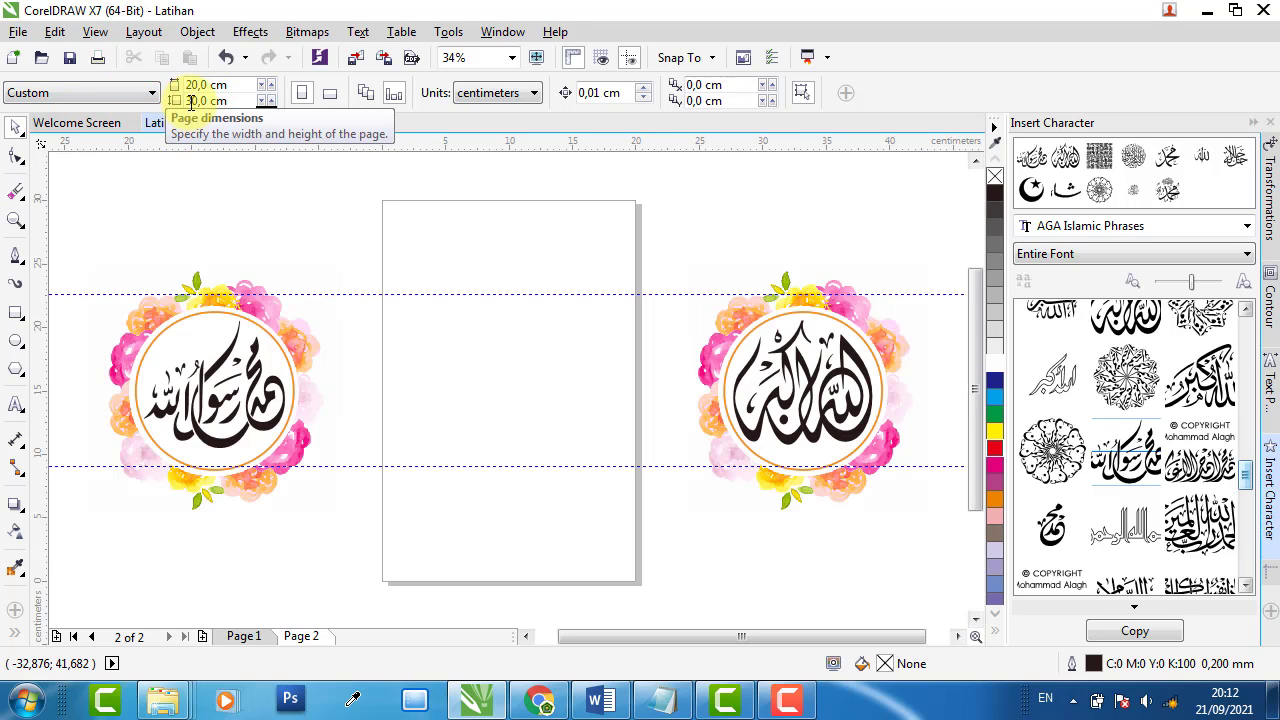
scroll(637, 320, "up", 1)
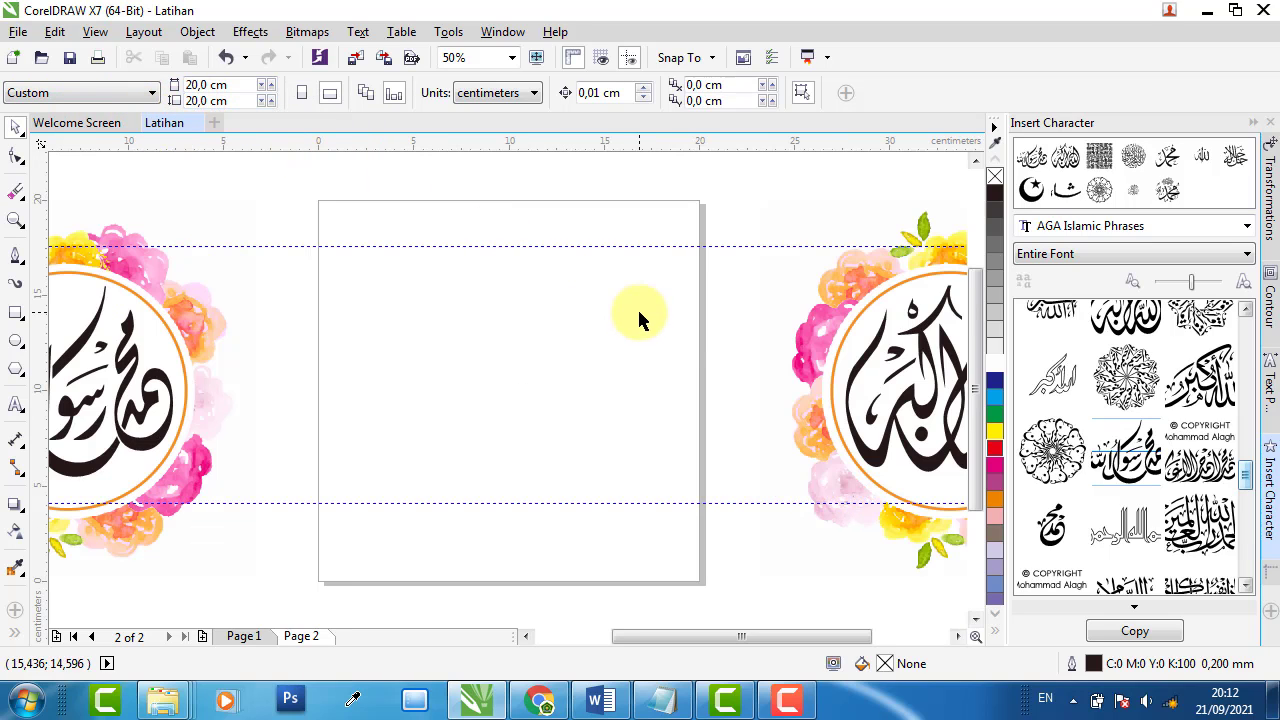
- Centre the wreath panel standing to the right of the blank page on page 2
scroll(506, 371, "down", 2)
left_click(668, 375)
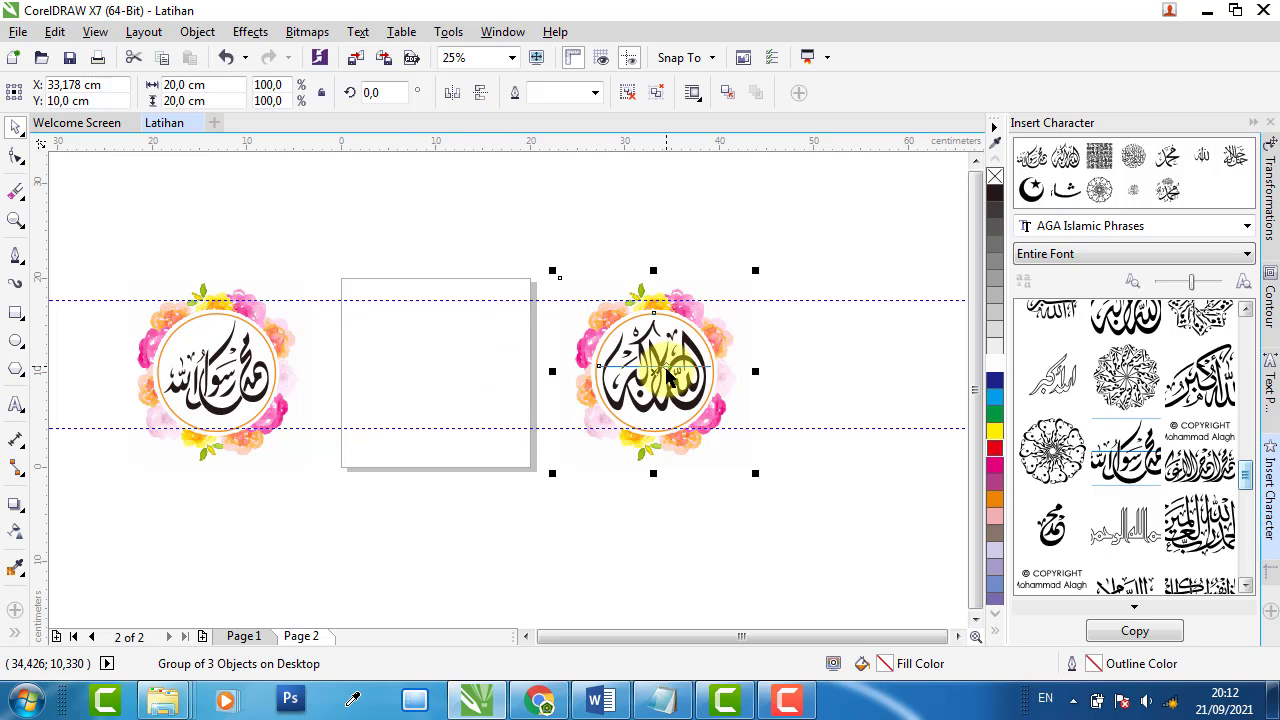
key("c")
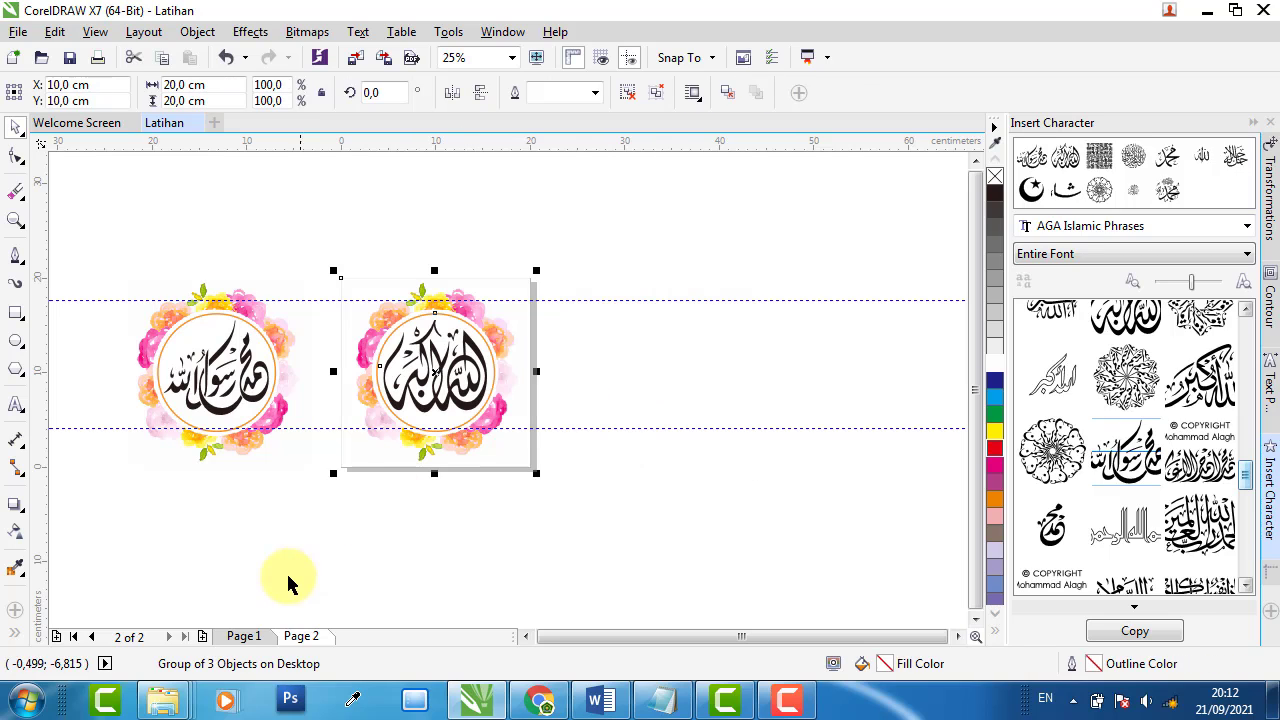
left_click(323, 577)
- Add a third page after page 2 and set its size to 20 × 20 cm
left_click(202, 637)
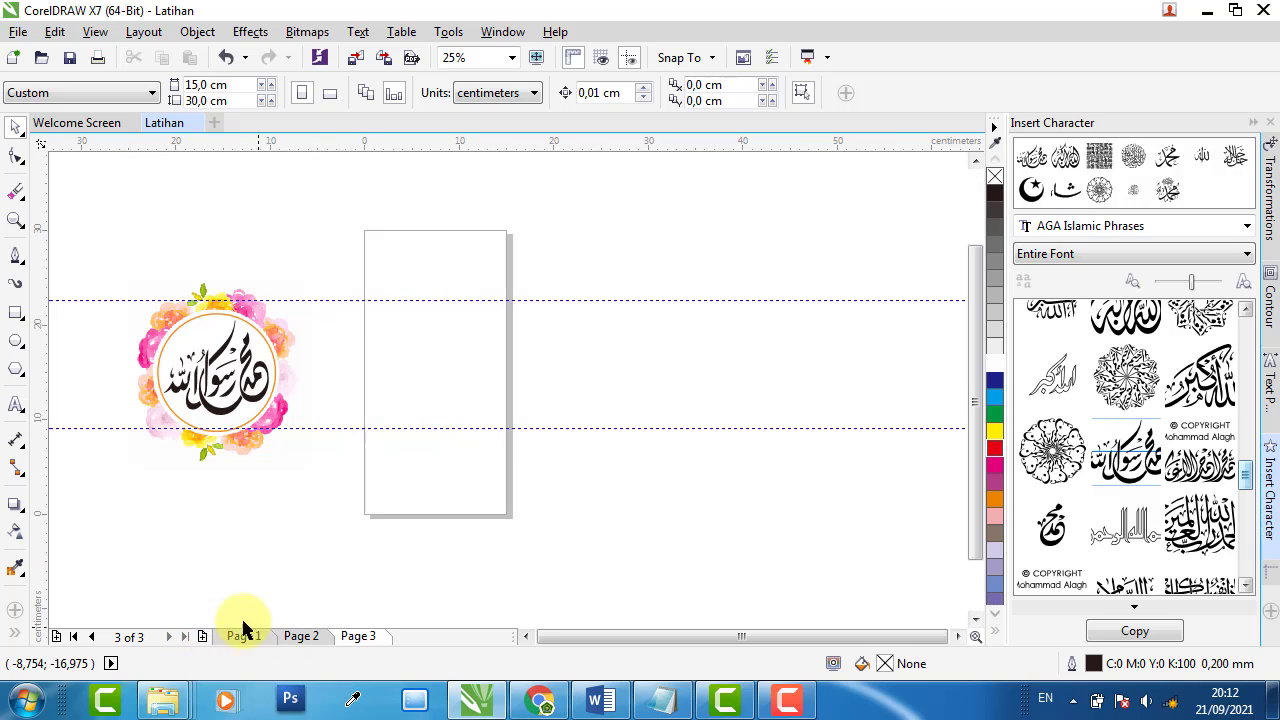
double_click(191, 85)
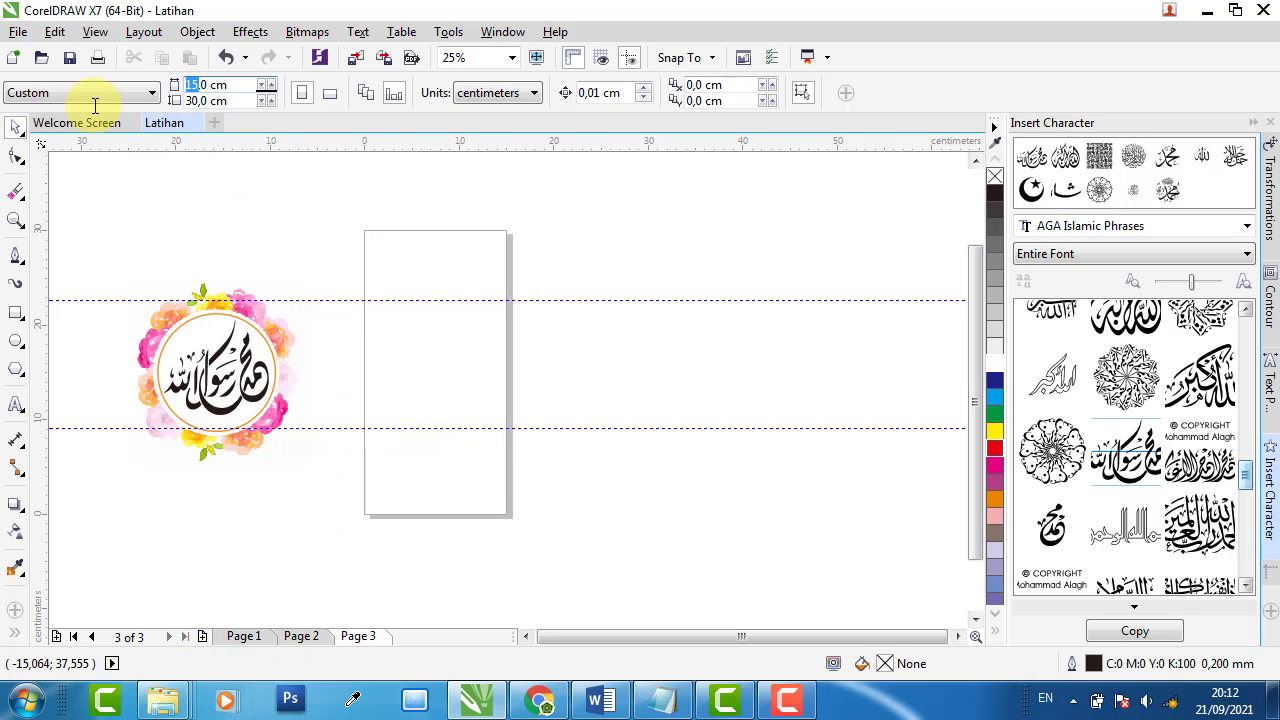
type("20")
key("Tab")
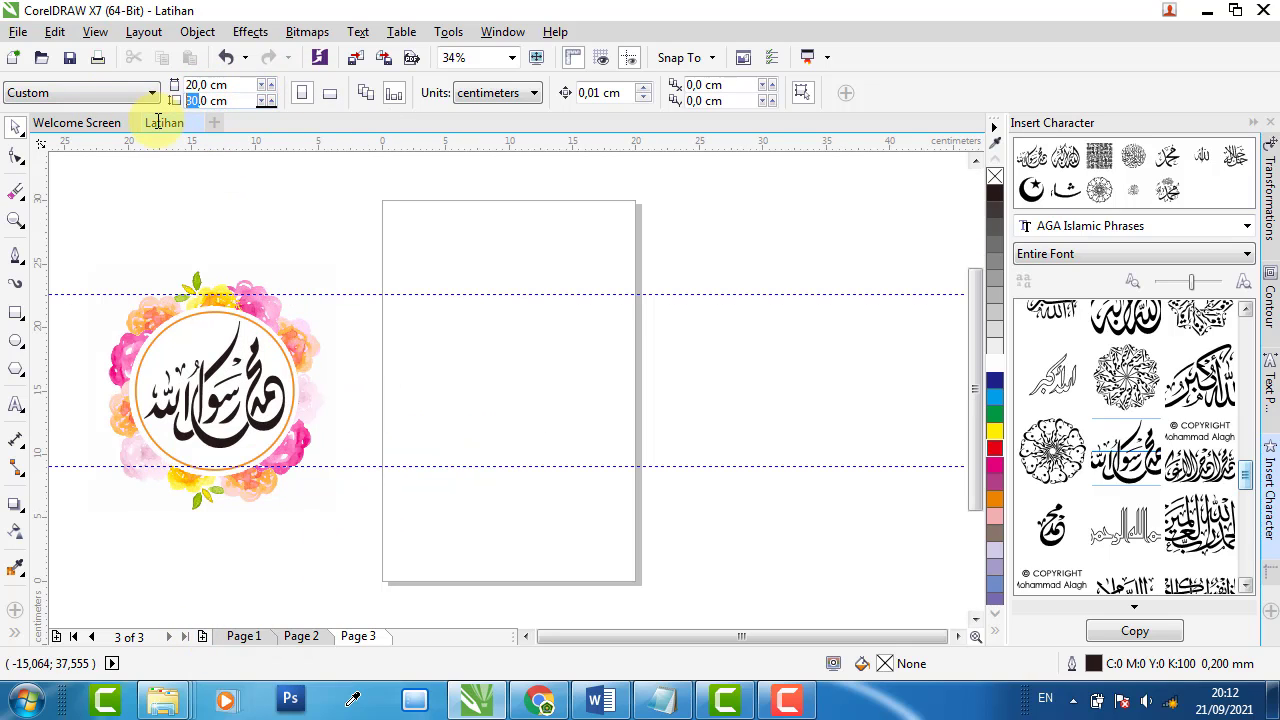
type("20")
key("Return")
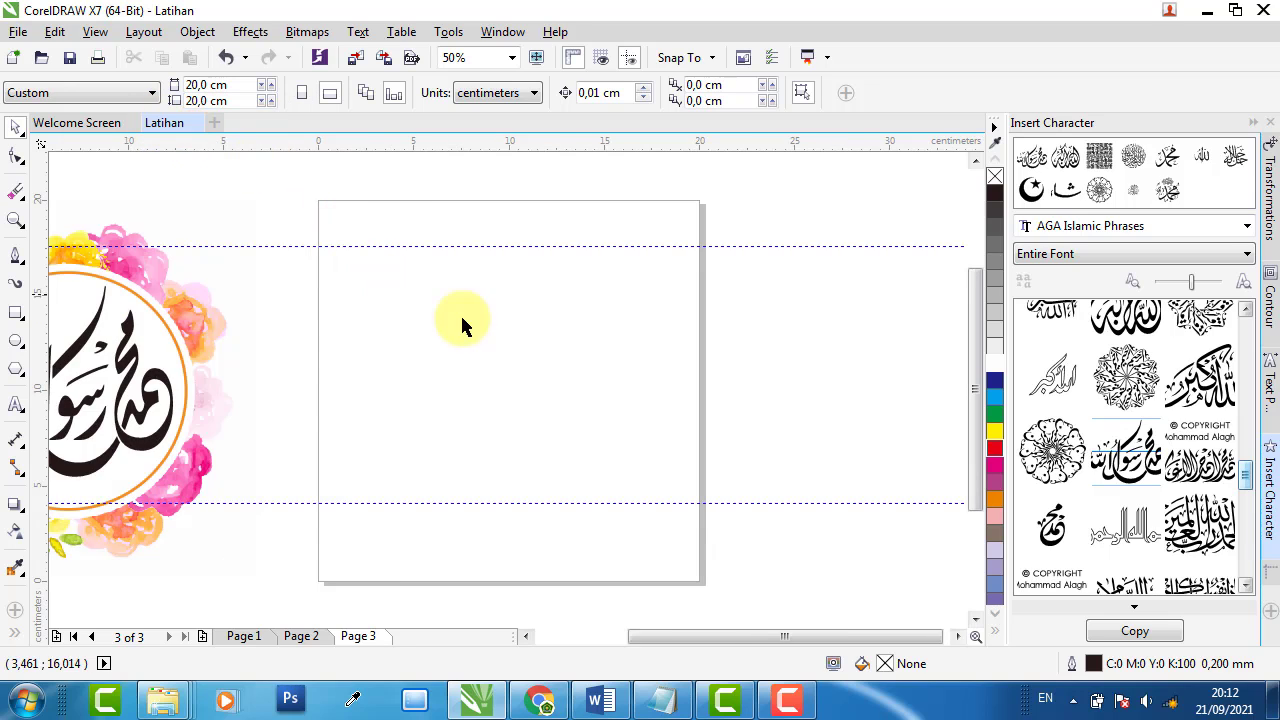
- Centre the remaining wreath panel on page 3 and deselect it
scroll(460, 313, "down", 3)
left_click(395, 347)
scroll(395, 347, "up", 4)
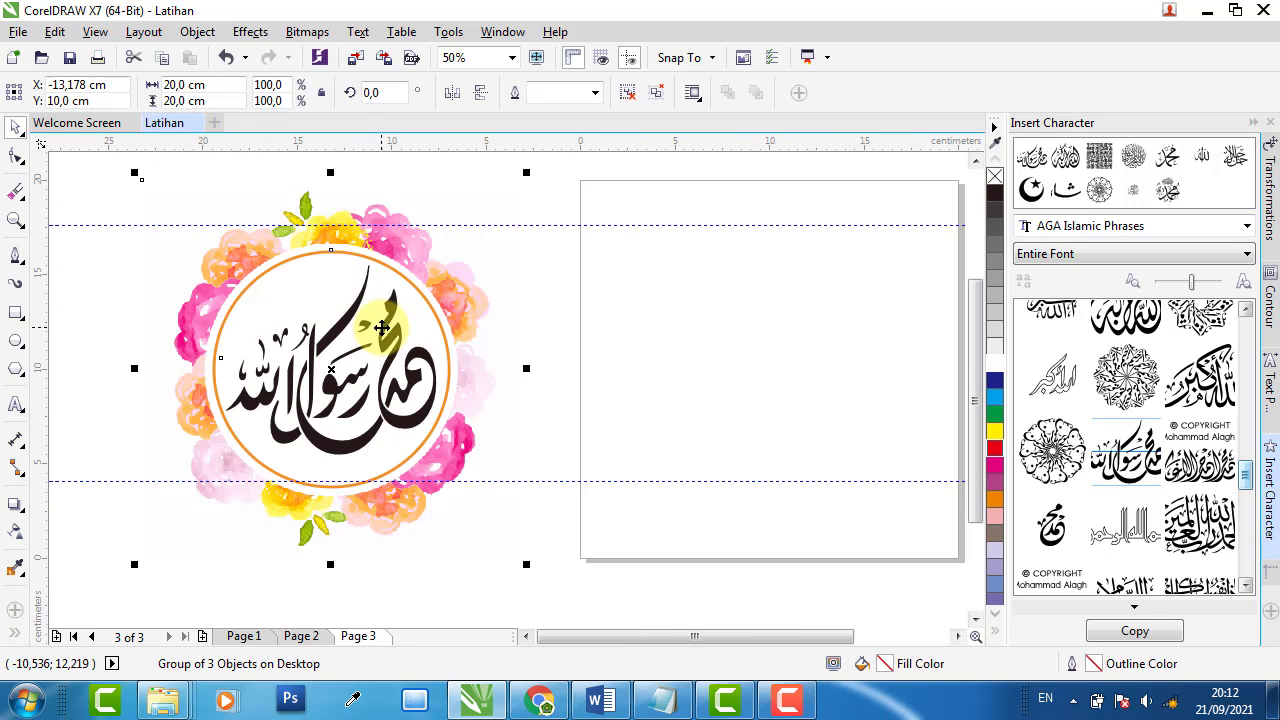
key("p")
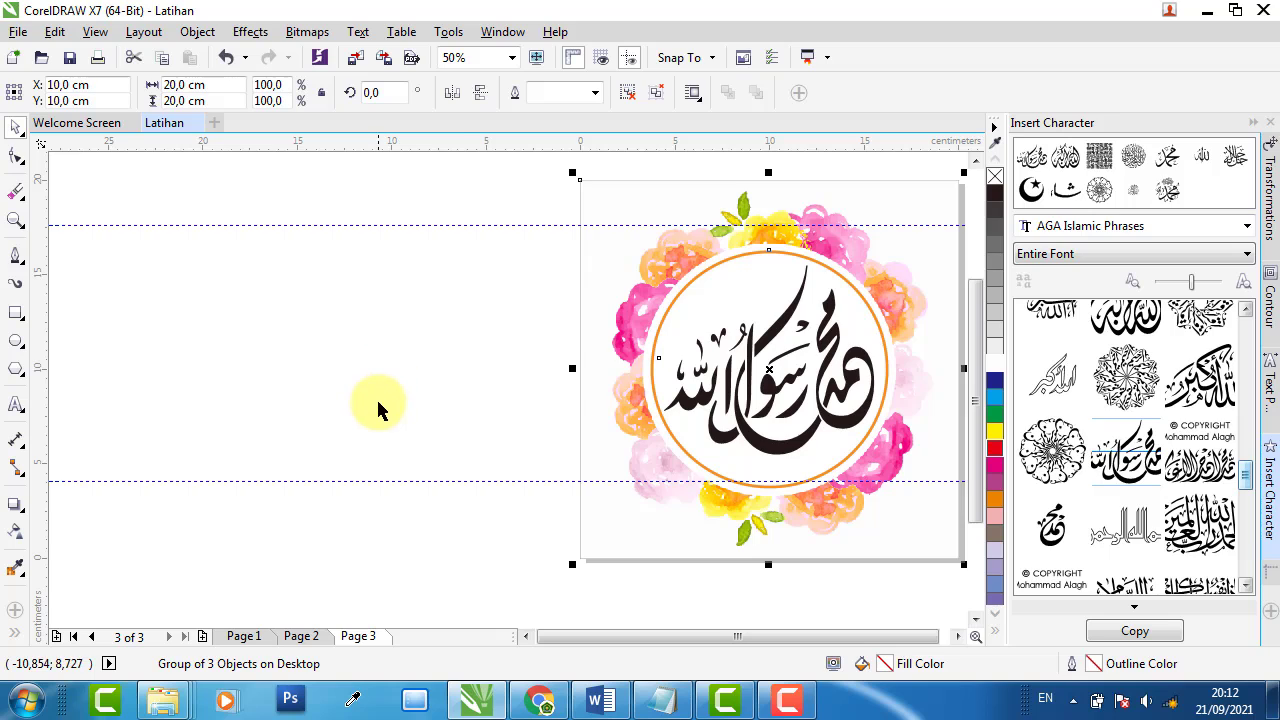
scroll(378, 407, "down", 2)
left_click(383, 429)
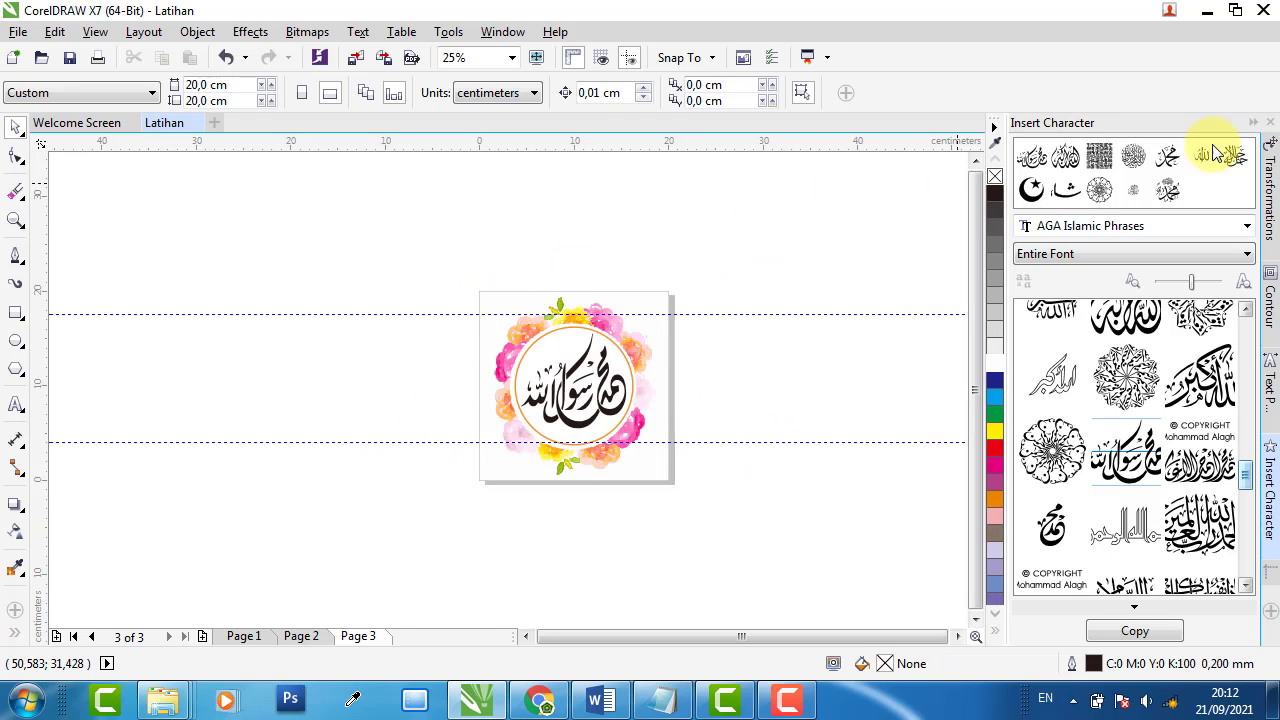
- Collapse the Insert Character docker and save the drawing to the Desktop as Latihan in CDR format, version 17.0
left_click(1253, 122)
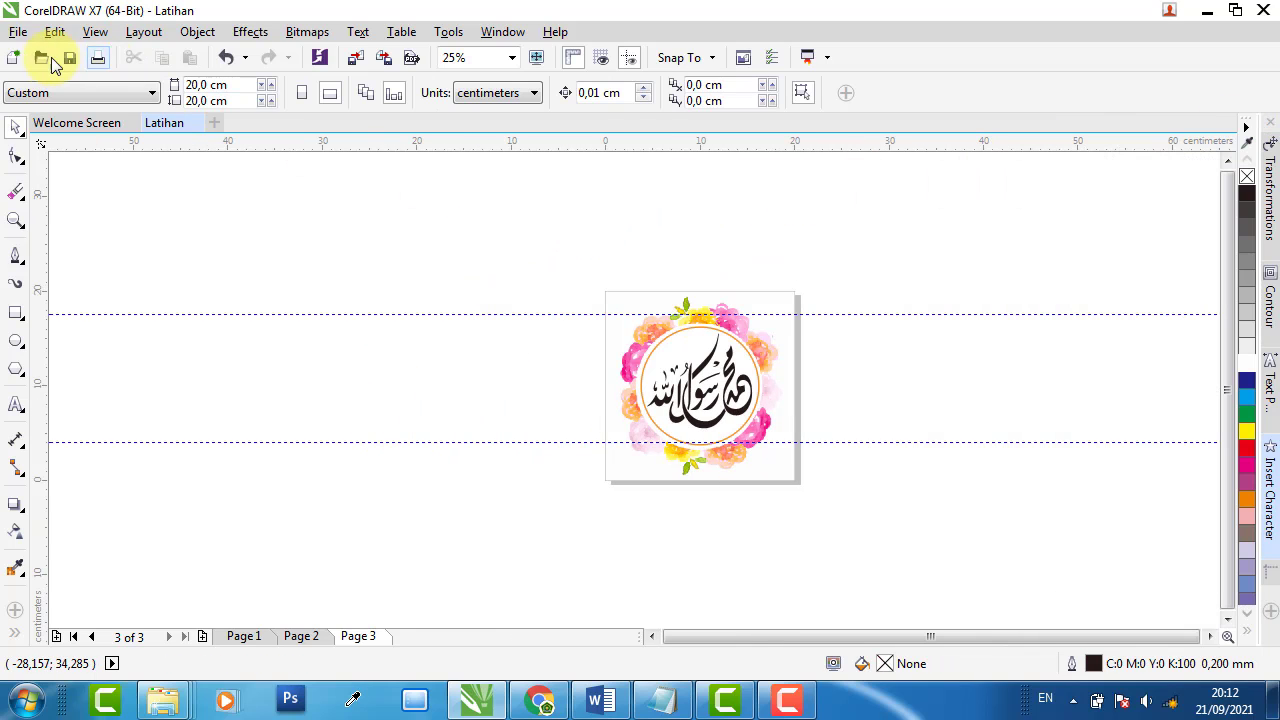
left_click(17, 31)
key("Escape")
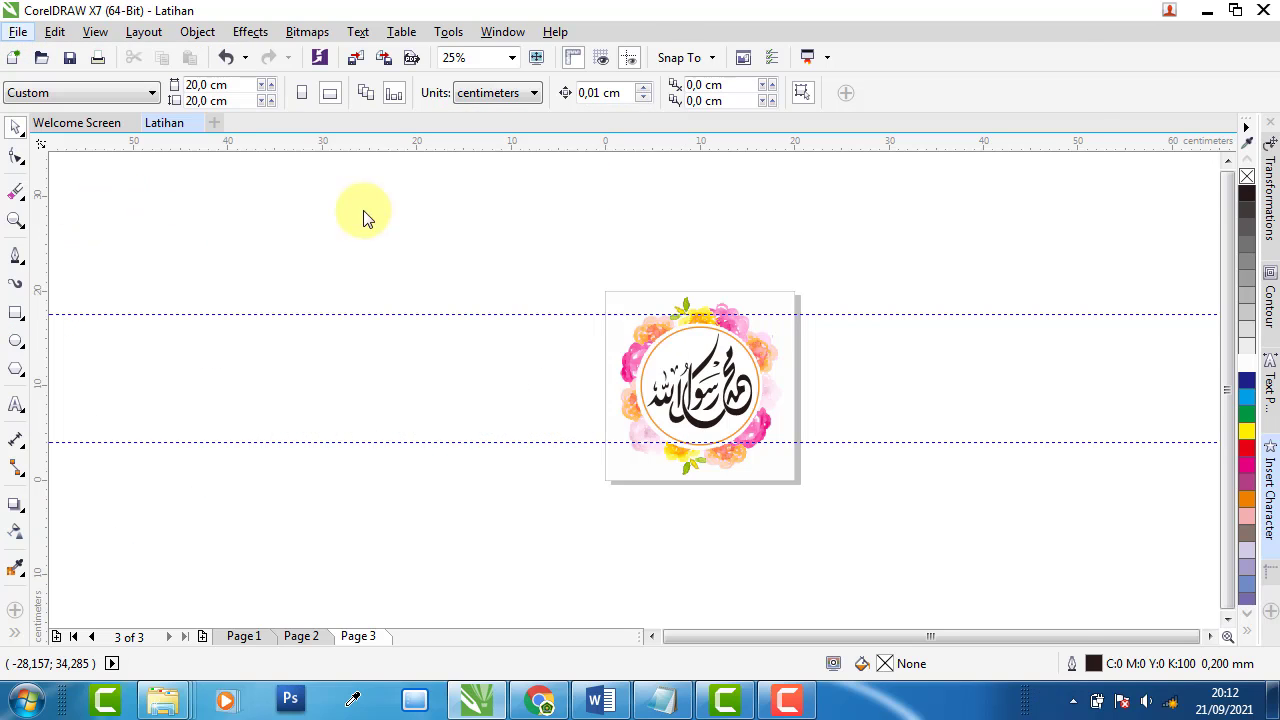
key("ctrl+s")
left_click(234, 174)
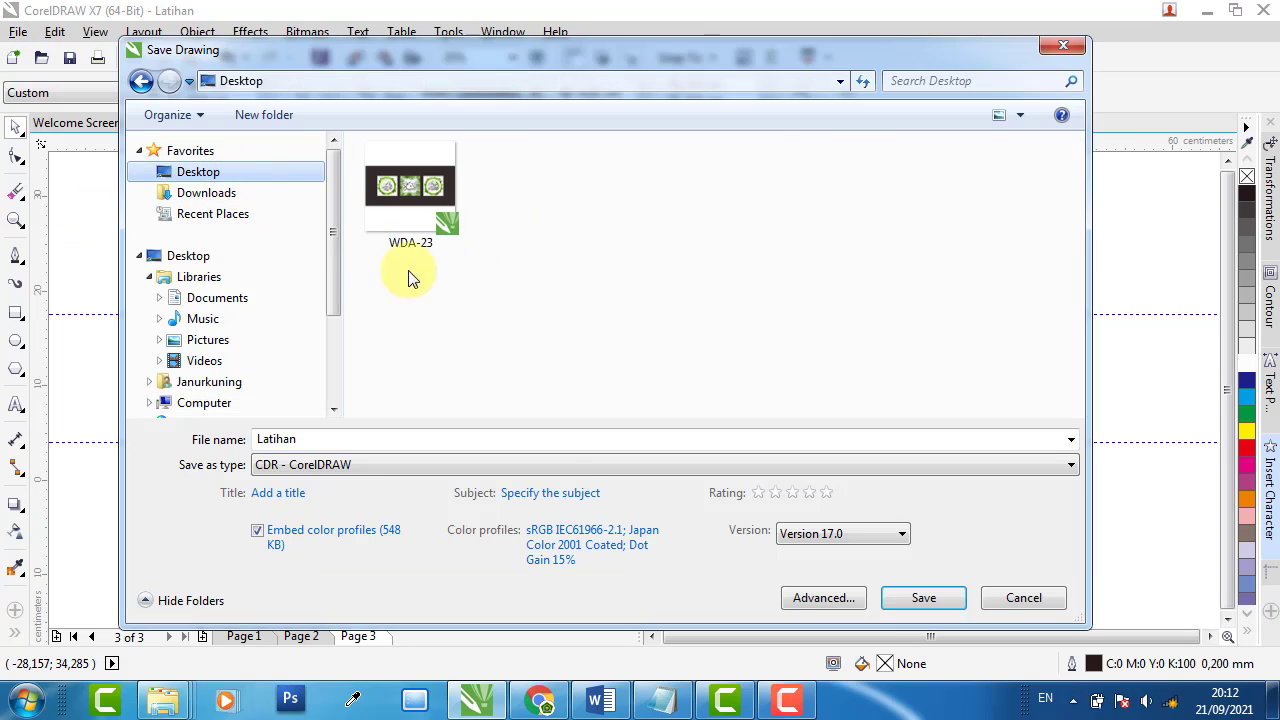
left_click(572, 439)
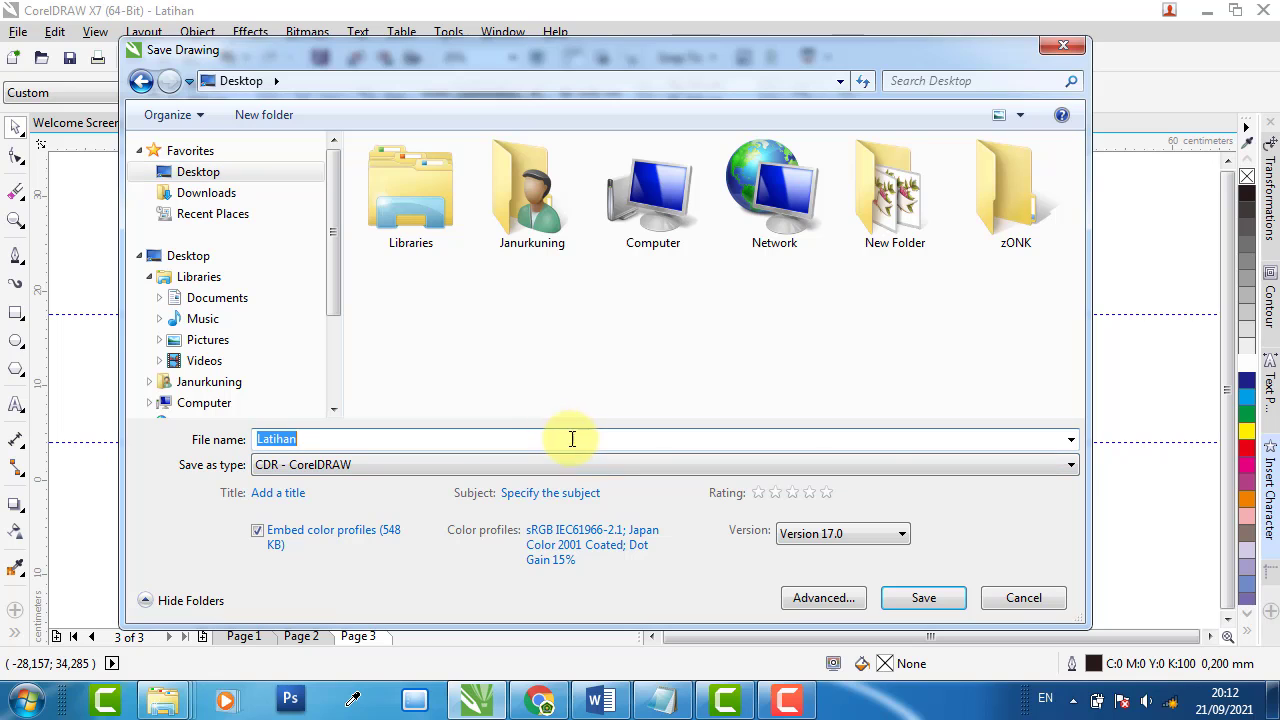
left_click(858, 468)
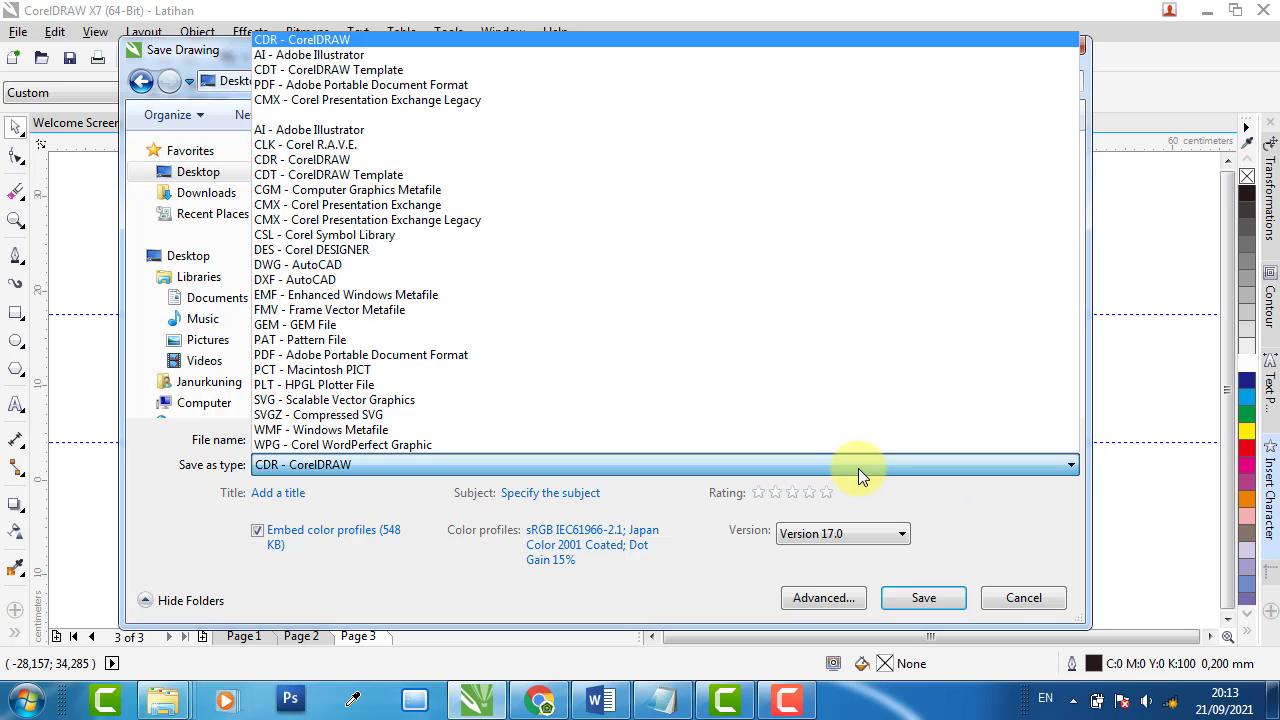
left_click(858, 468)
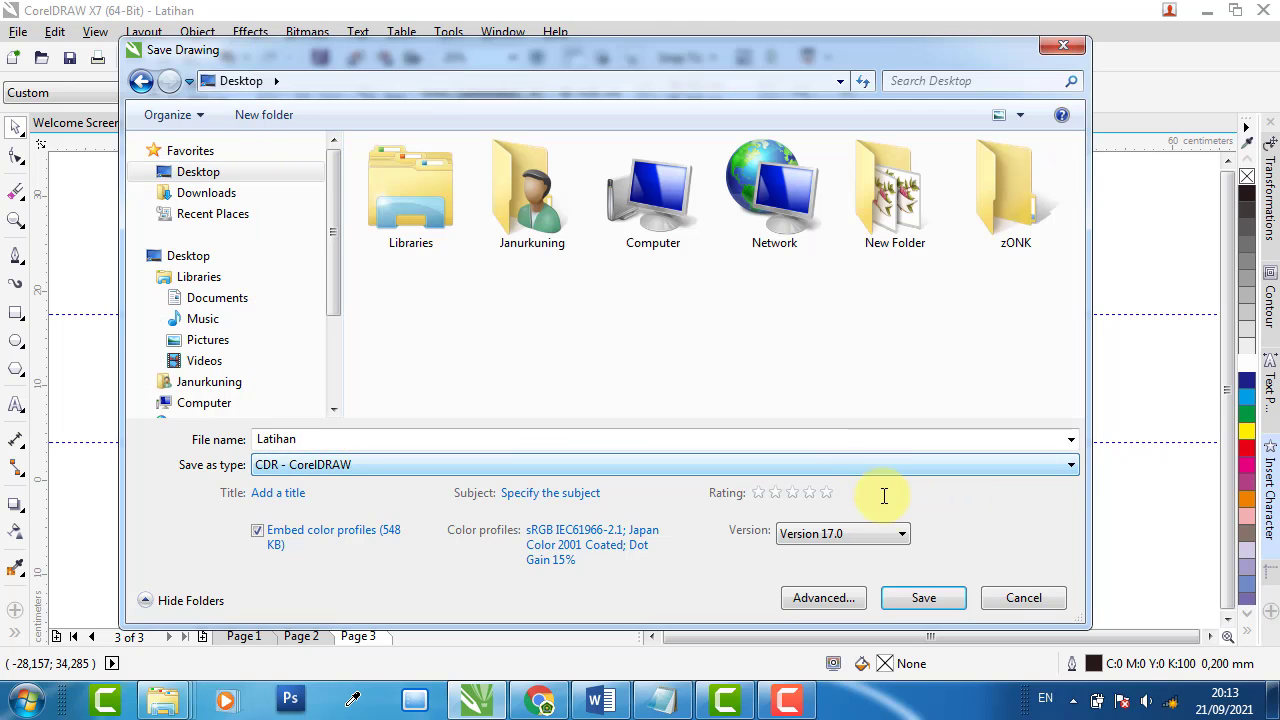
left_click(925, 607)
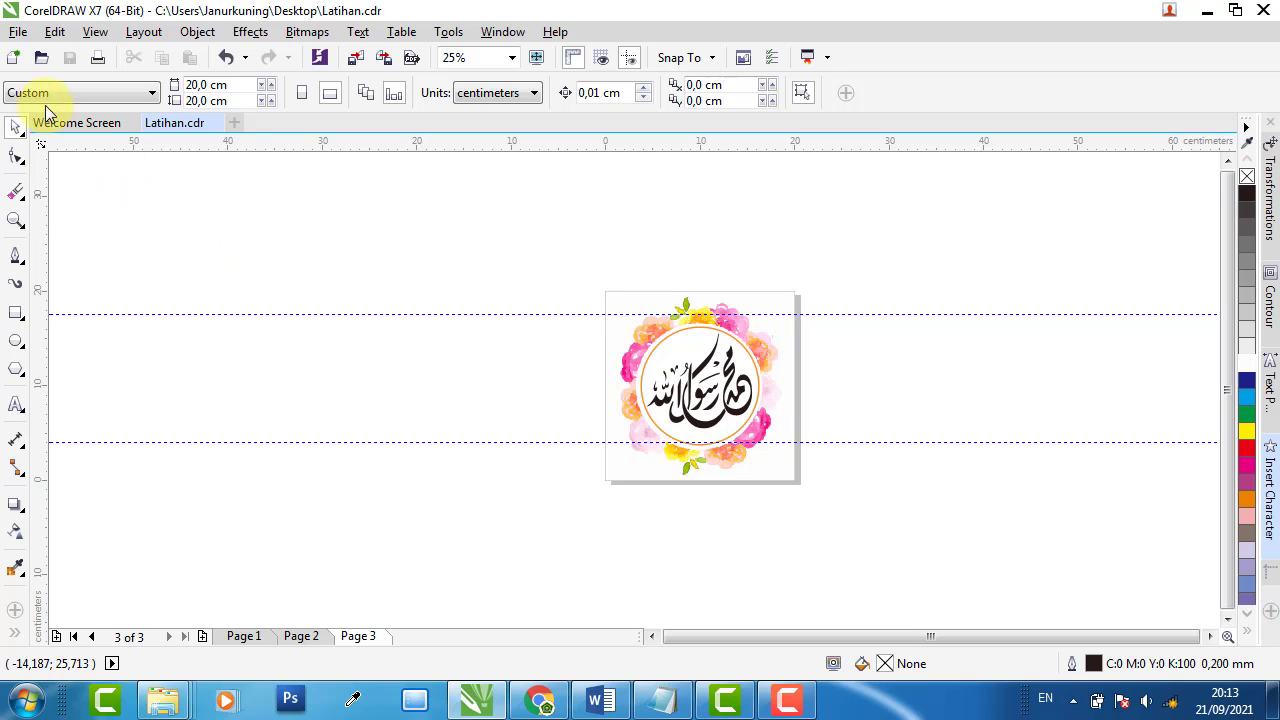
- Set up an export of page 3 to the Desktop as Latihan in JPG - JPEG Bitmaps format
key("alt")
left_click_drag(541, 224, 450, 279)
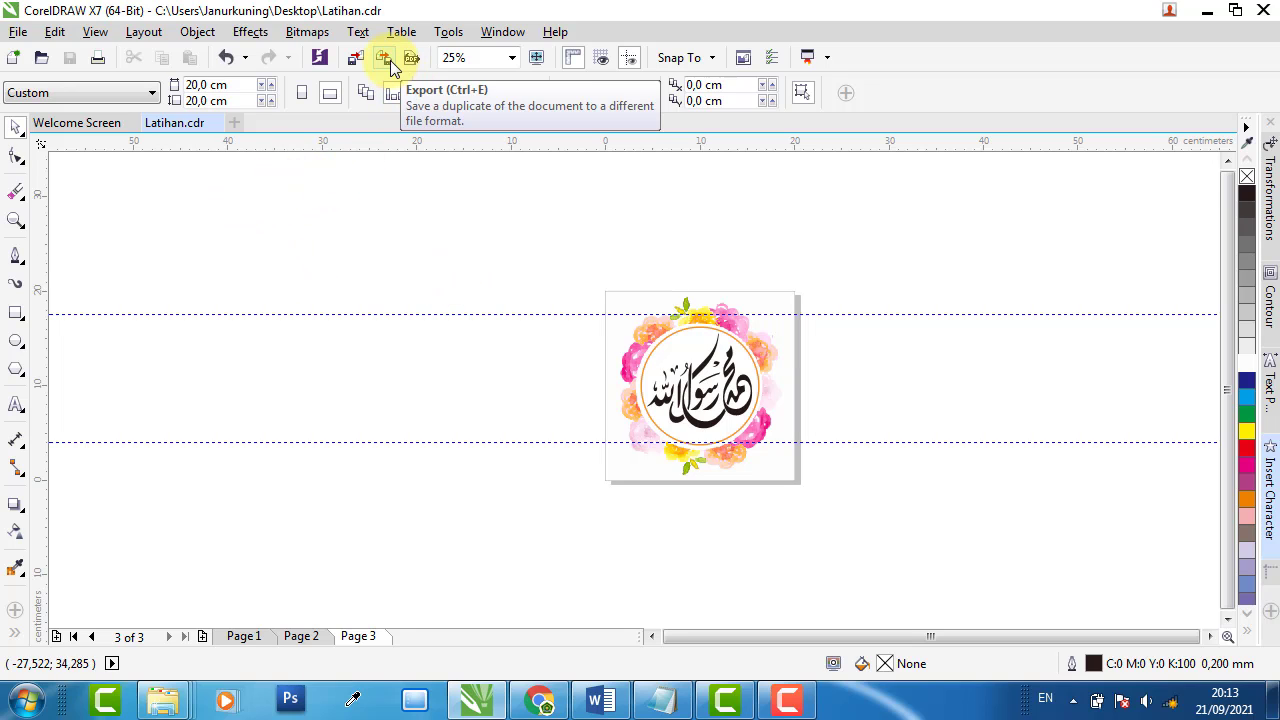
left_click(18, 31)
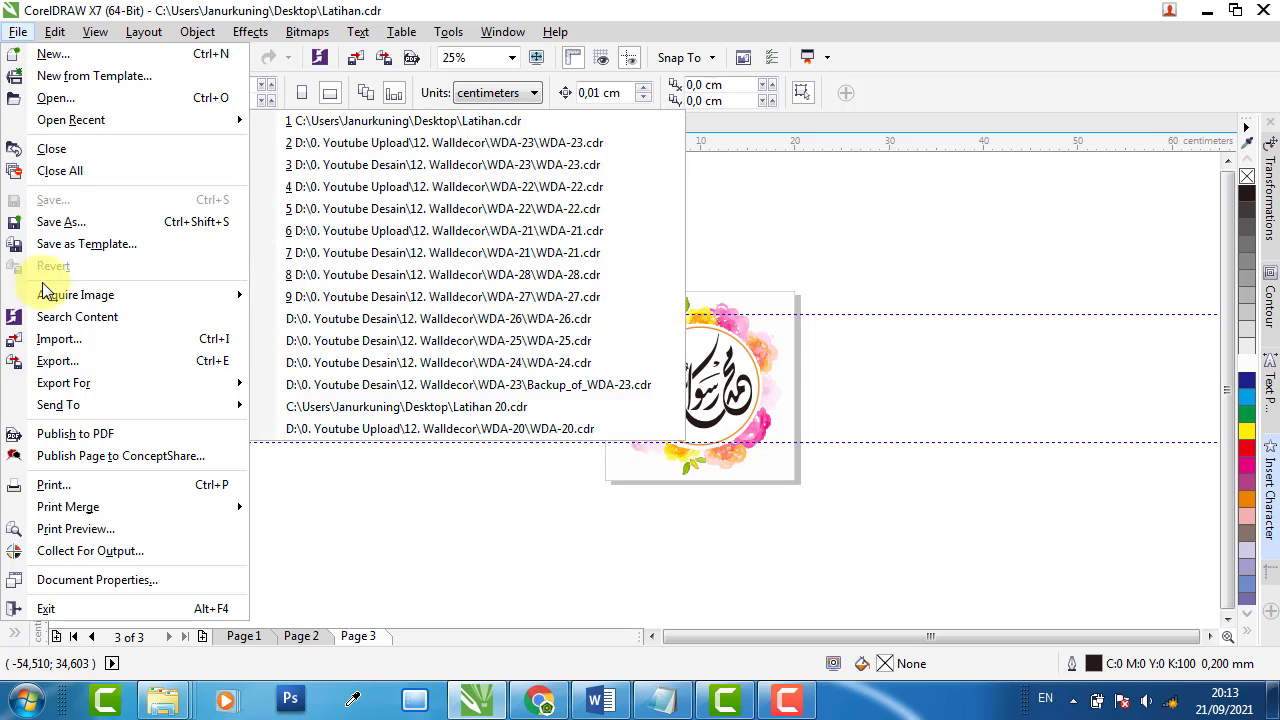
left_click(87, 363)
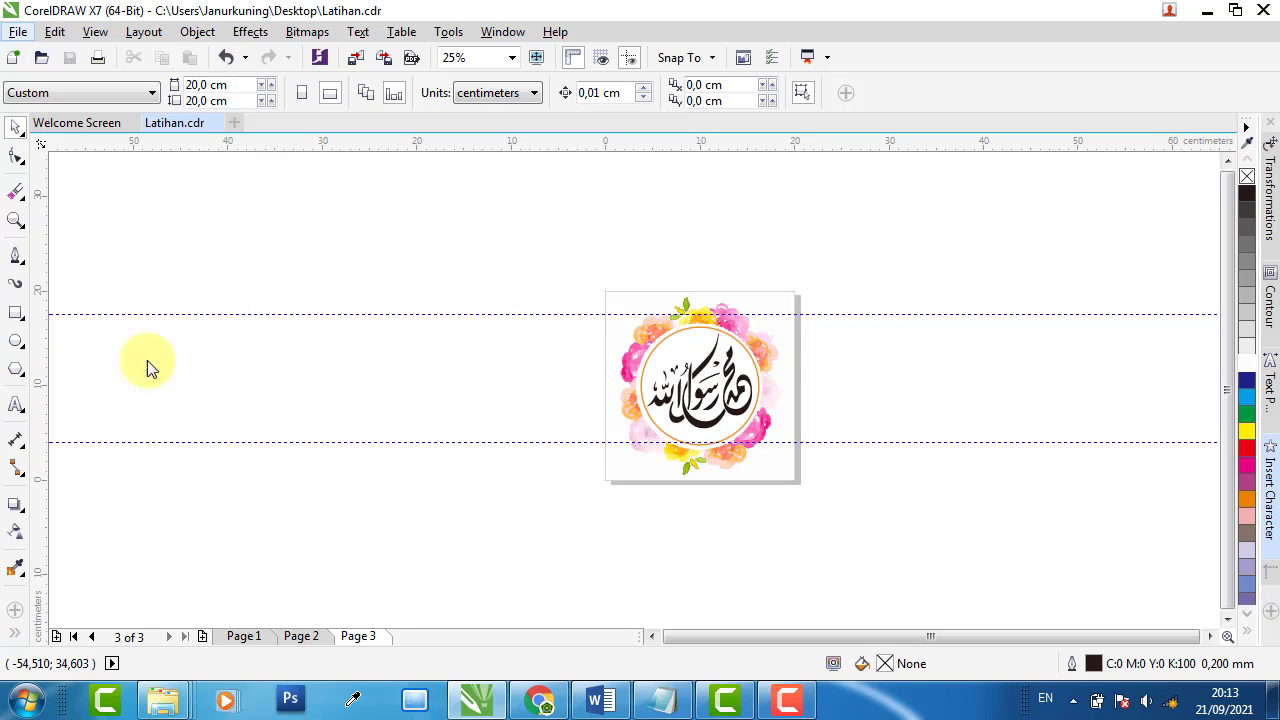
left_click(205, 174)
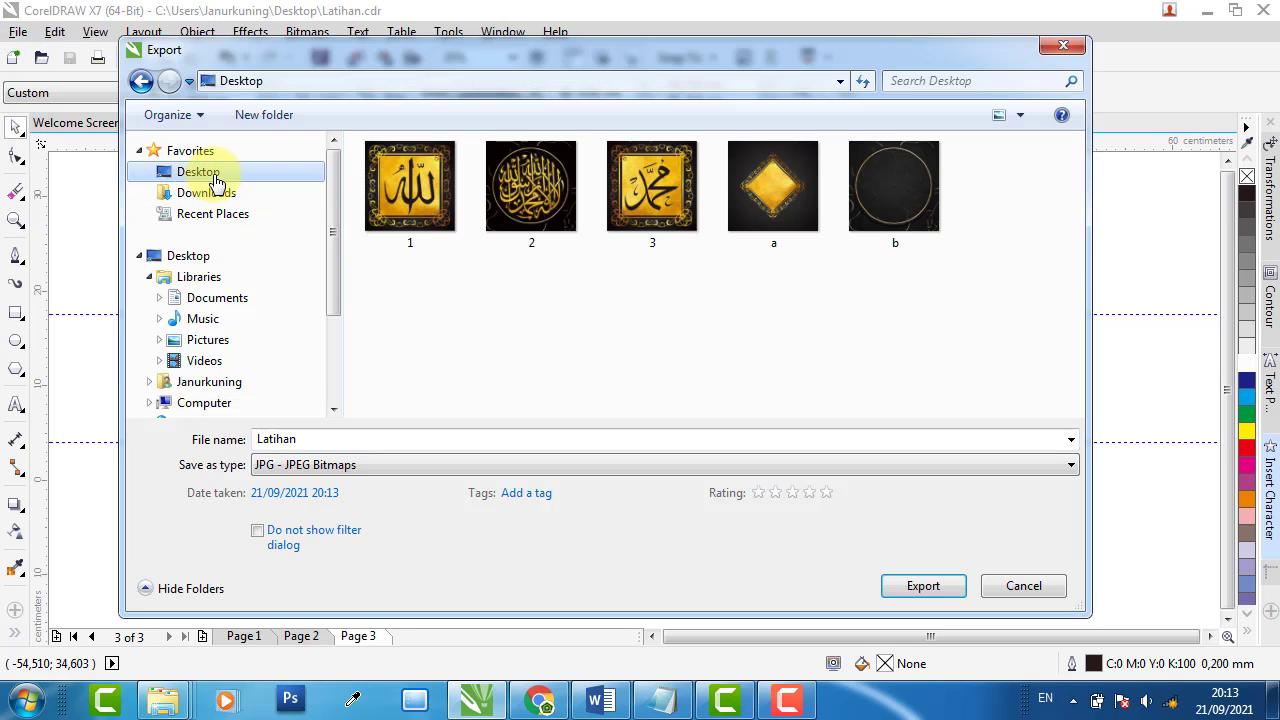
left_click(316, 441)
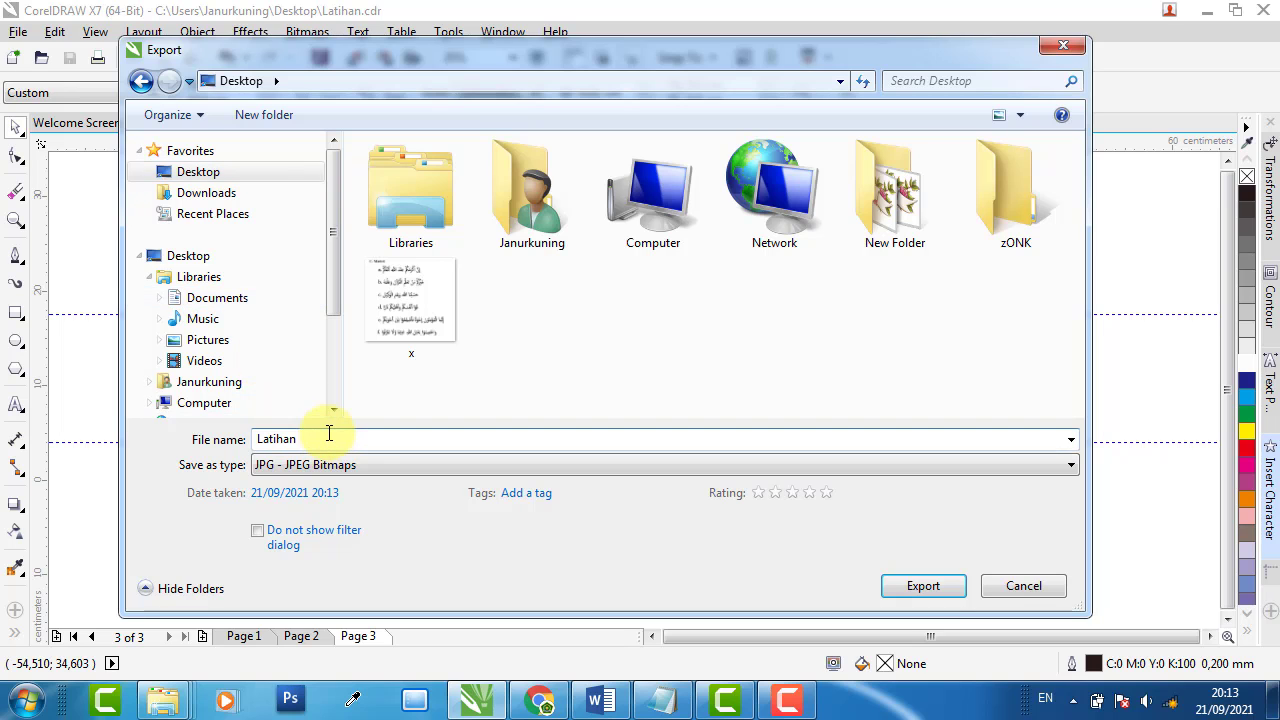
left_click(339, 465)
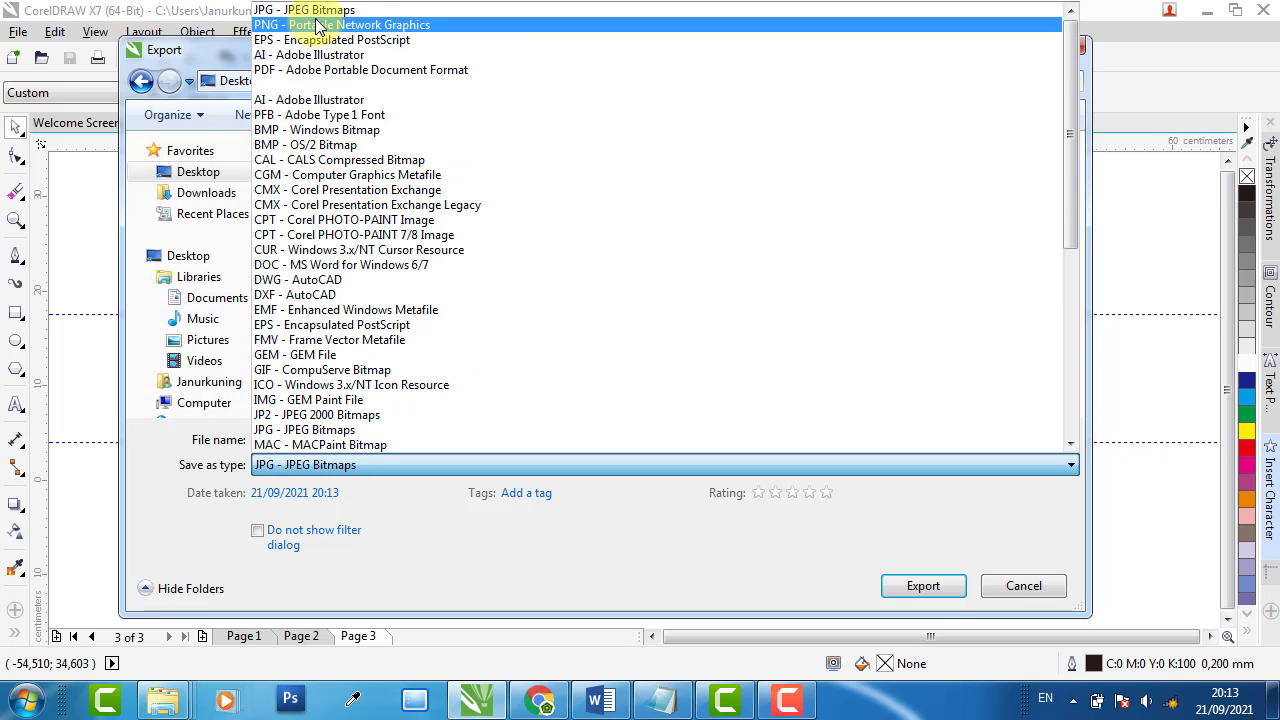
left_click(305, 10)
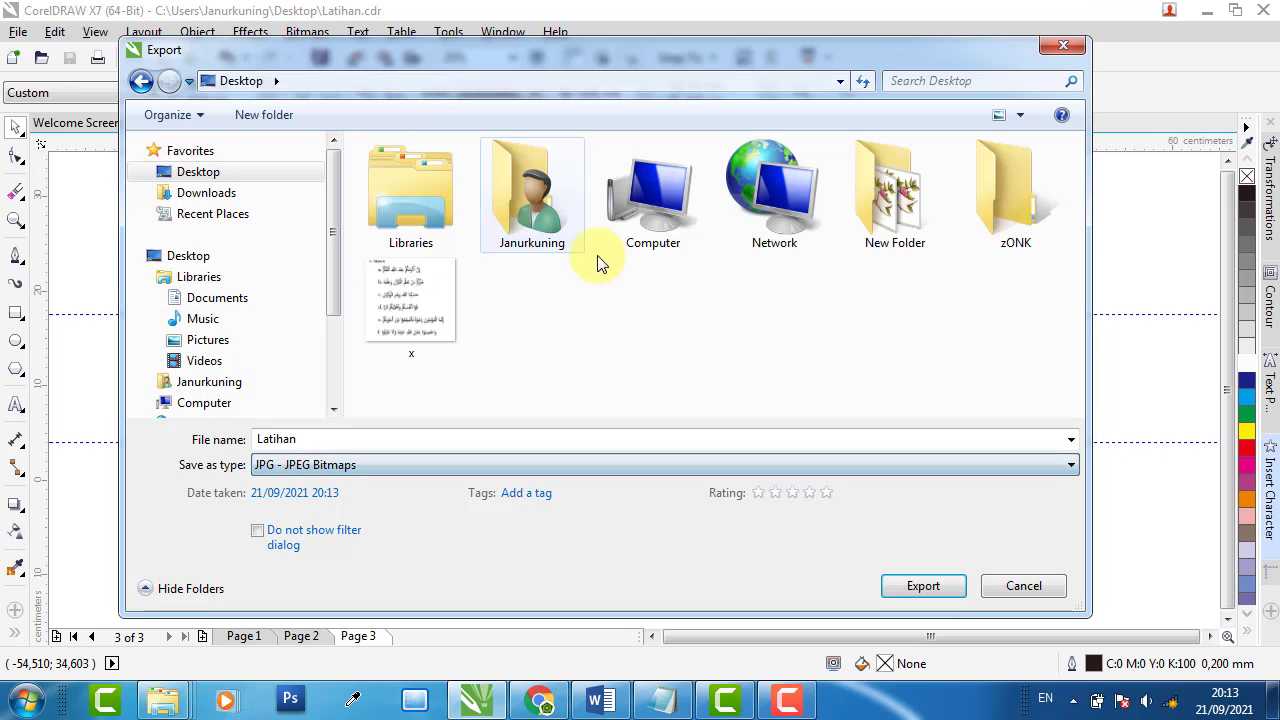
left_click(926, 590)
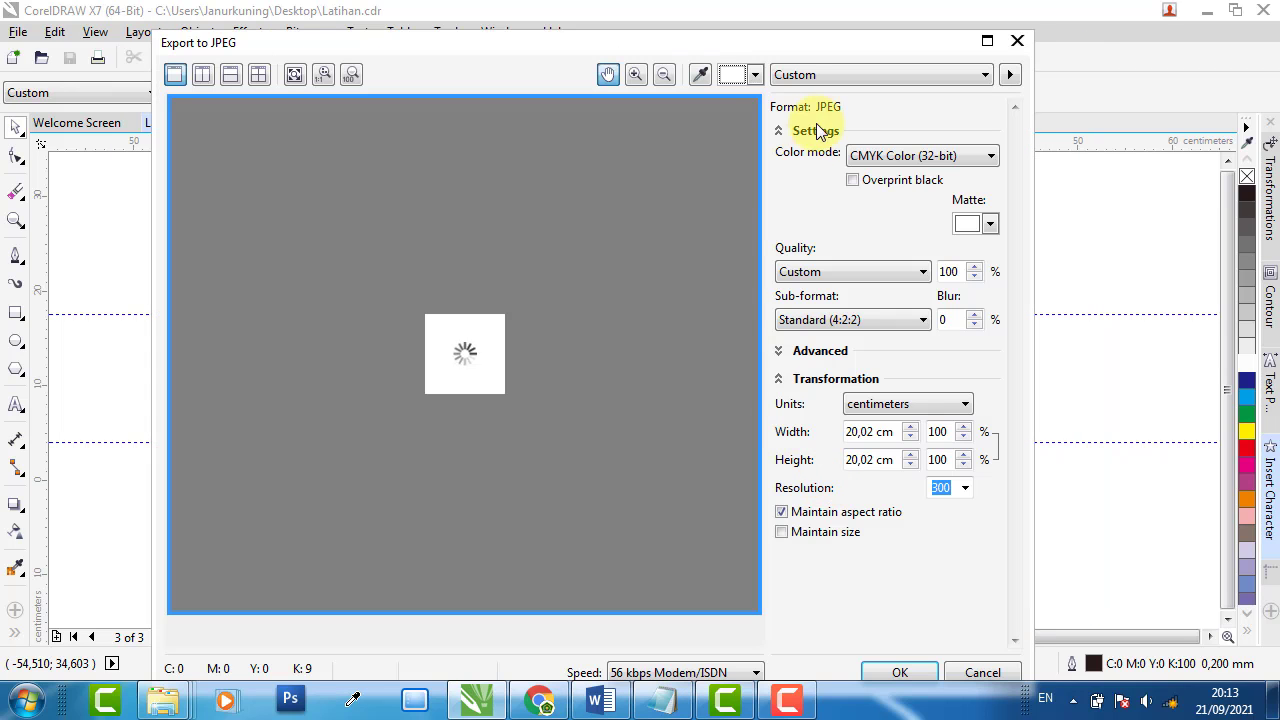
- Export the JPEG in CMYK Color (32-bit) at a resolution of 300 and open the exported Latihan image from the desktop
left_click(939, 159)
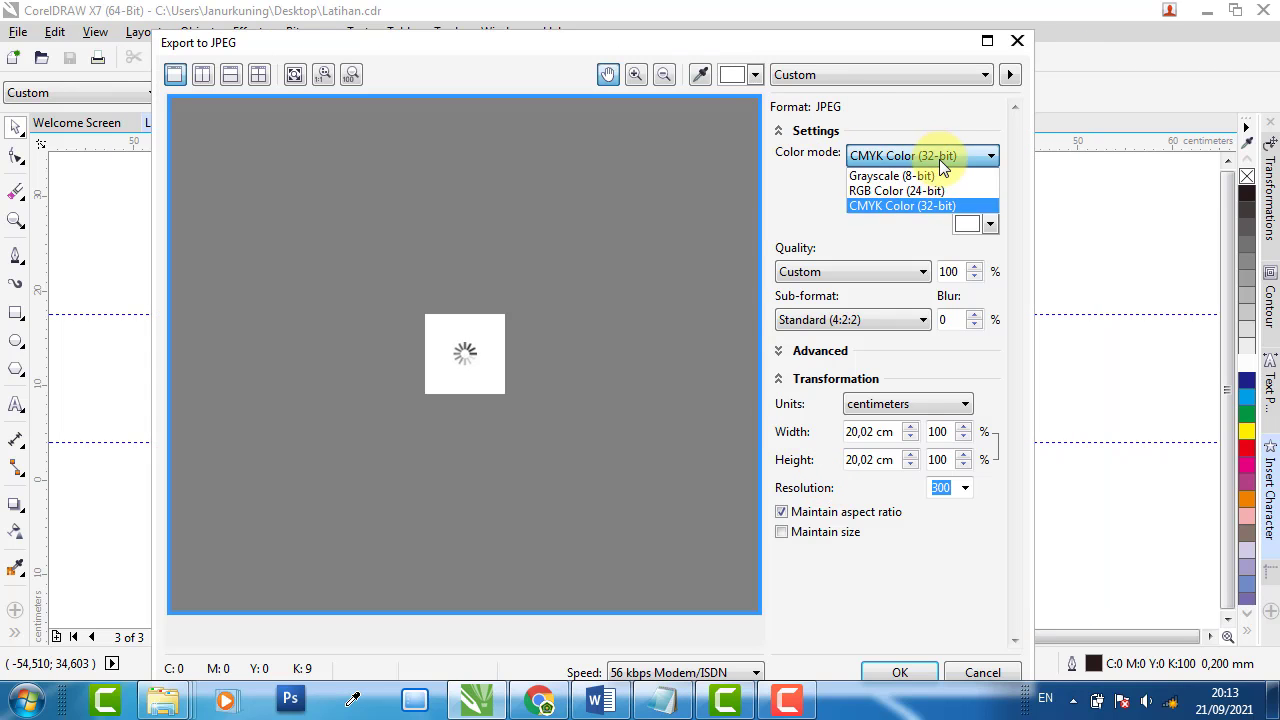
left_click(900, 201)
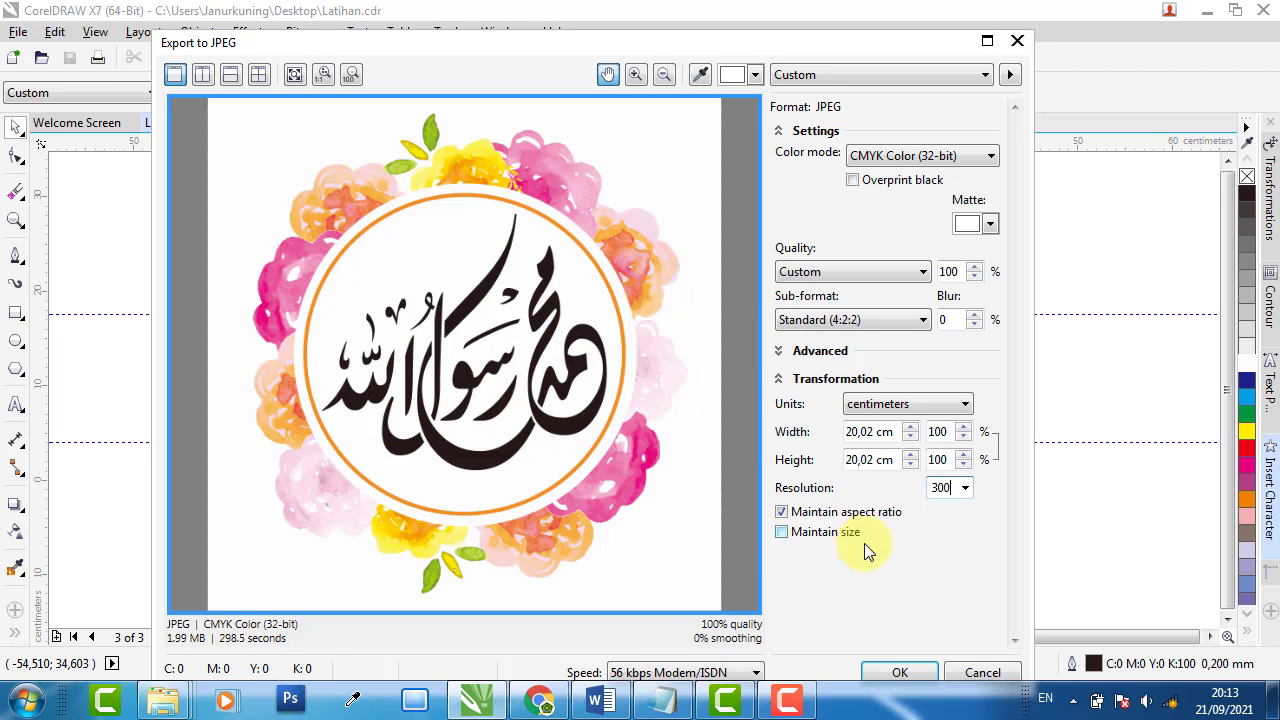
left_click(900, 673)
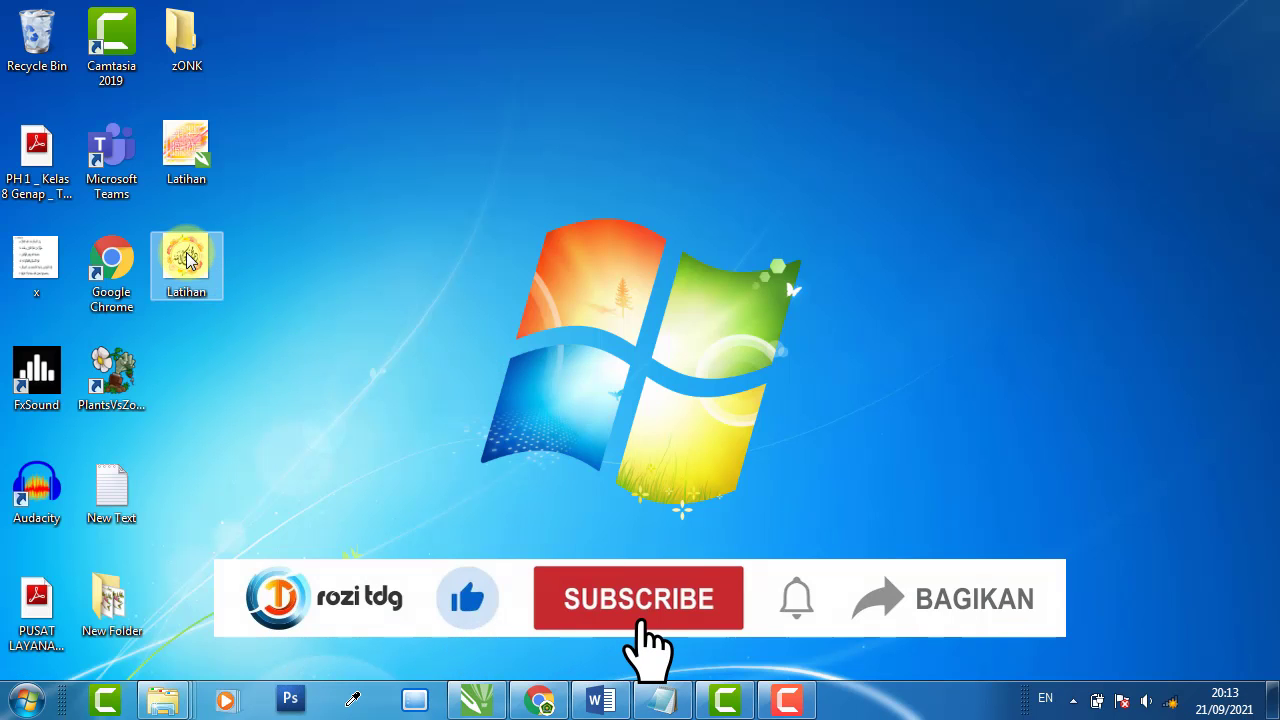
double_click(186, 259)
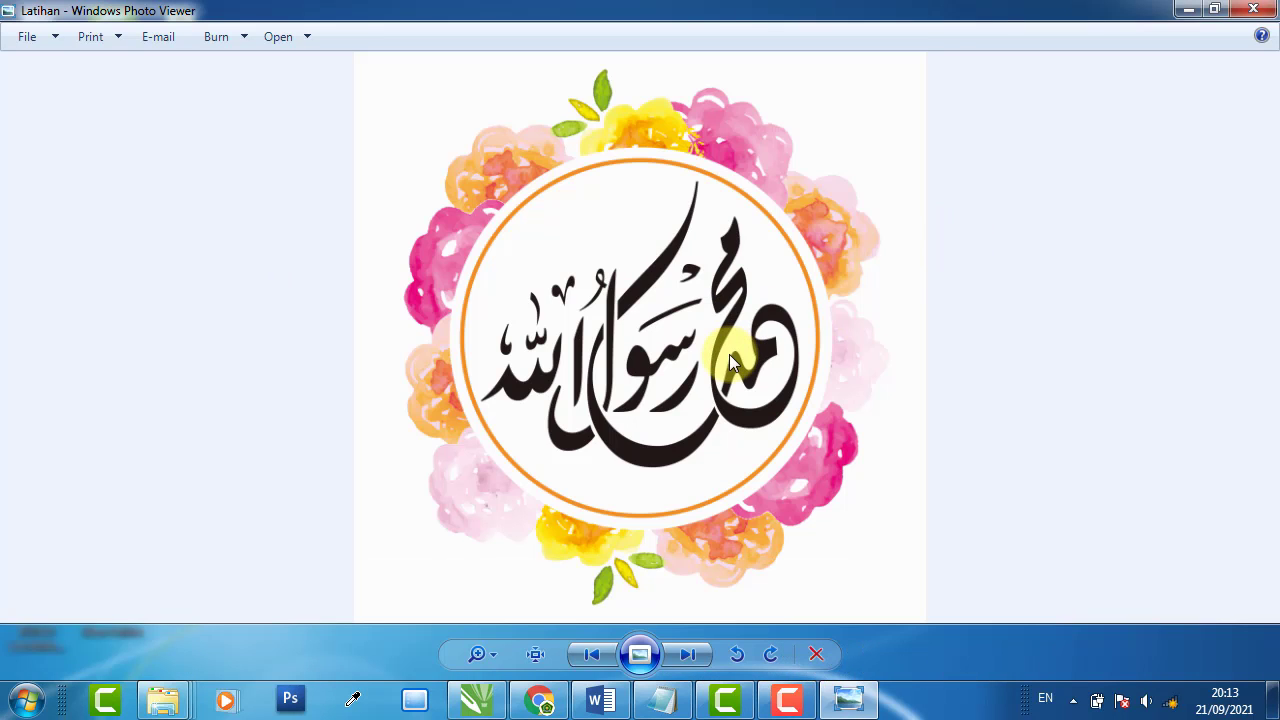
- Close the exported Latihan image and open the WDA-21 folder under 0. Youtube Desain, 12. Walldecor in Windows Explorer
left_click(1252, 9)
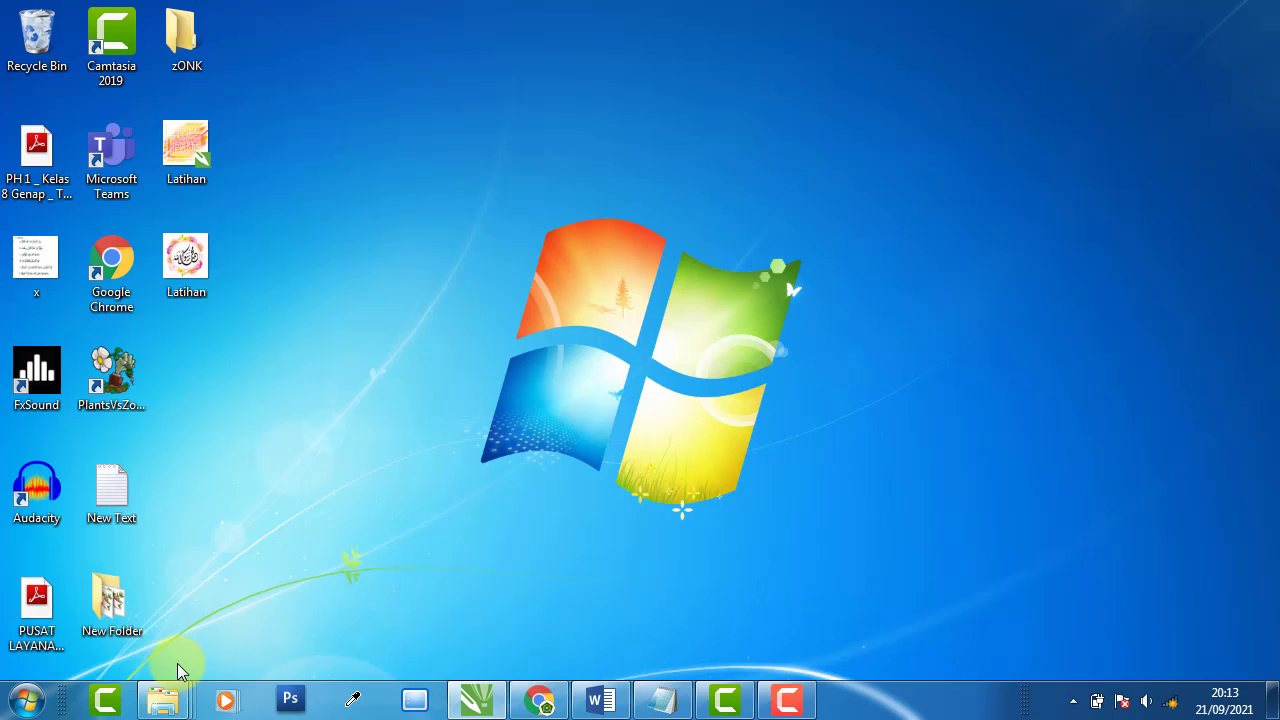
mouse_move(178, 706)
mouse_move(566, 606)
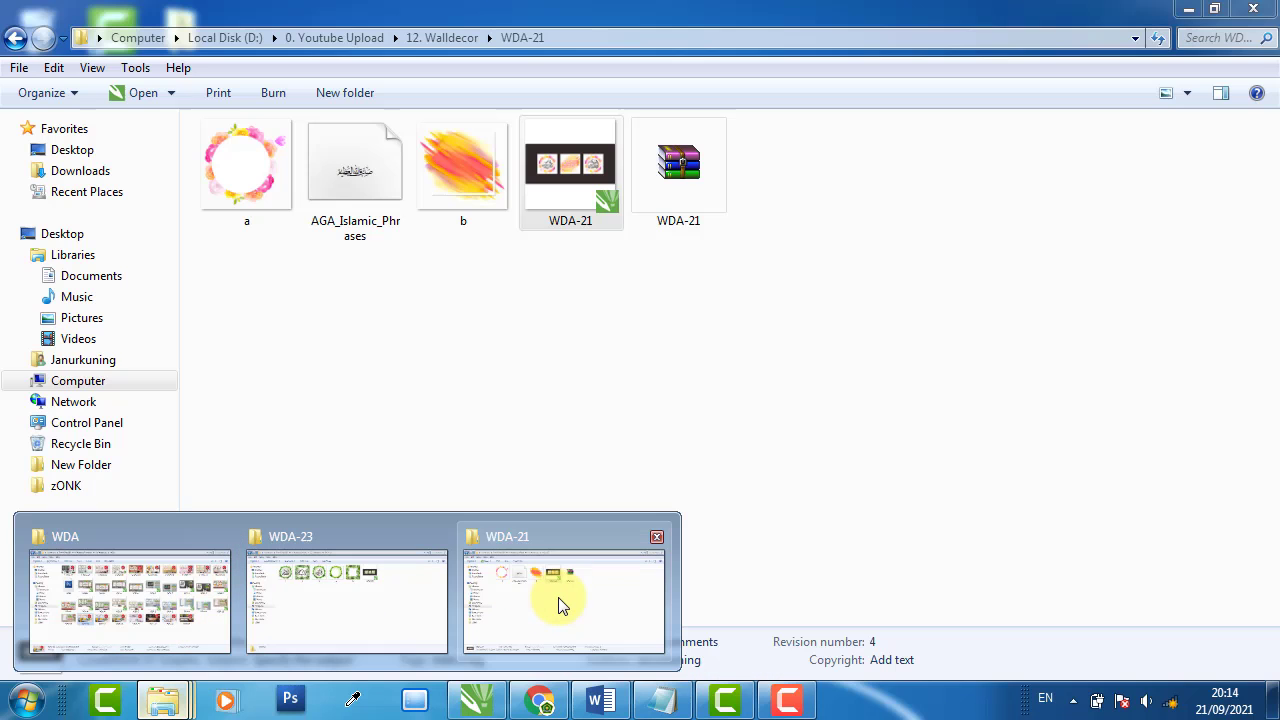
left_click(390, 612)
left_click(15, 37)
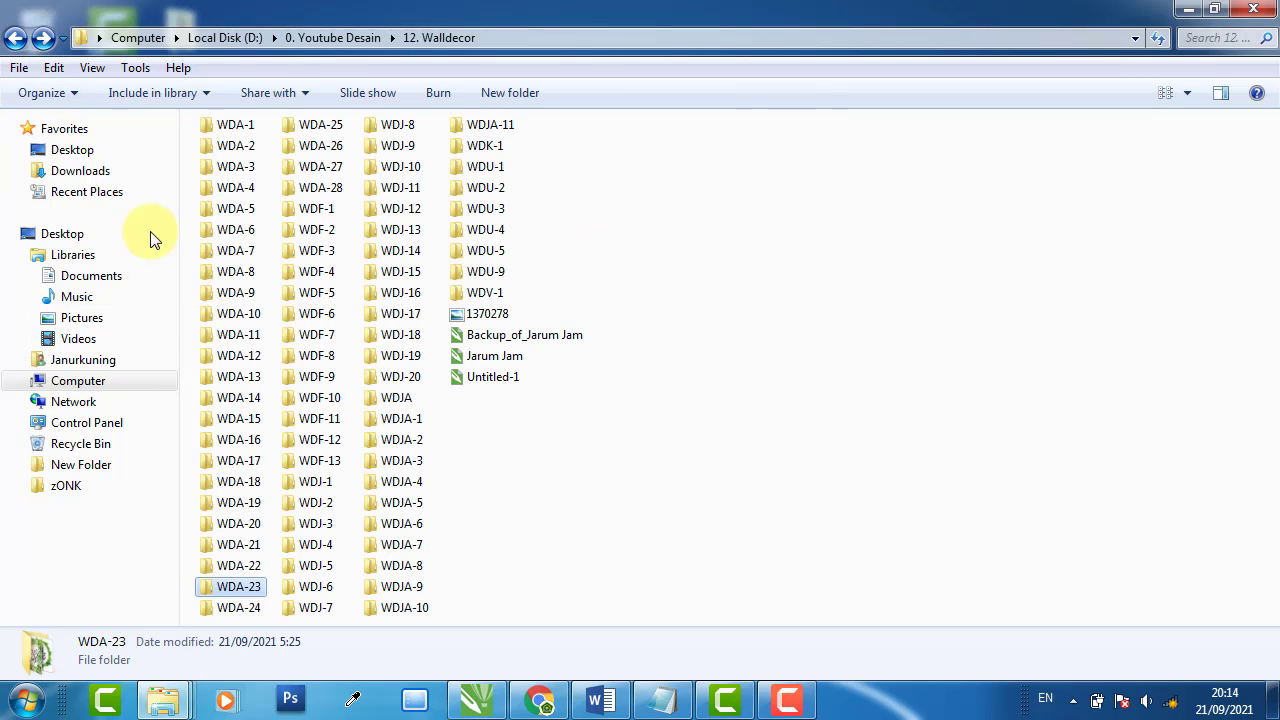
double_click(238, 544)
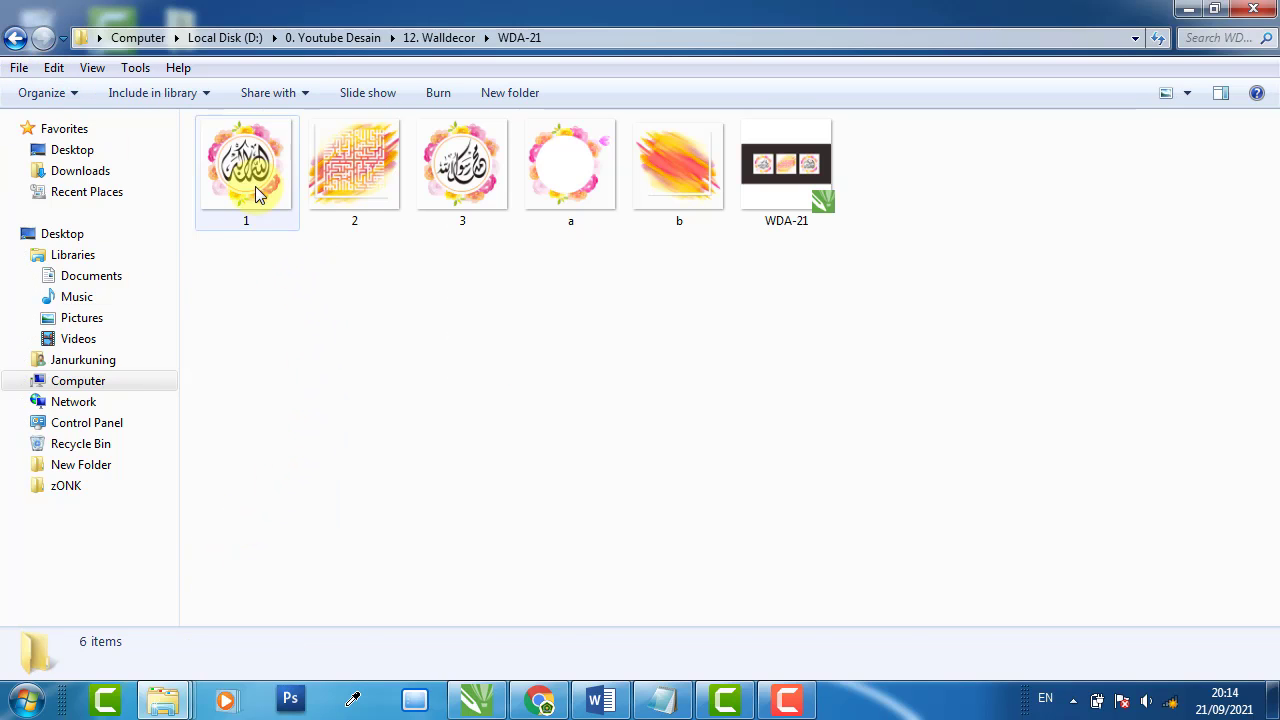
- View the finished panel images 1, 2 and 3 in sequence at full size and close the image viewer
double_click(250, 170)
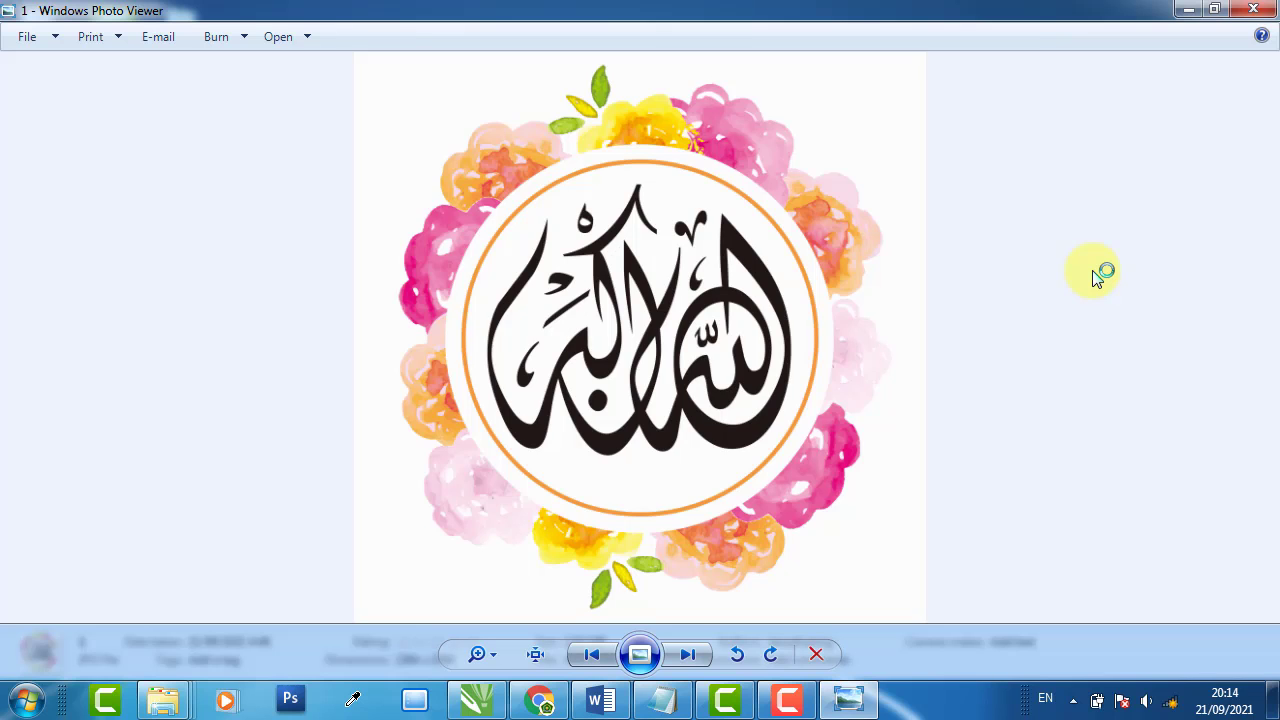
key("Right")
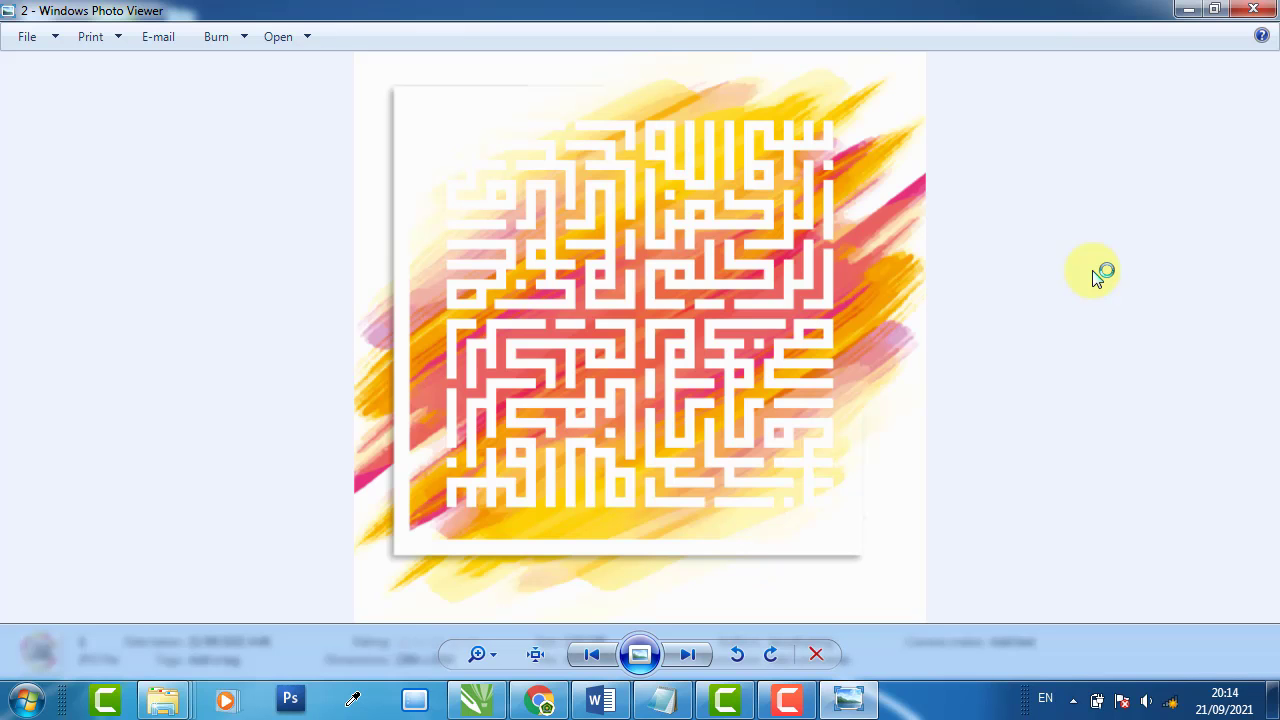
key("Right")
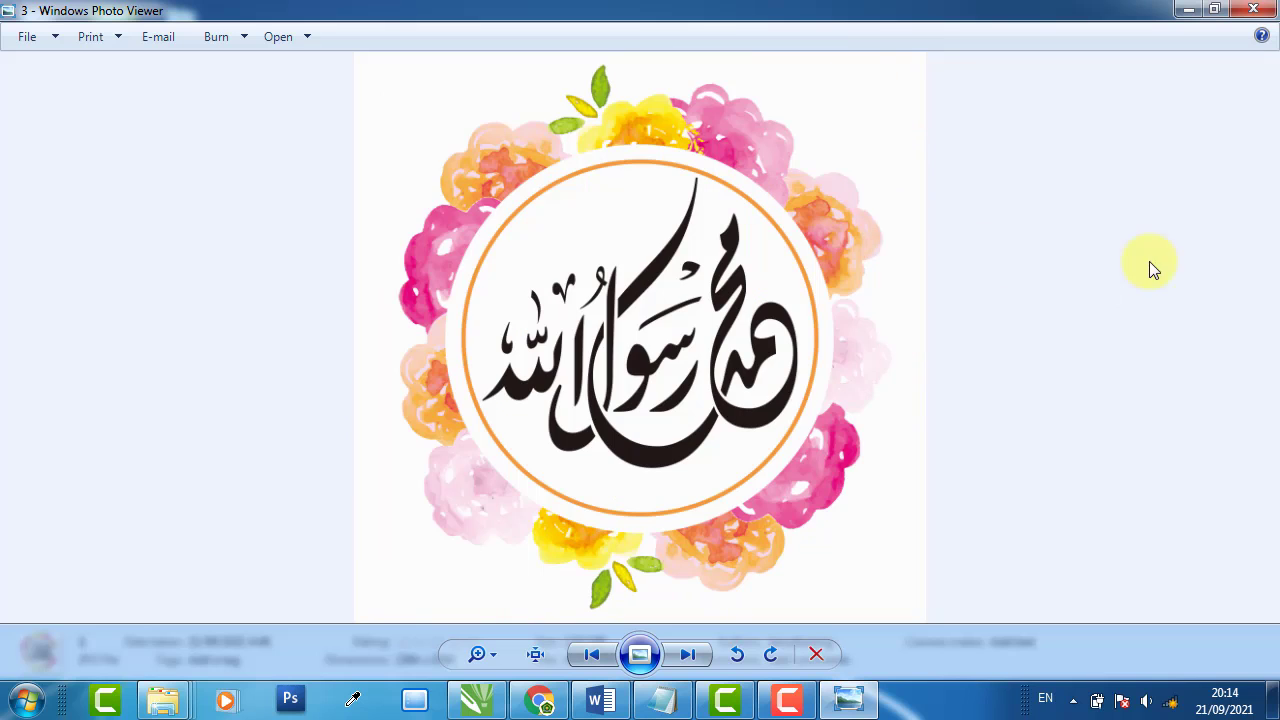
left_click(1253, 9)
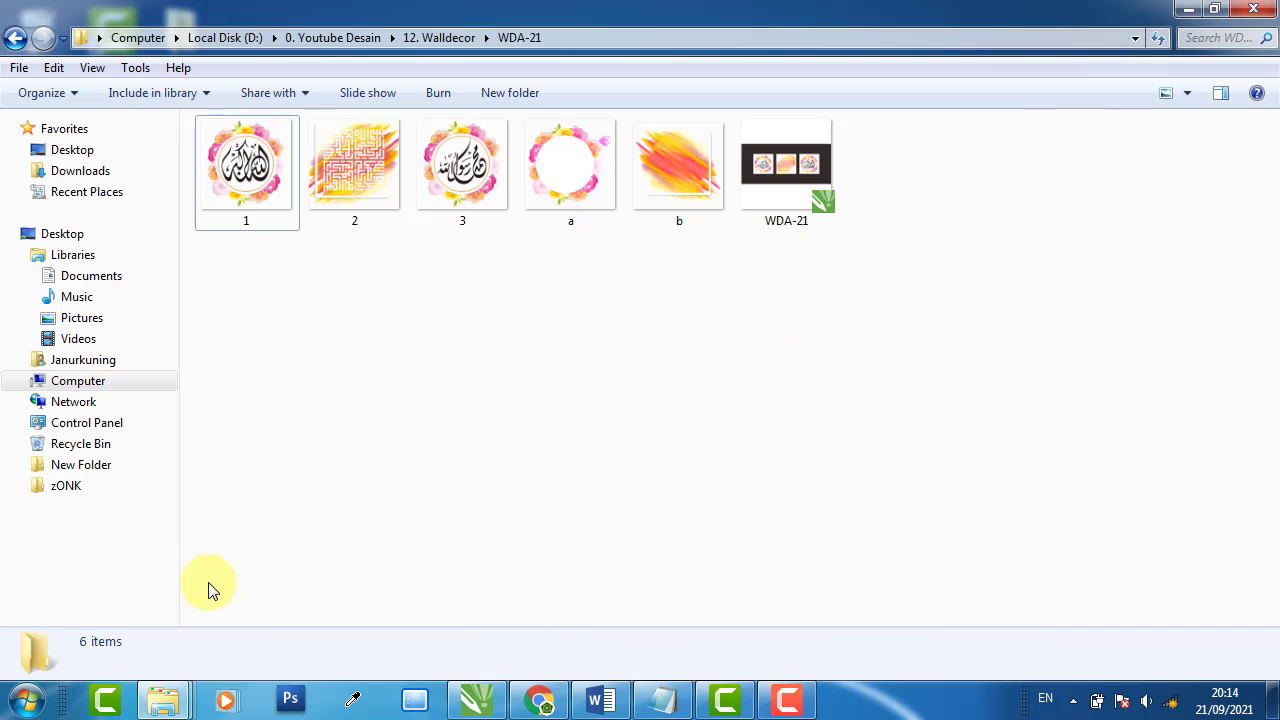
- Switch to the WDA thumbnail folder and open the WDA-21 room mockup image
left_click(172, 710)
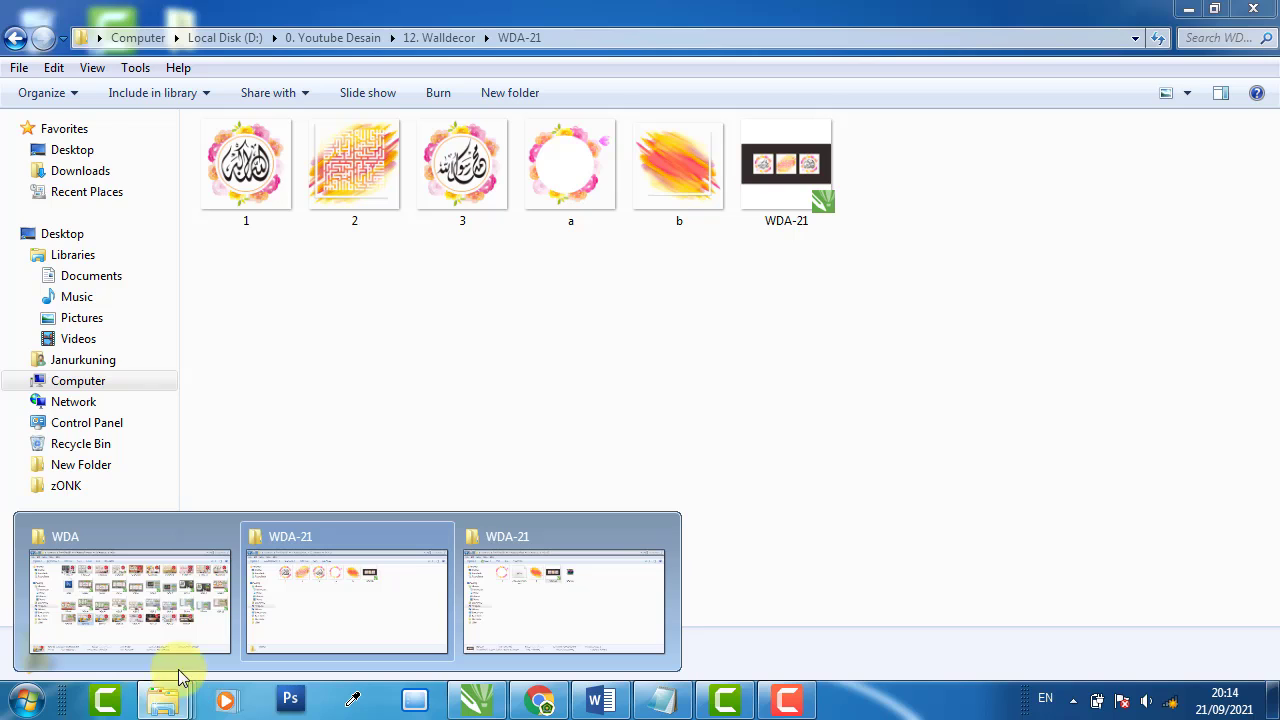
left_click(181, 633)
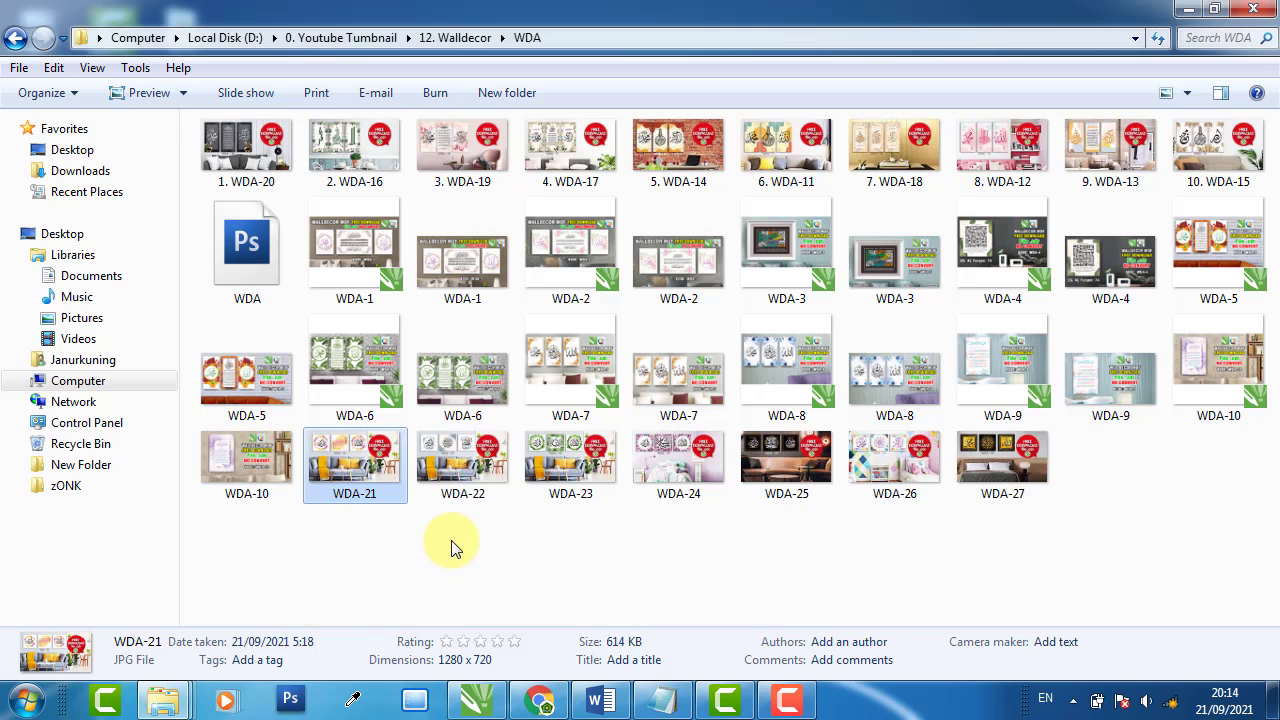
double_click(390, 500)
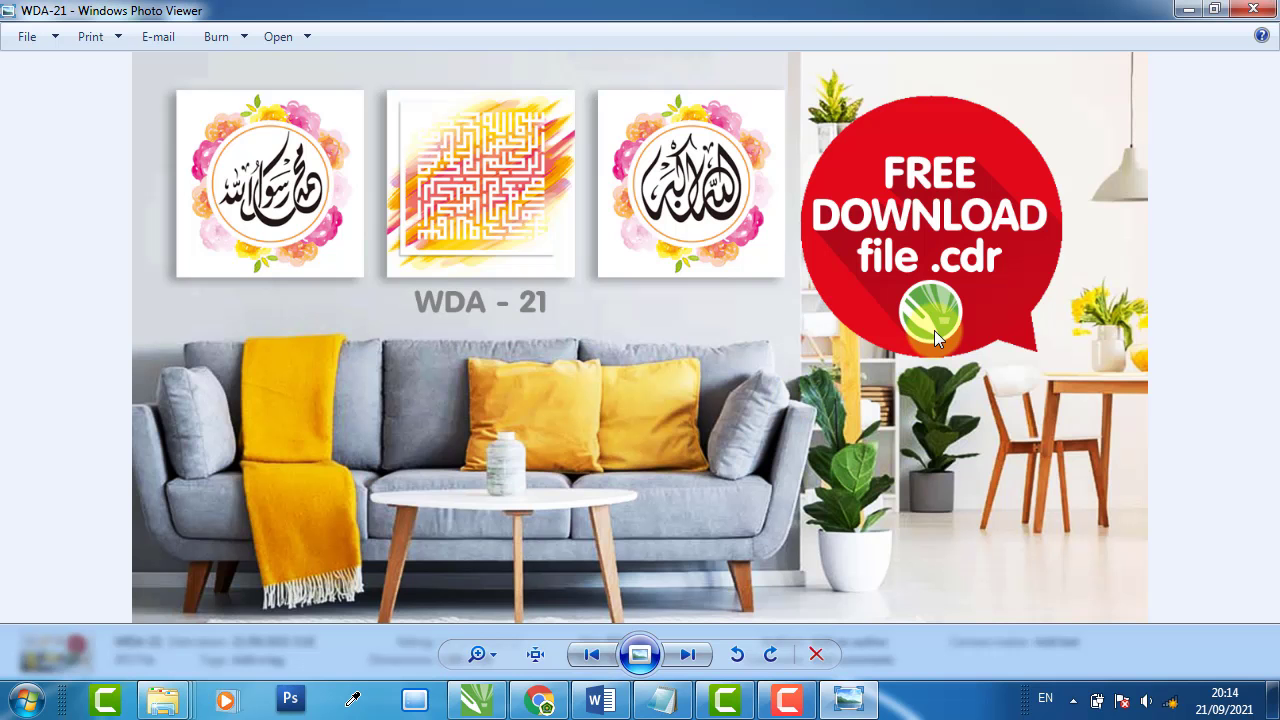